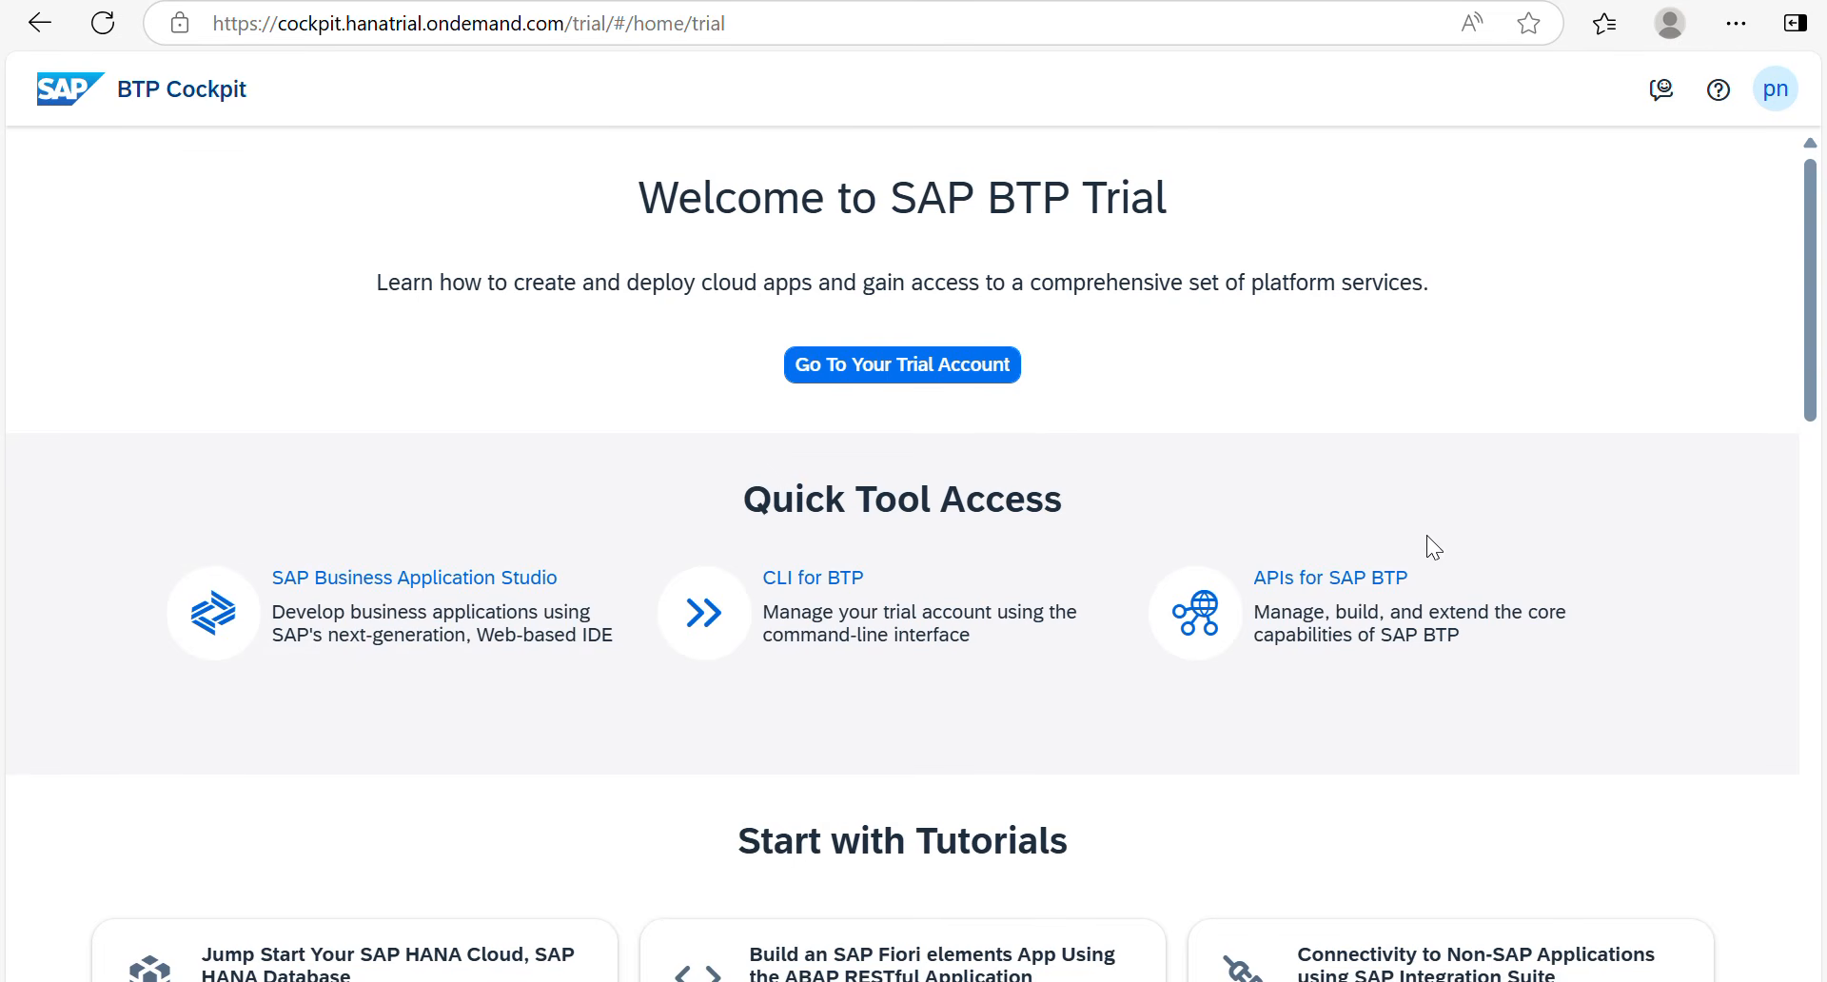
# Step: Open the trial global account's boosters and start the Get Started with SAP Build Apps booster
pyautogui.click(930, 369)
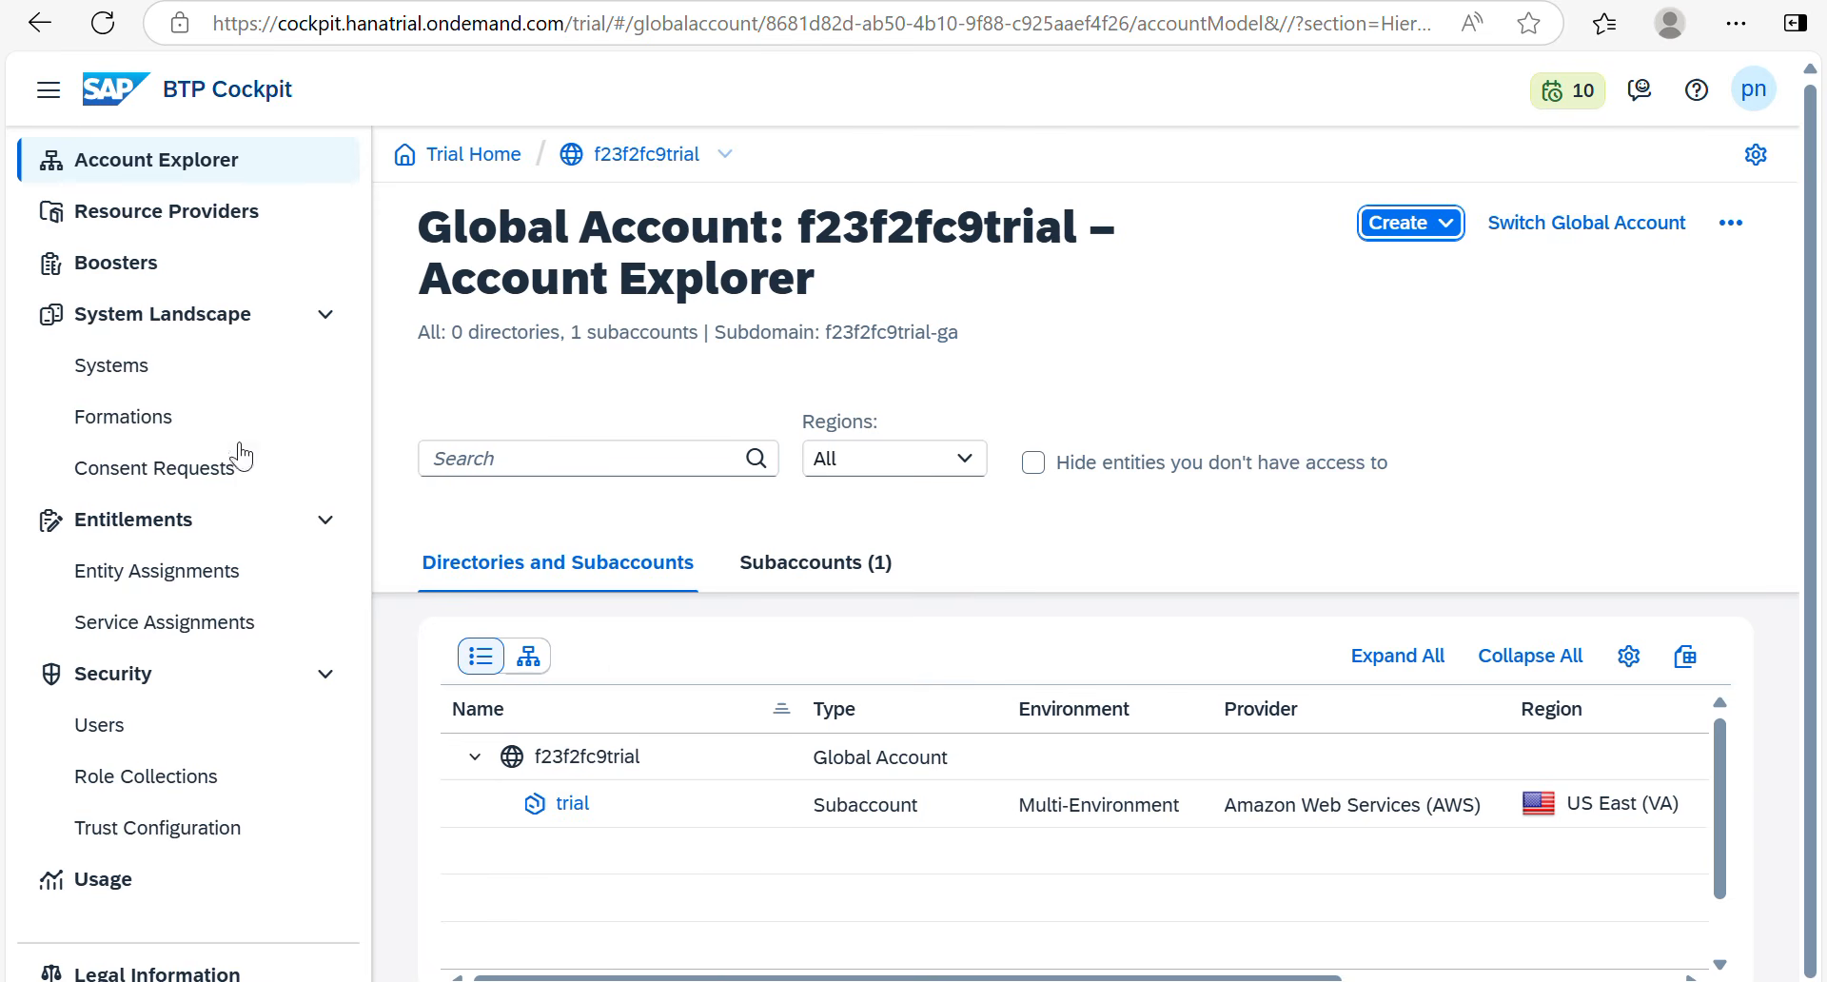
pyautogui.click(162, 280)
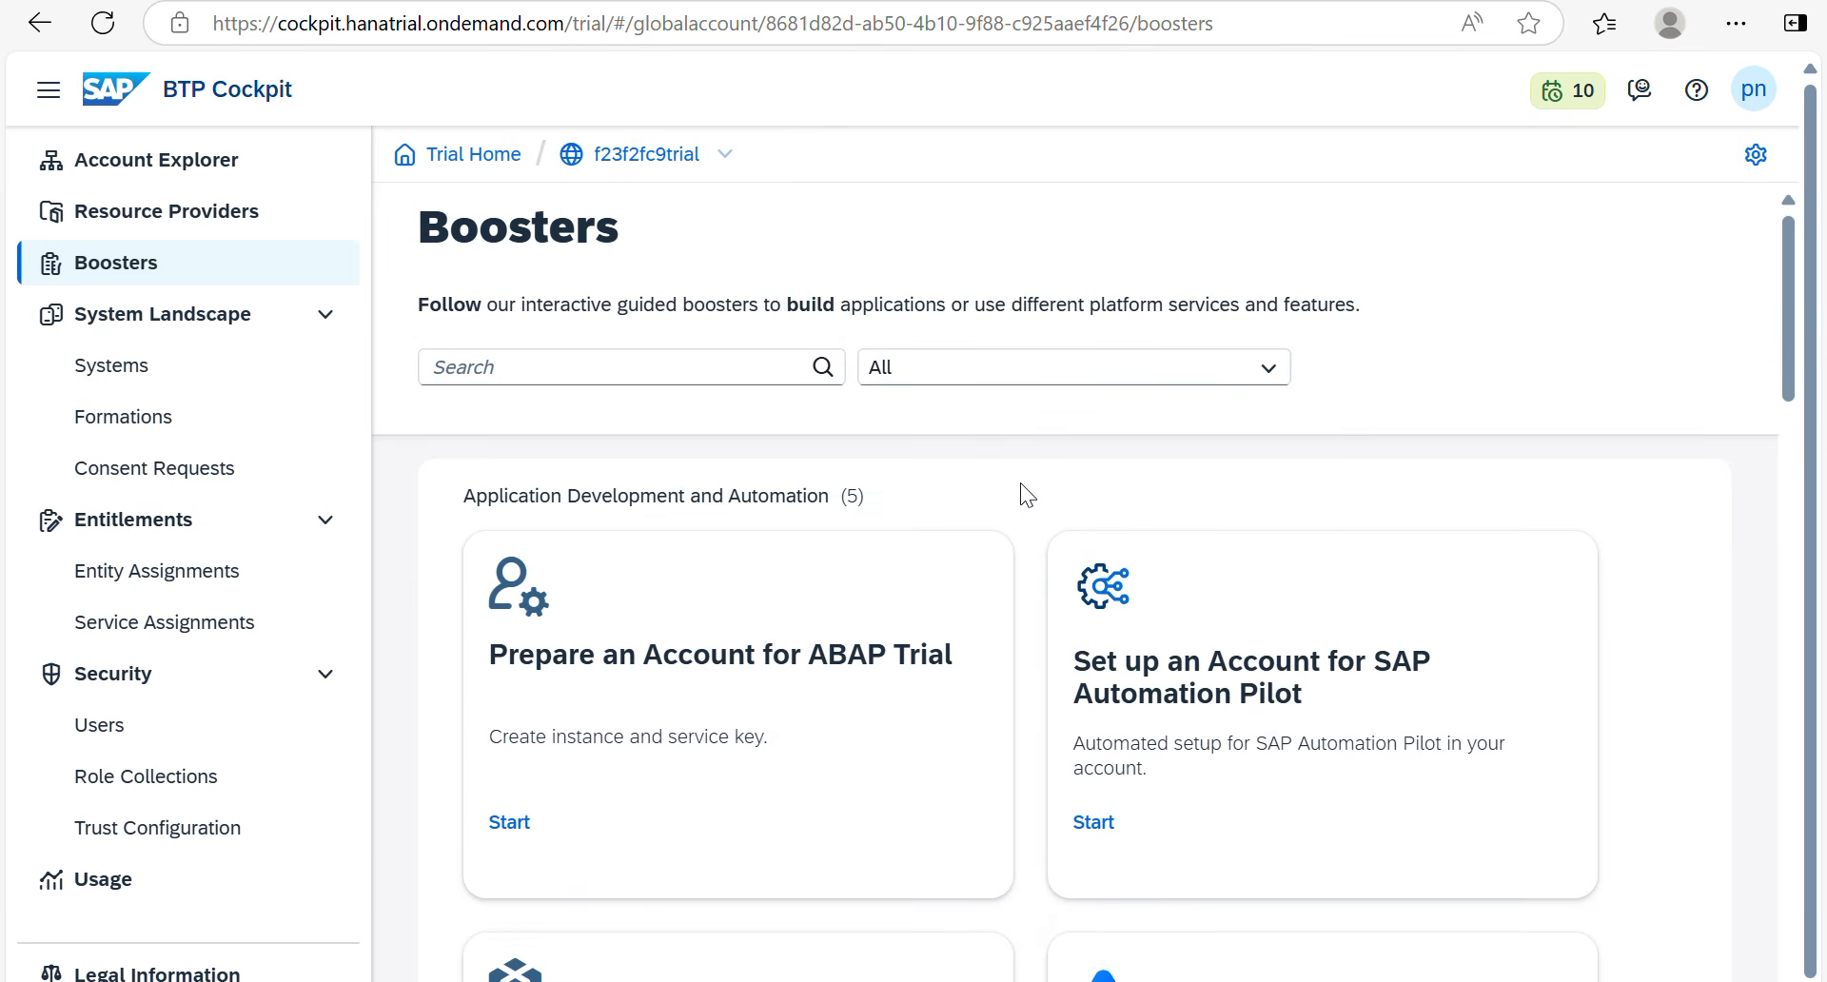
pyautogui.scroll(-5, 1020, 483)
pyautogui.scroll(1, 1020, 482)
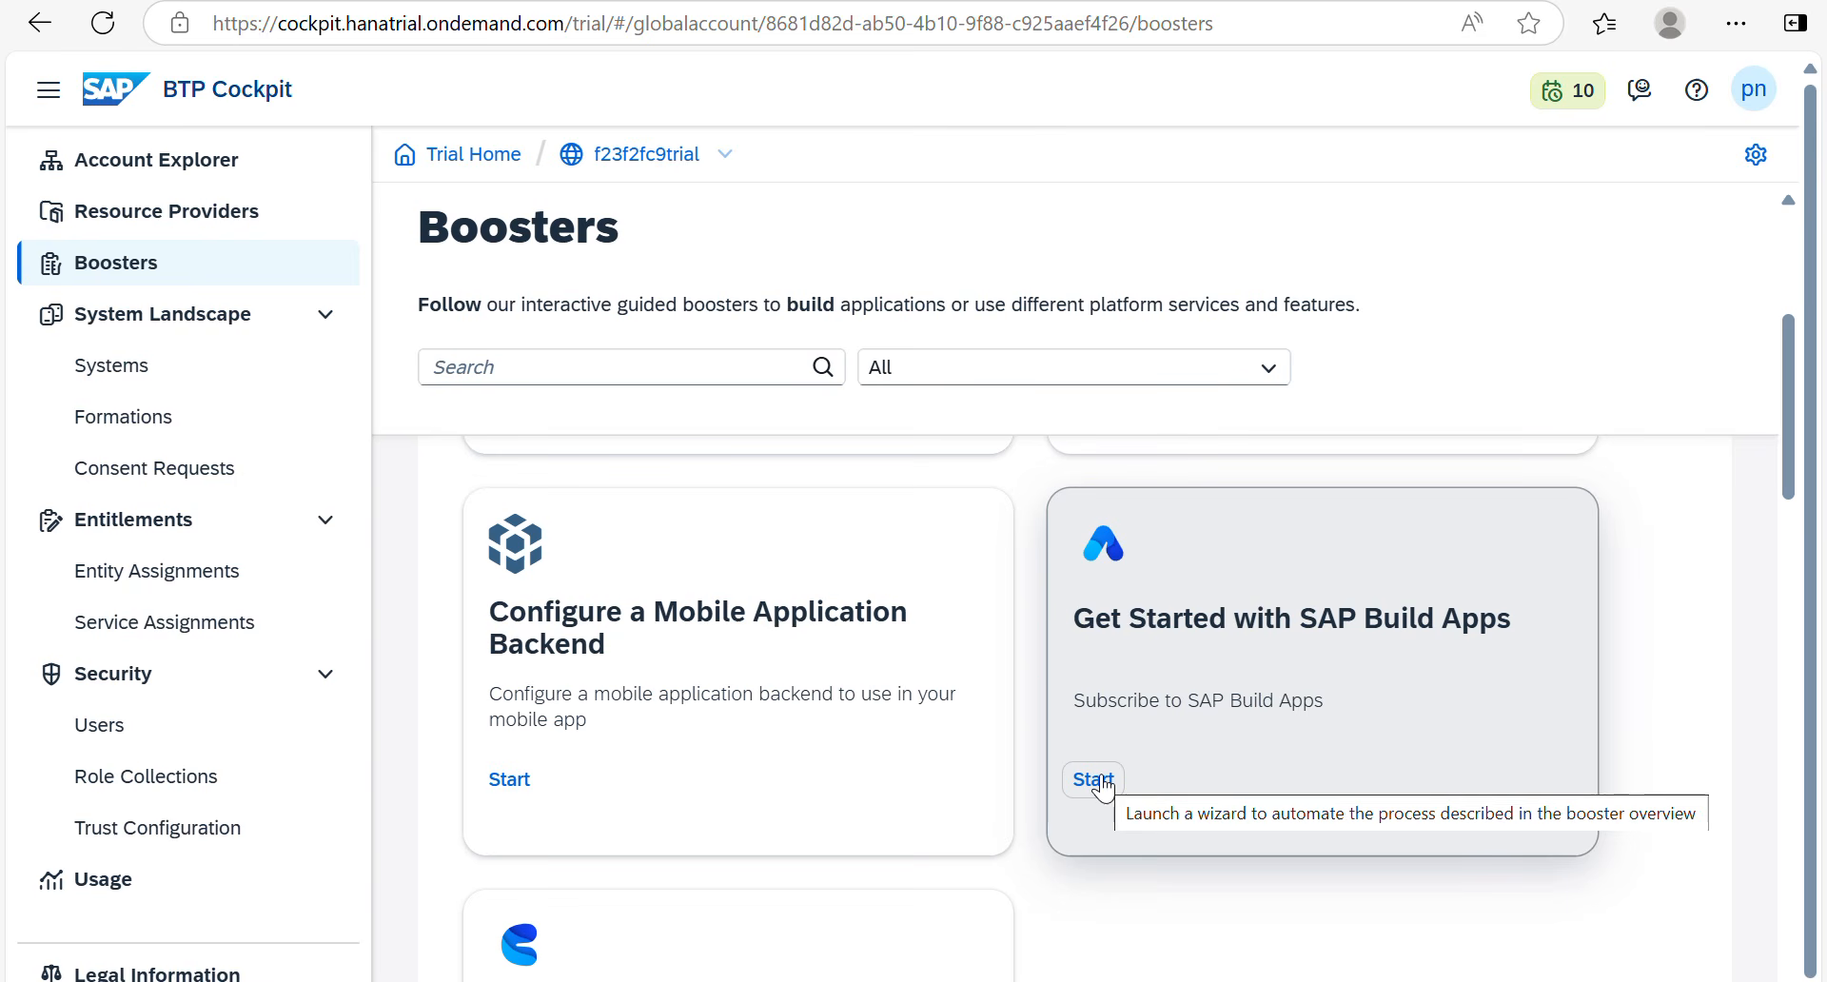
pyautogui.scroll(-1, 1089, 883)
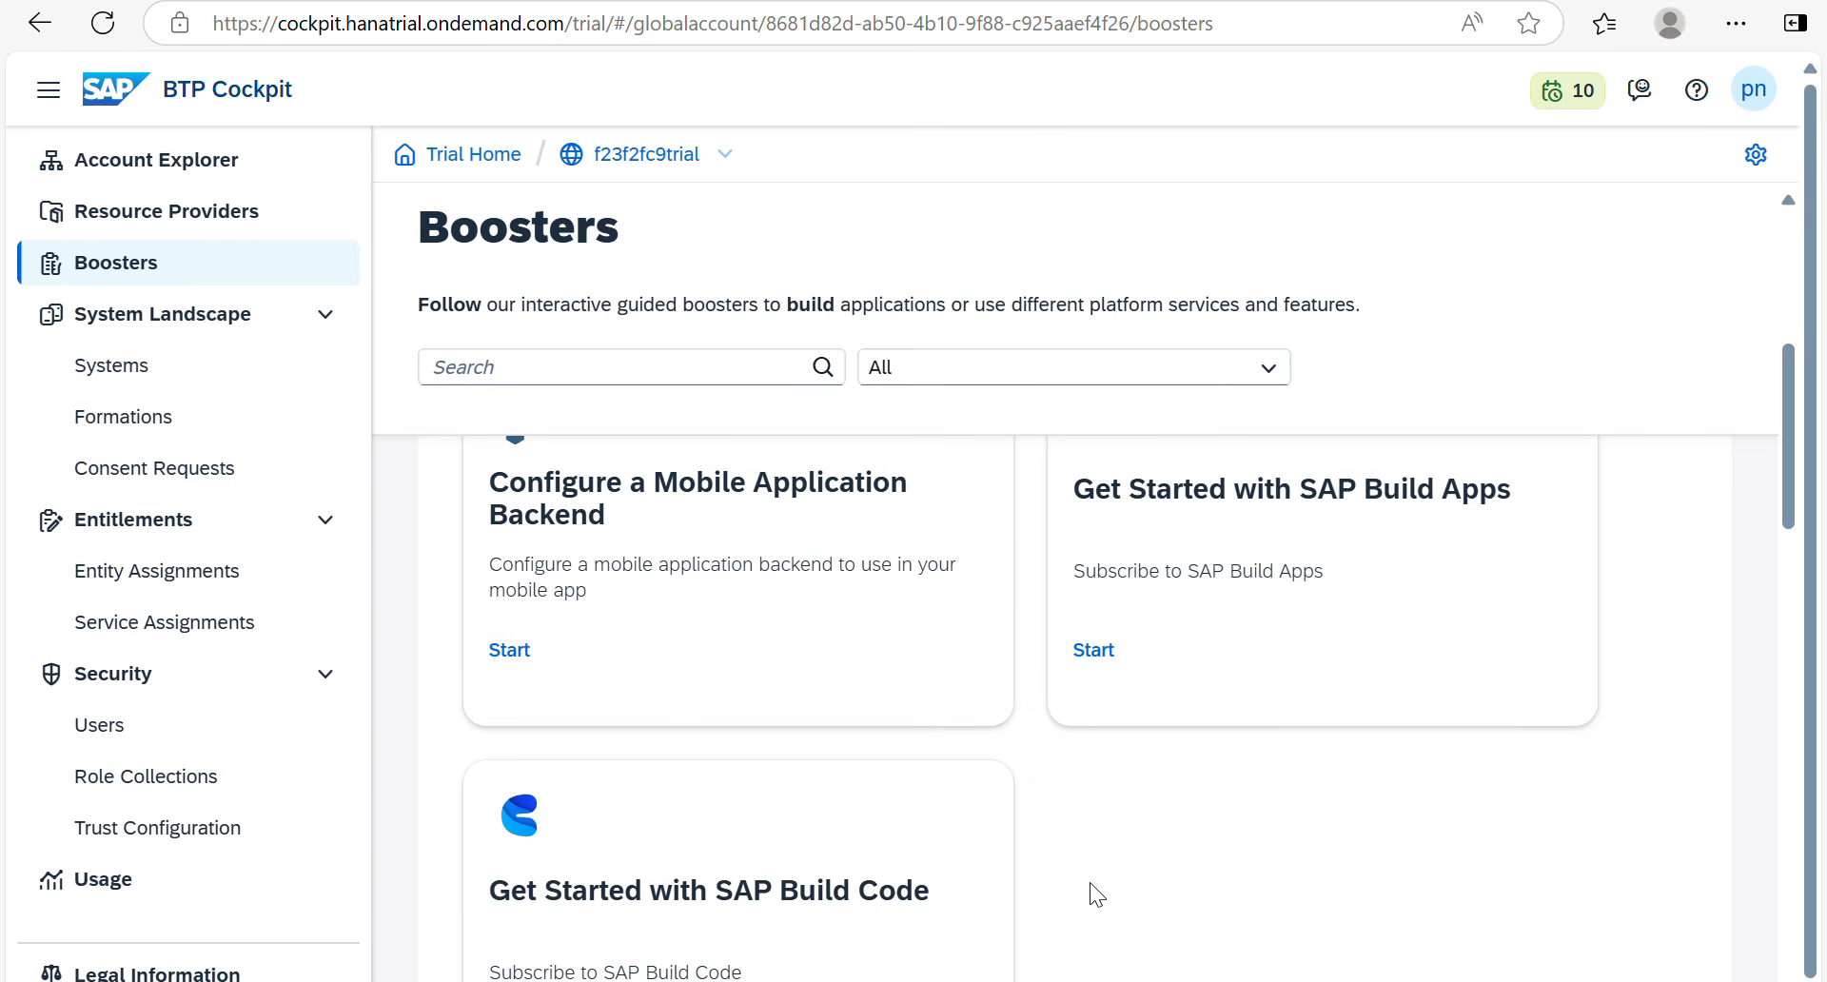
pyautogui.scroll(-1, 1089, 882)
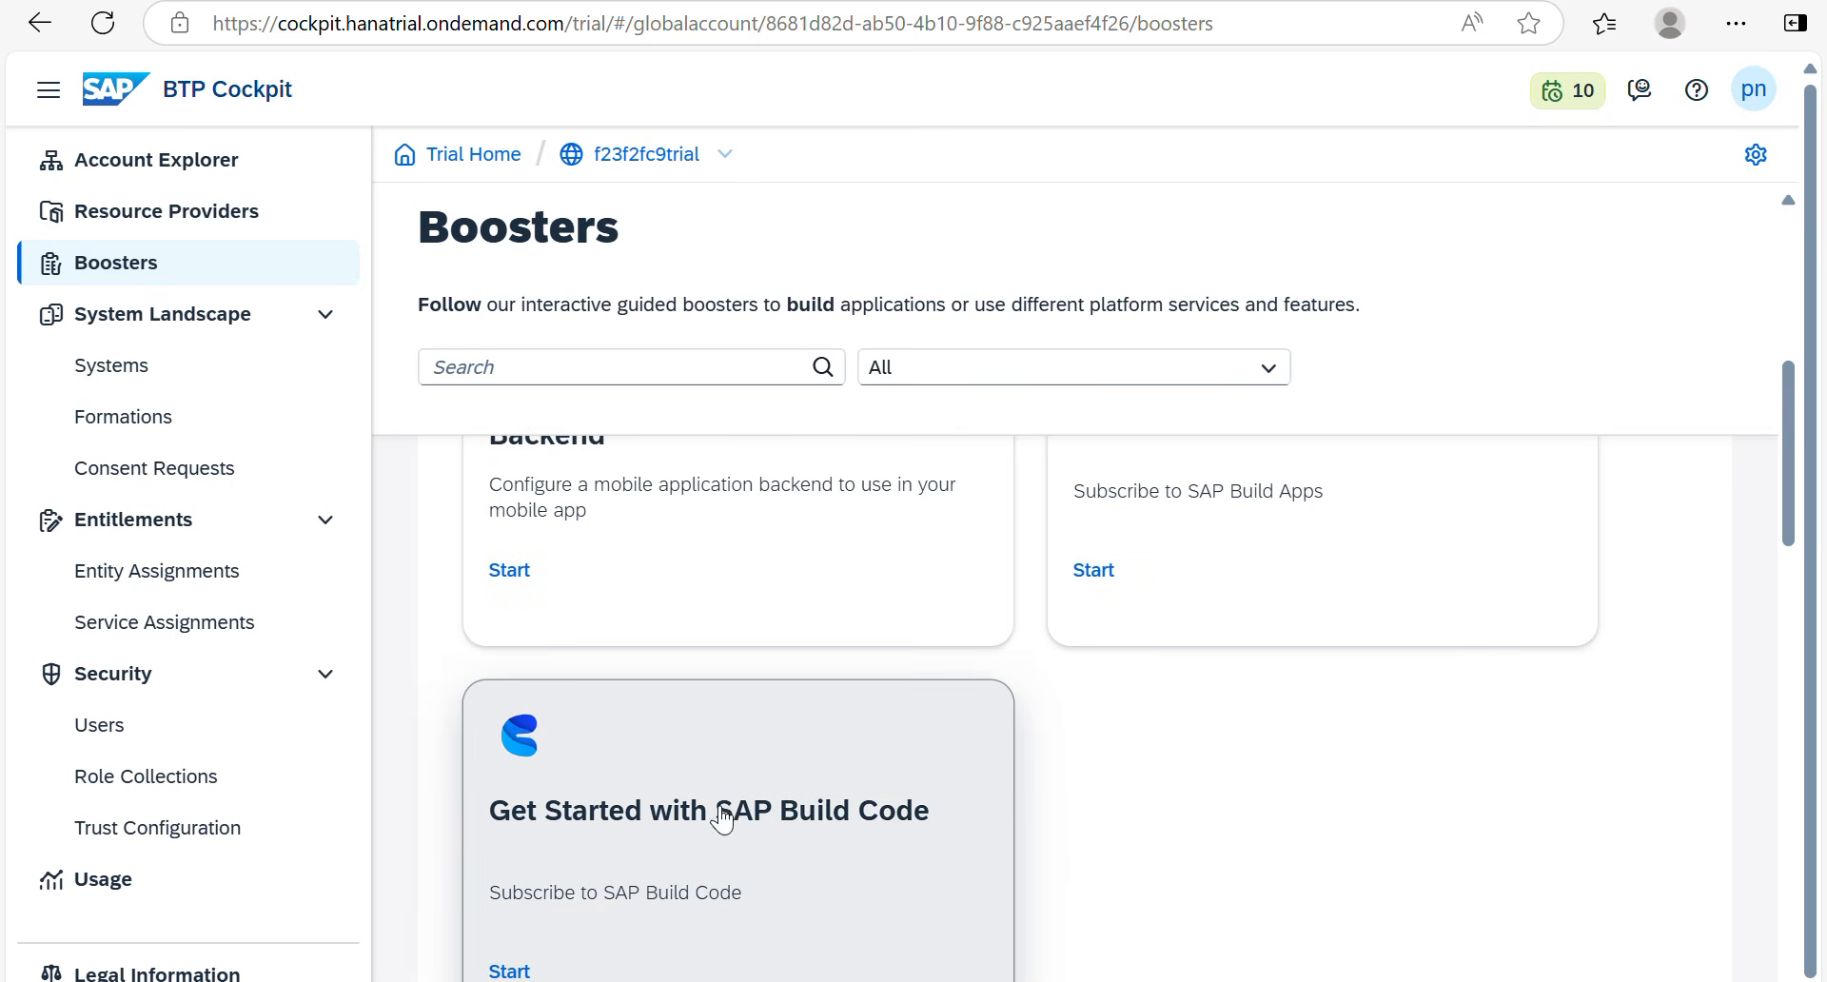
pyautogui.scroll(2, 1198, 784)
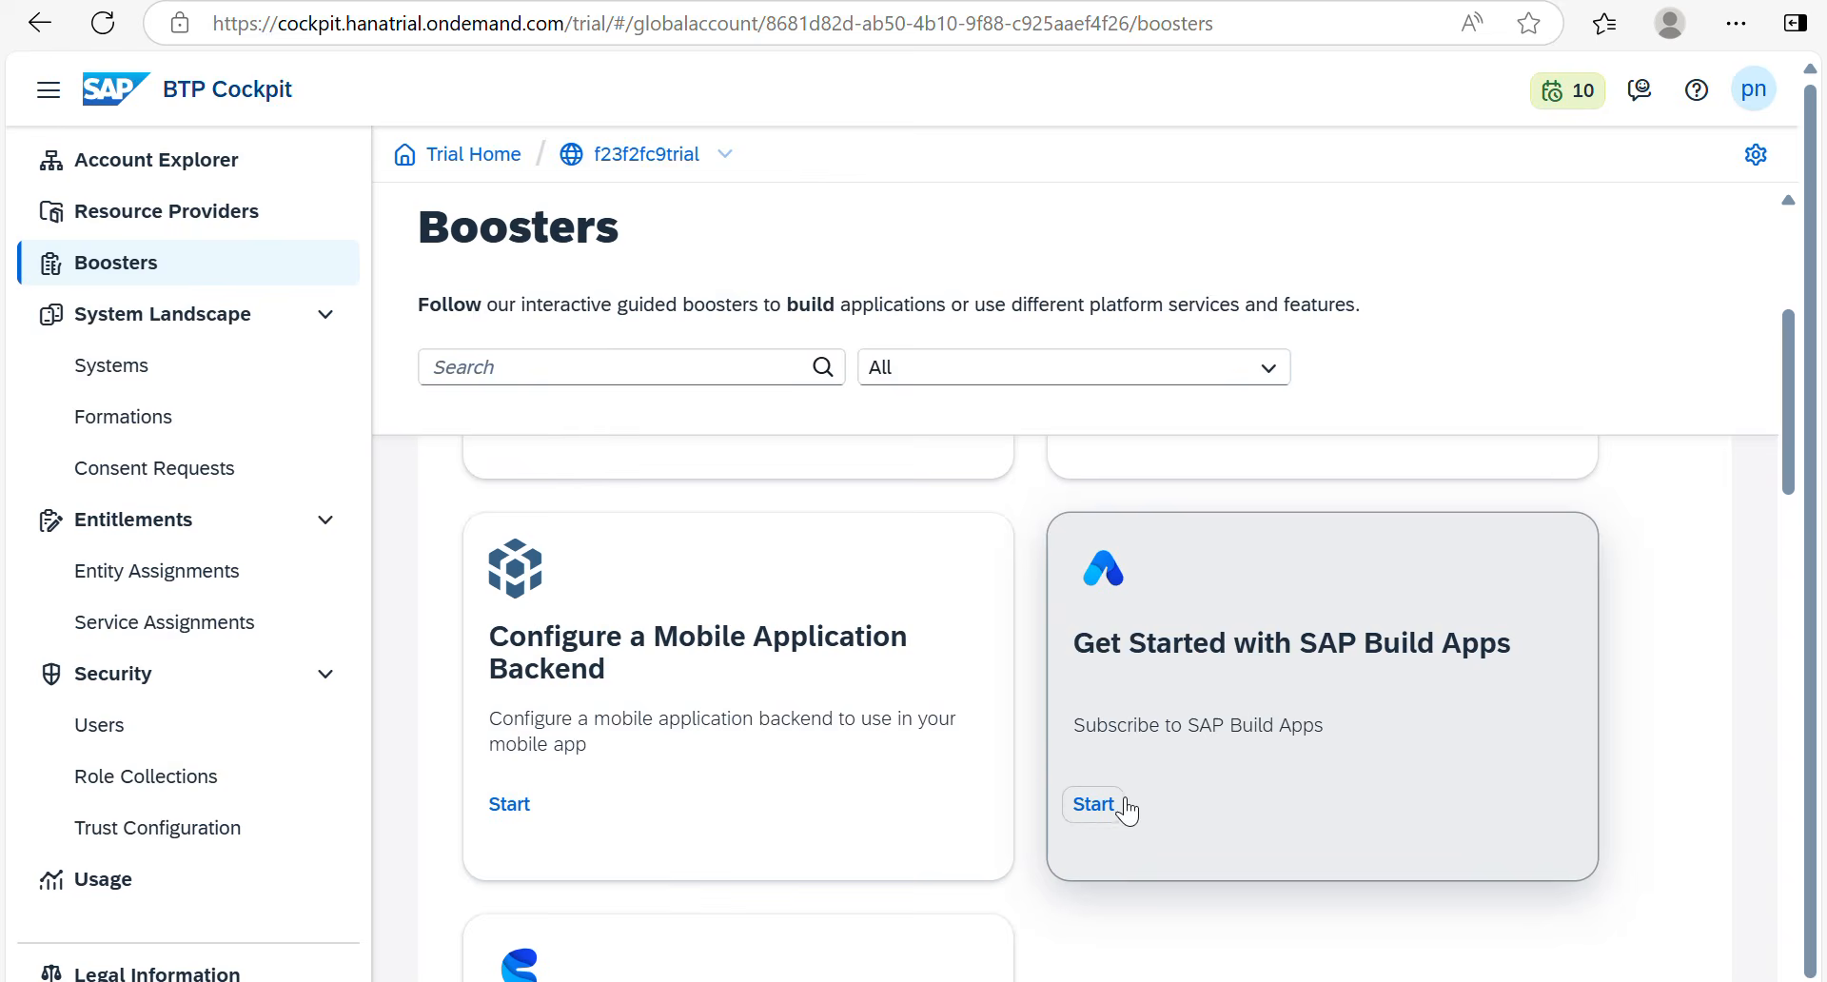
pyautogui.click(1094, 809)
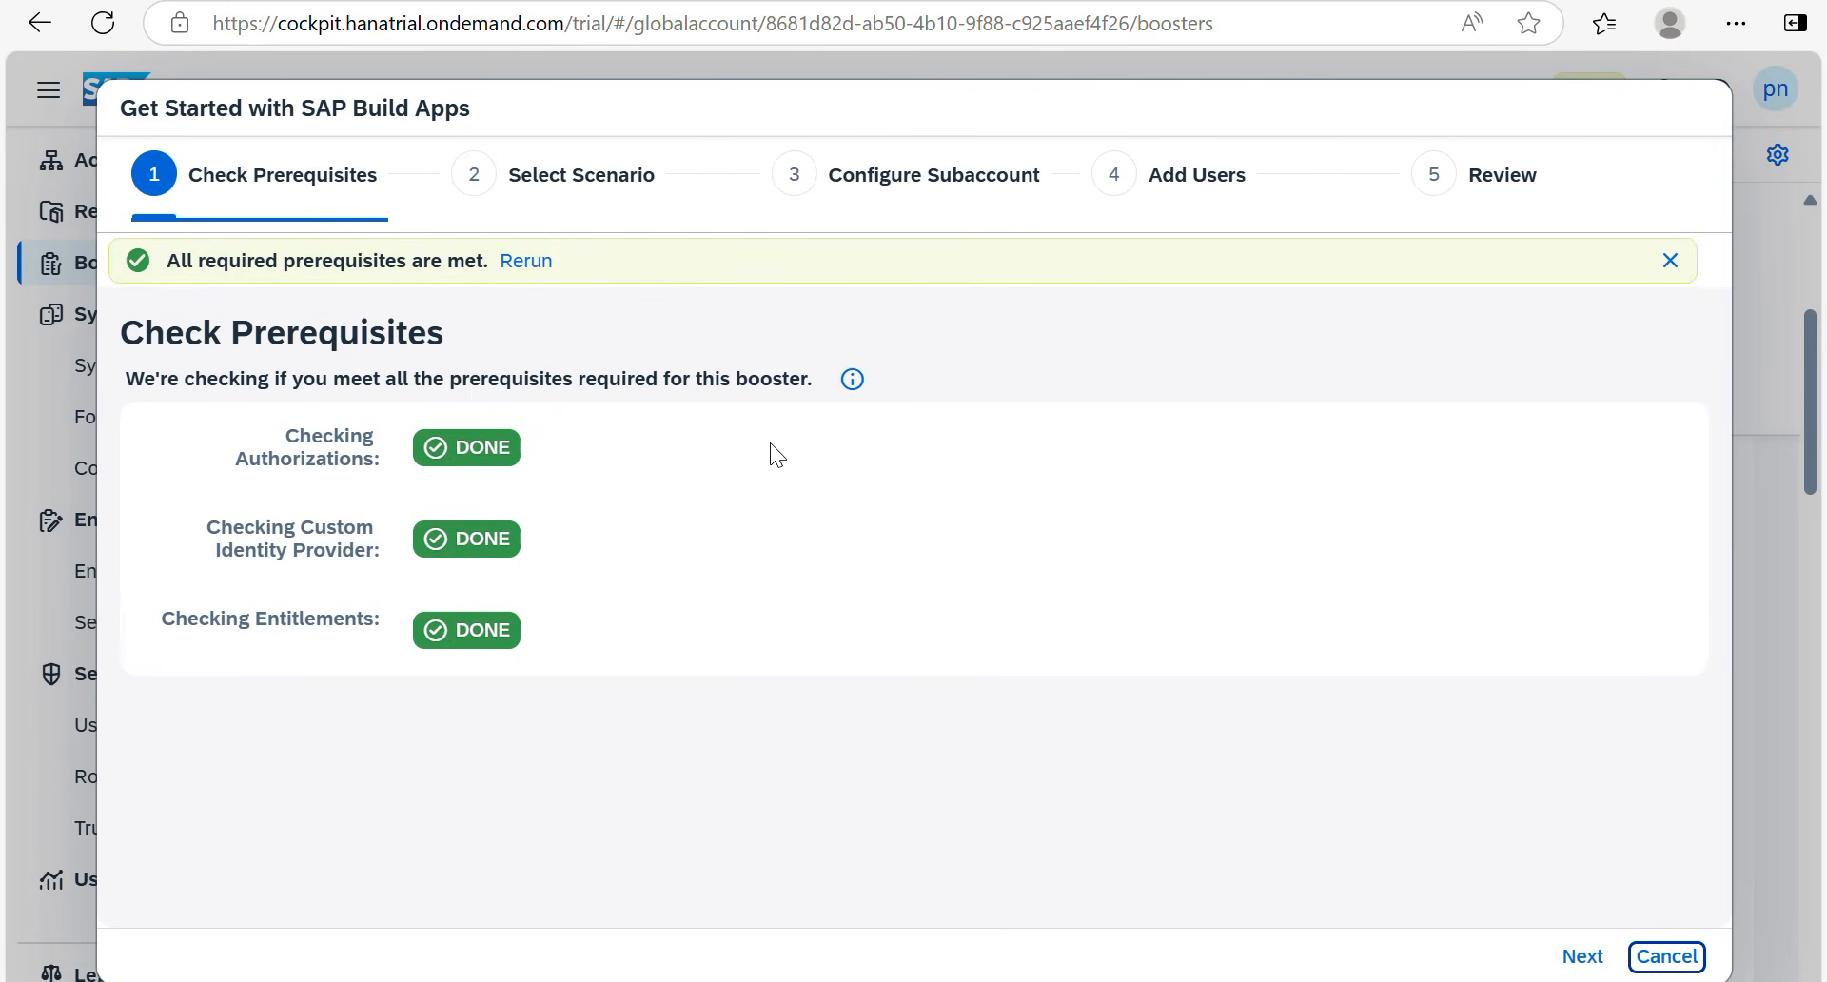
# Step: Choose the Select Subaccount scenario for the booster and accept the subaccount trial with the space dev
pyautogui.click(1583, 956)
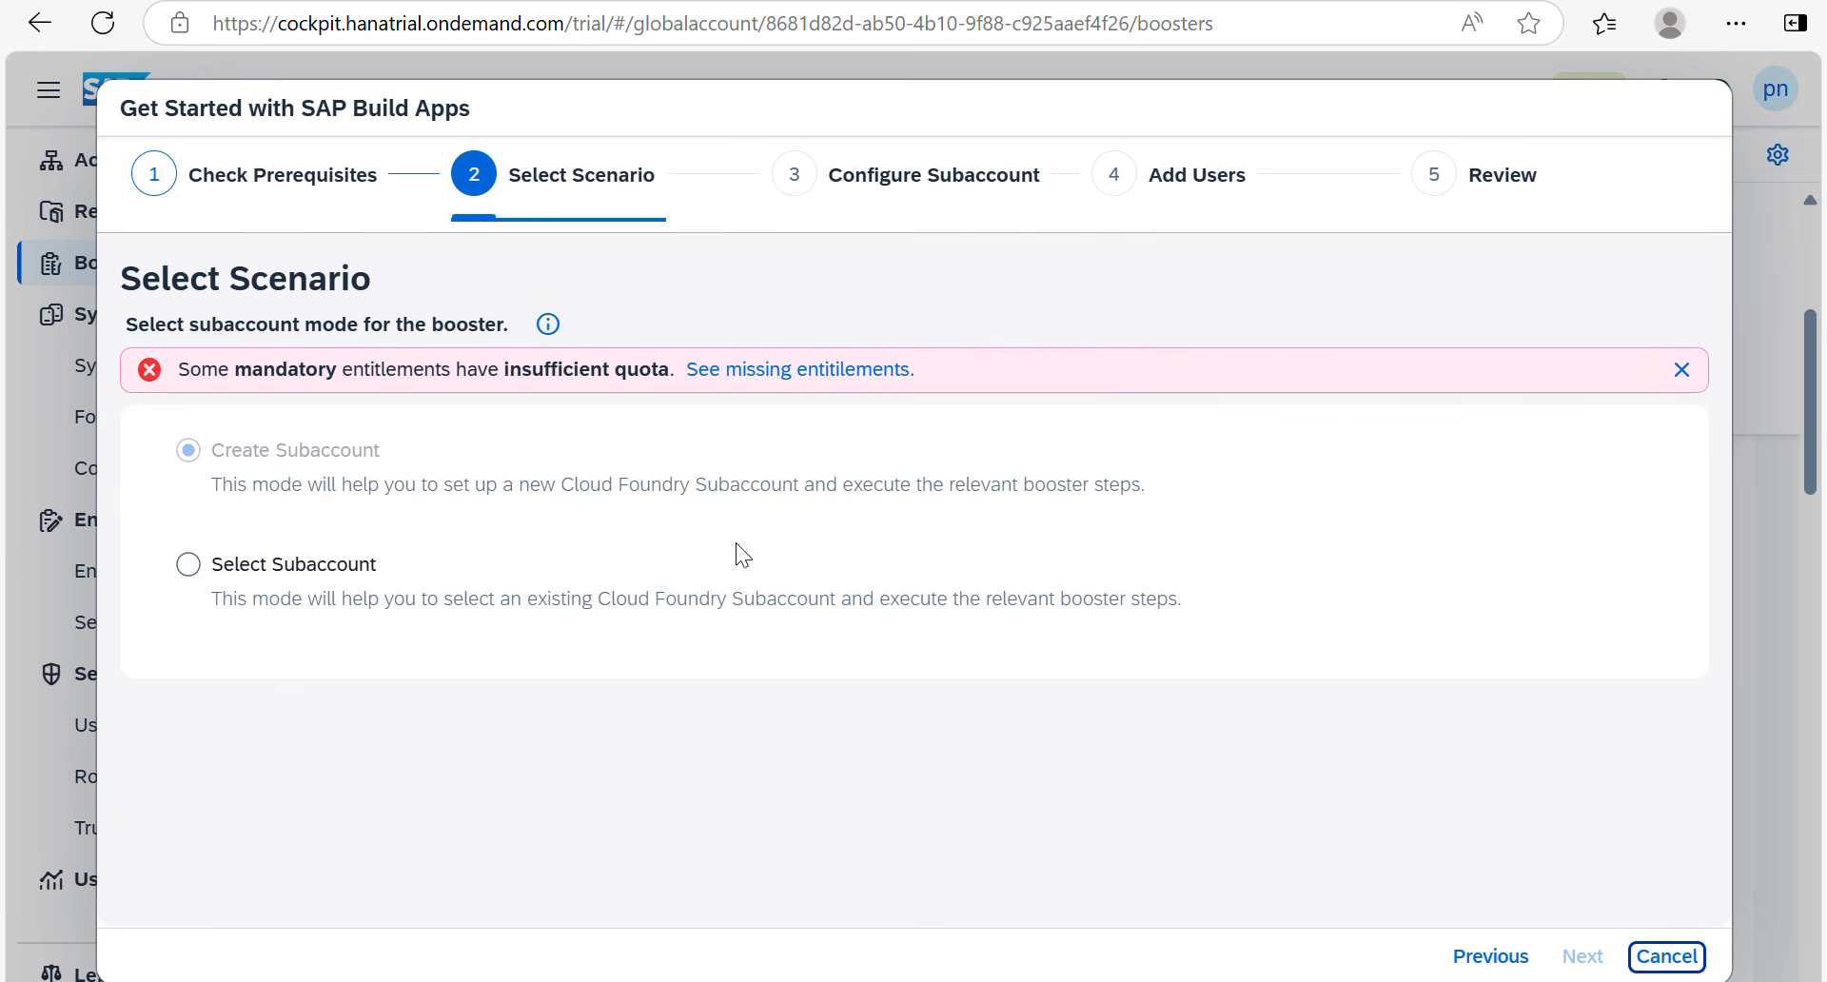
pyautogui.click(328, 559)
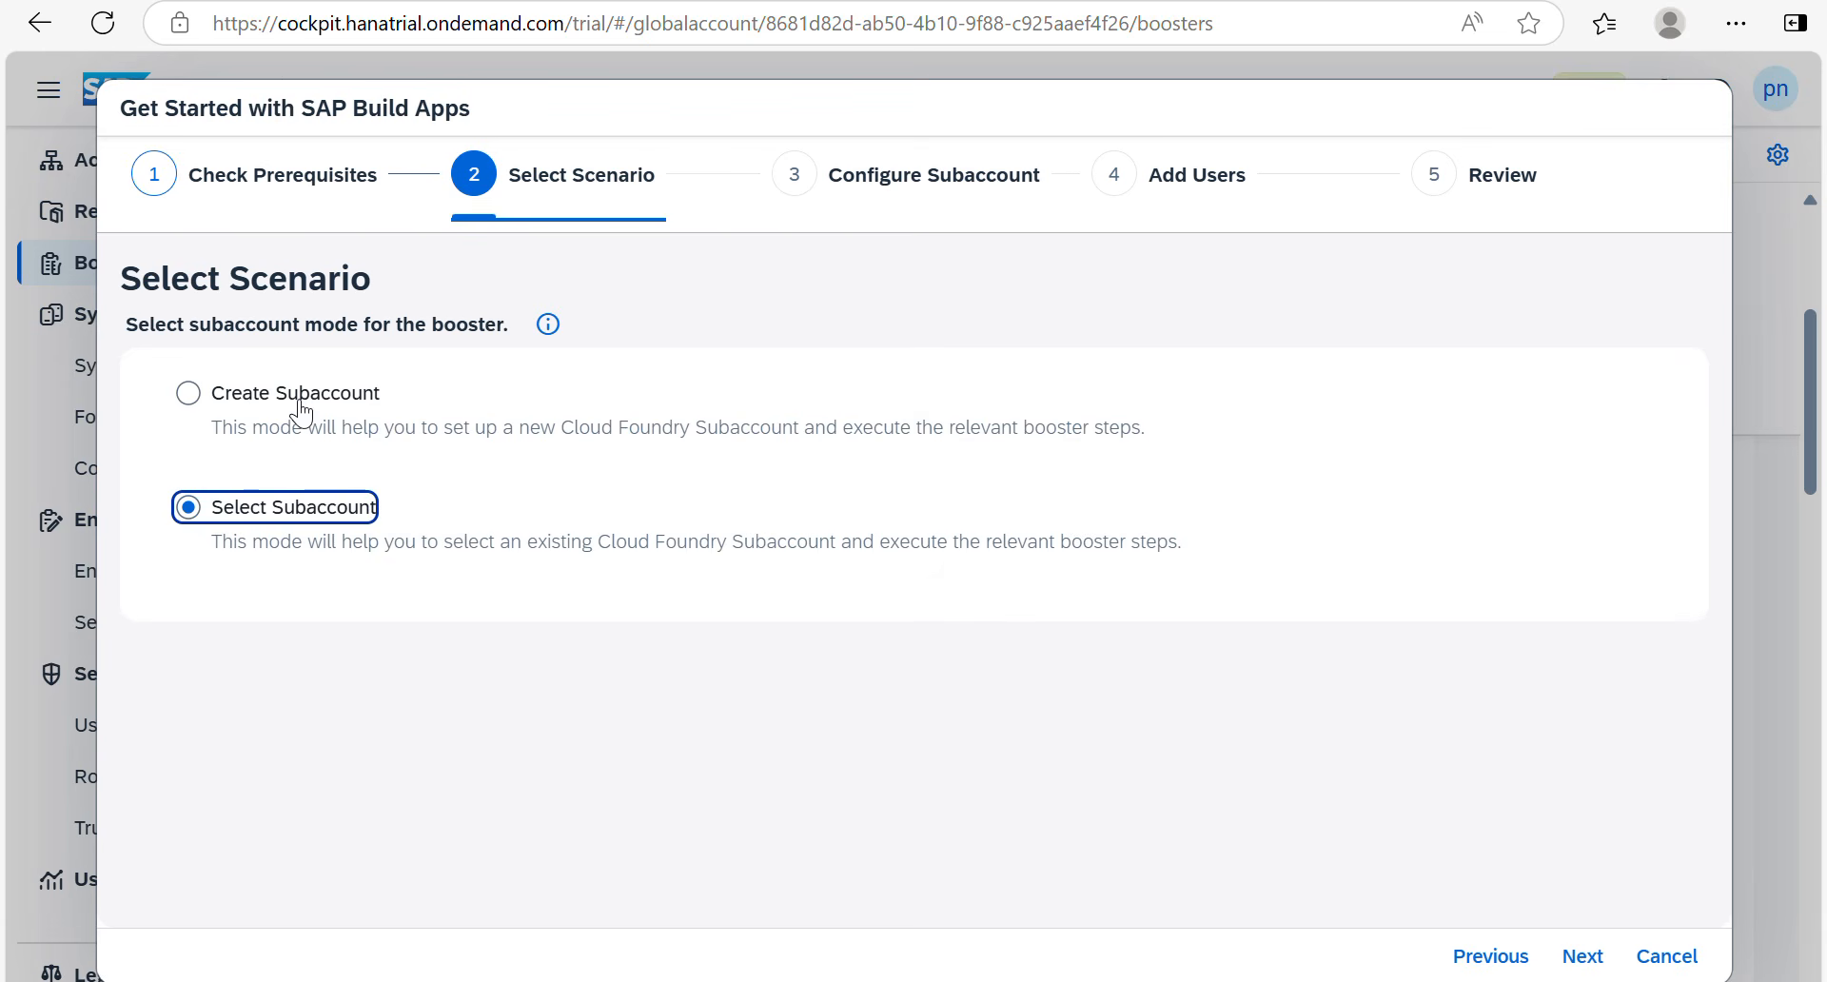
pyautogui.click(1582, 957)
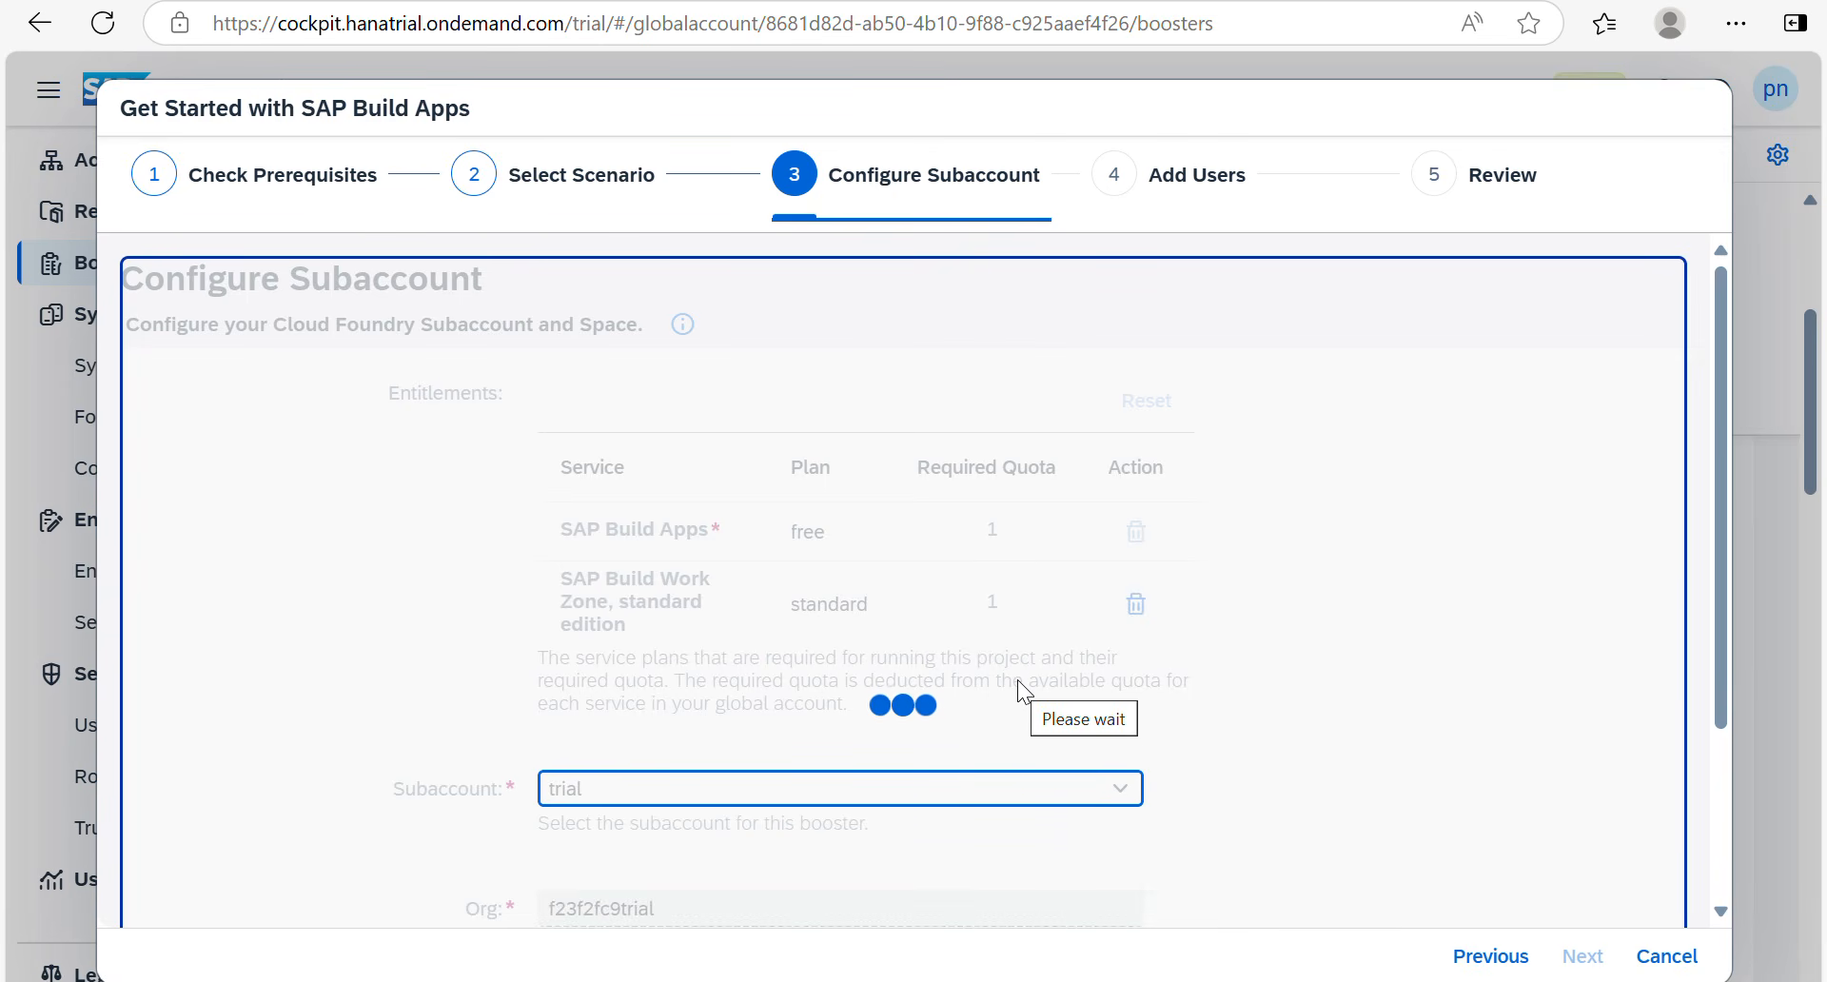
pyautogui.scroll(-3, 1020, 680)
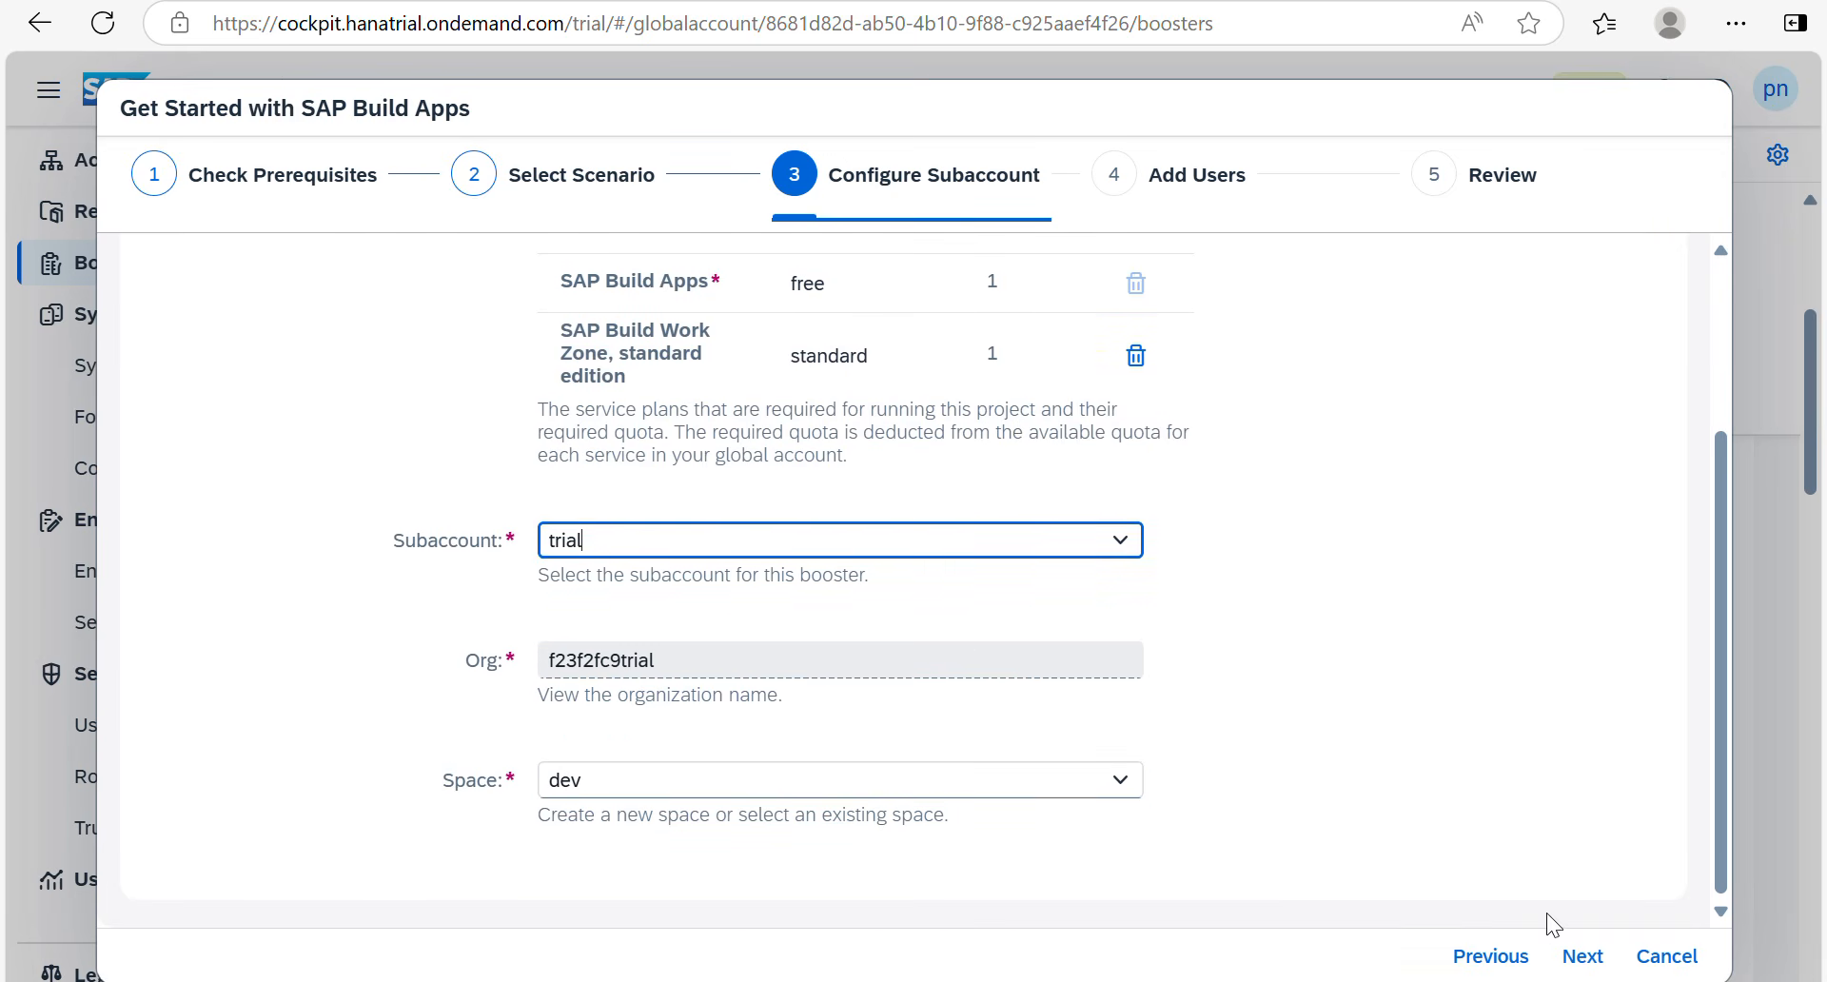
pyautogui.click(1582, 956)
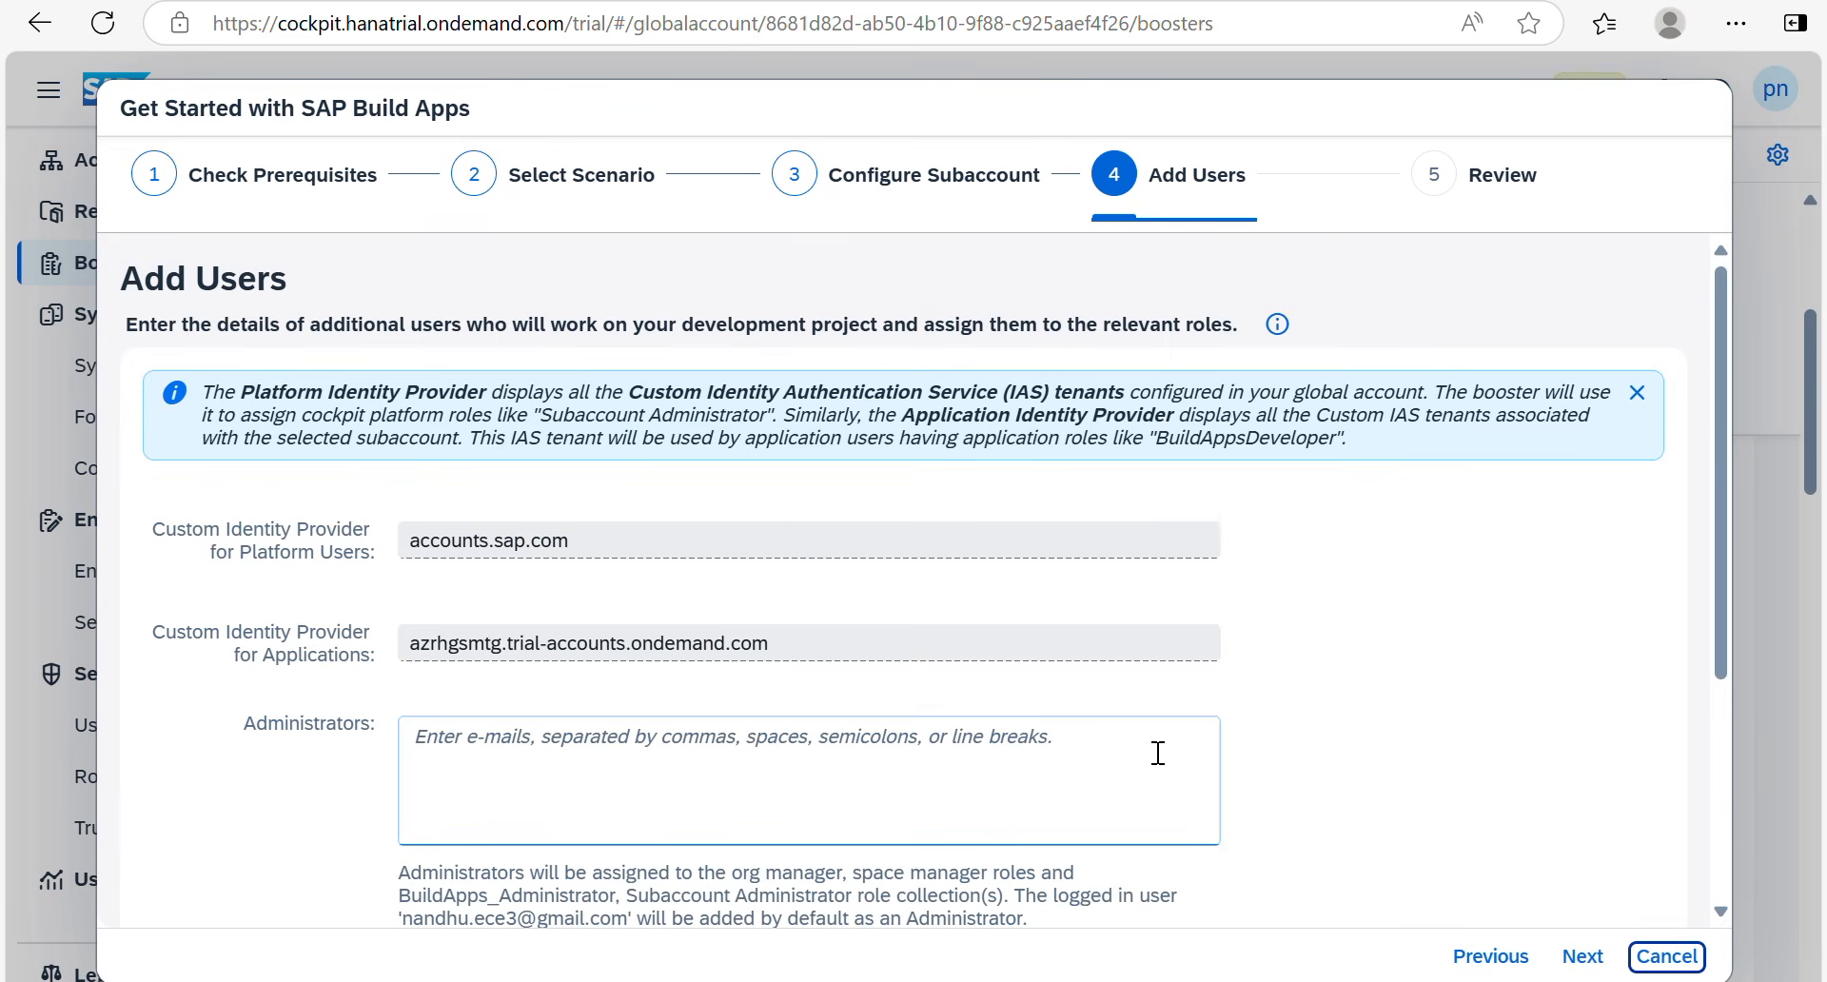
# Step: Leave the additional administrators and developers empty and proceed to the booster's review
pyautogui.scroll(-3, 1159, 753)
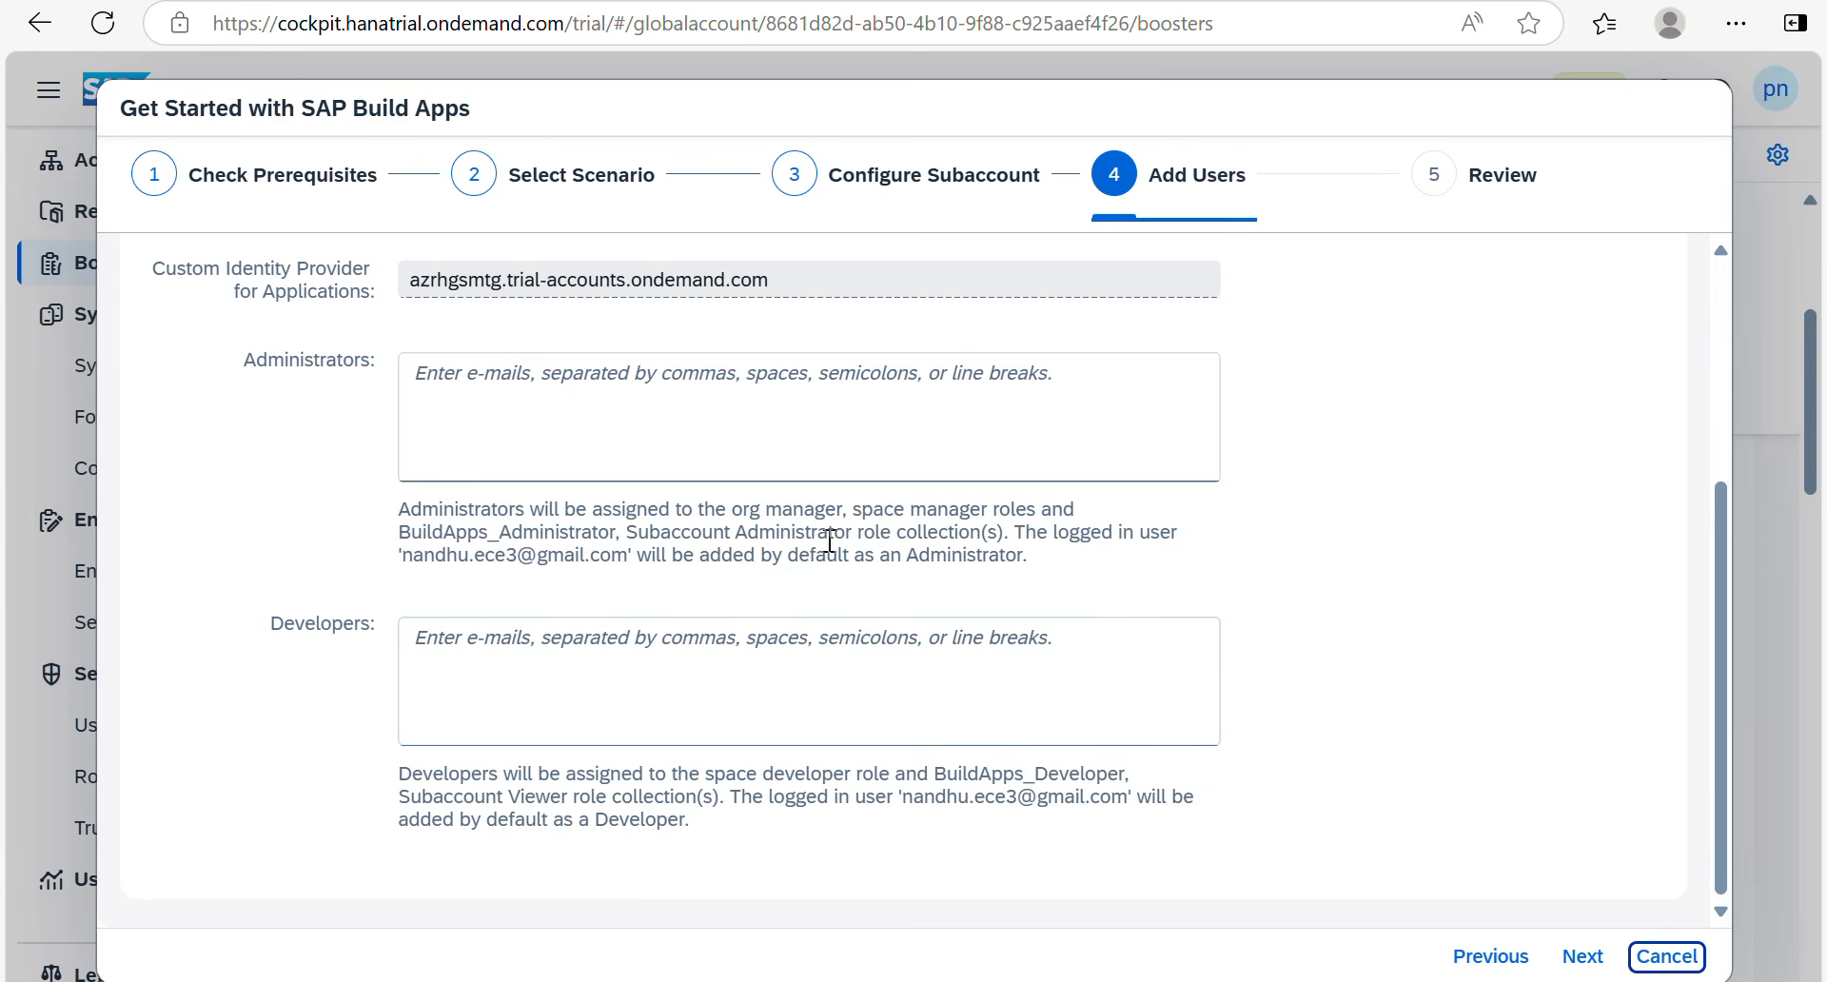
pyautogui.scroll(1, 830, 541)
pyautogui.click(478, 489)
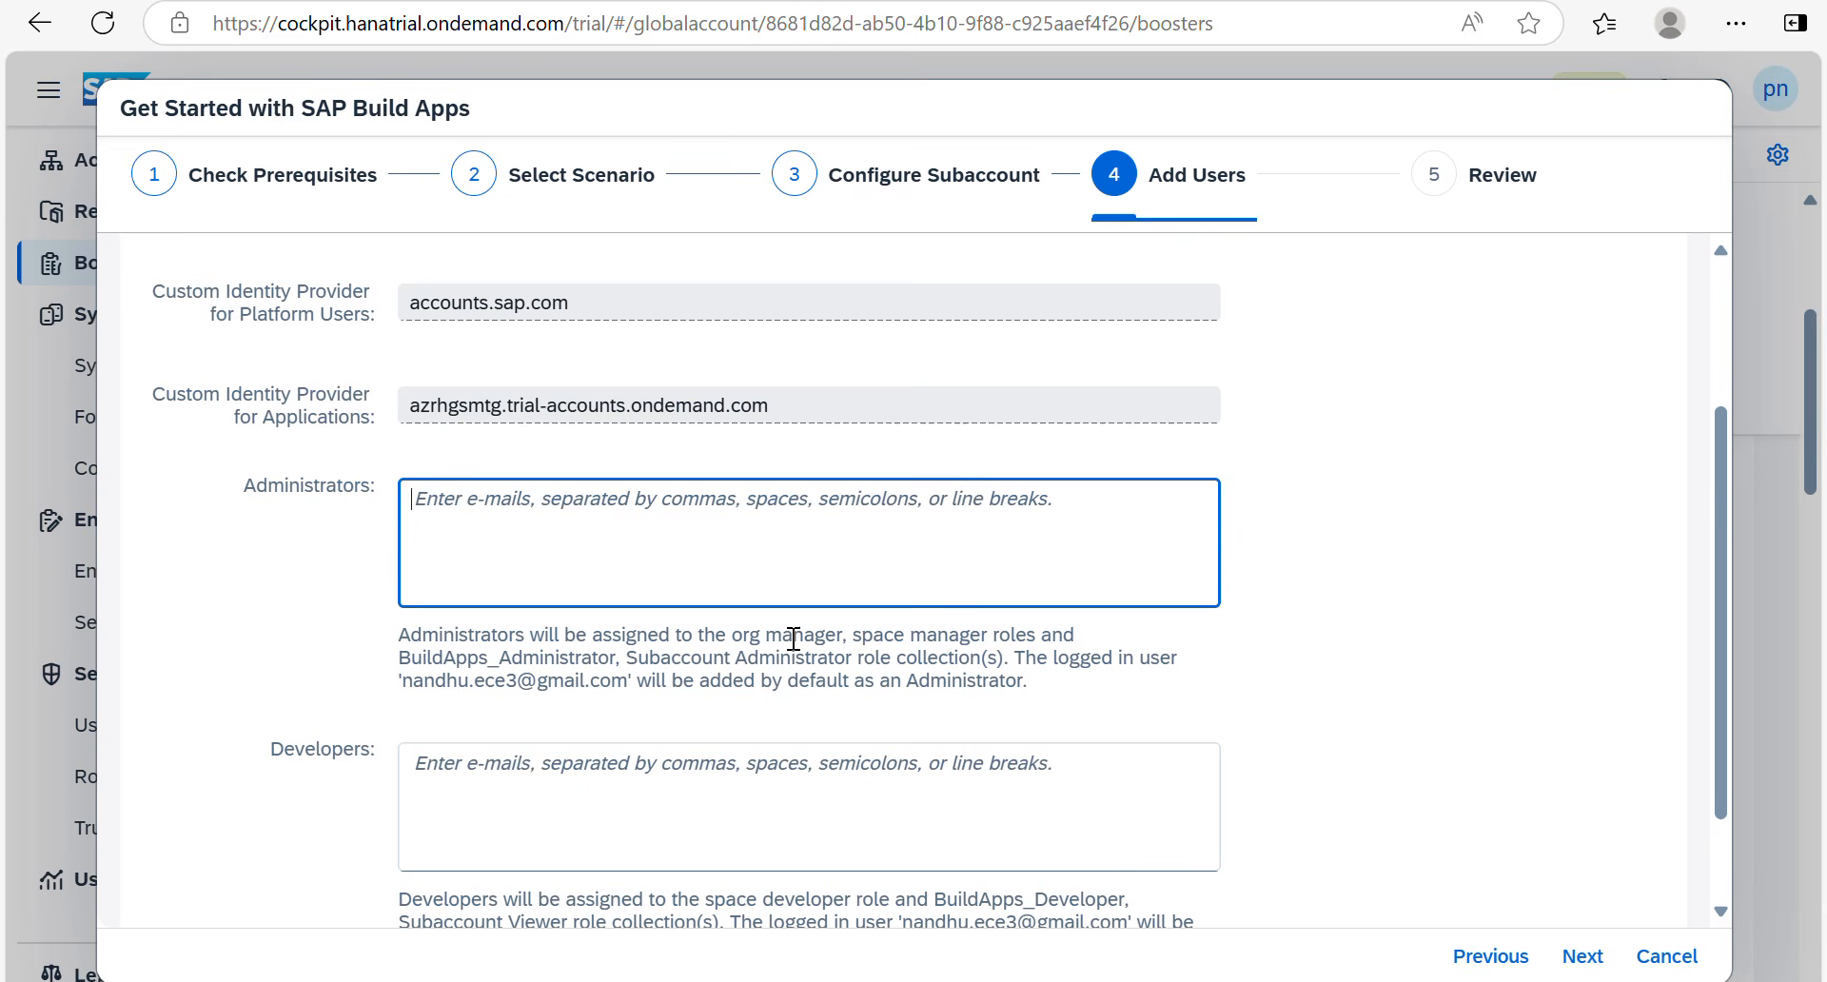
pyautogui.click(670, 801)
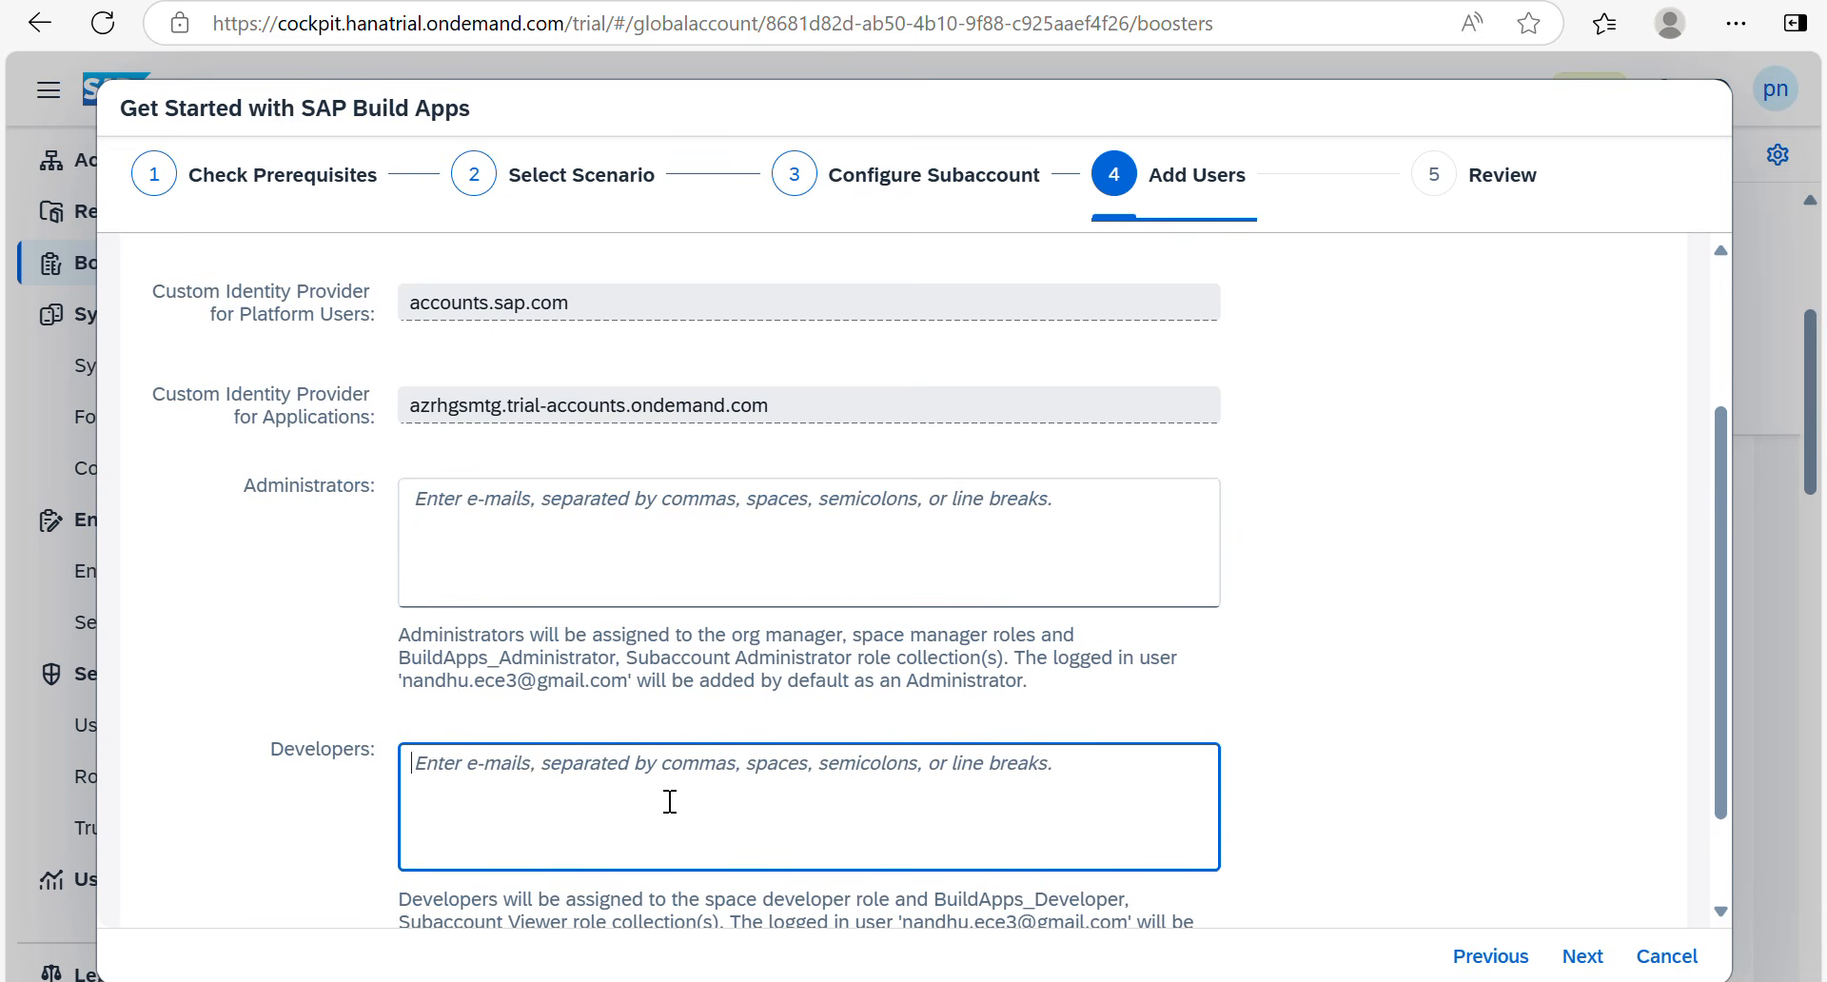
pyautogui.scroll(-2, 670, 801)
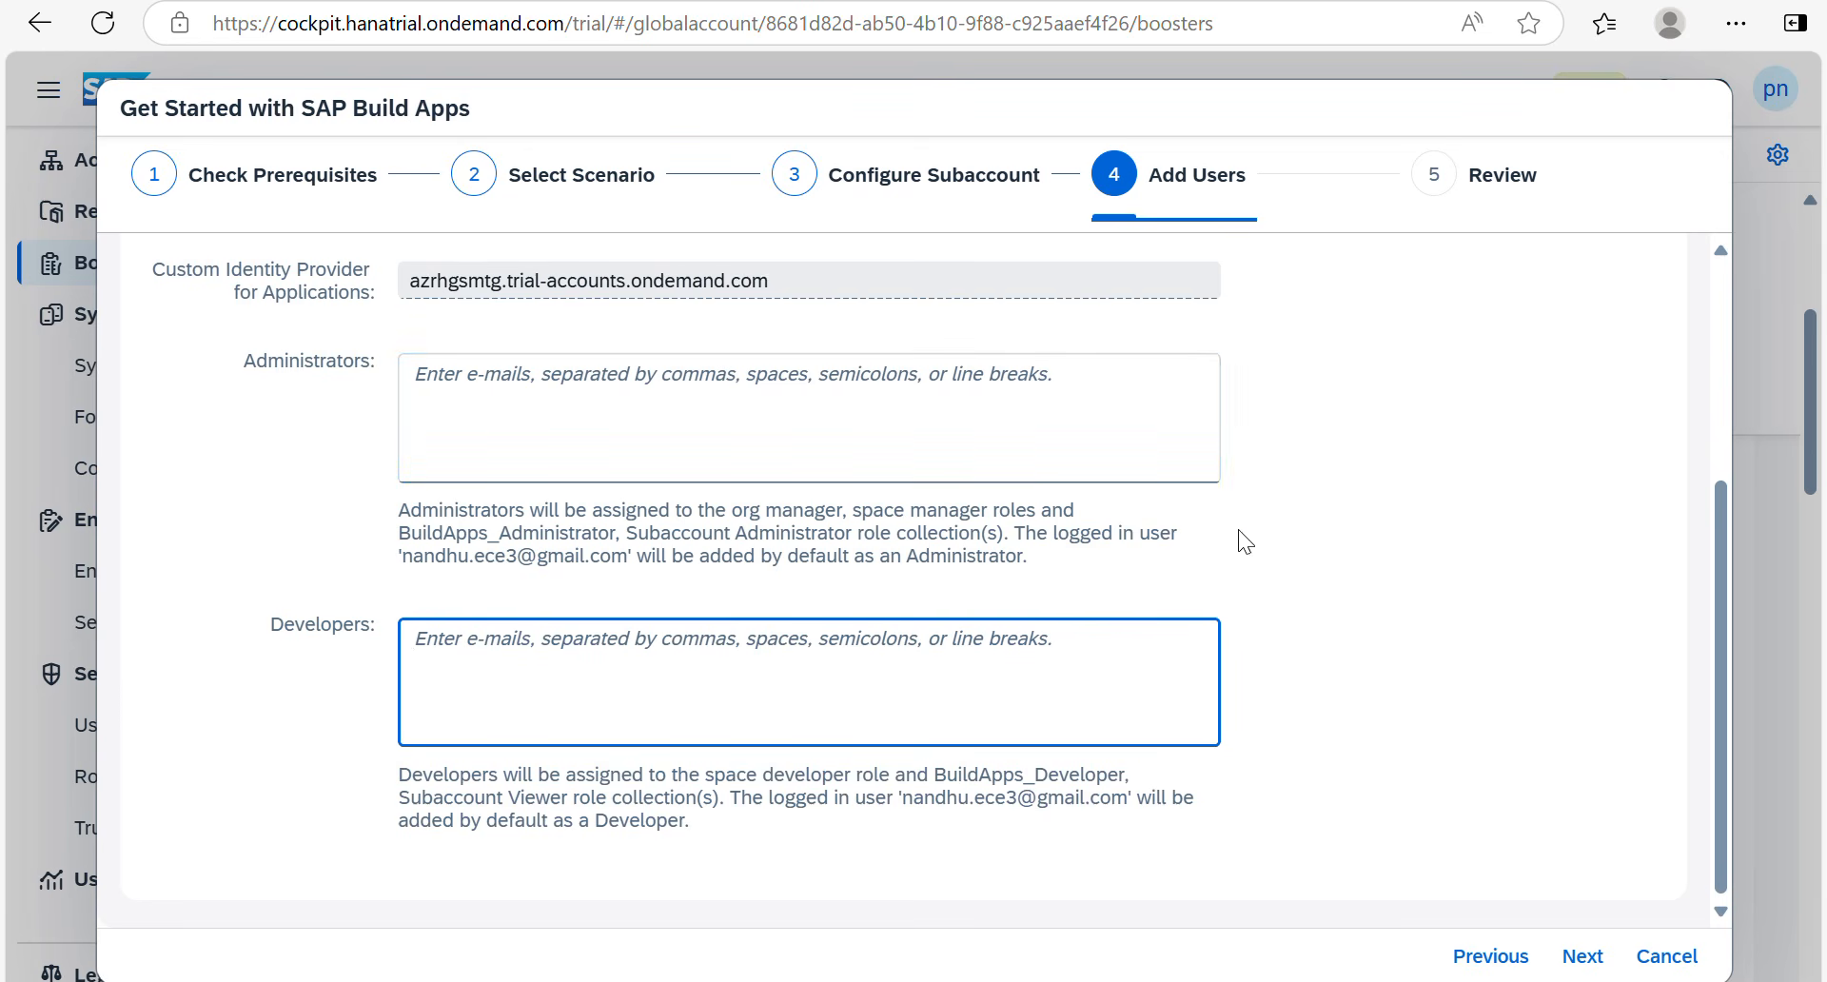
pyautogui.click(1582, 956)
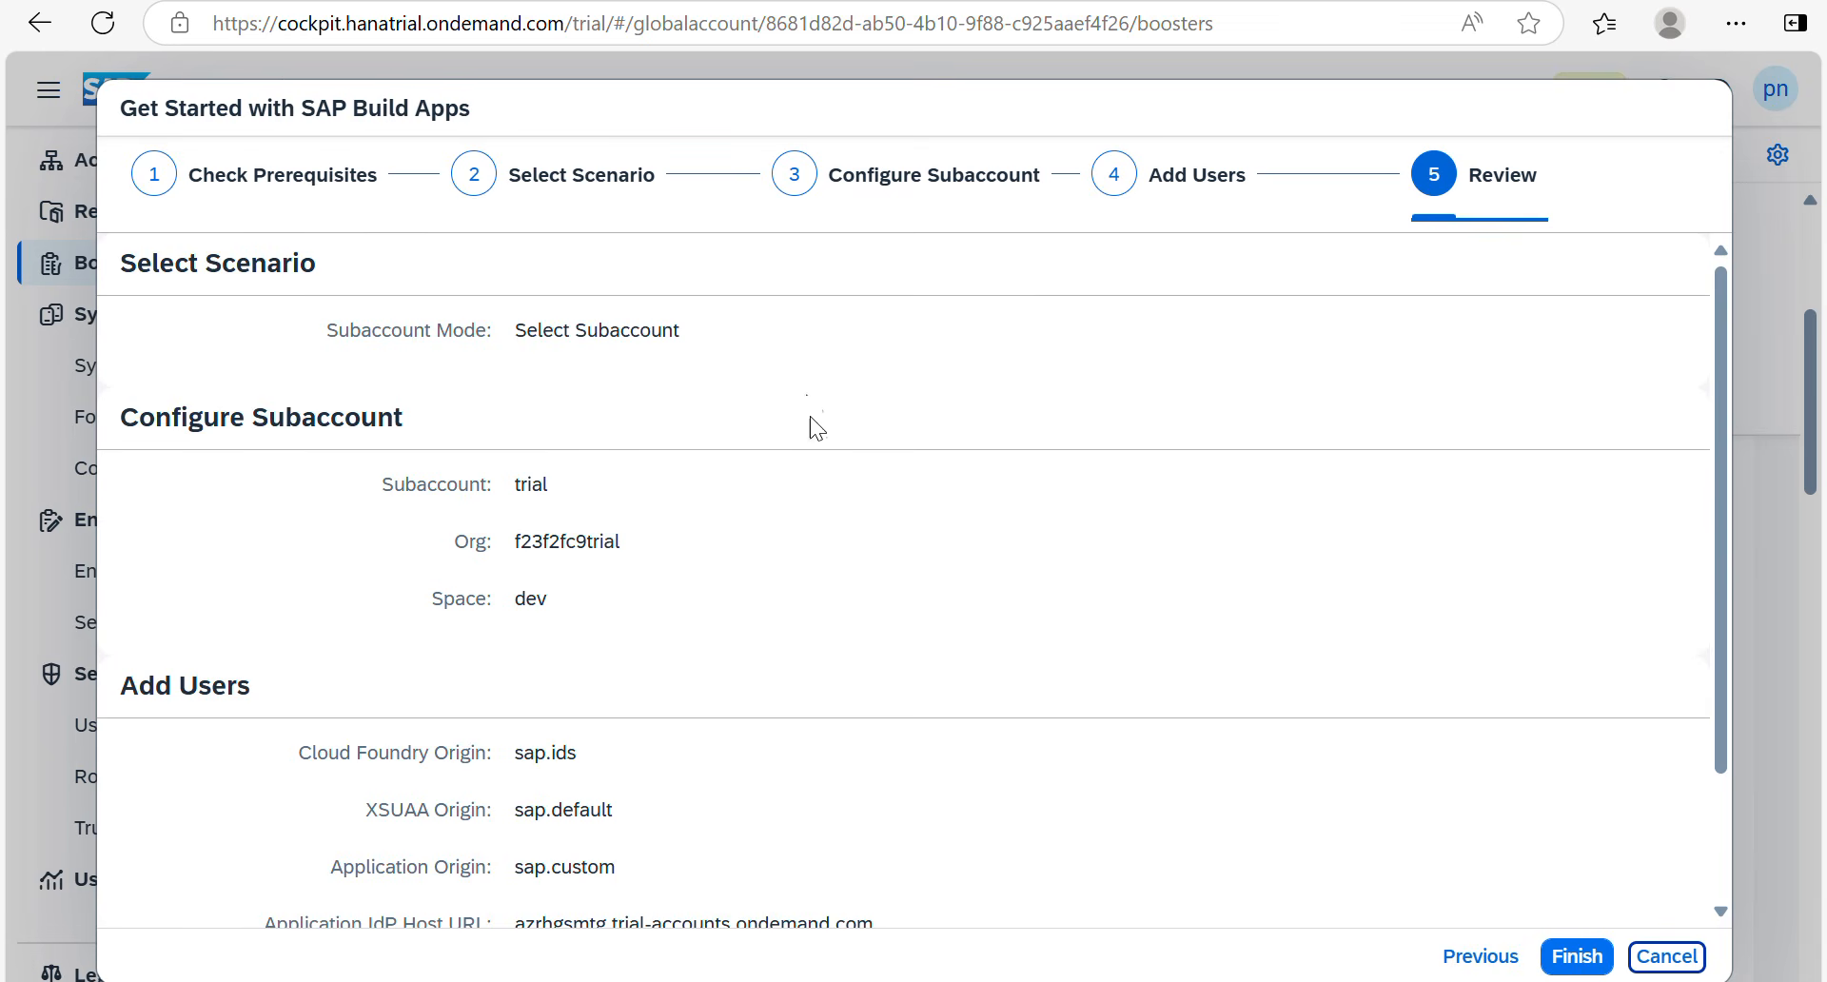
# Step: Review the booster settings, finish the wizard to run the booster, and close its completion message
pyautogui.scroll(-3, 729, 696)
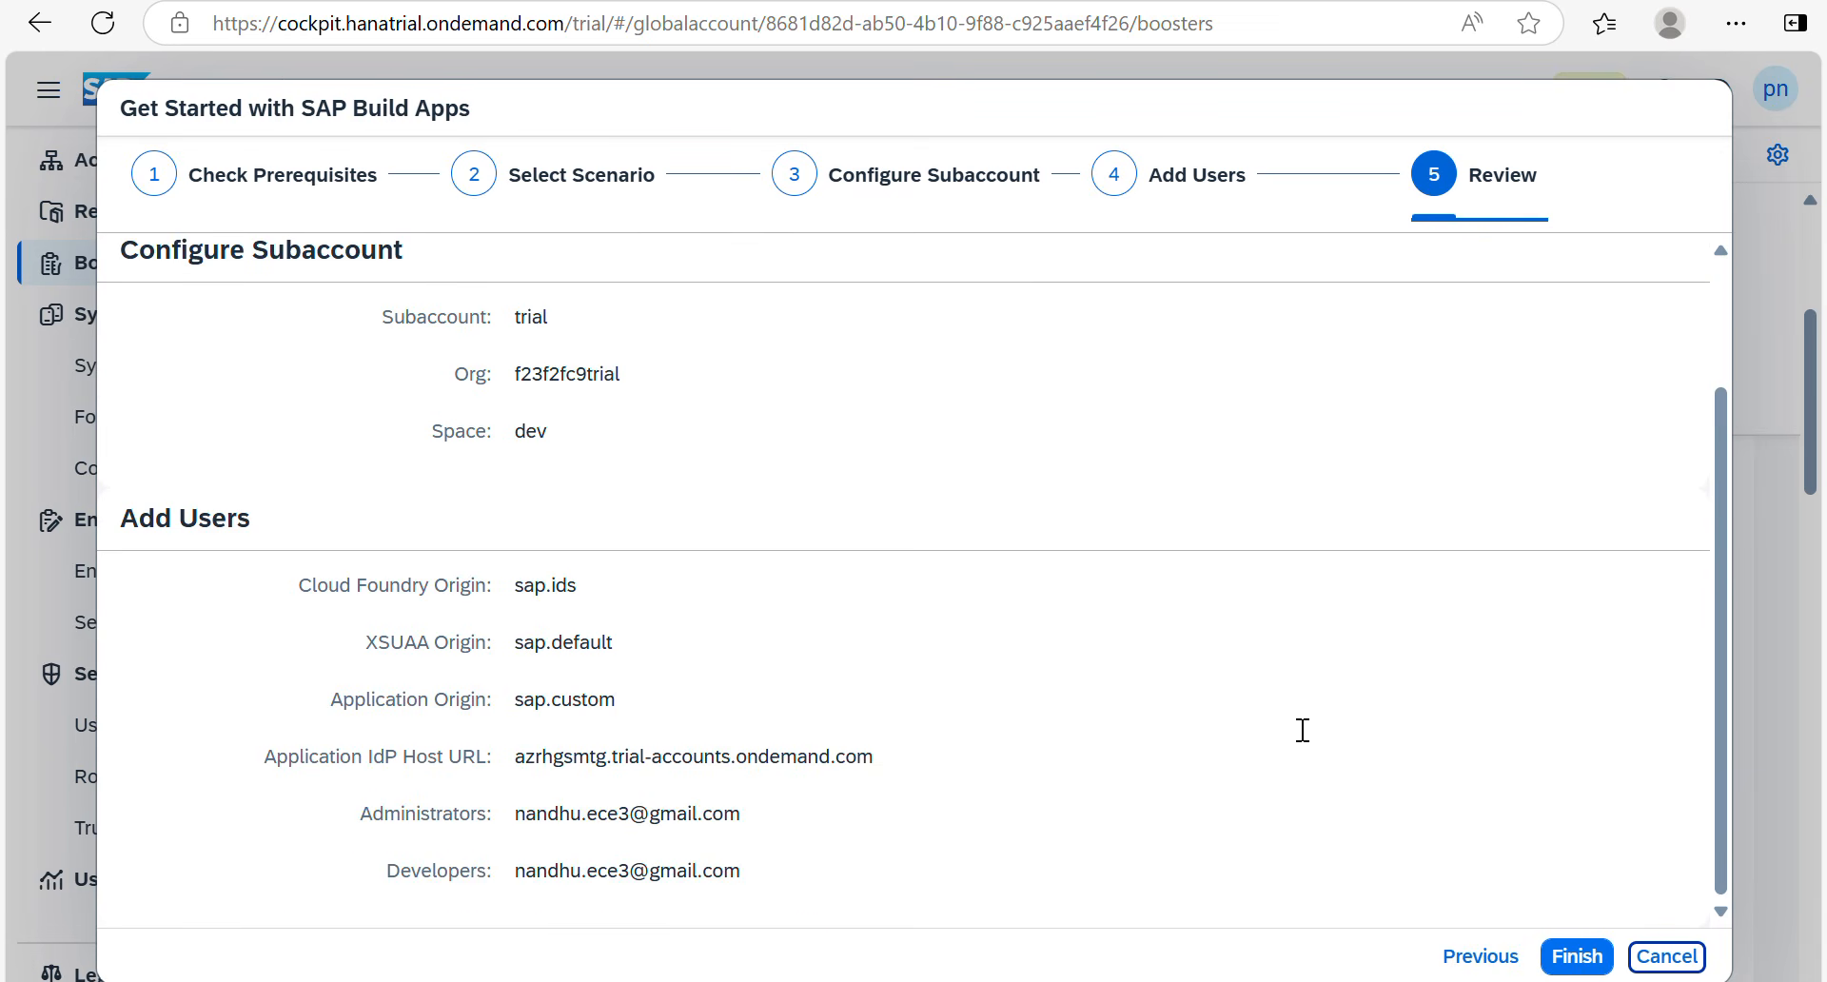
pyautogui.click(1566, 959)
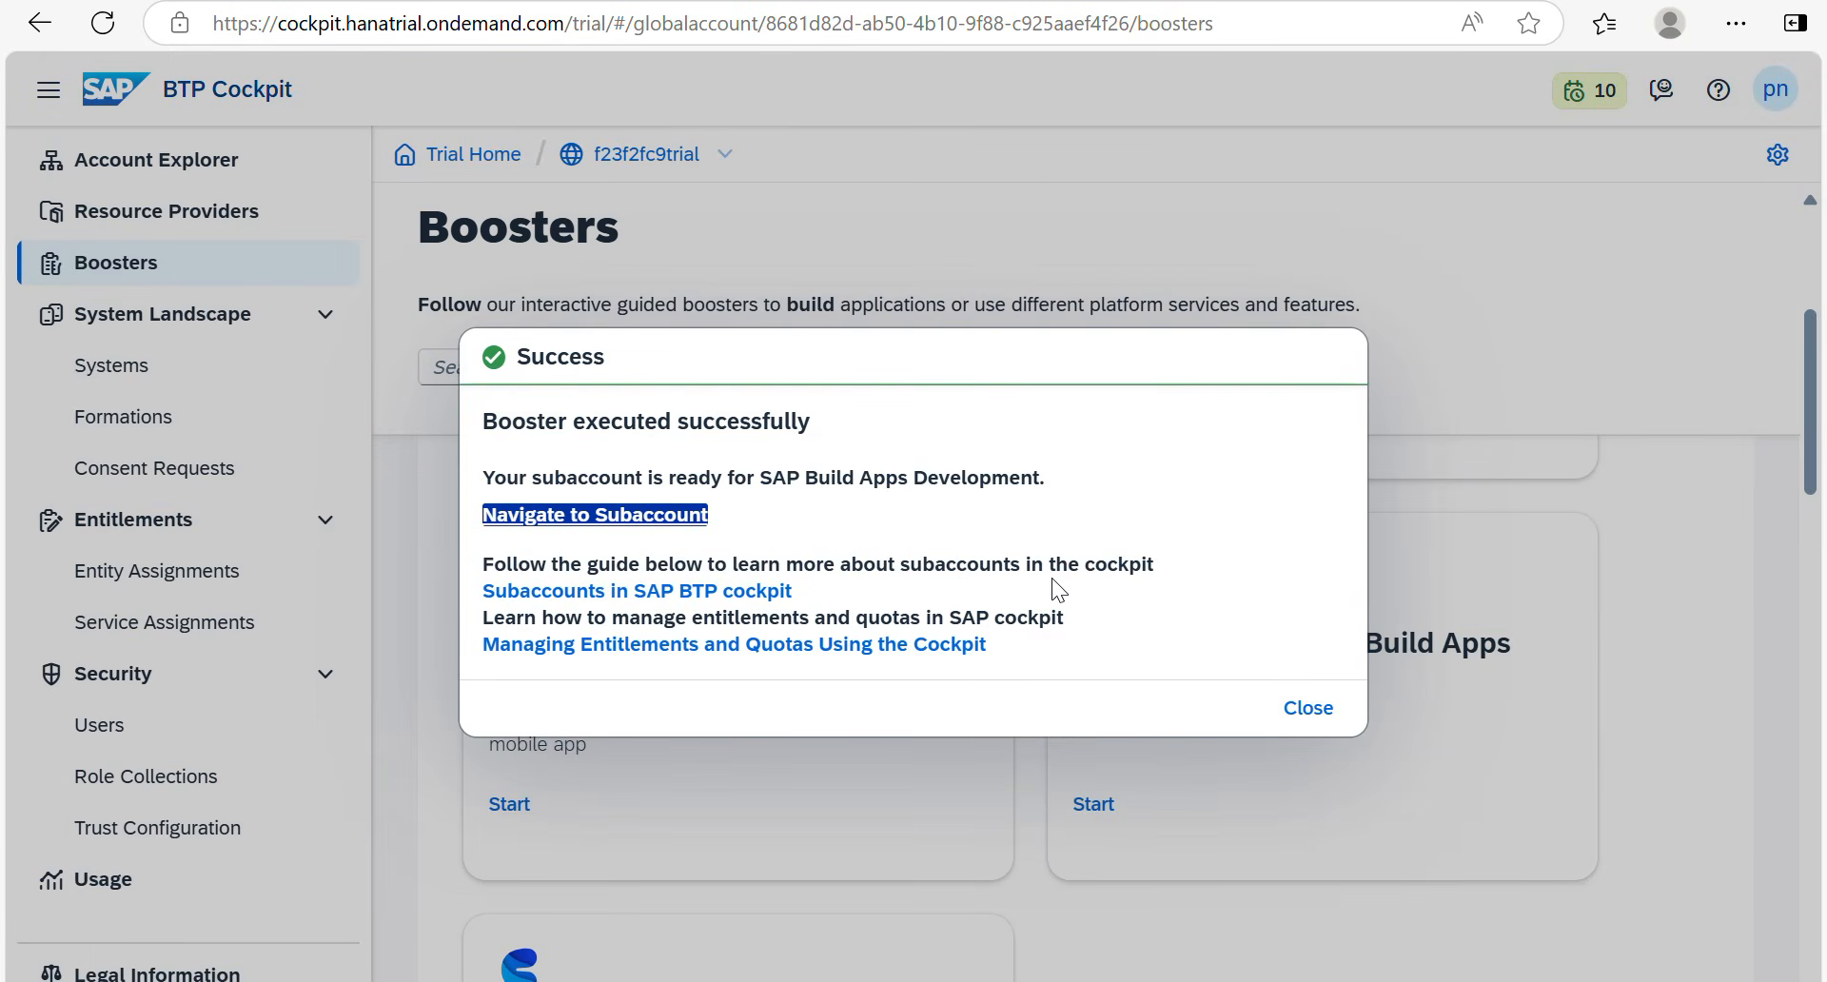
pyautogui.click(1309, 709)
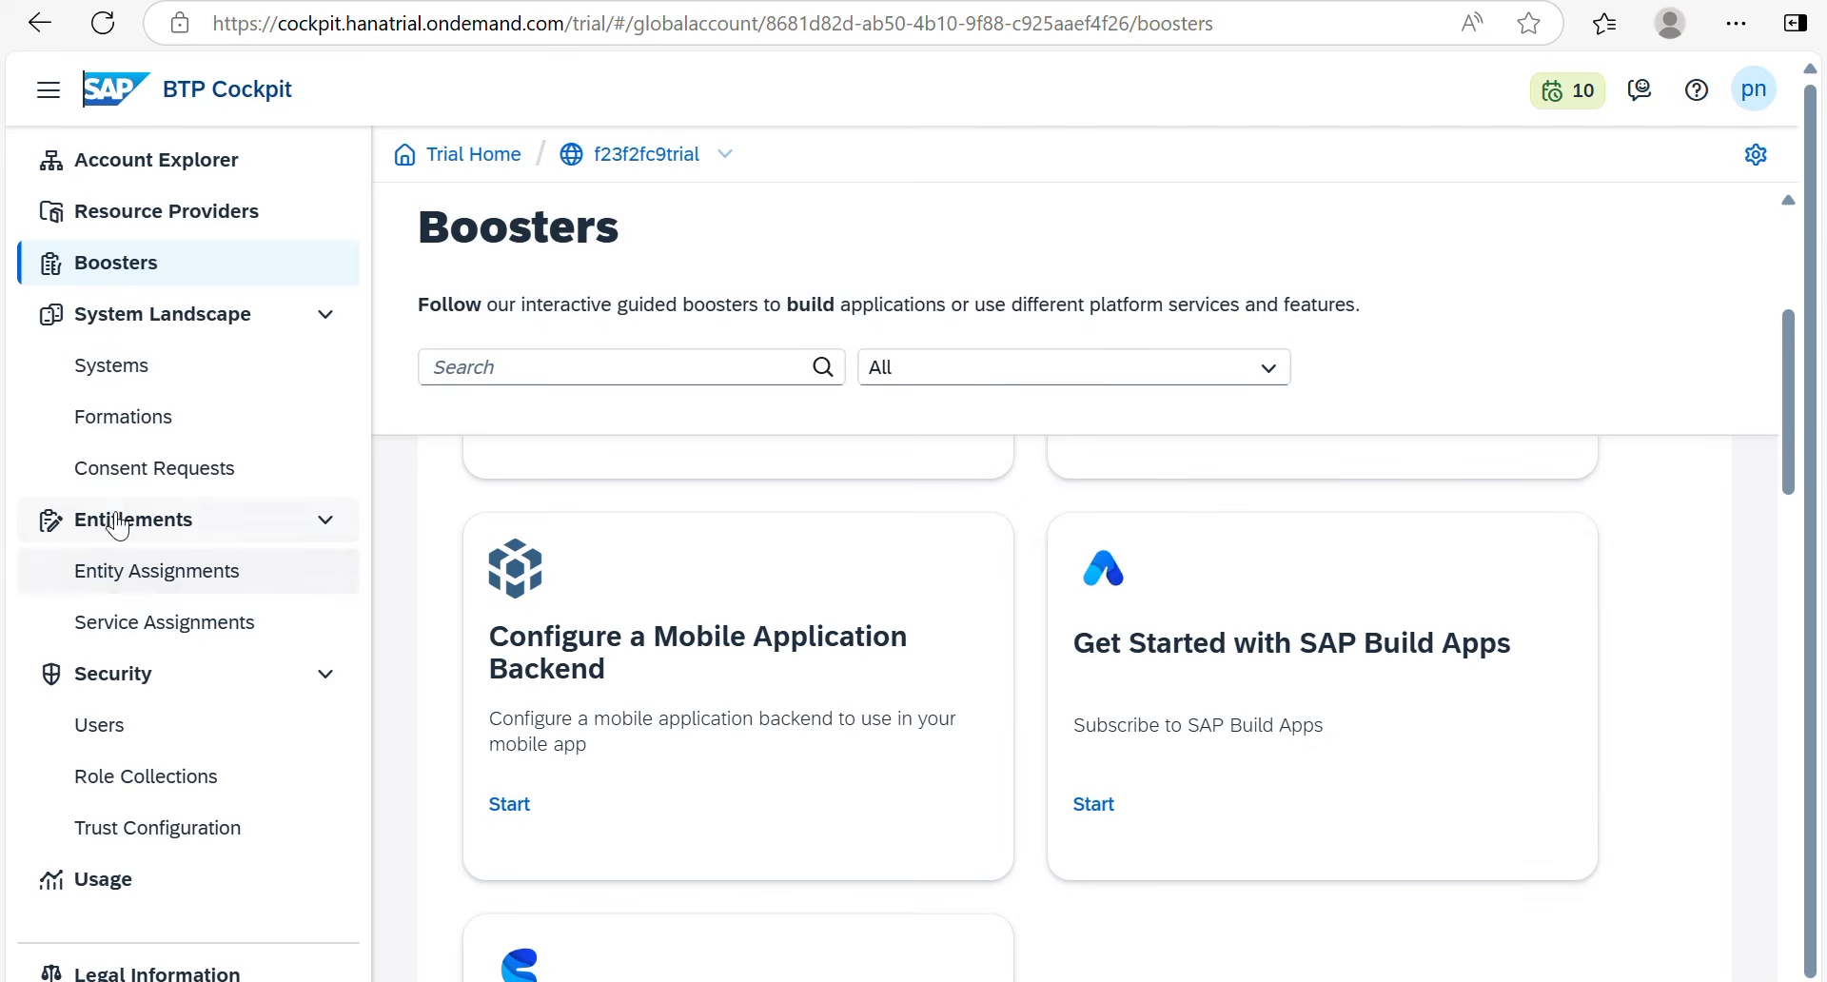
# Step: Examine the global account's service assignments for the SAP Build services and look at its entity assignments
pyautogui.click(164, 627)
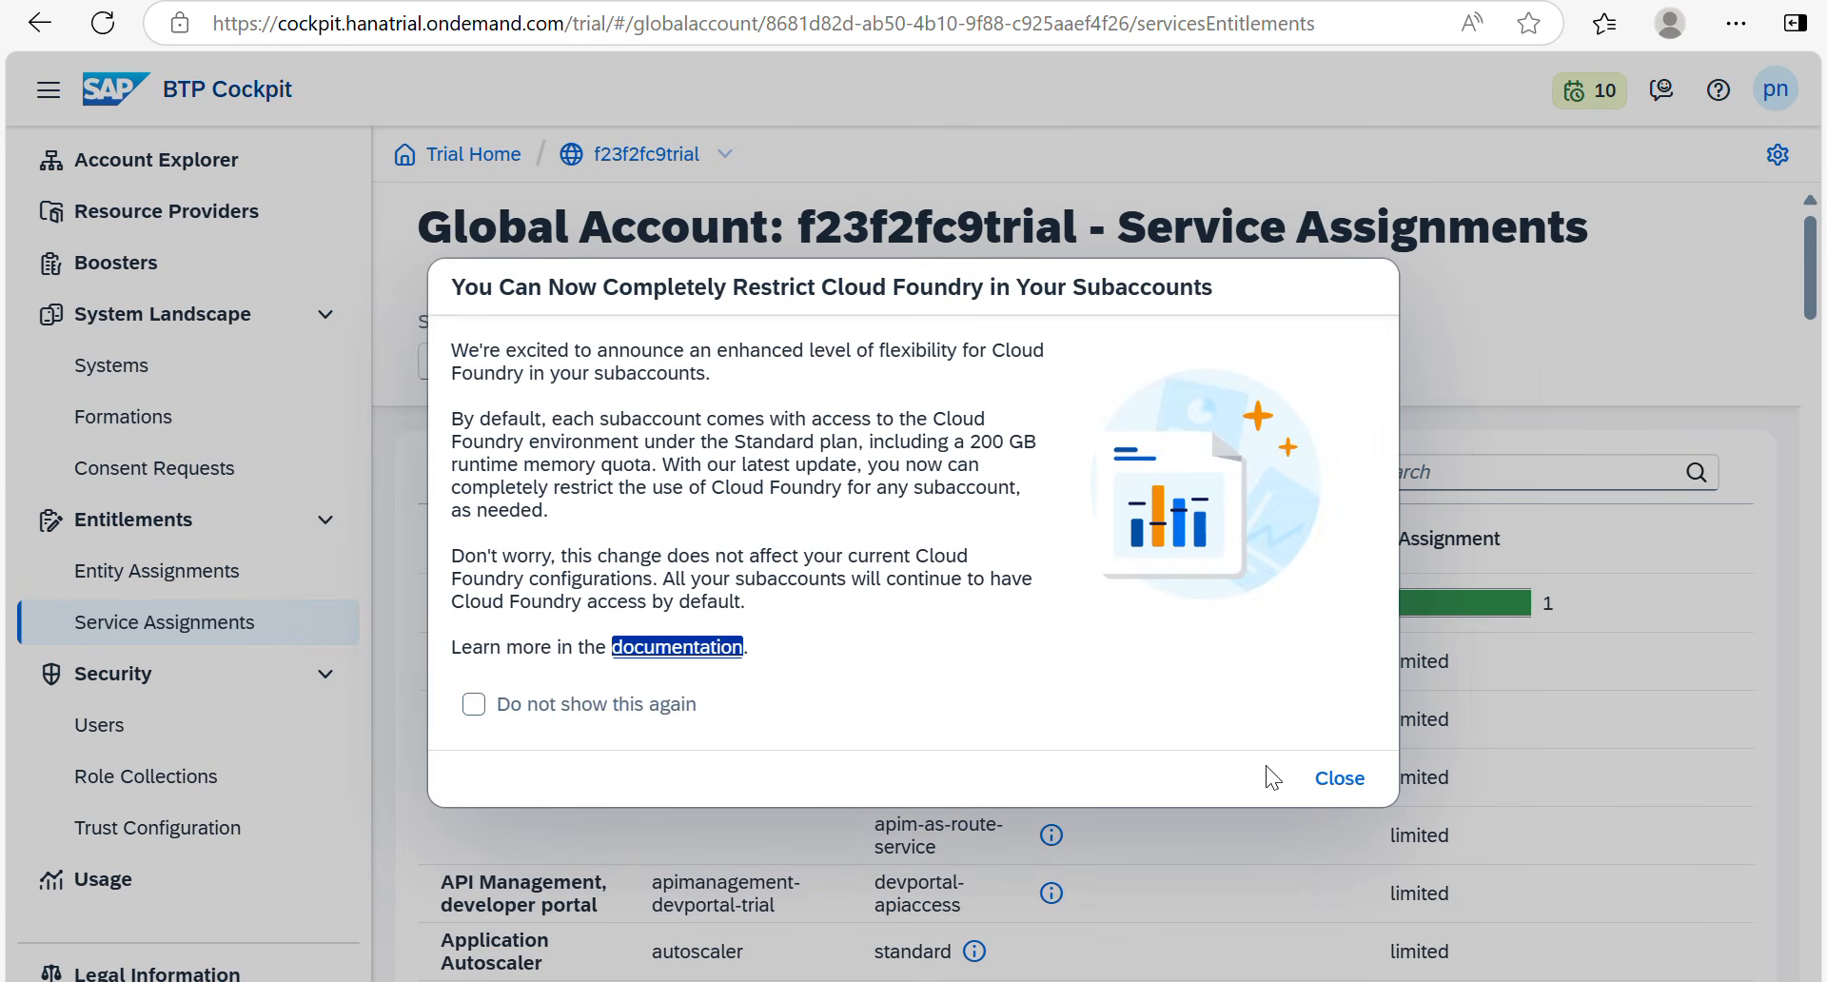
pyautogui.click(1335, 782)
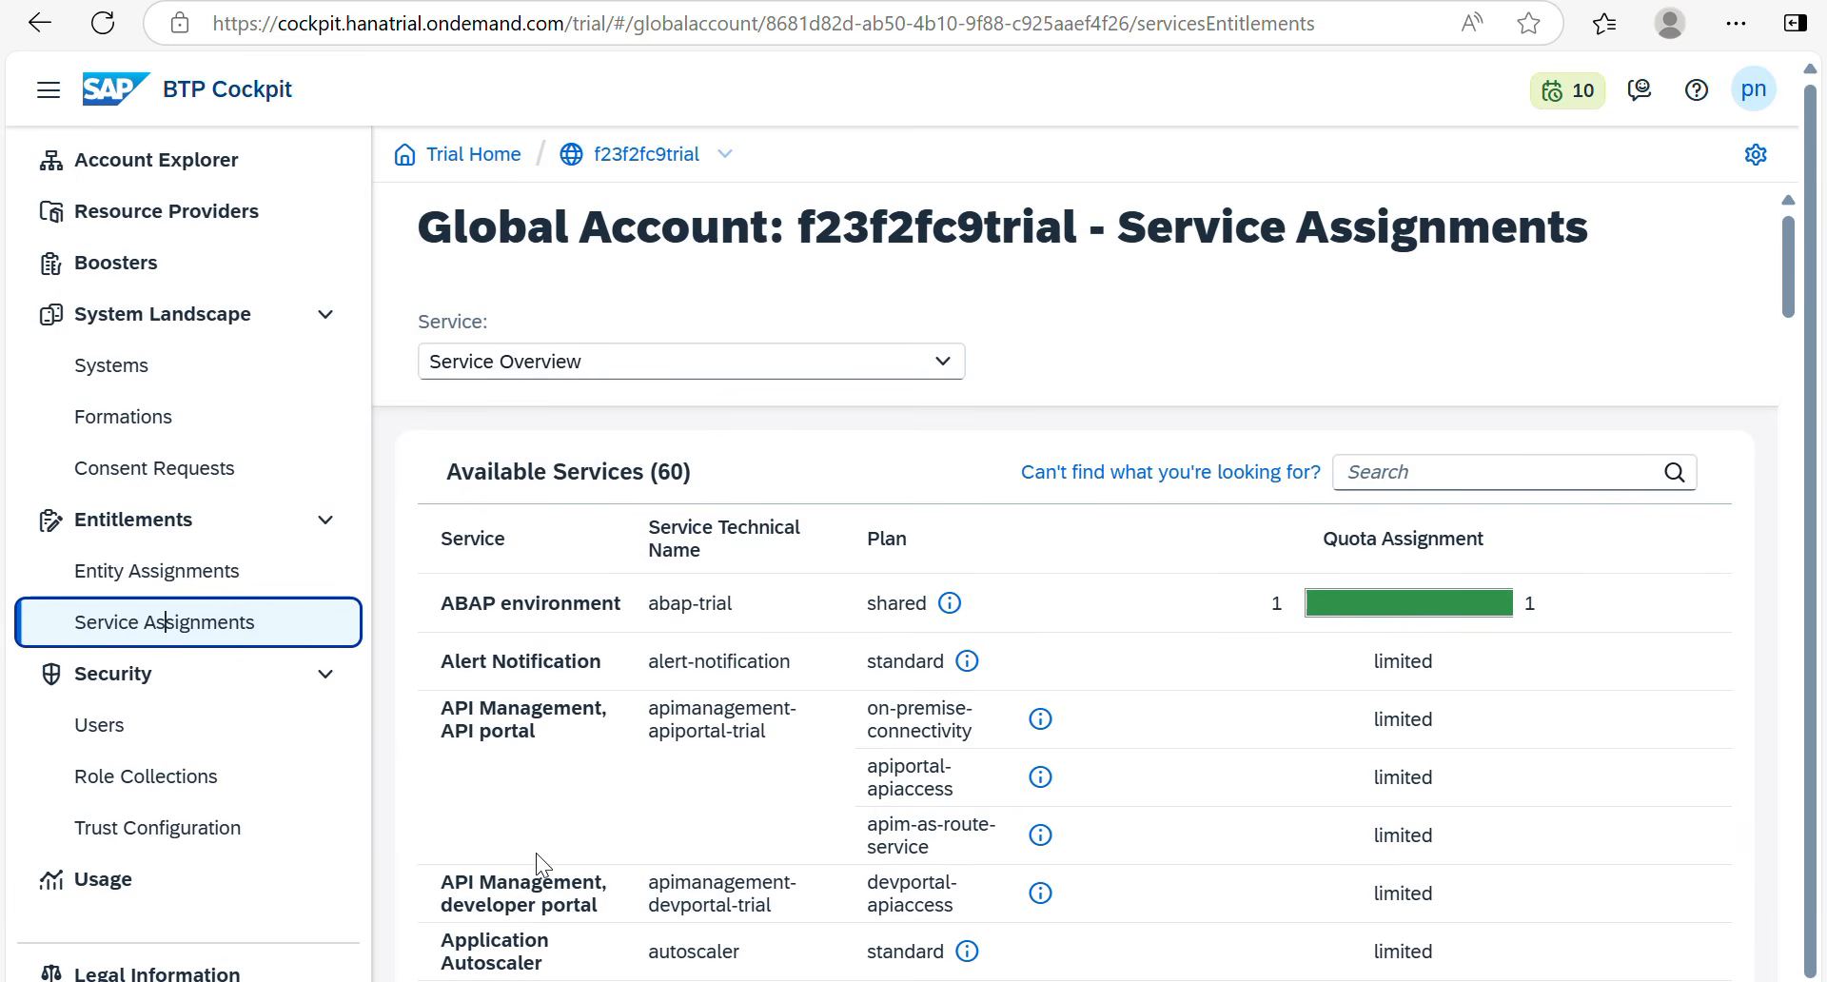
pyautogui.scroll(-15, 535, 853)
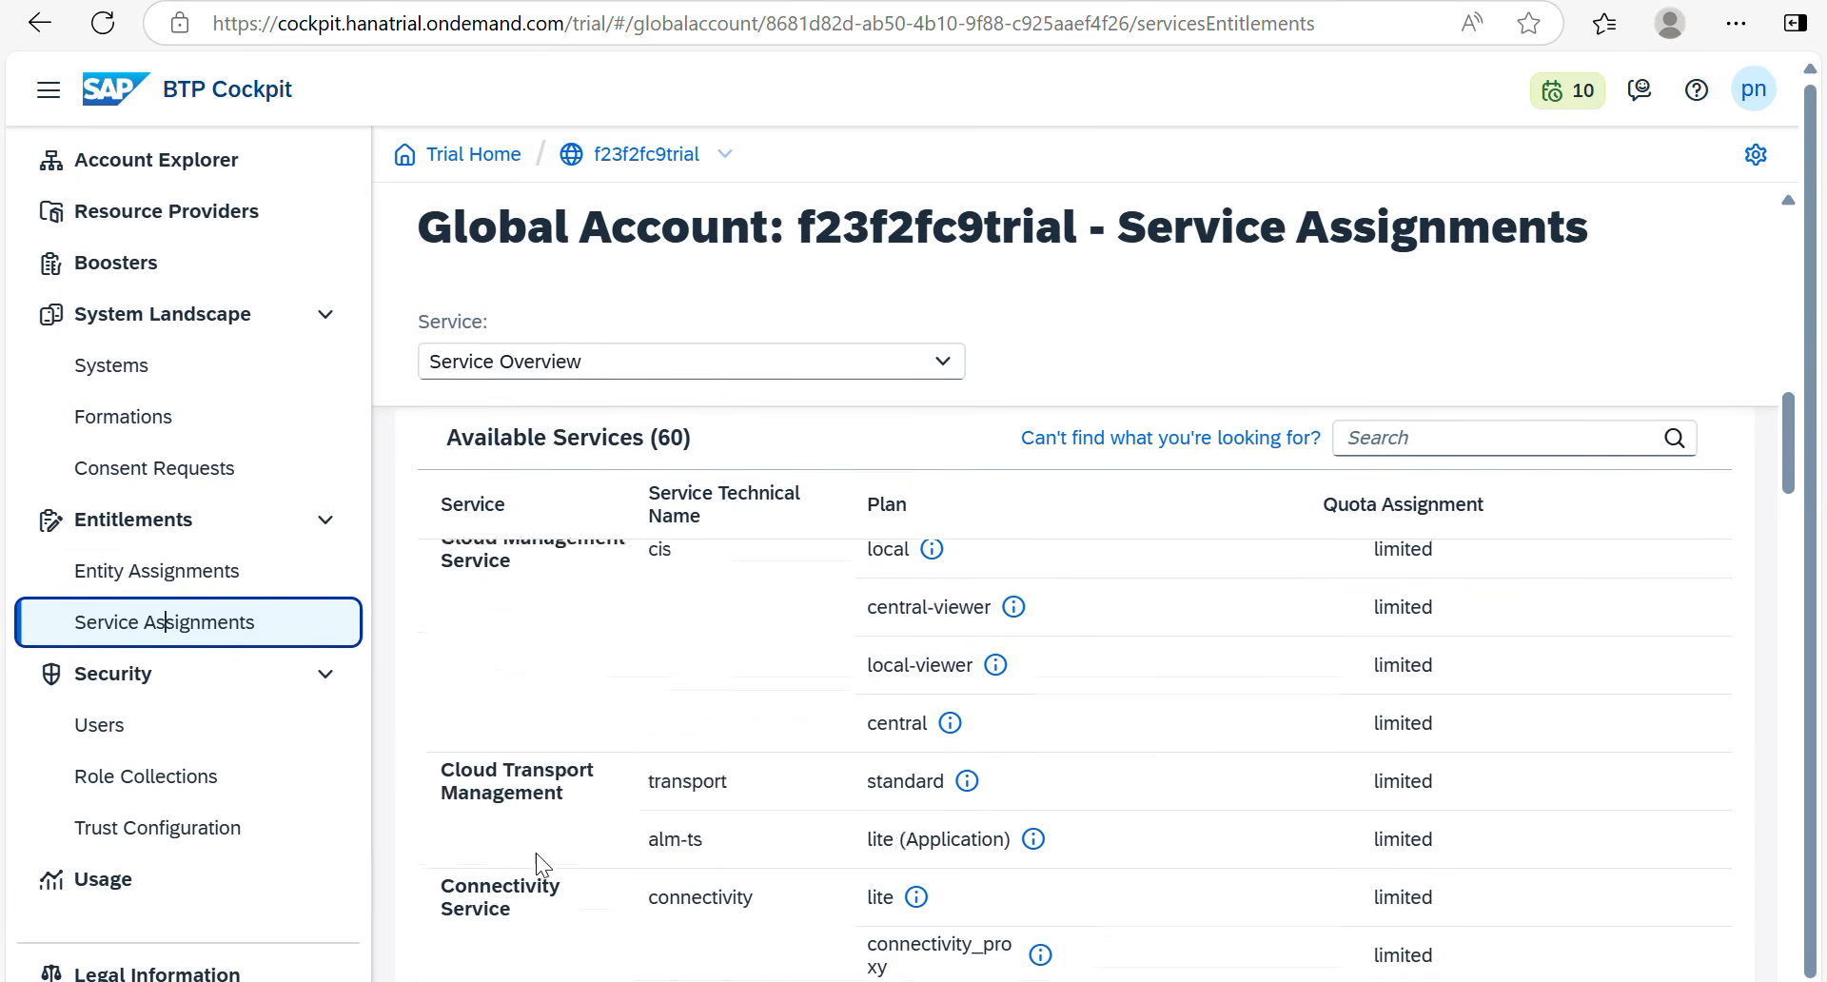
pyautogui.scroll(-18, 535, 852)
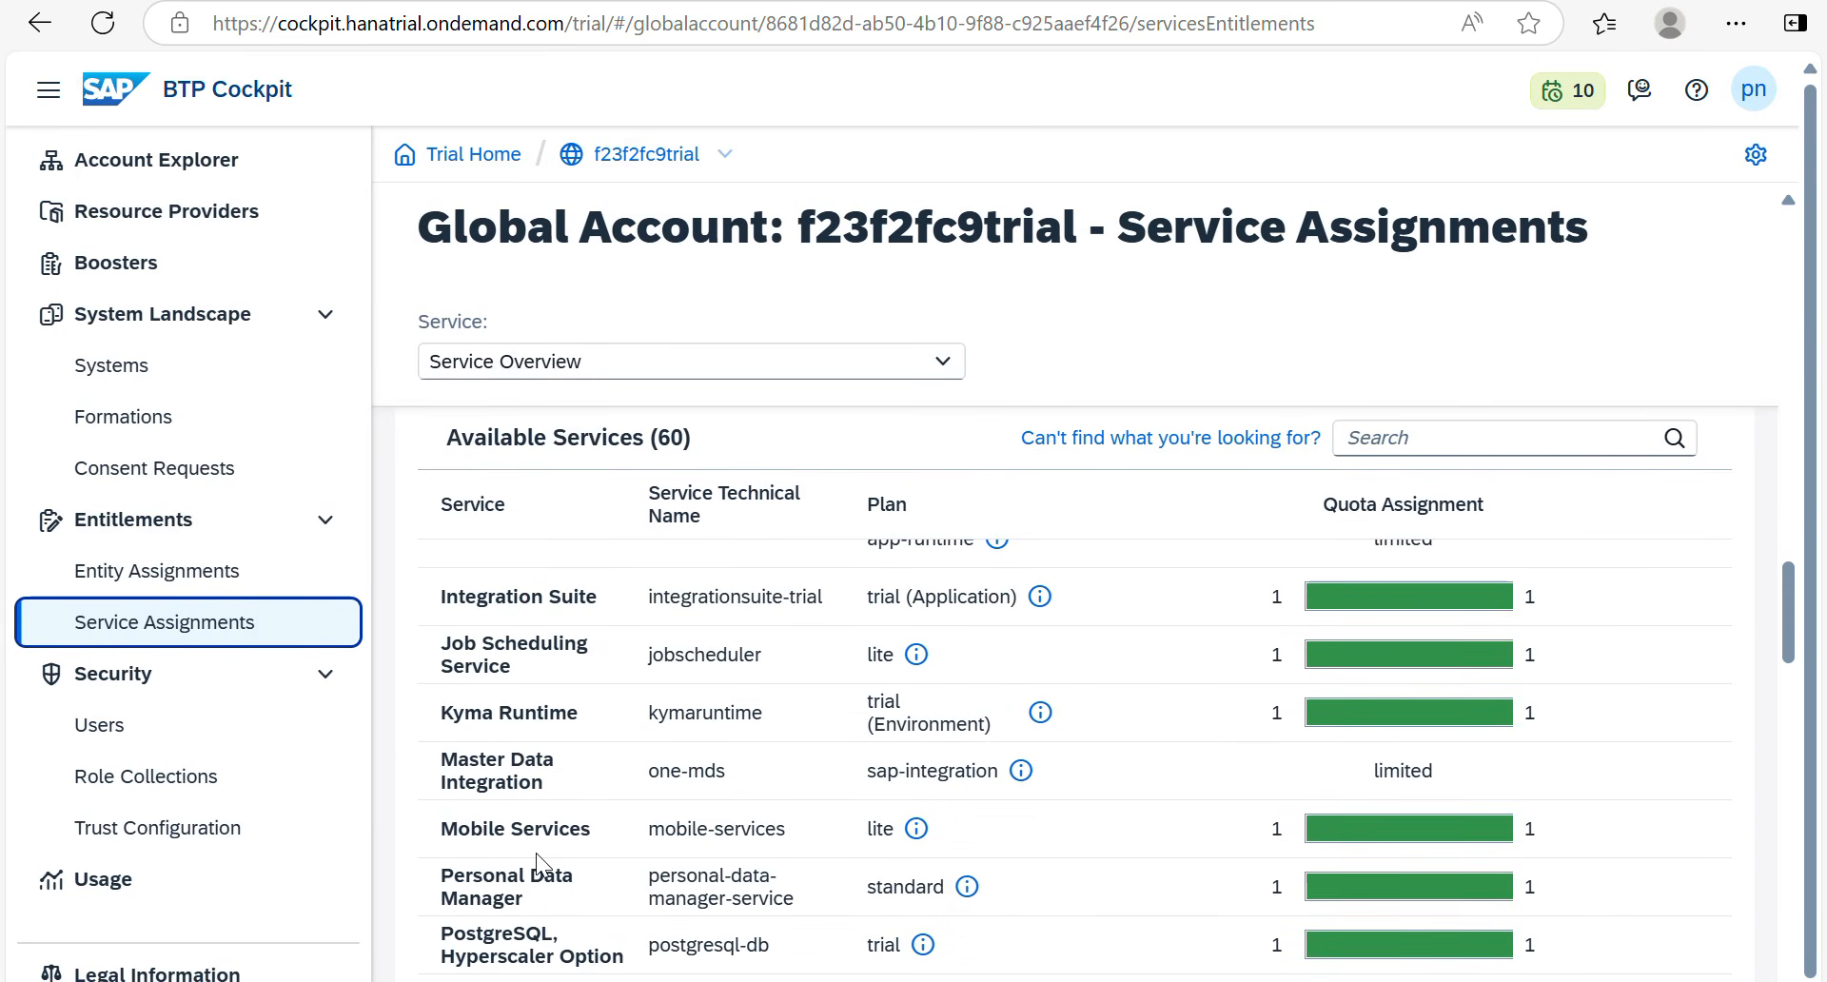
pyautogui.scroll(-20, 535, 853)
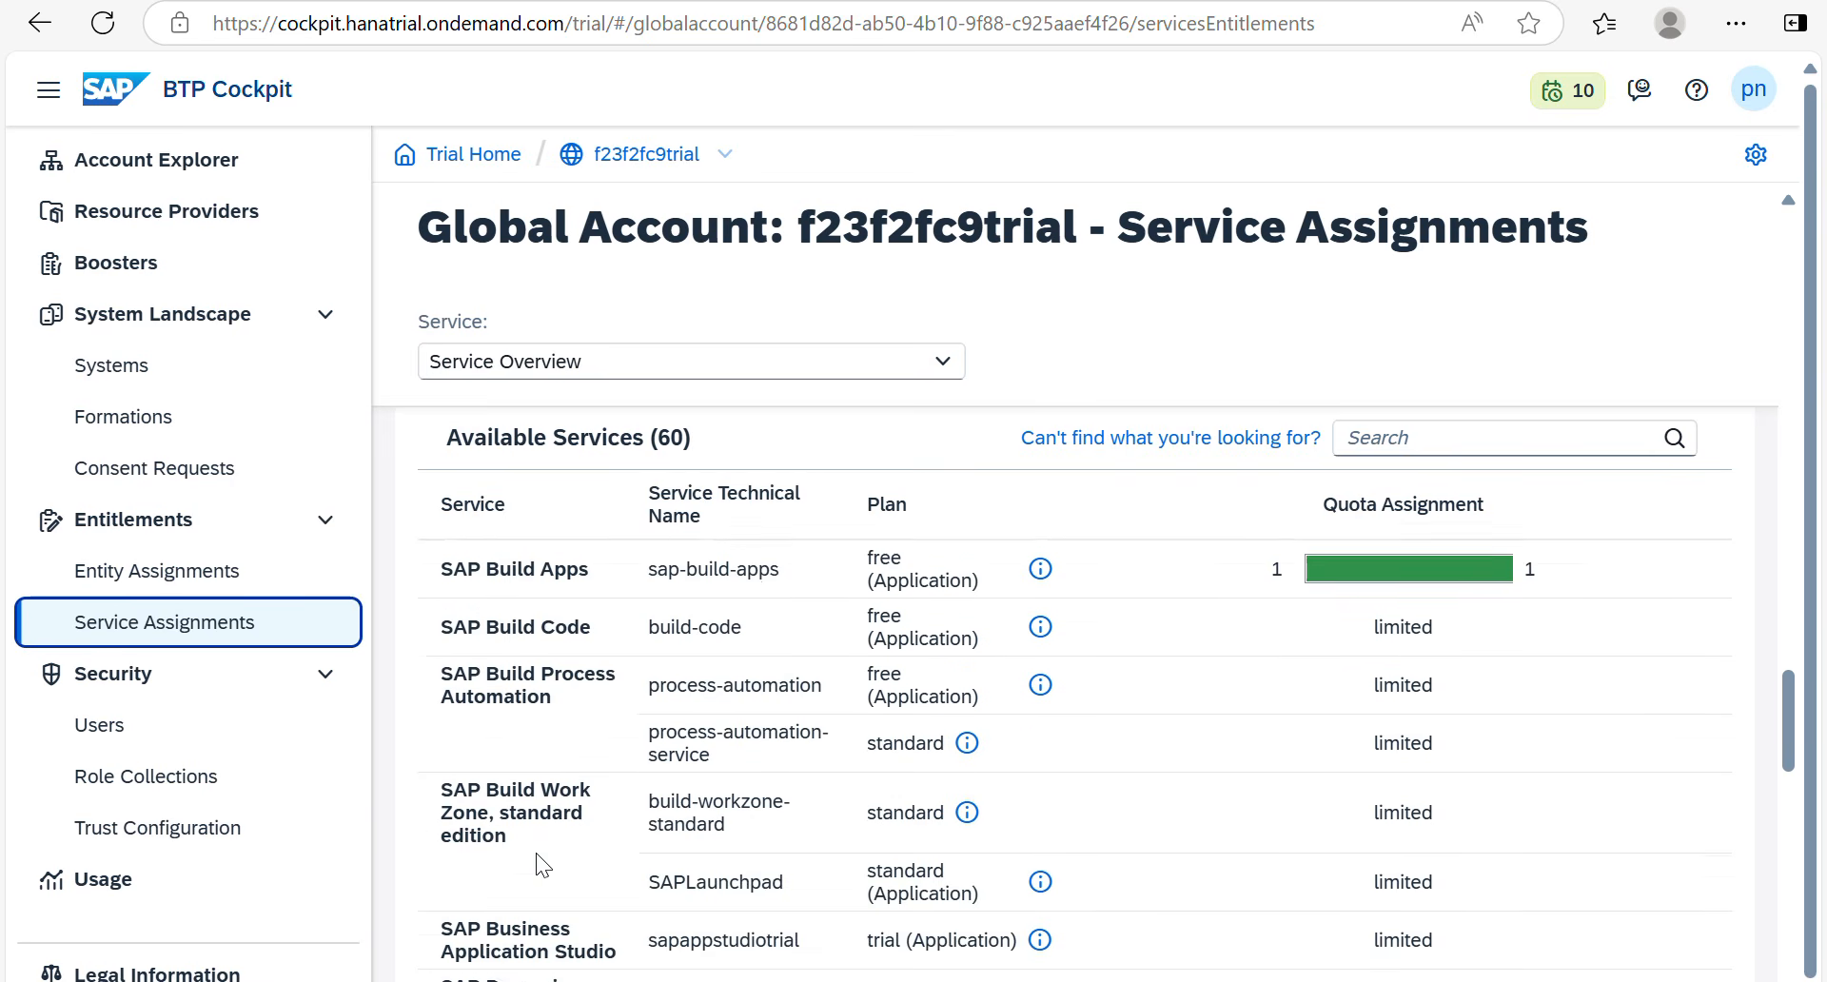
pyautogui.scroll(2, 535, 853)
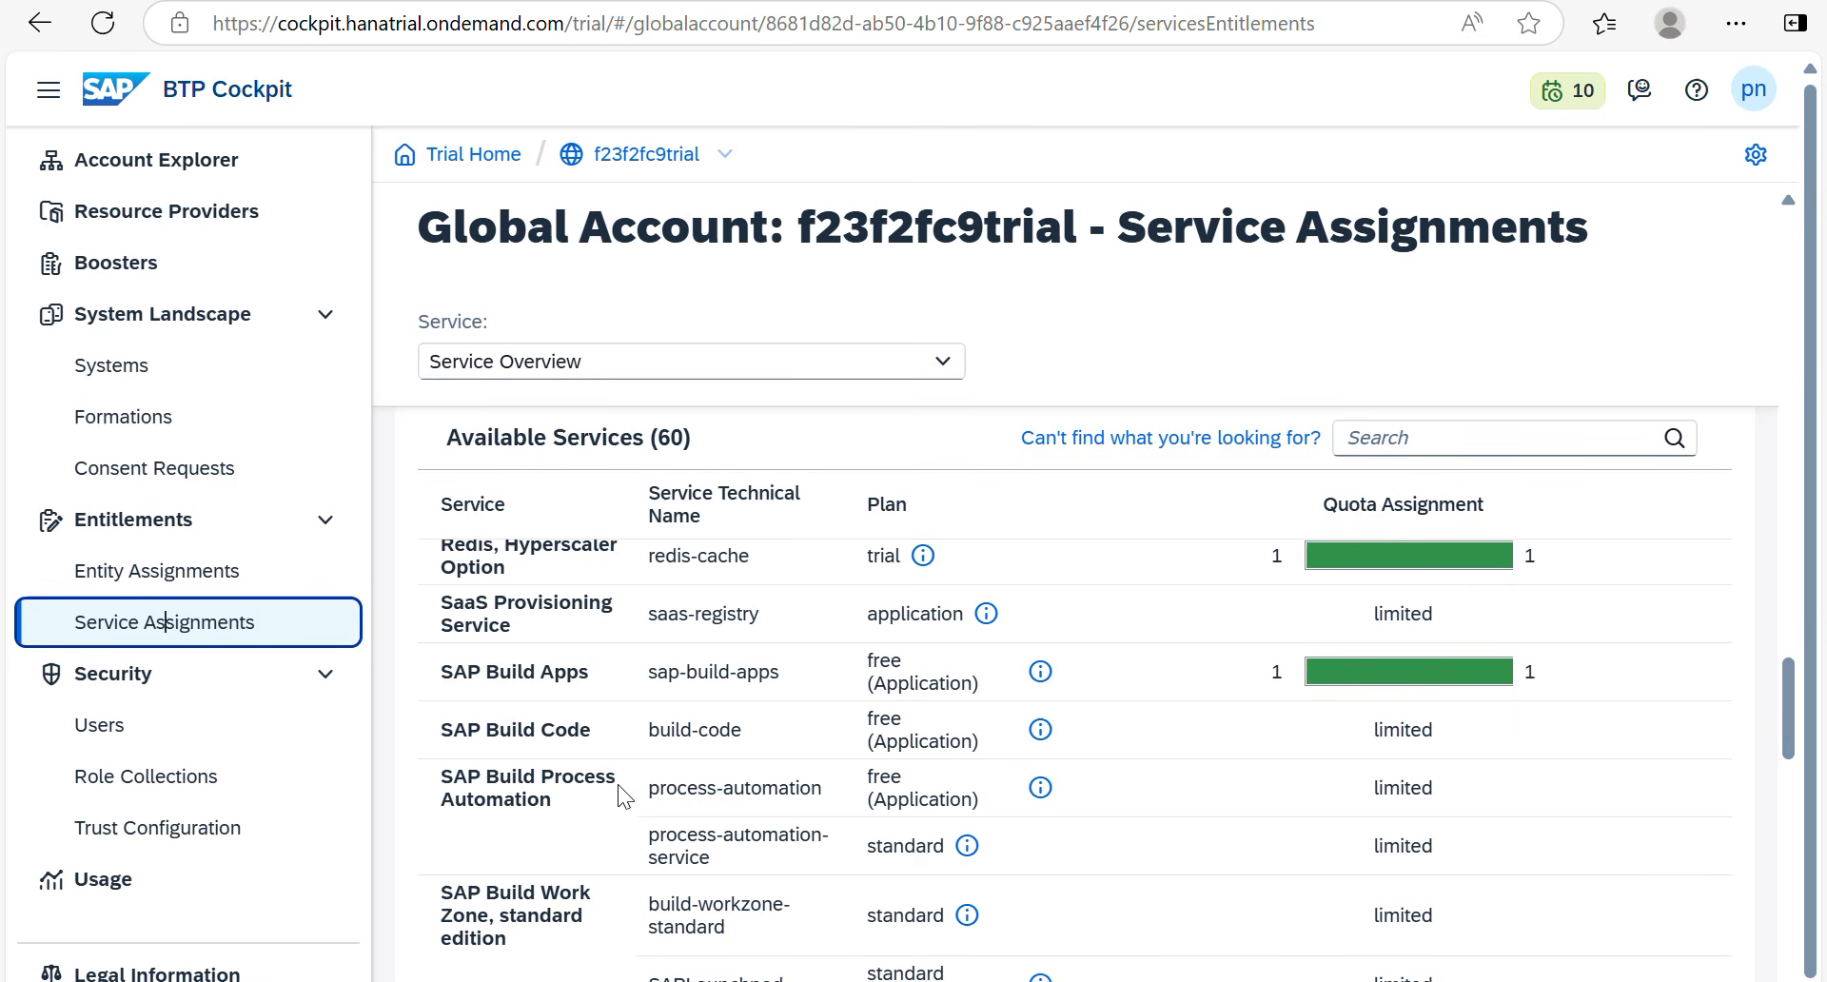
pyautogui.scroll(-2, 619, 785)
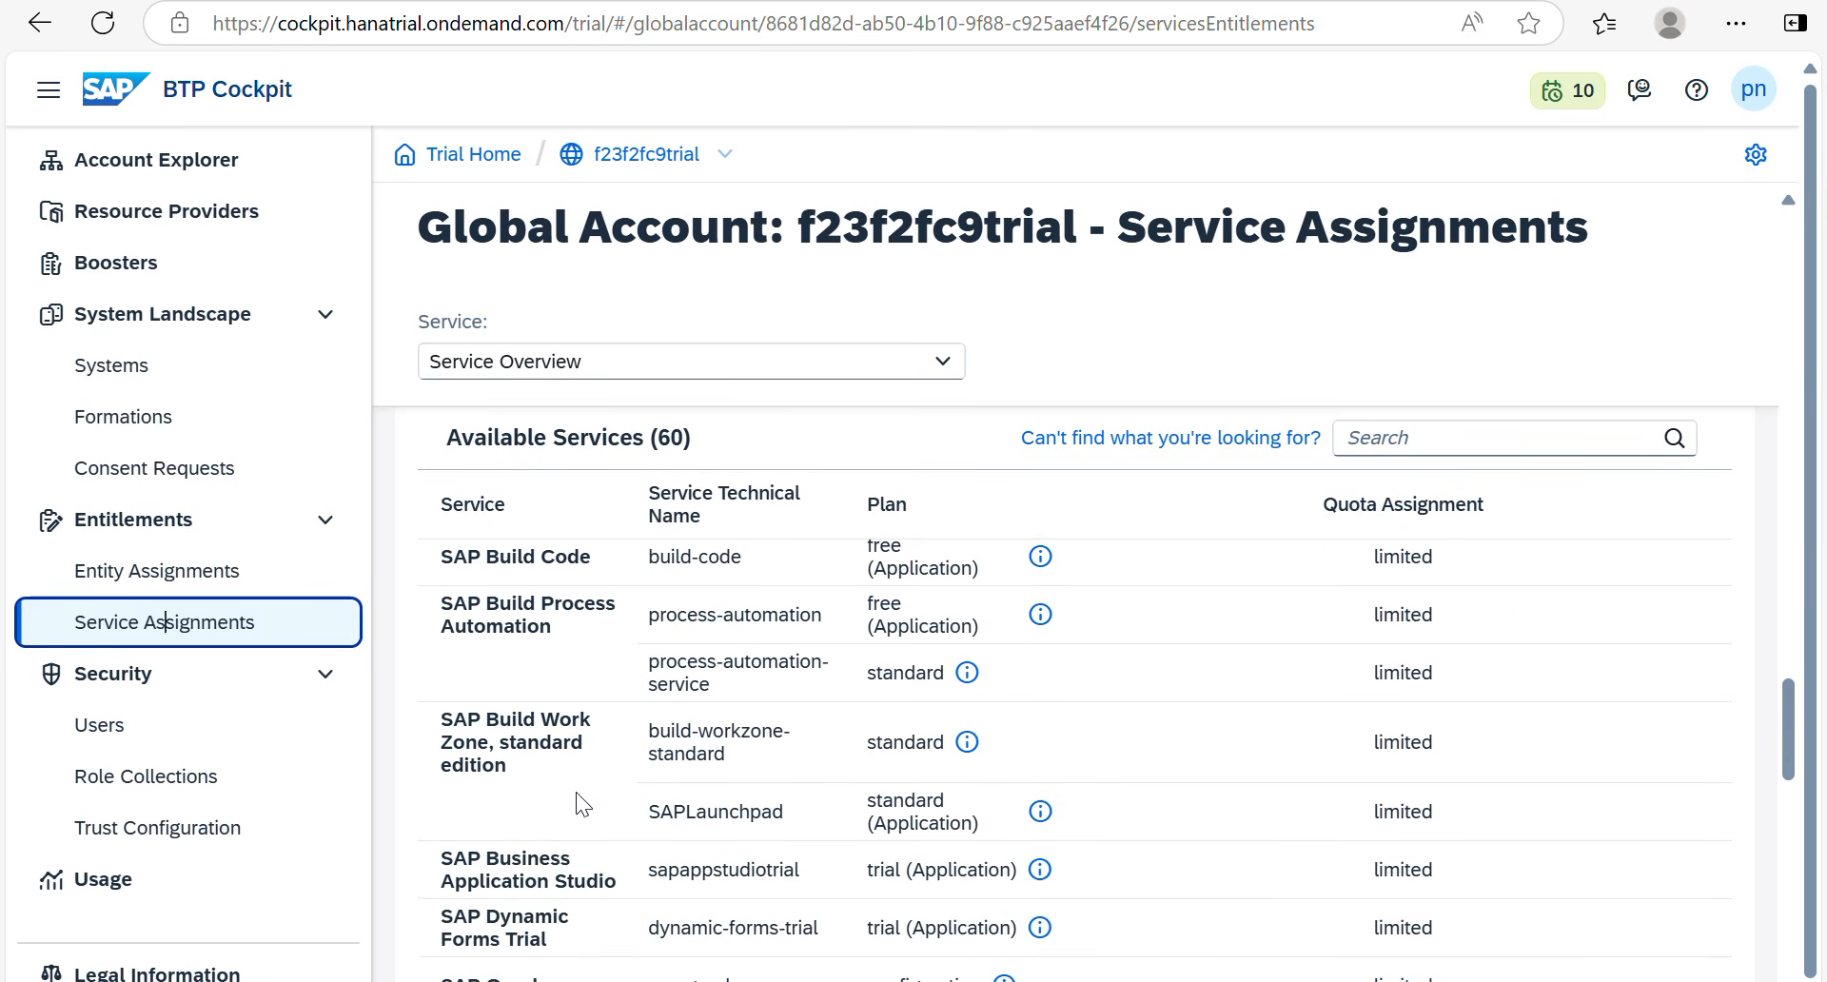
pyautogui.scroll(-4, 575, 792)
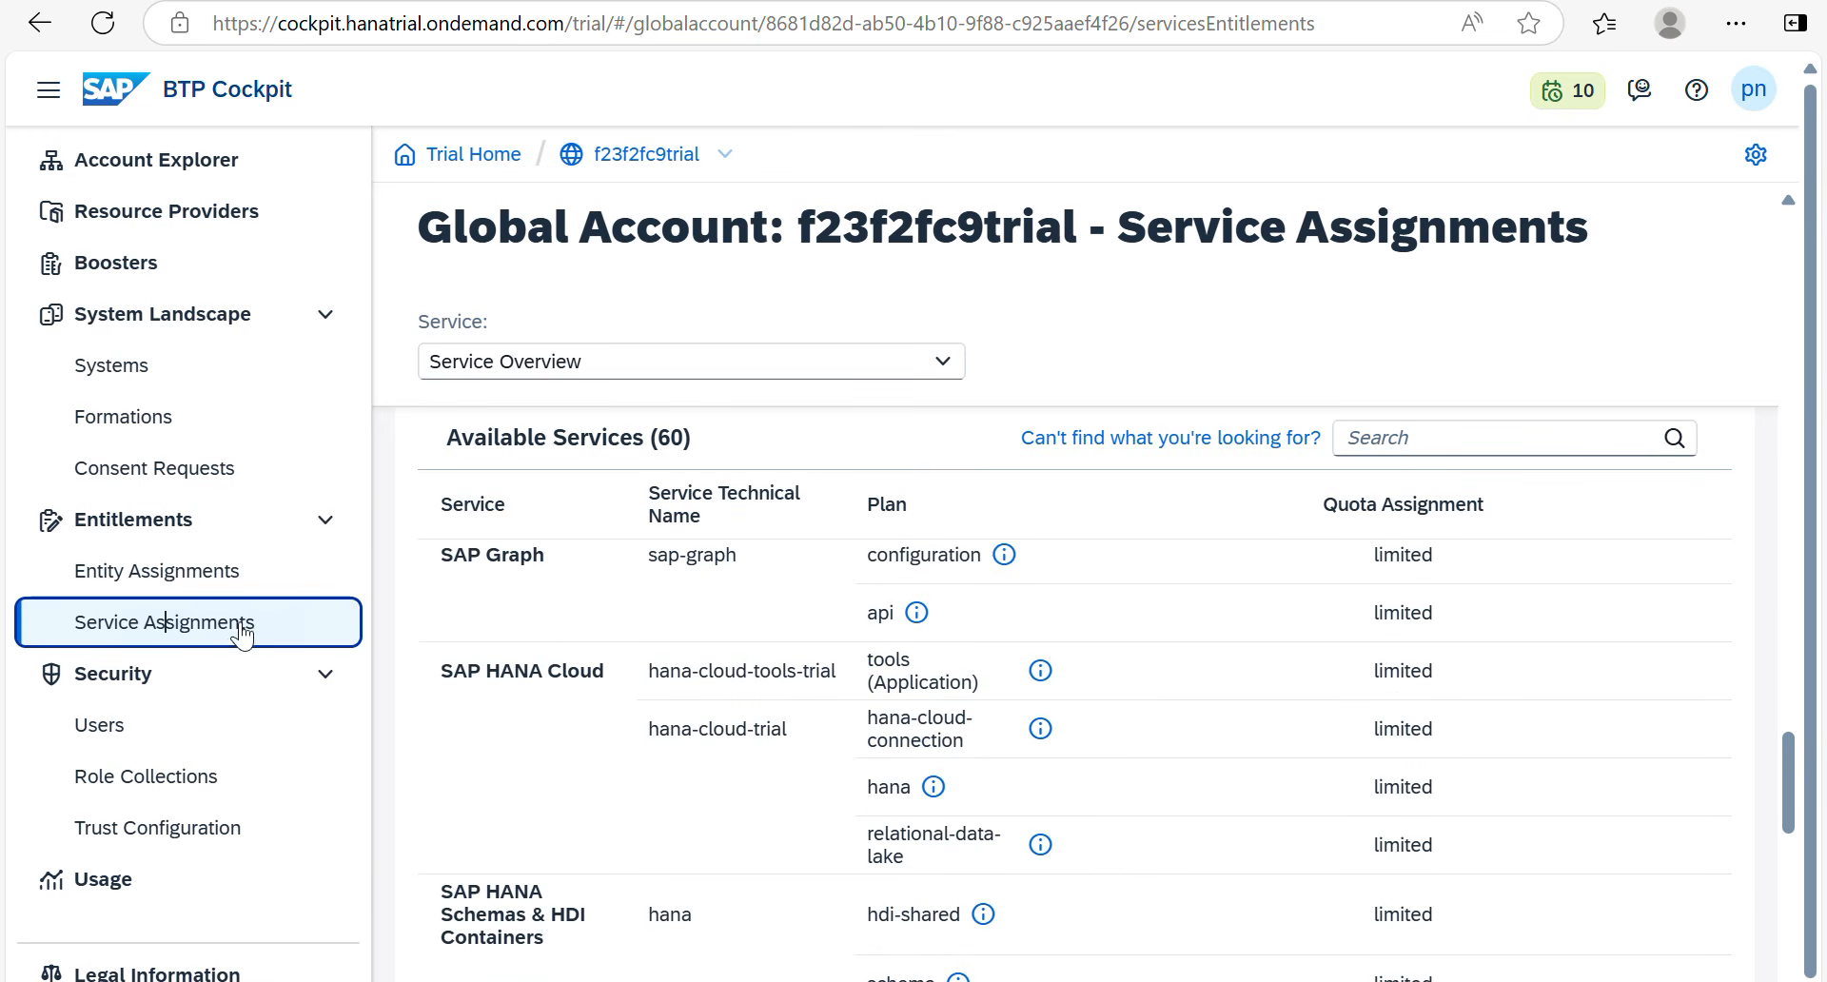
pyautogui.click(238, 572)
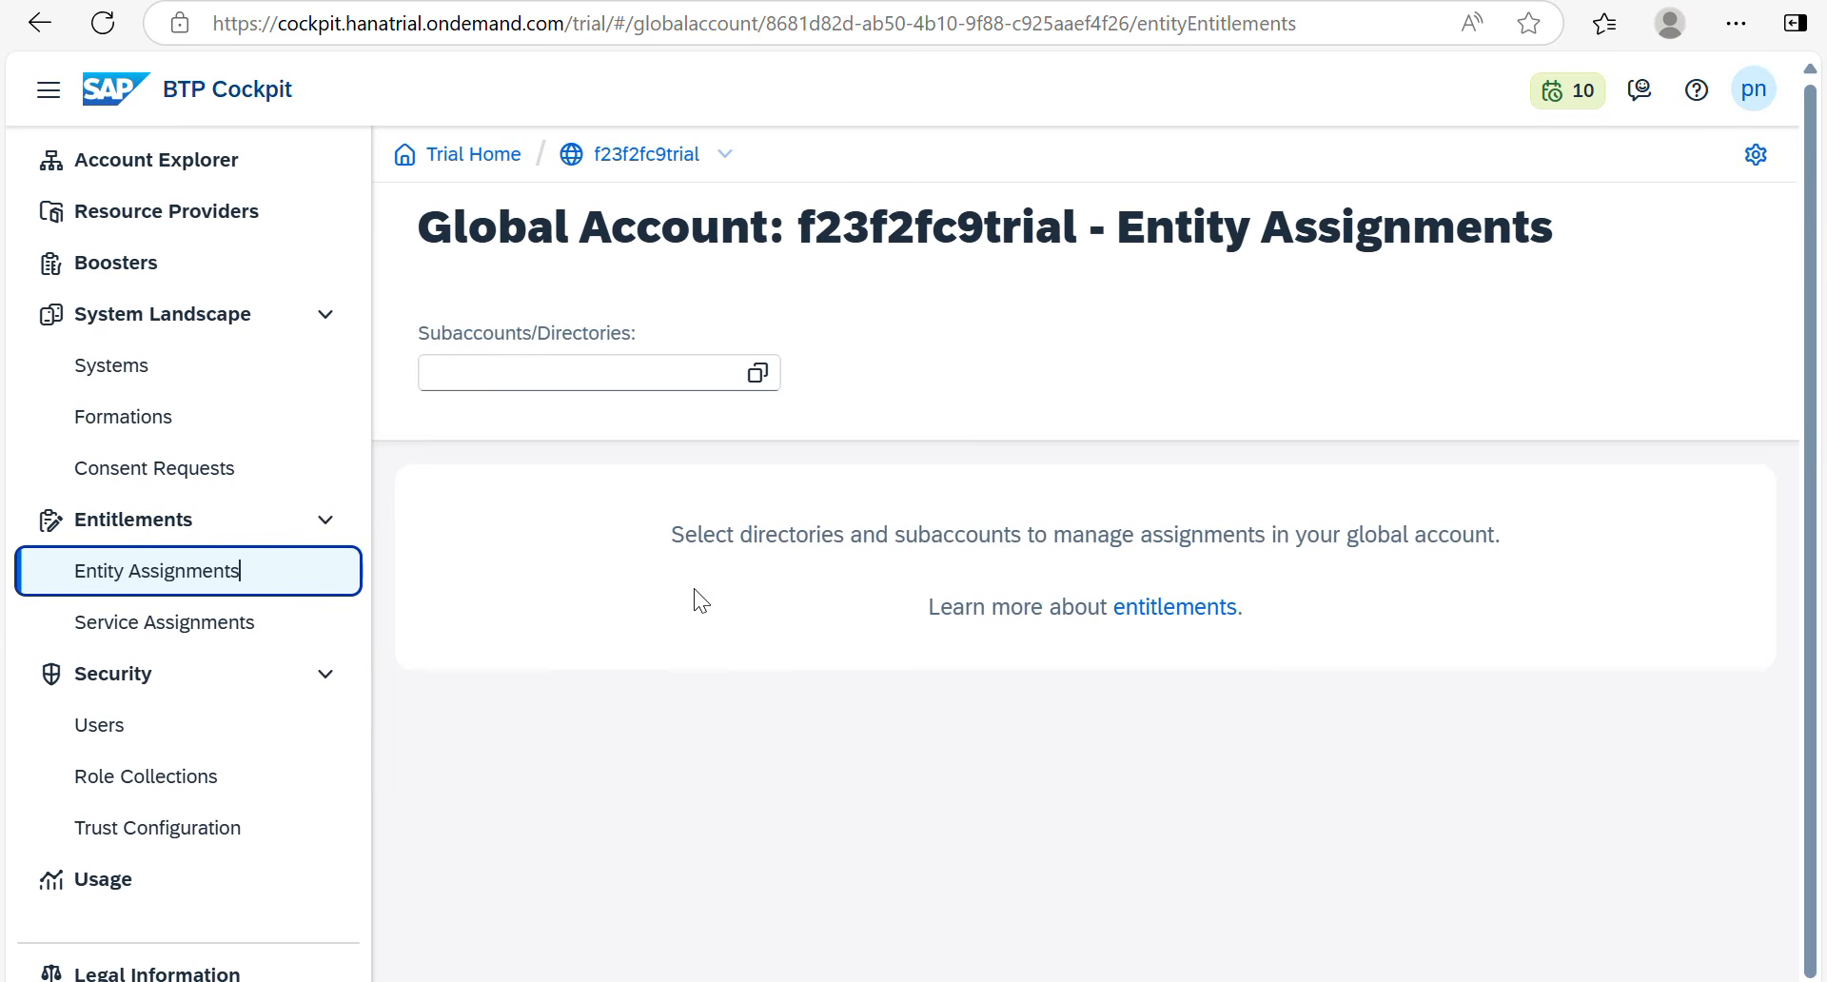
pyautogui.click(104, 636)
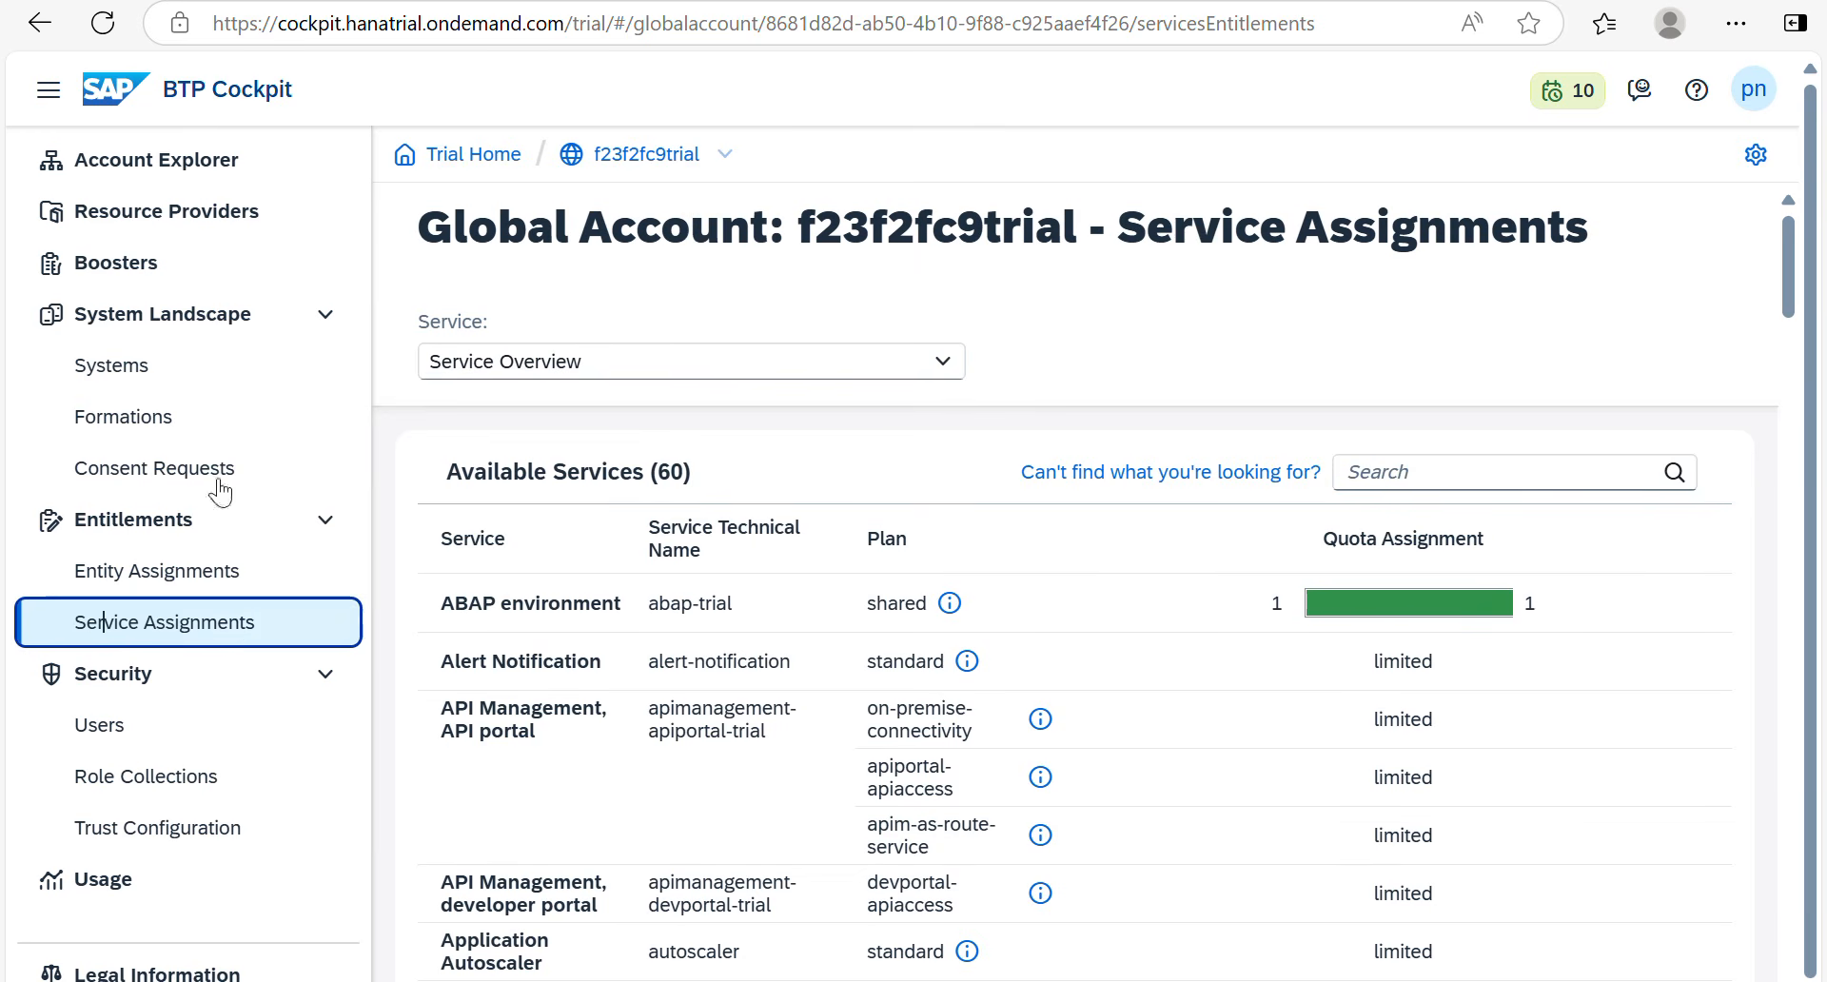
# Step: Open the trial subaccount from the account explorer and display its instances and subscriptions
pyautogui.click(190, 164)
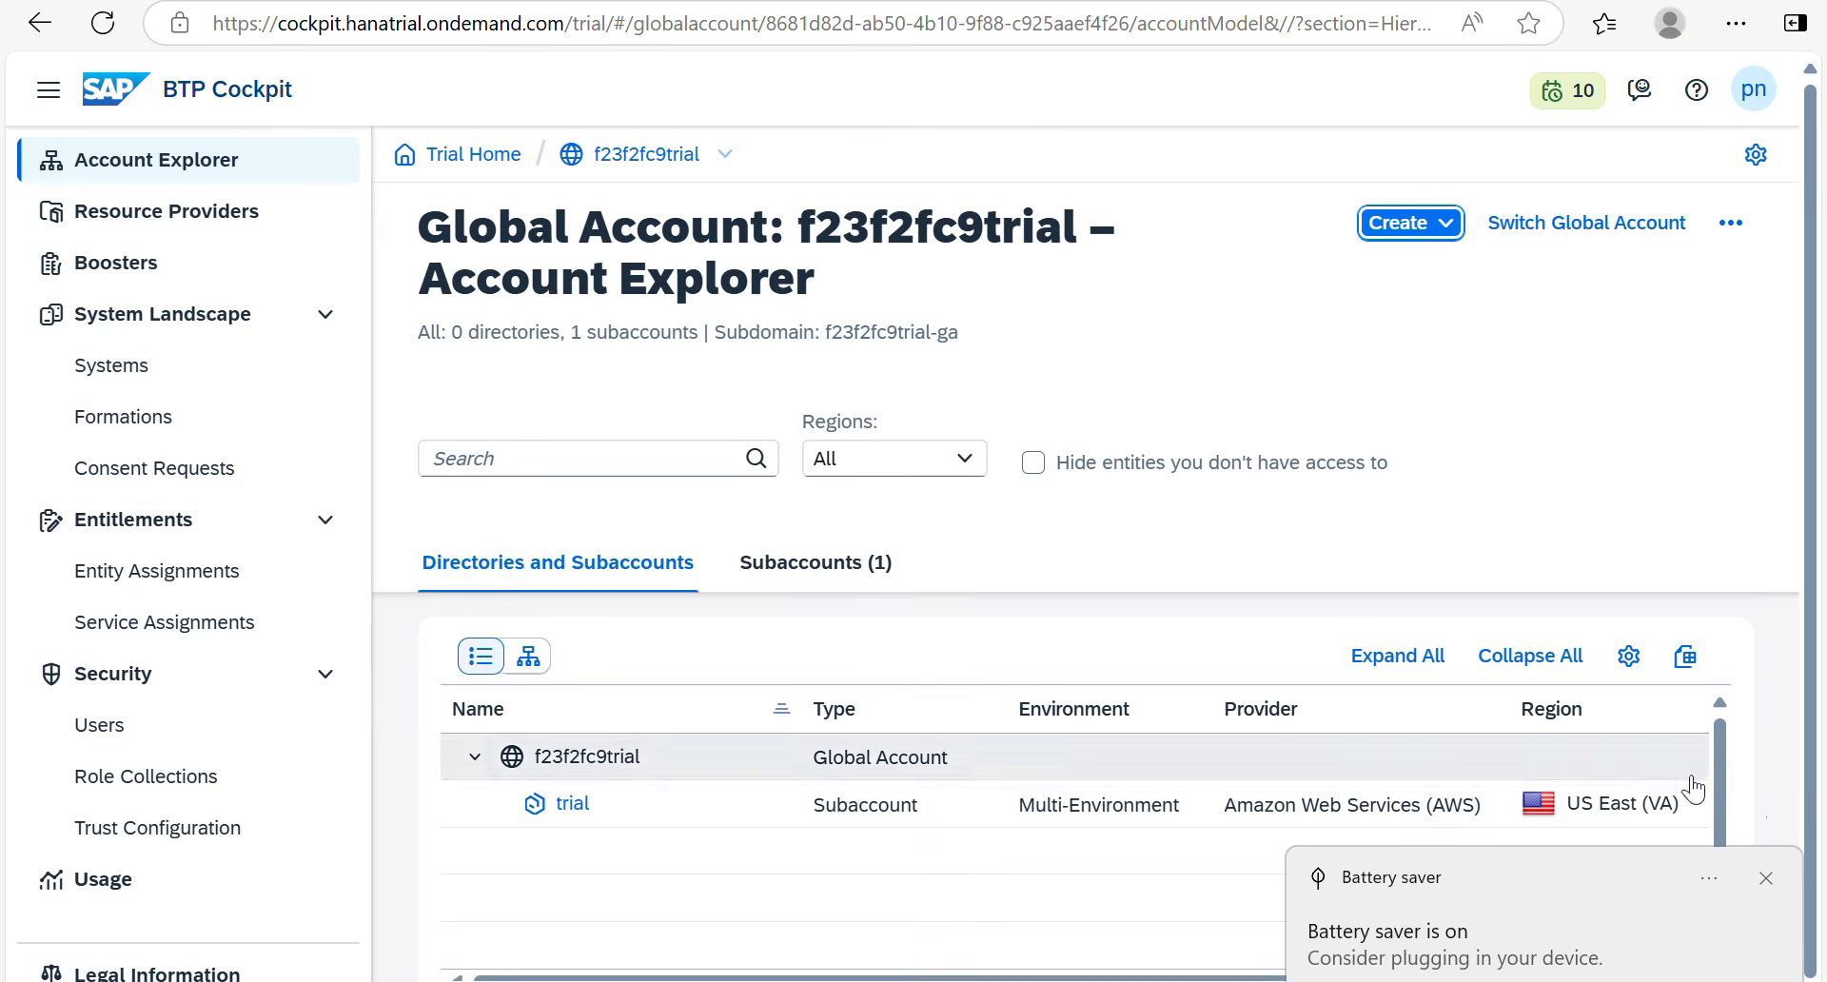
pyautogui.click(1766, 878)
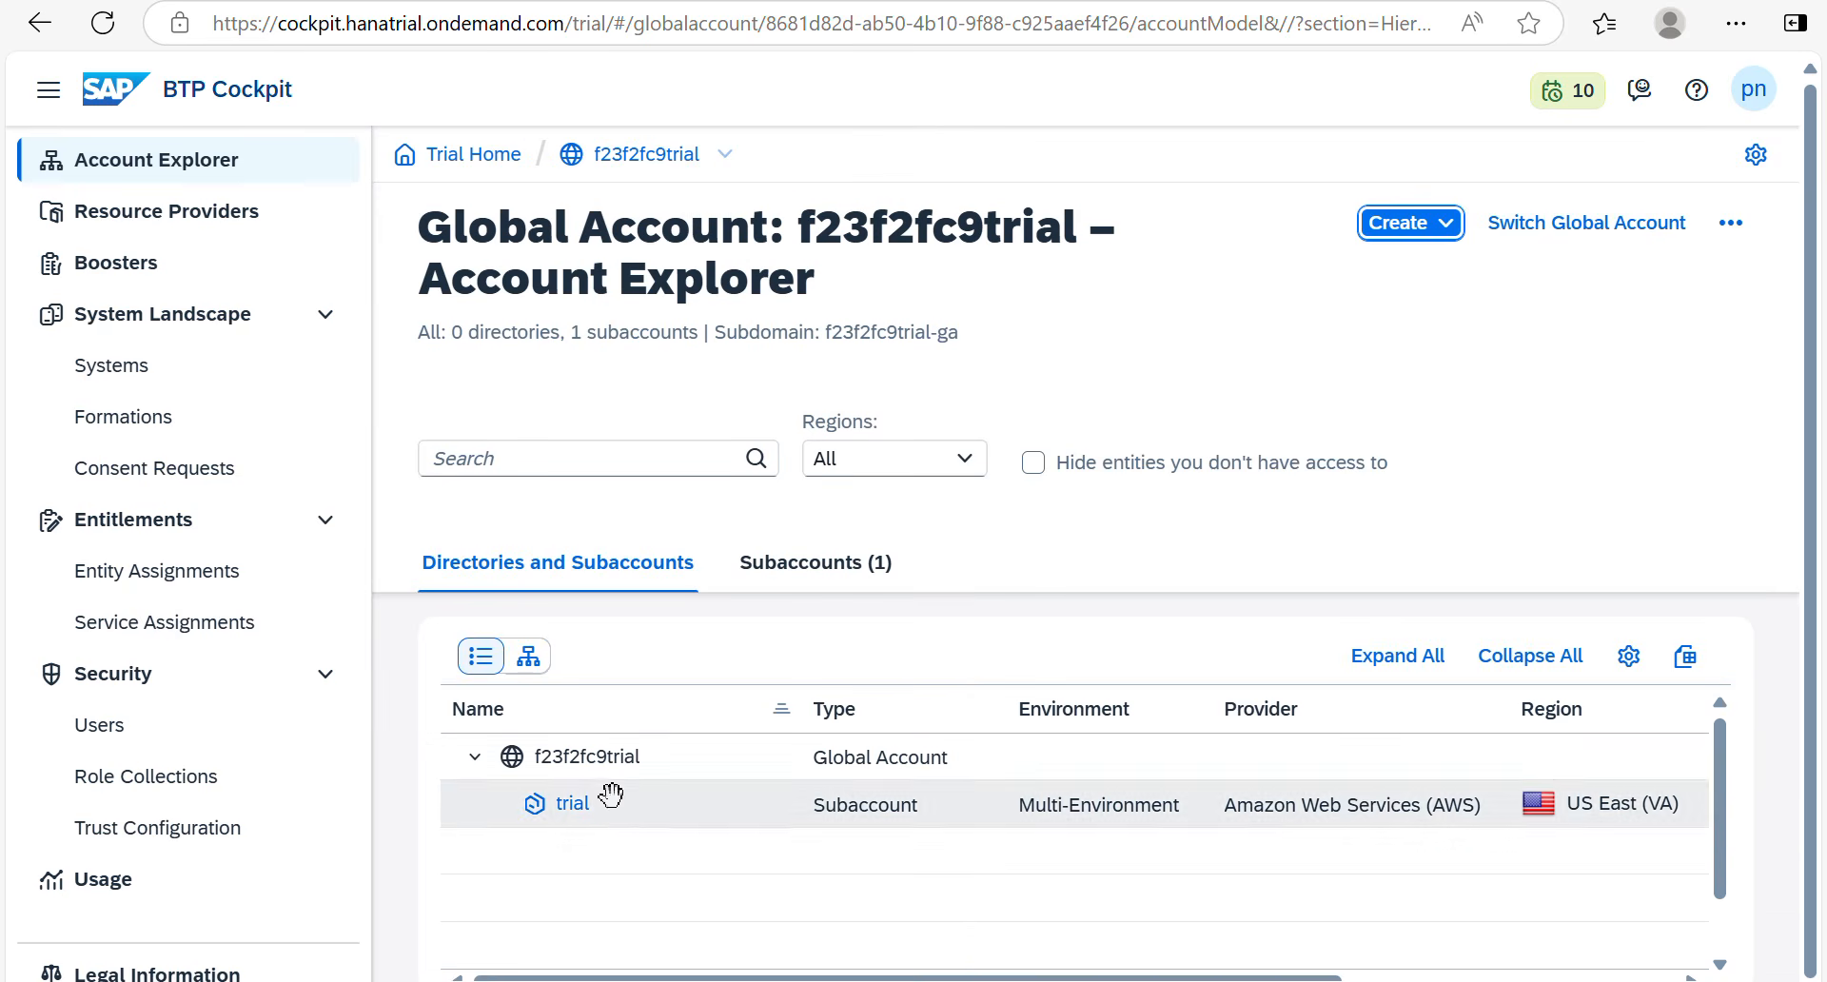
pyautogui.click(572, 804)
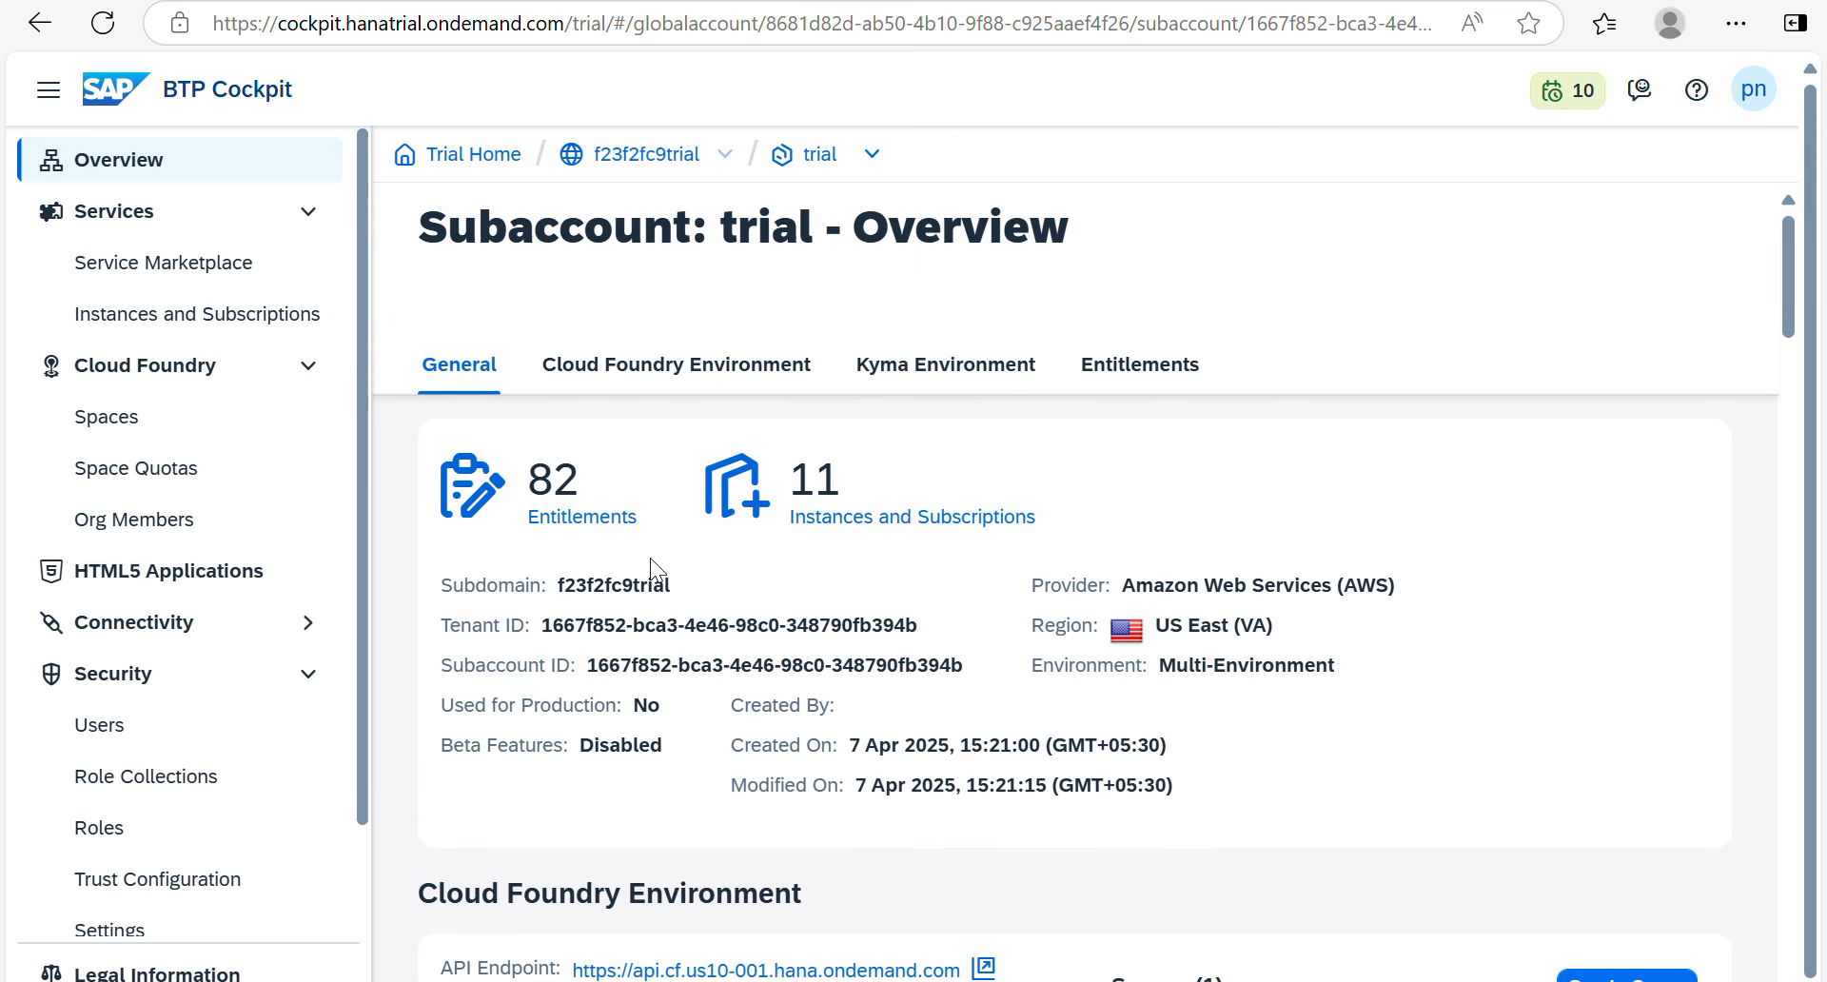
pyautogui.scroll(-2, 649, 558)
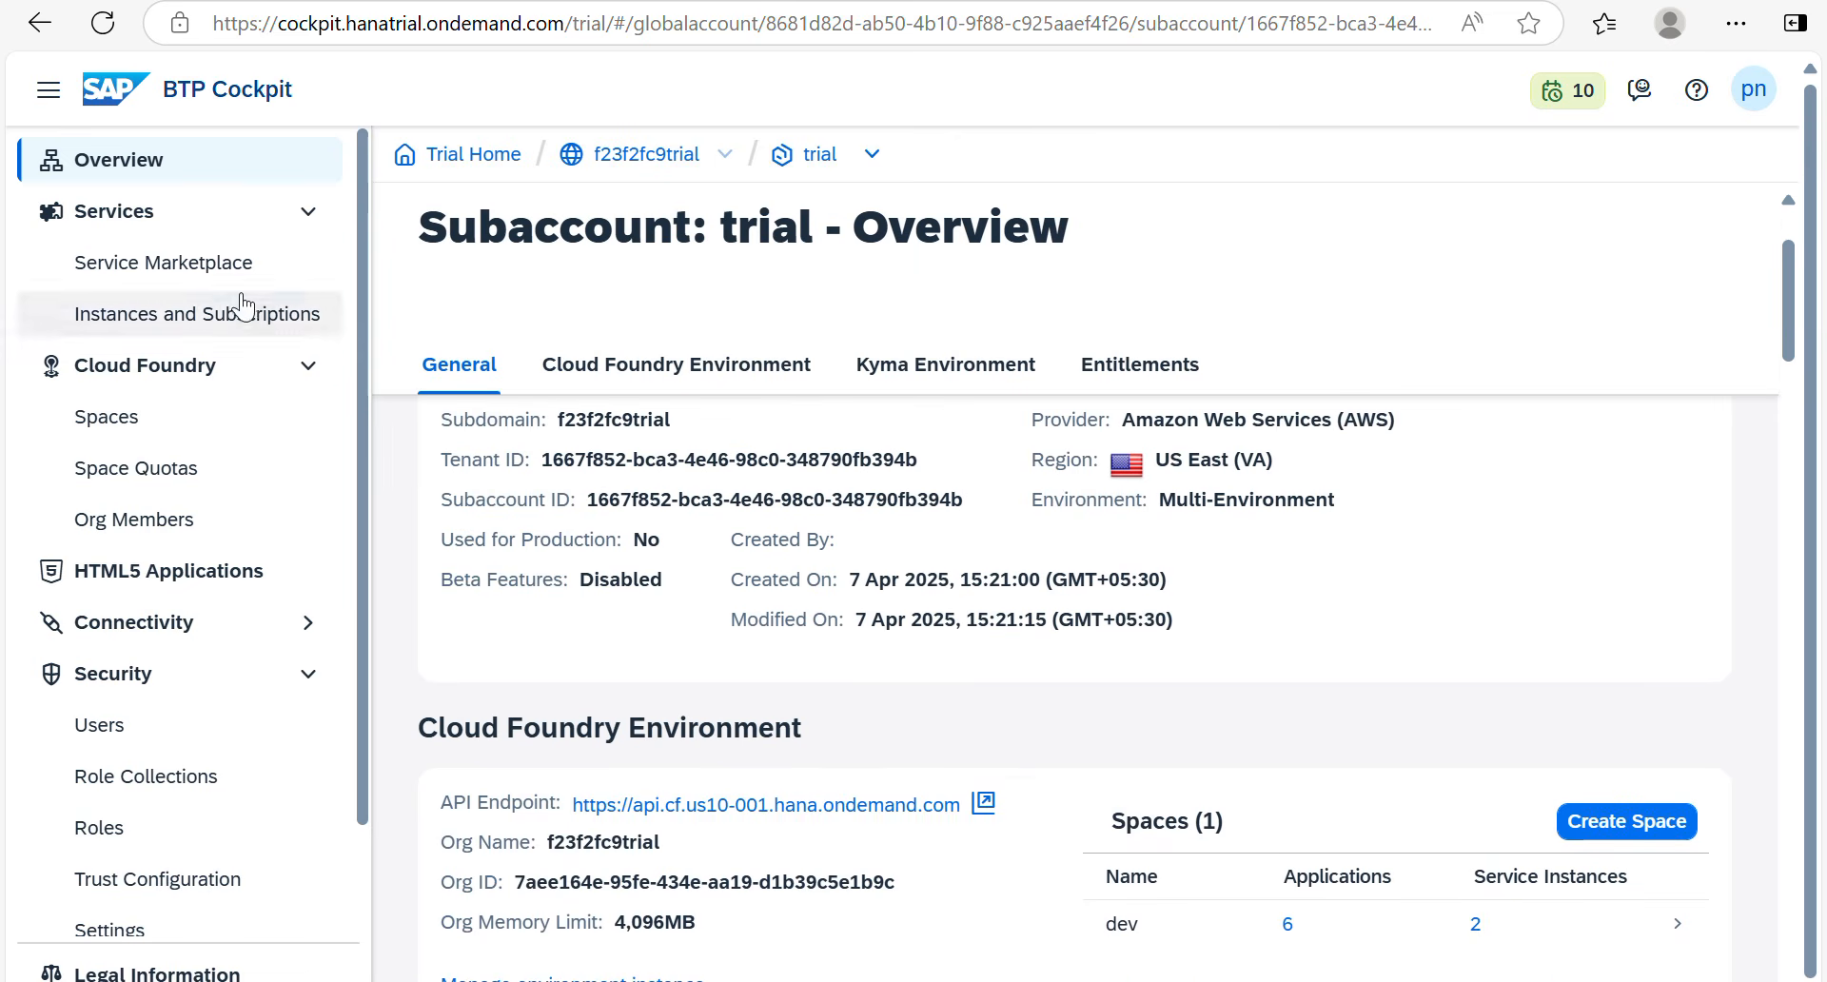
pyautogui.click(240, 317)
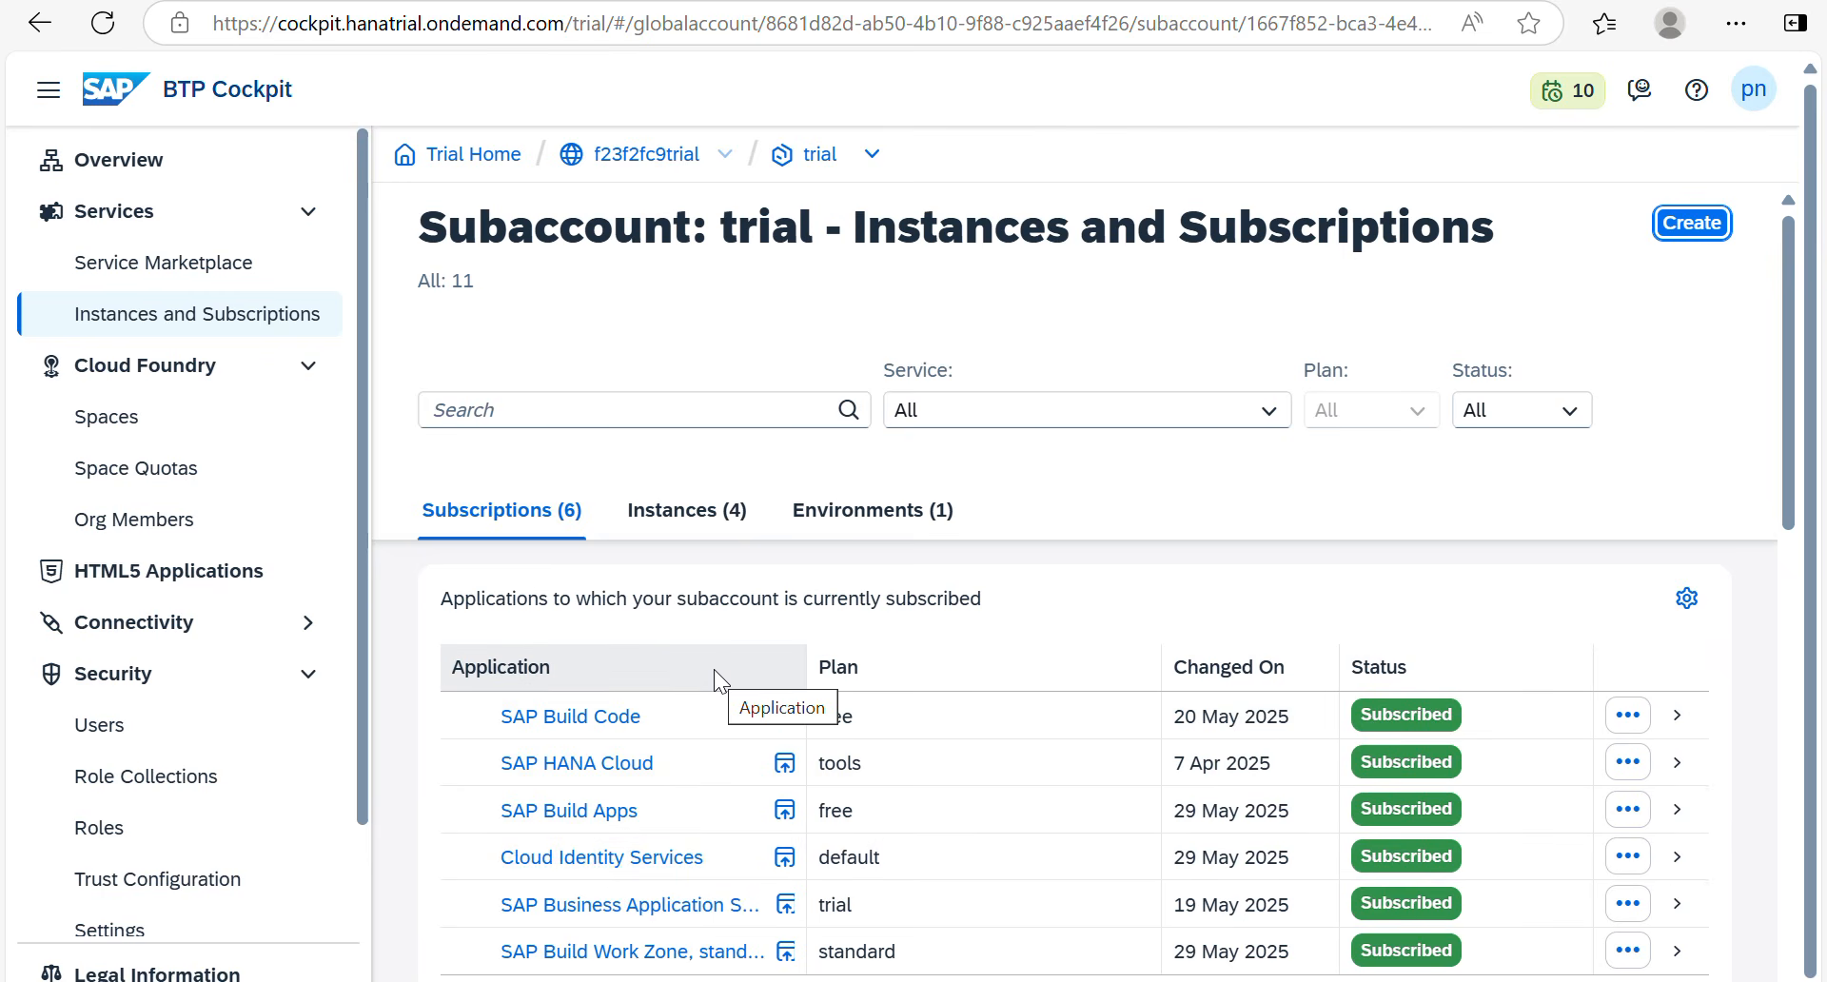
# Step: Browse the trial subaccount's Service Marketplace for the SAP Build services
pyautogui.click(242, 272)
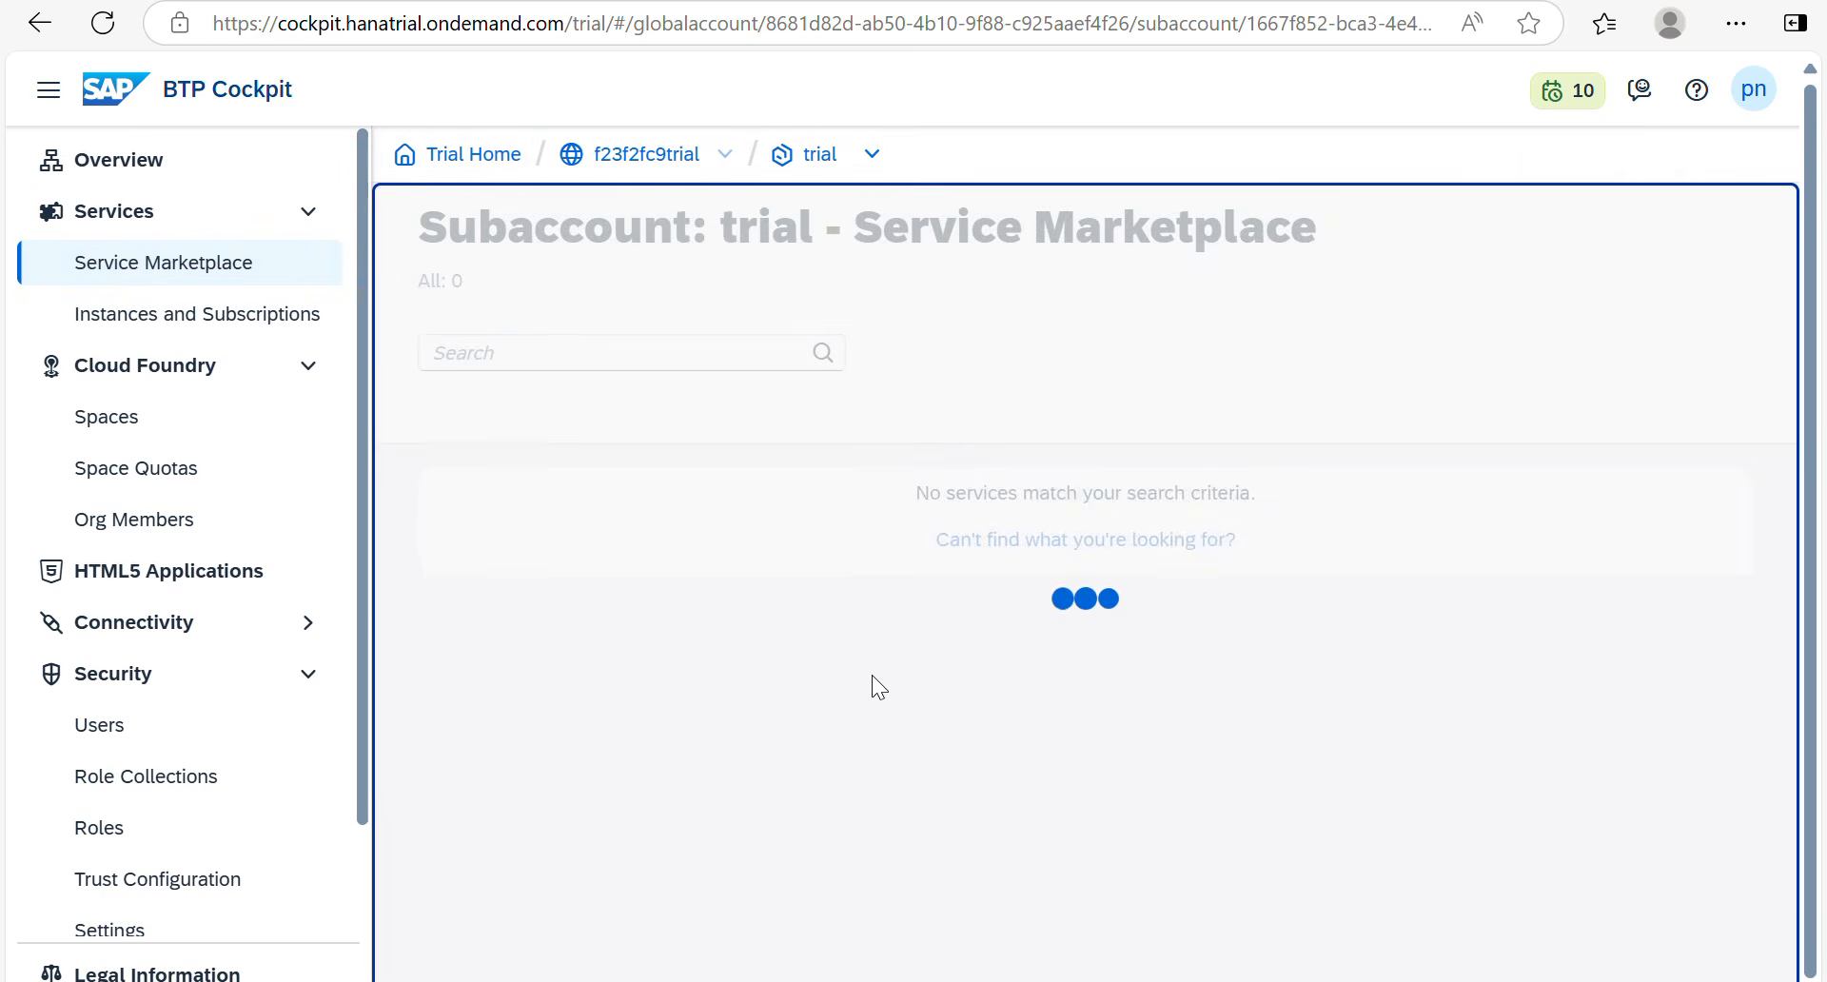
pyautogui.scroll(-5, 873, 686)
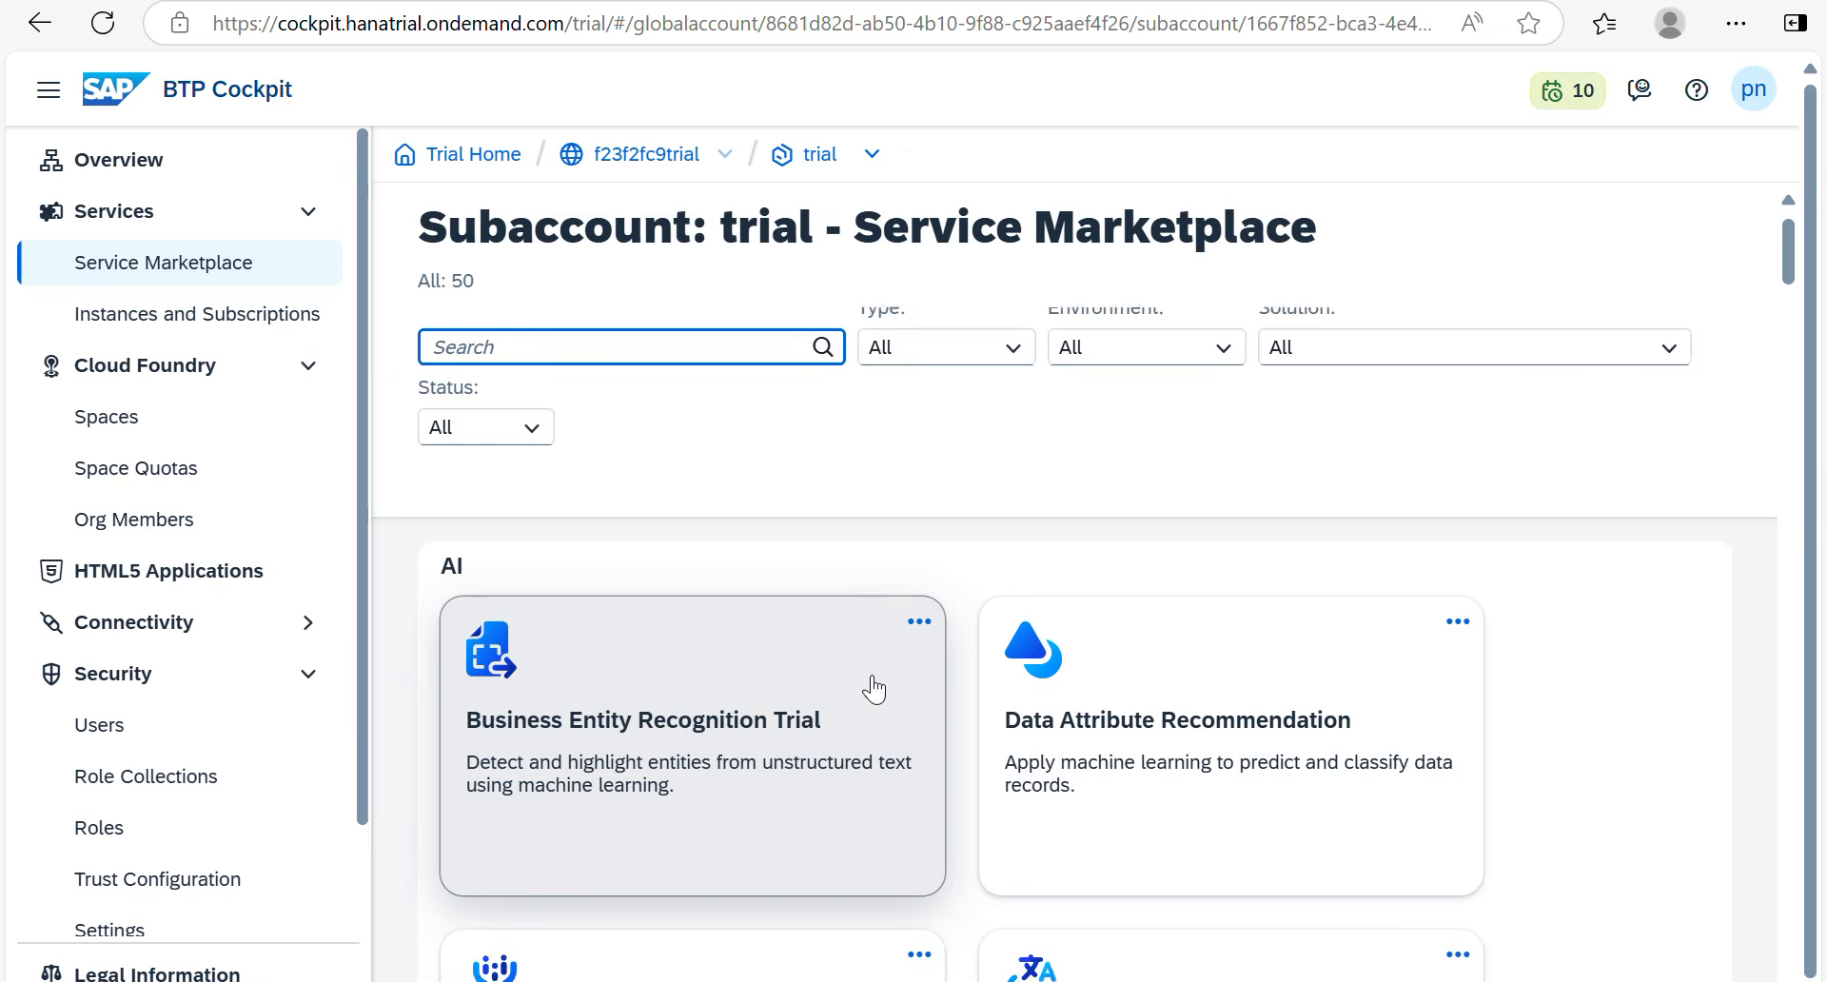
pyautogui.scroll(-10, 873, 687)
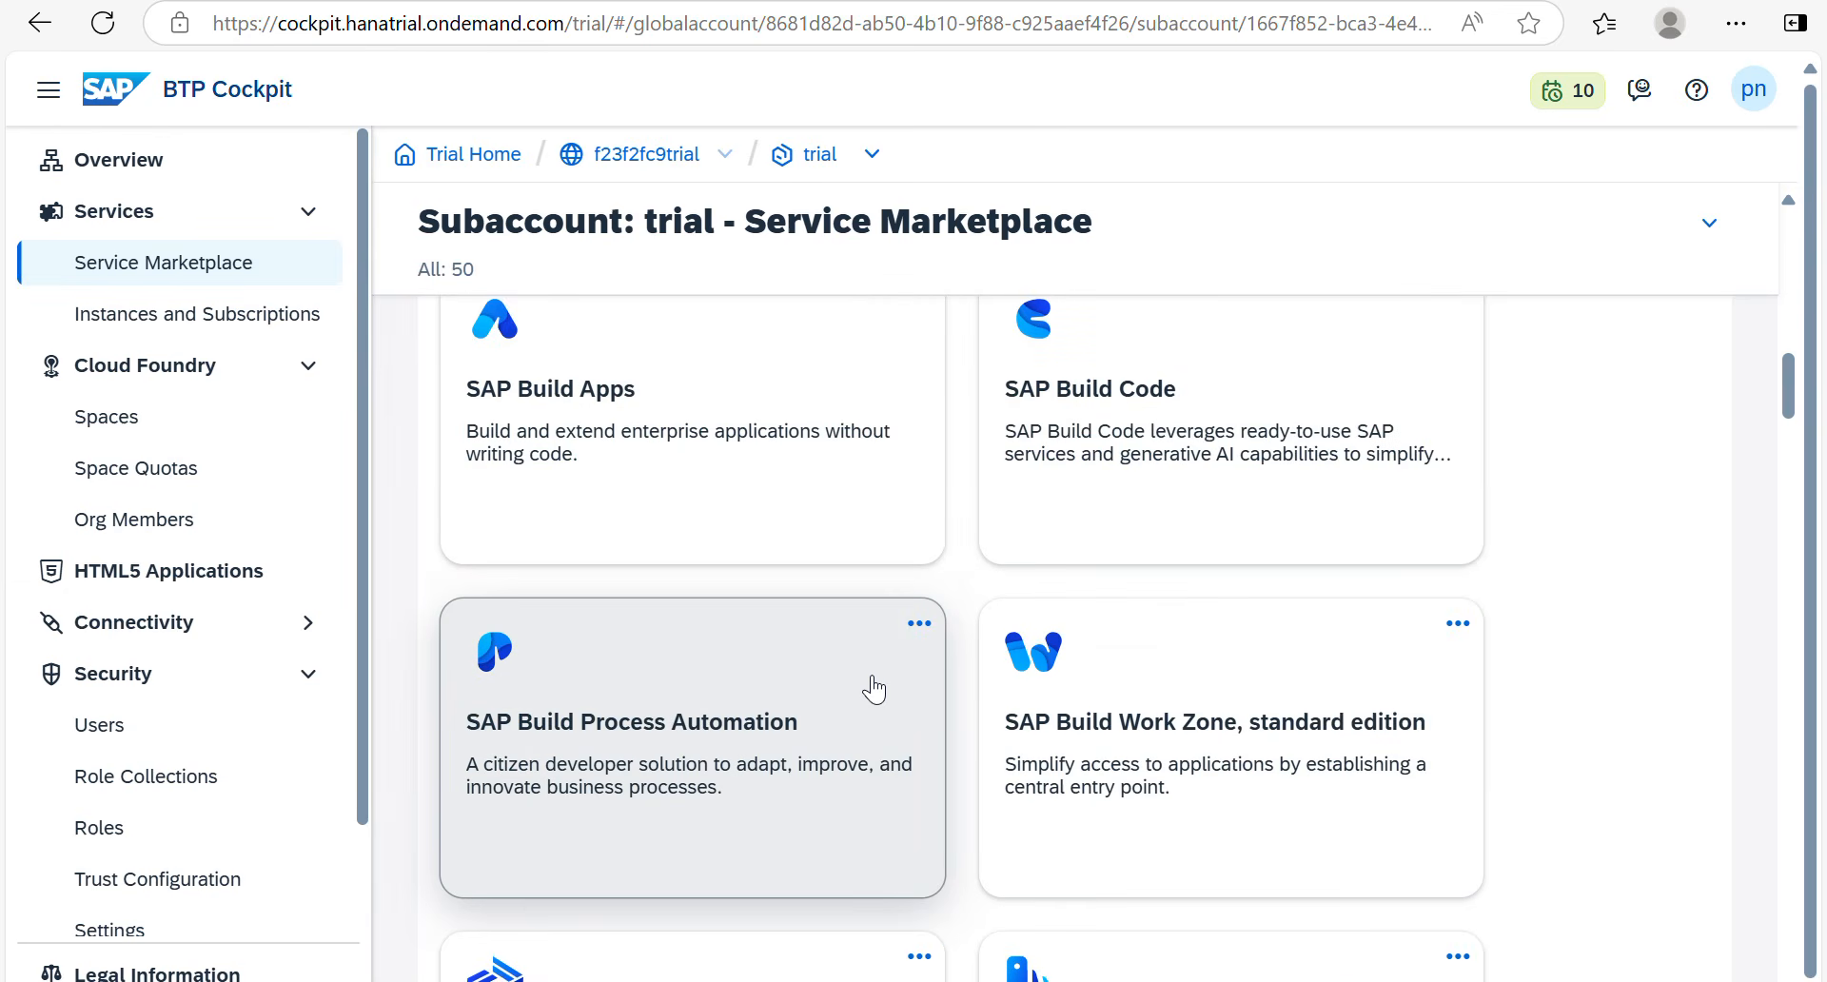
pyautogui.scroll(1, 885, 530)
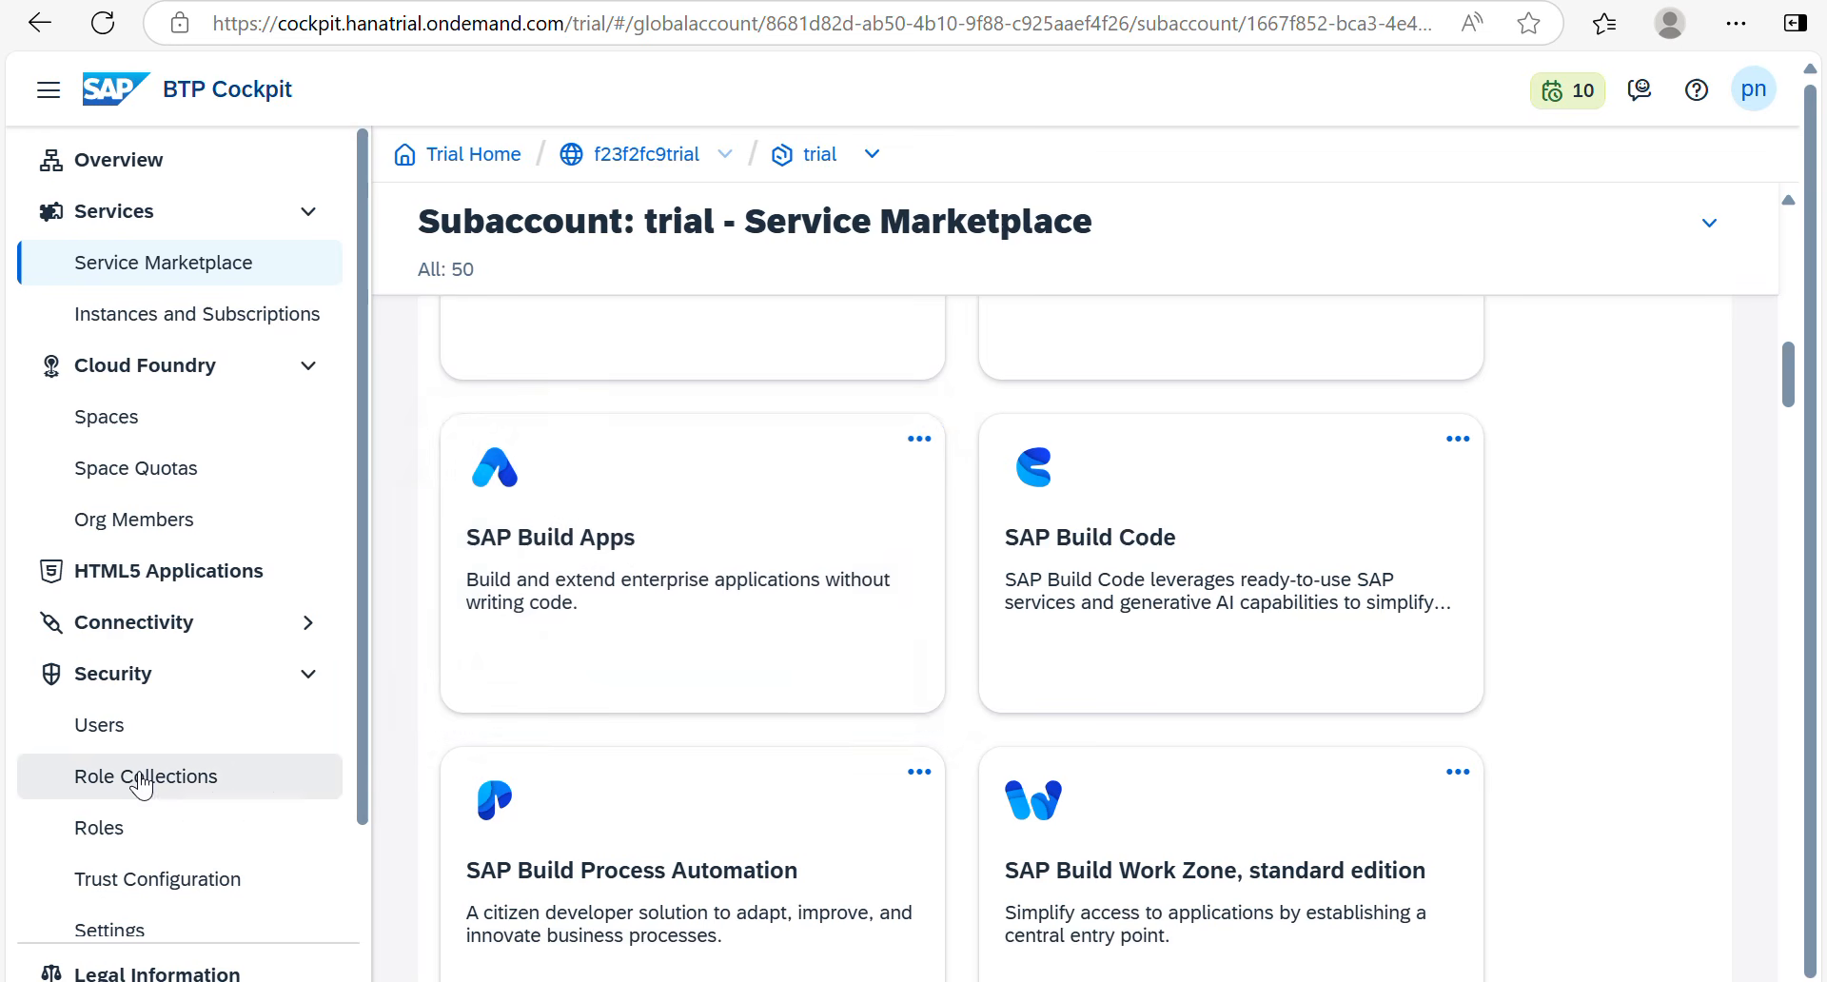
# Step: Display the role collections of the subaccount user with the default identity provider and widen the user's details view
pyautogui.click(141, 780)
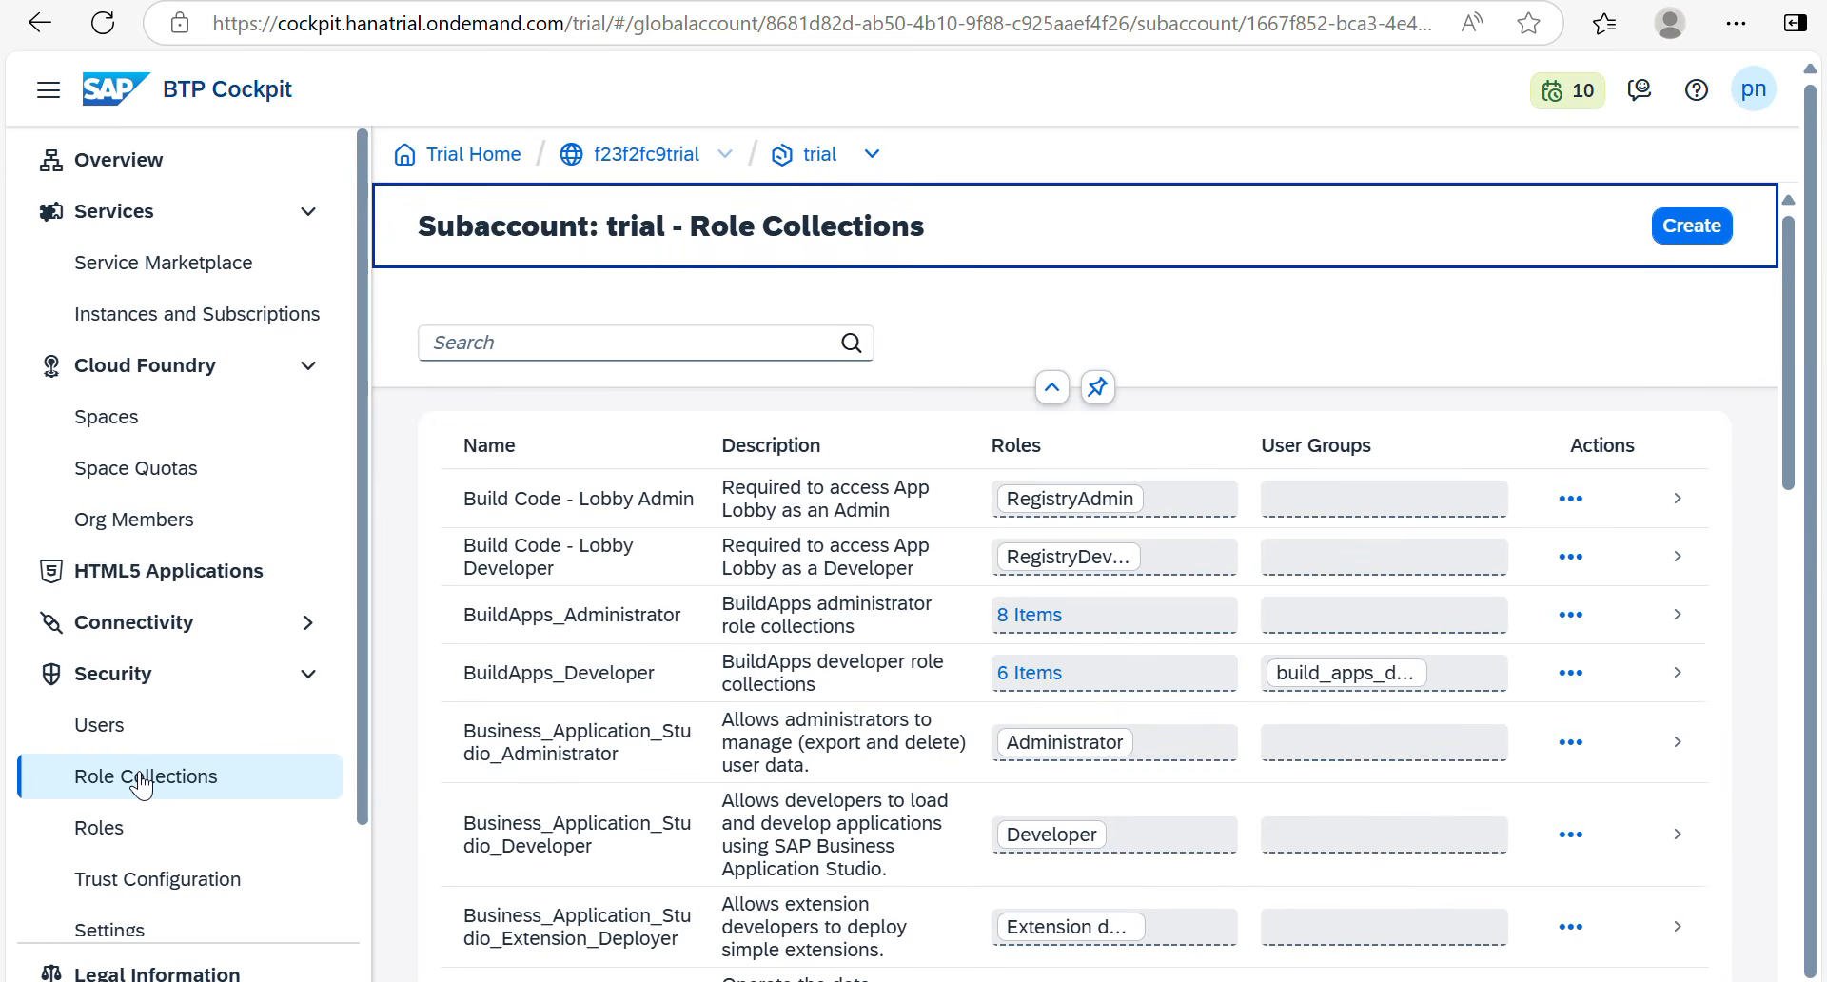
pyautogui.click(134, 741)
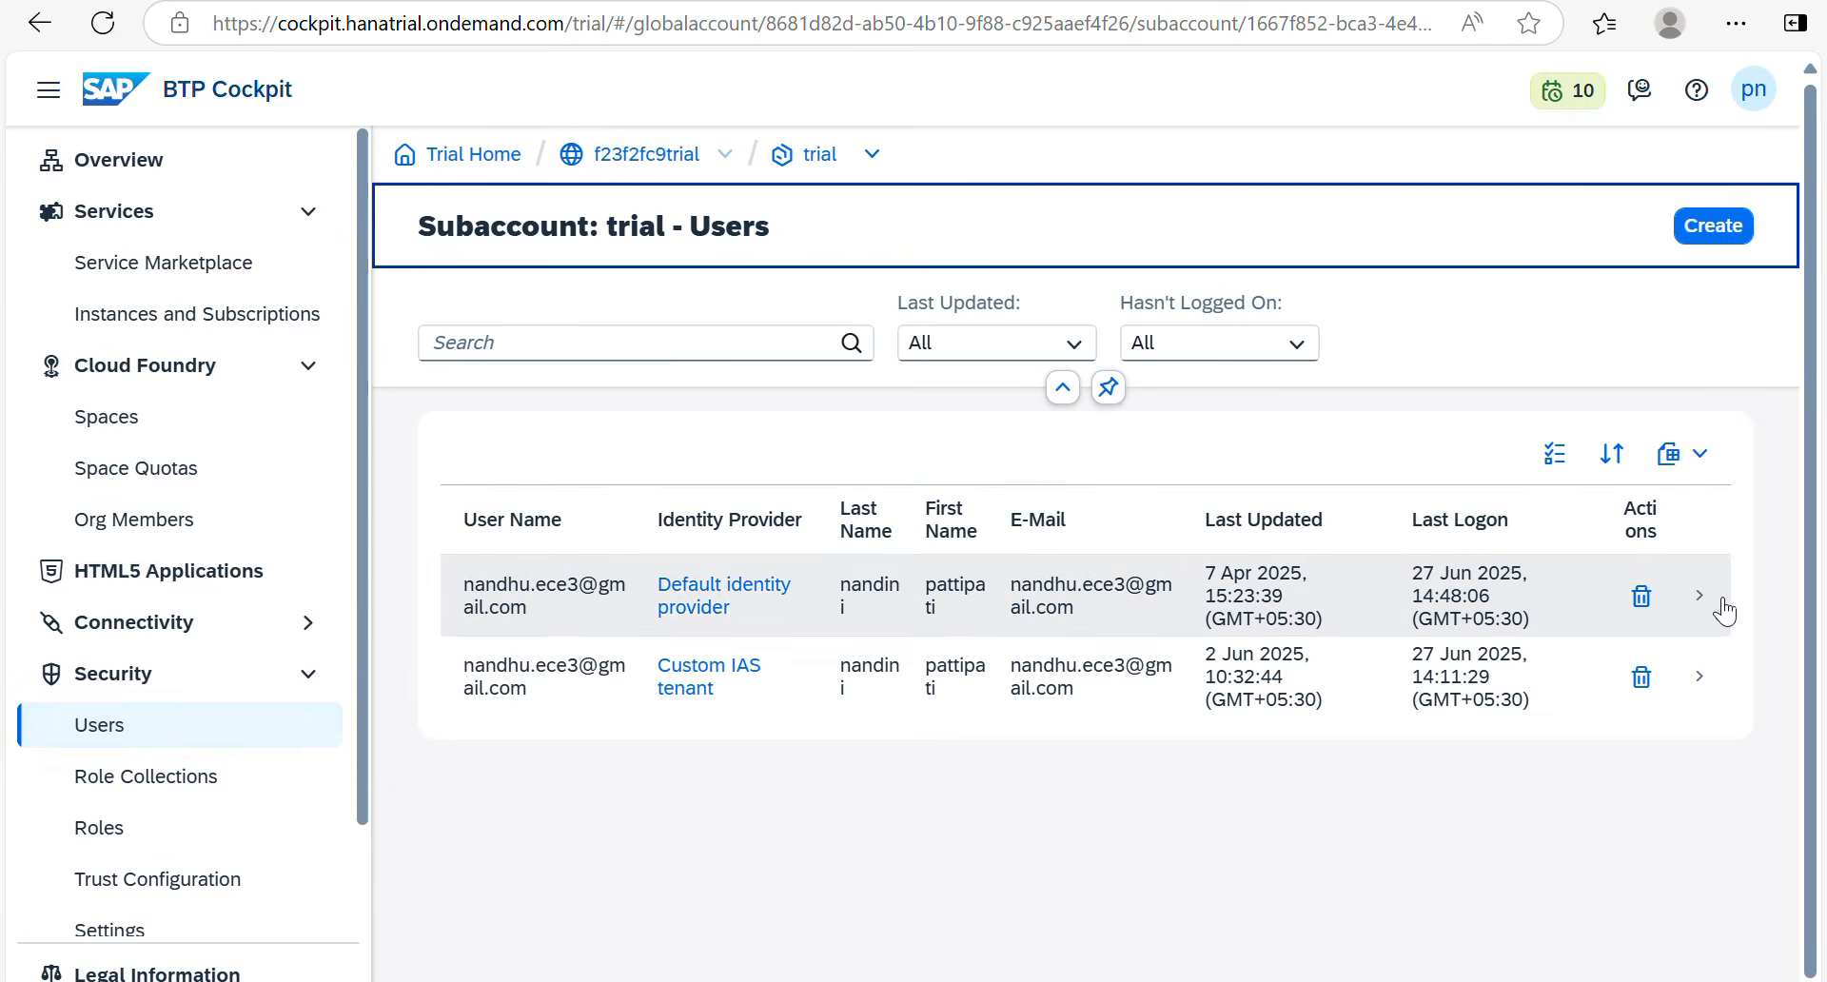
pyautogui.click(1713, 614)
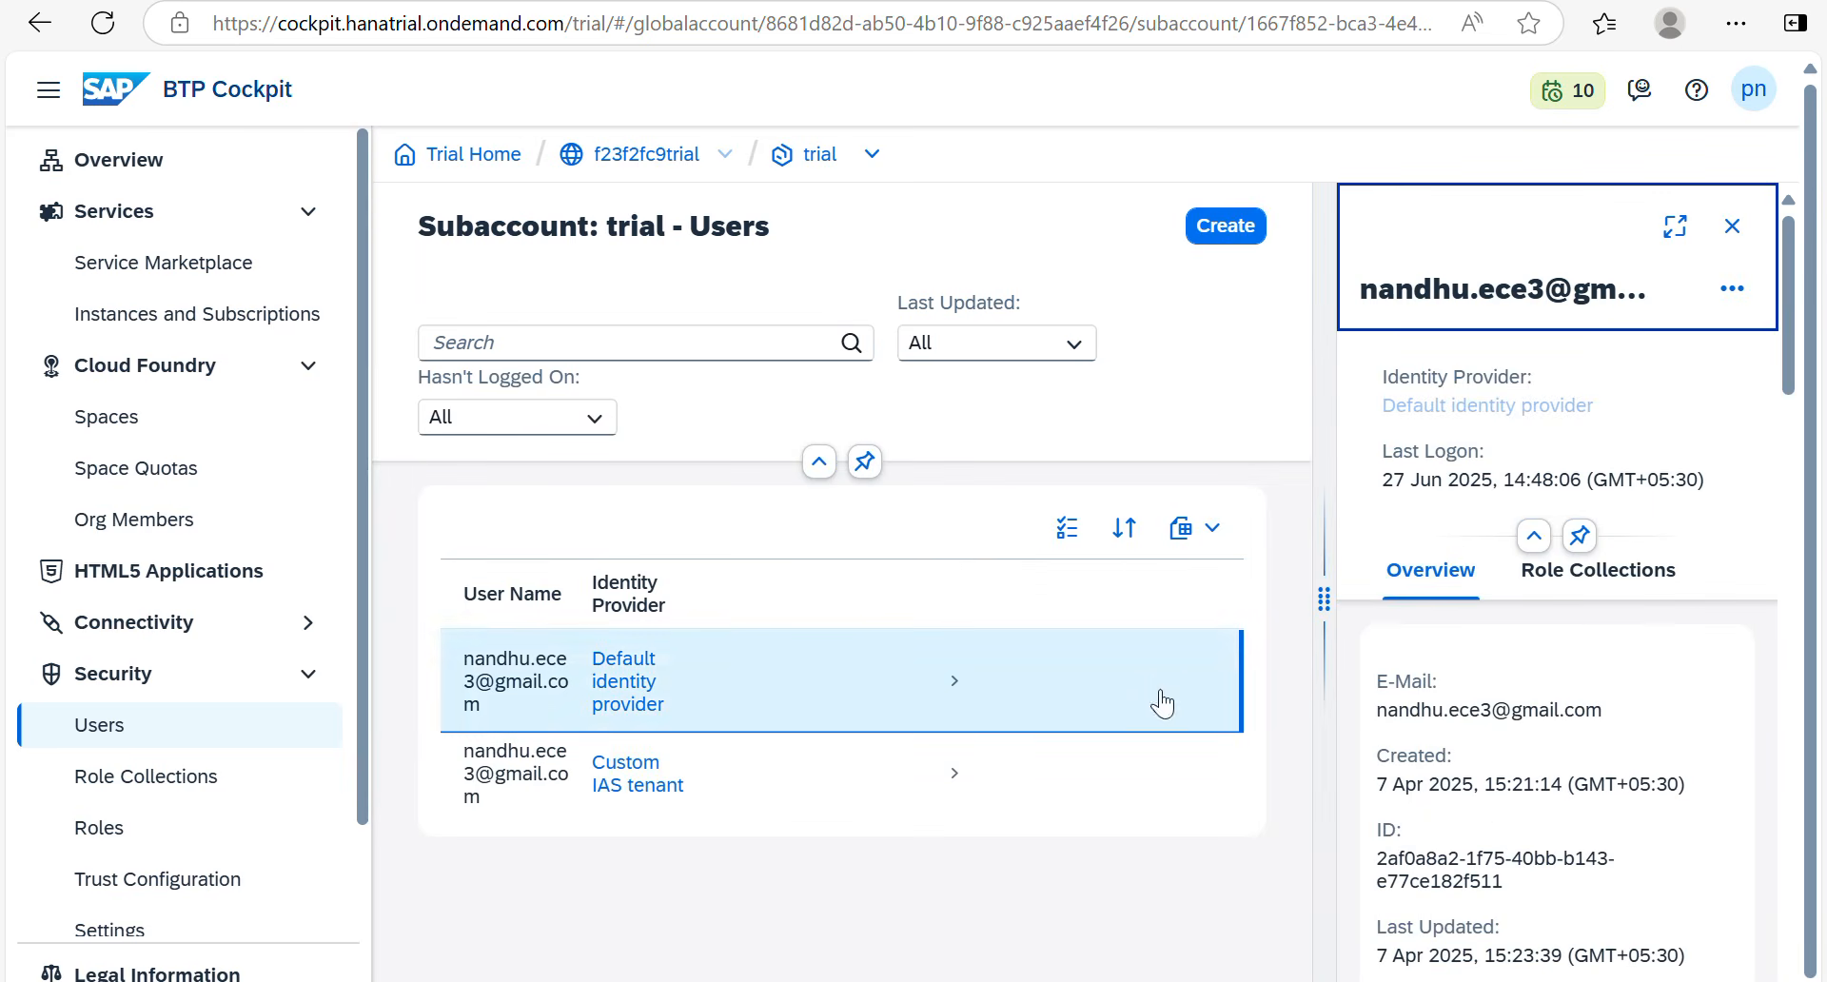
pyautogui.click(1618, 575)
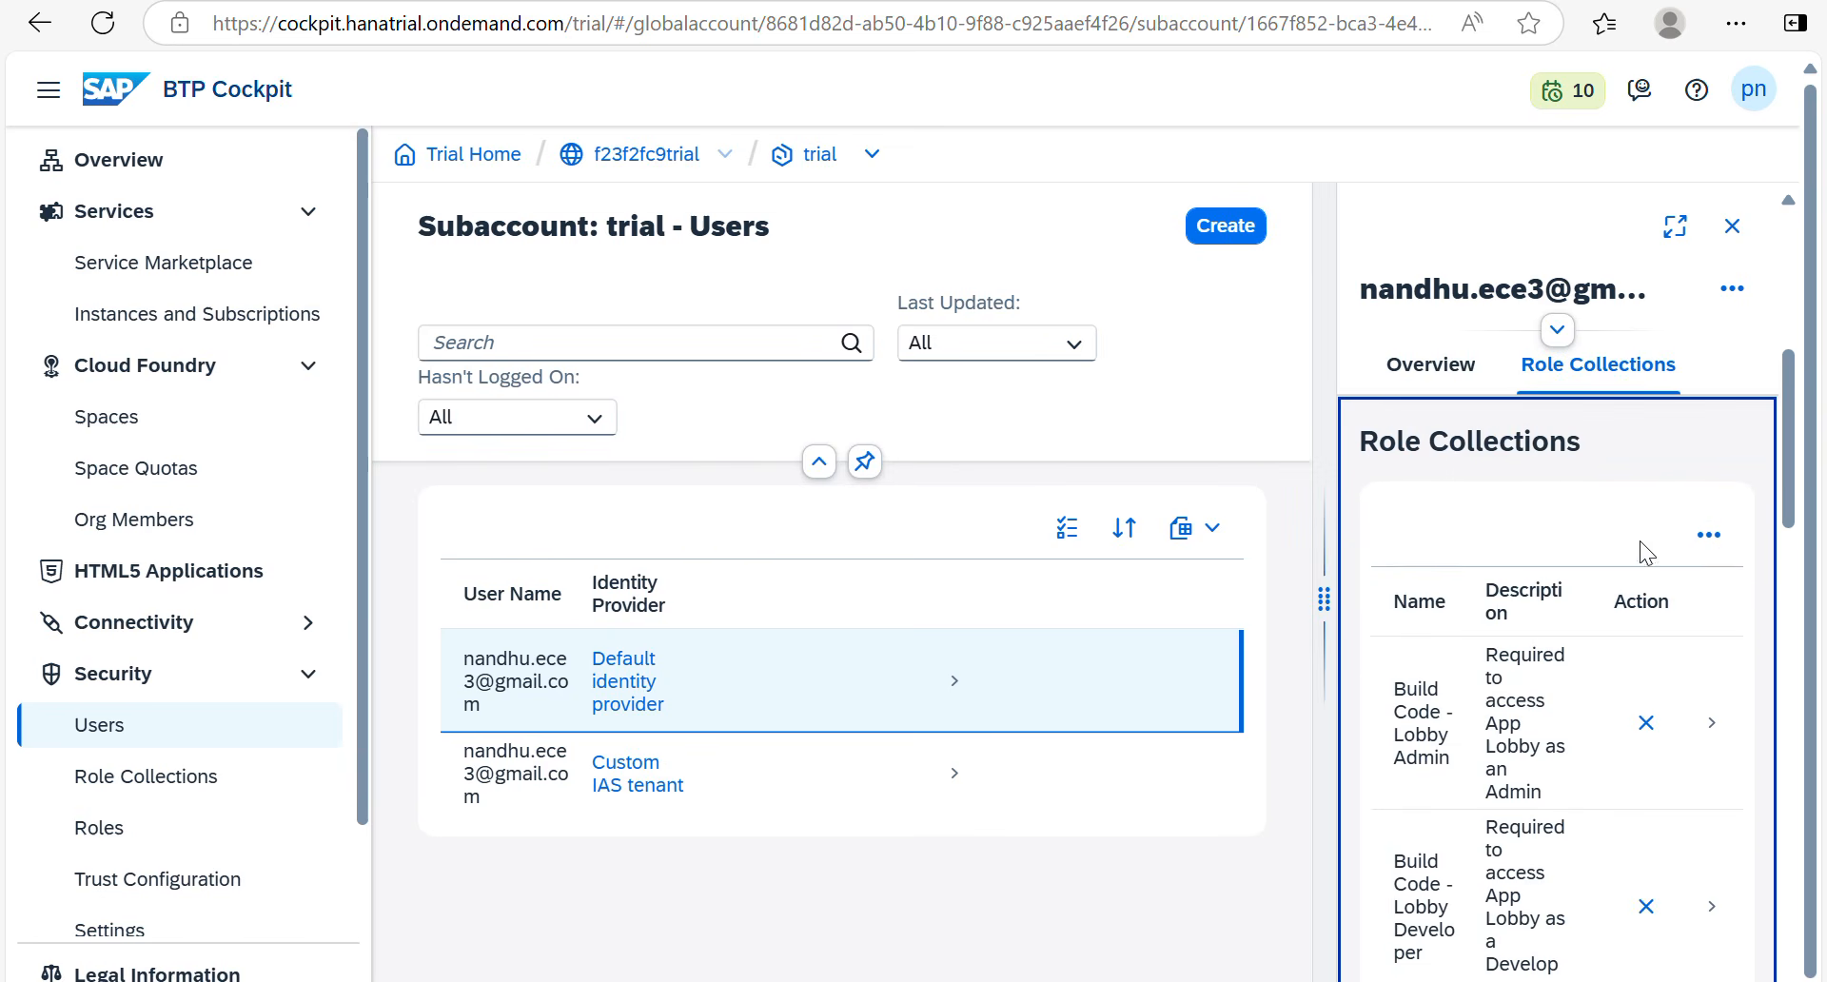
pyautogui.click(1713, 538)
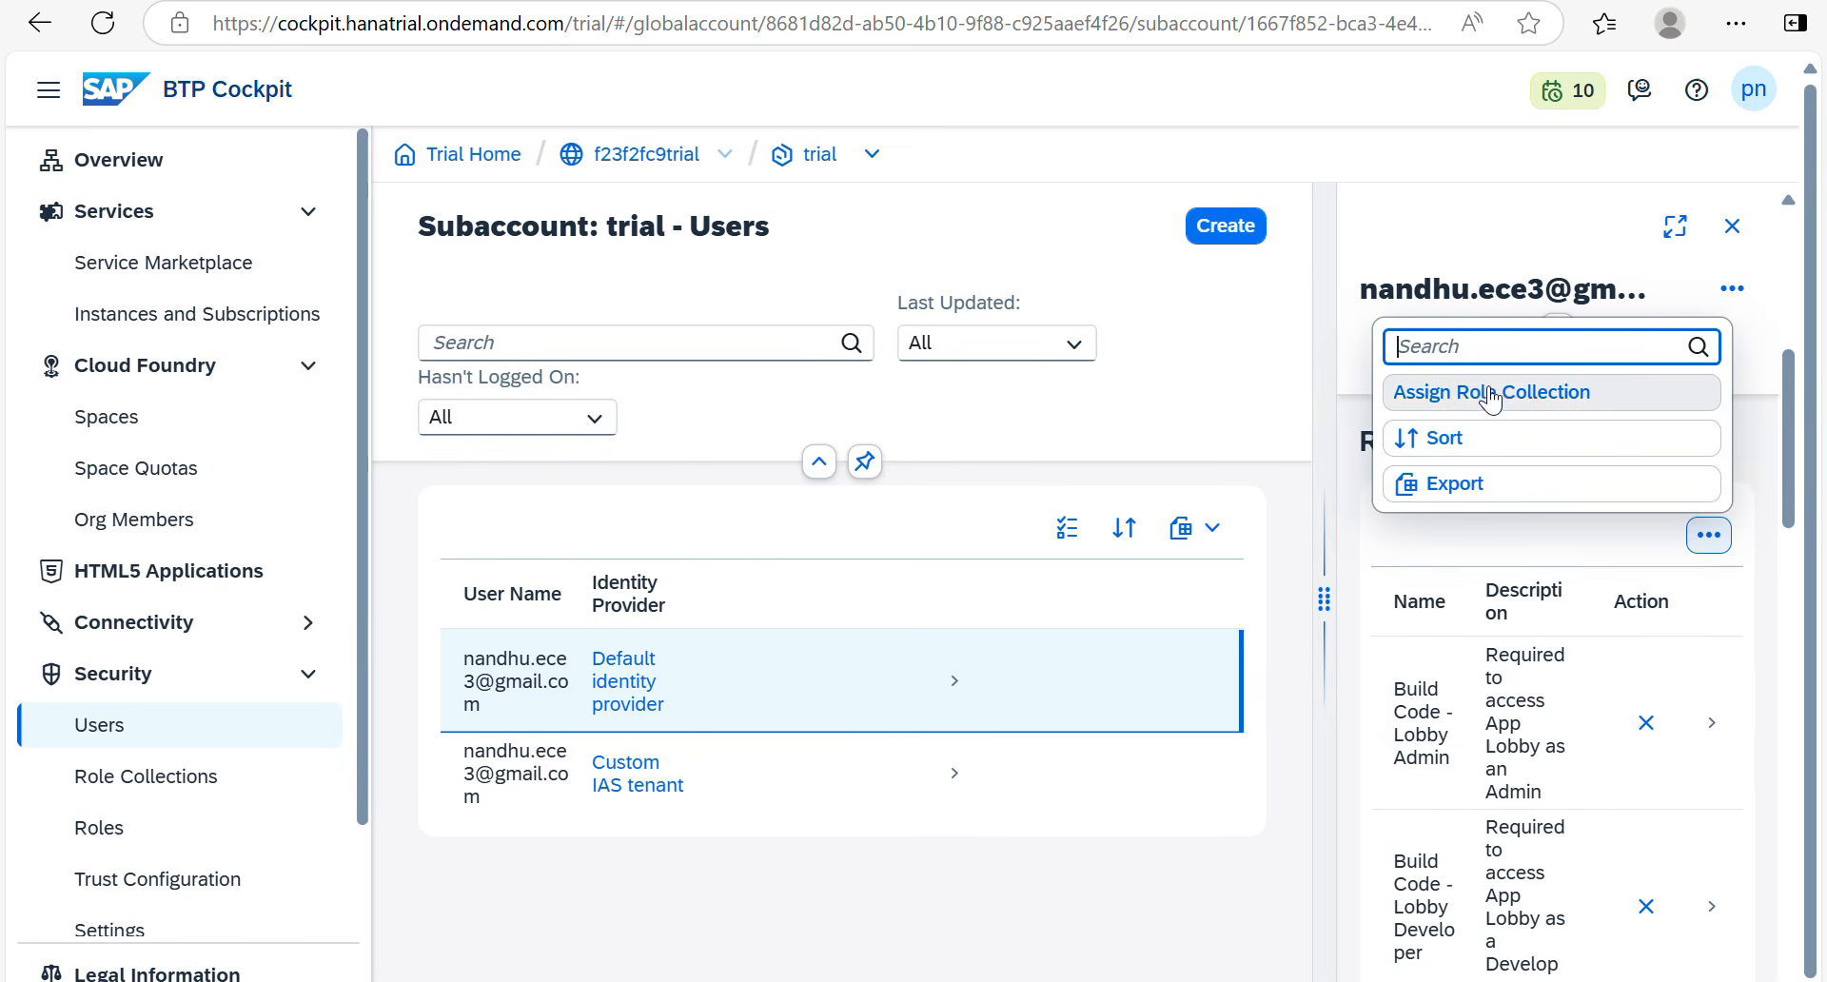
pyautogui.rightClick(1500, 804)
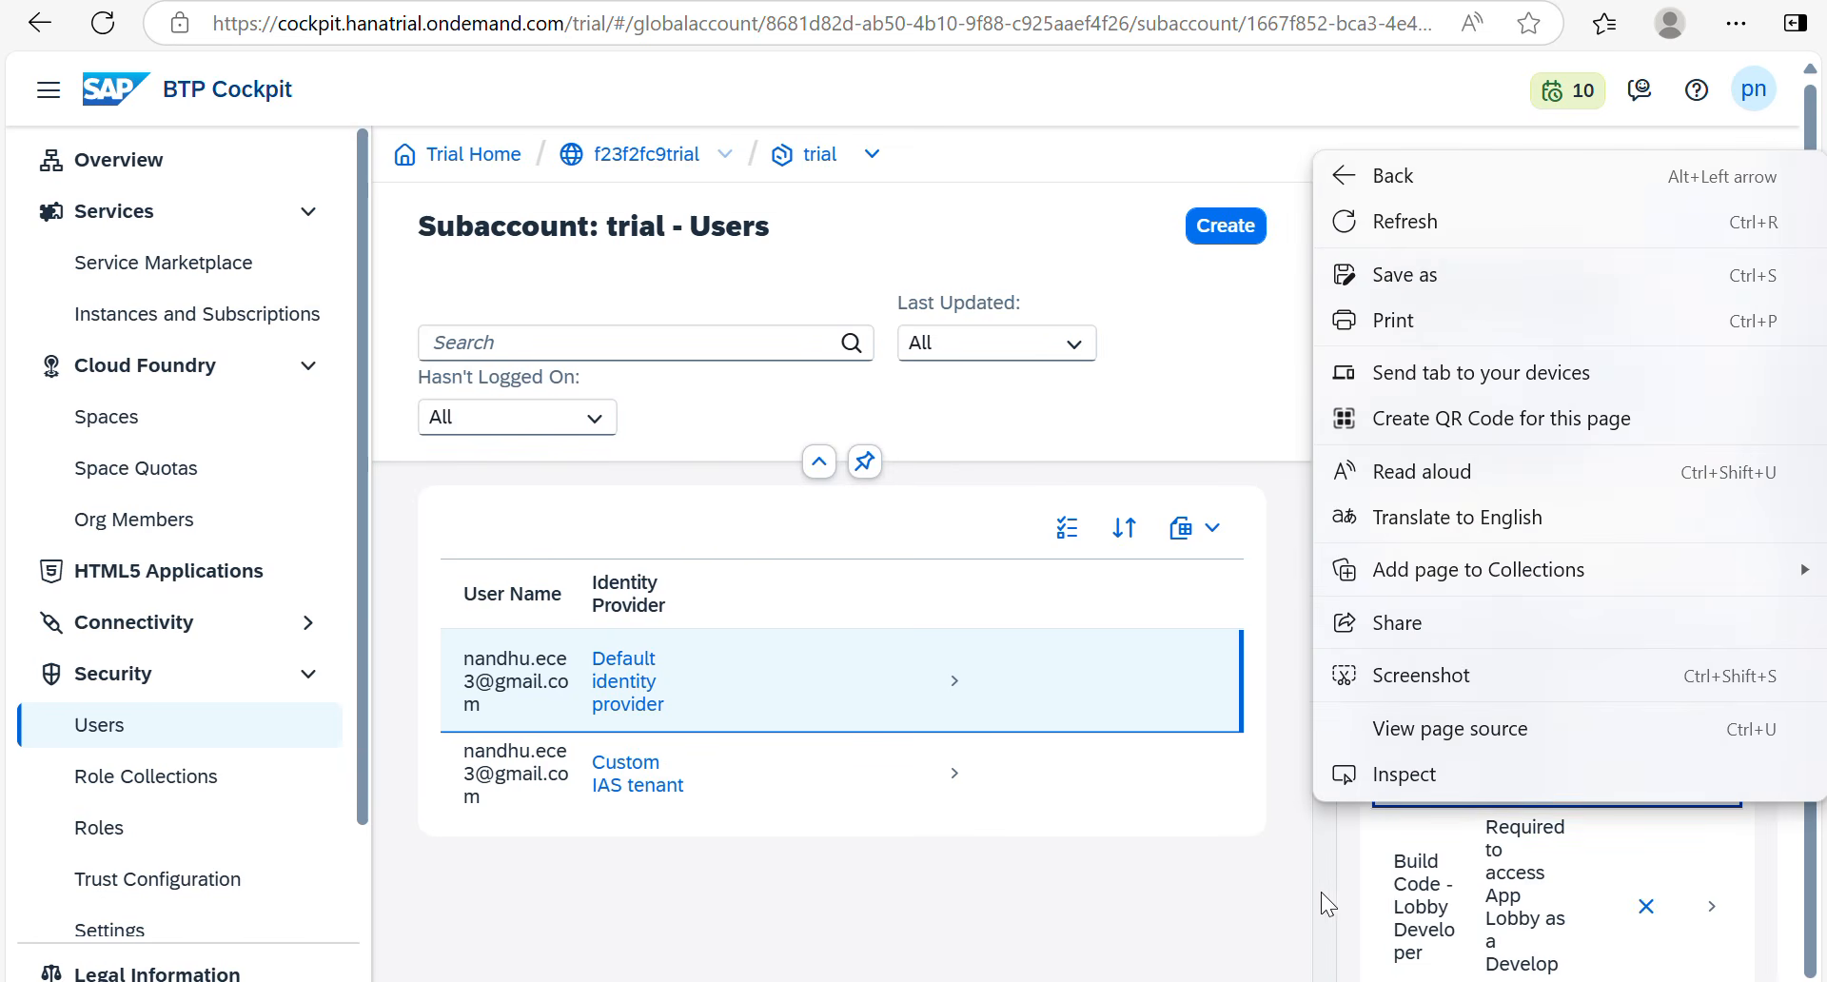
pyautogui.click(1321, 892)
pyautogui.moveTo(1319, 600); pyautogui.dragTo(789, 599)
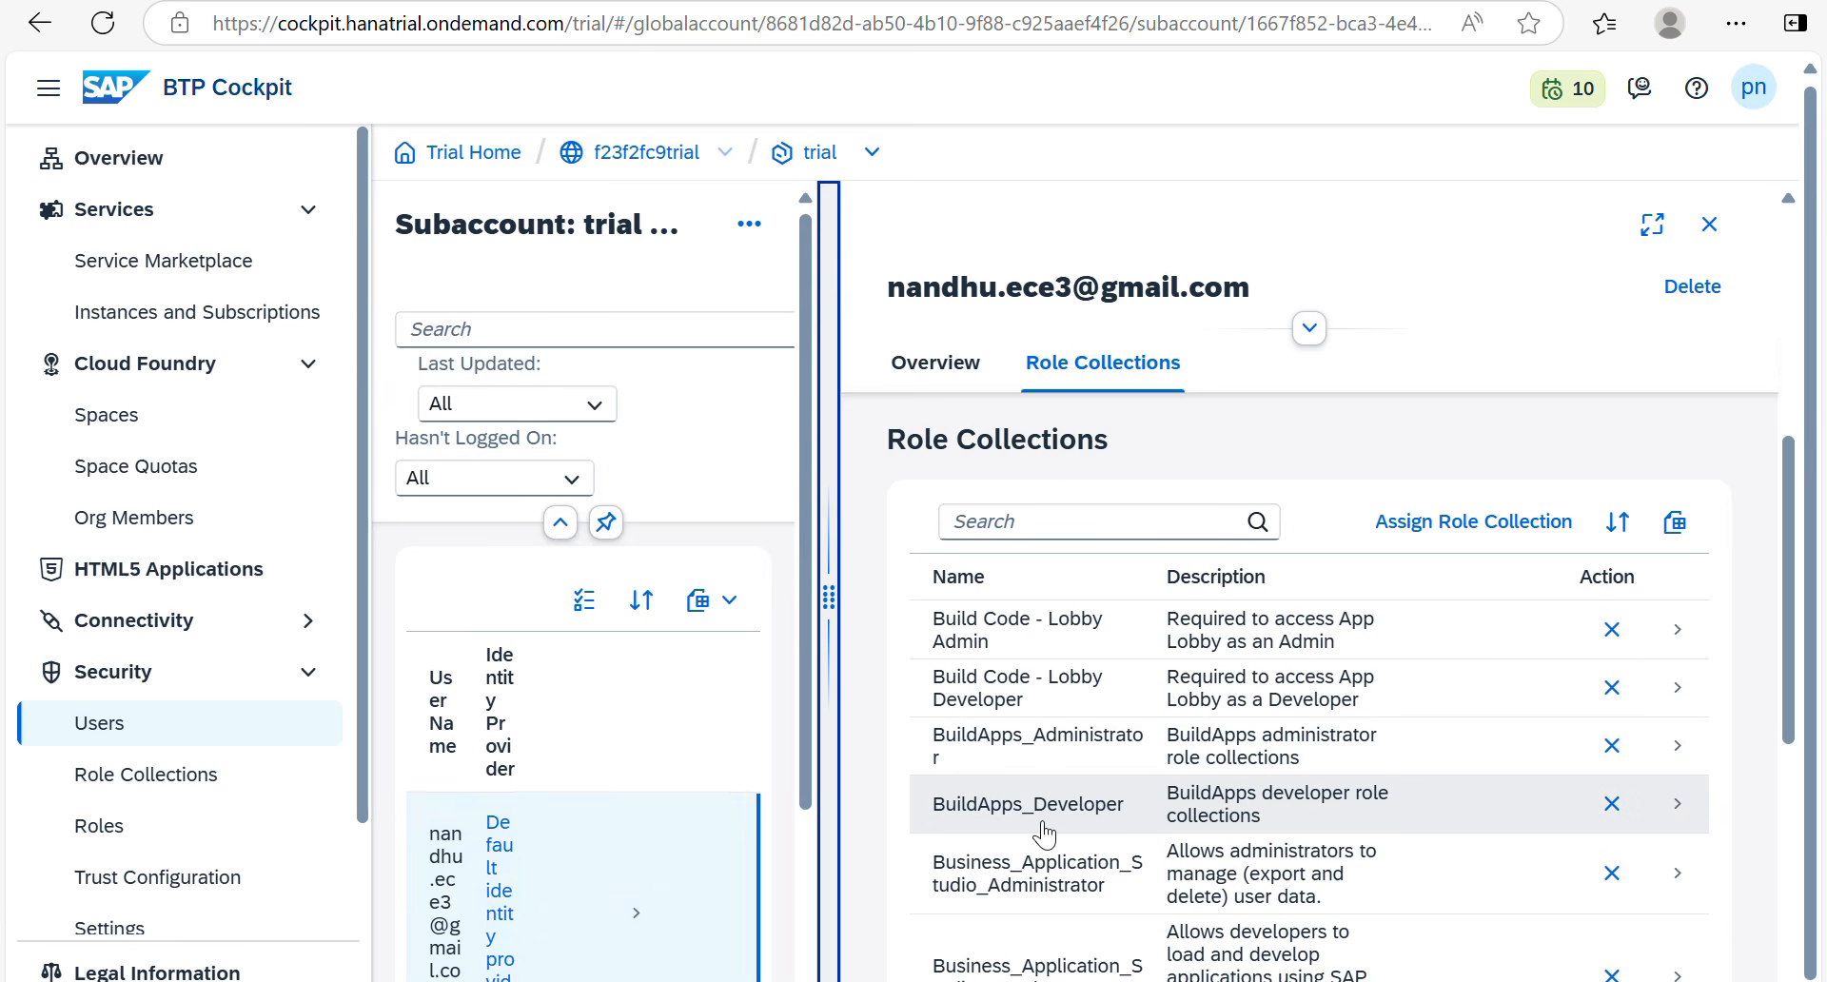
# Step: Look at the role collection assignment dialog for this user, cancel it, and close the user's details
pyautogui.click(1481, 533)
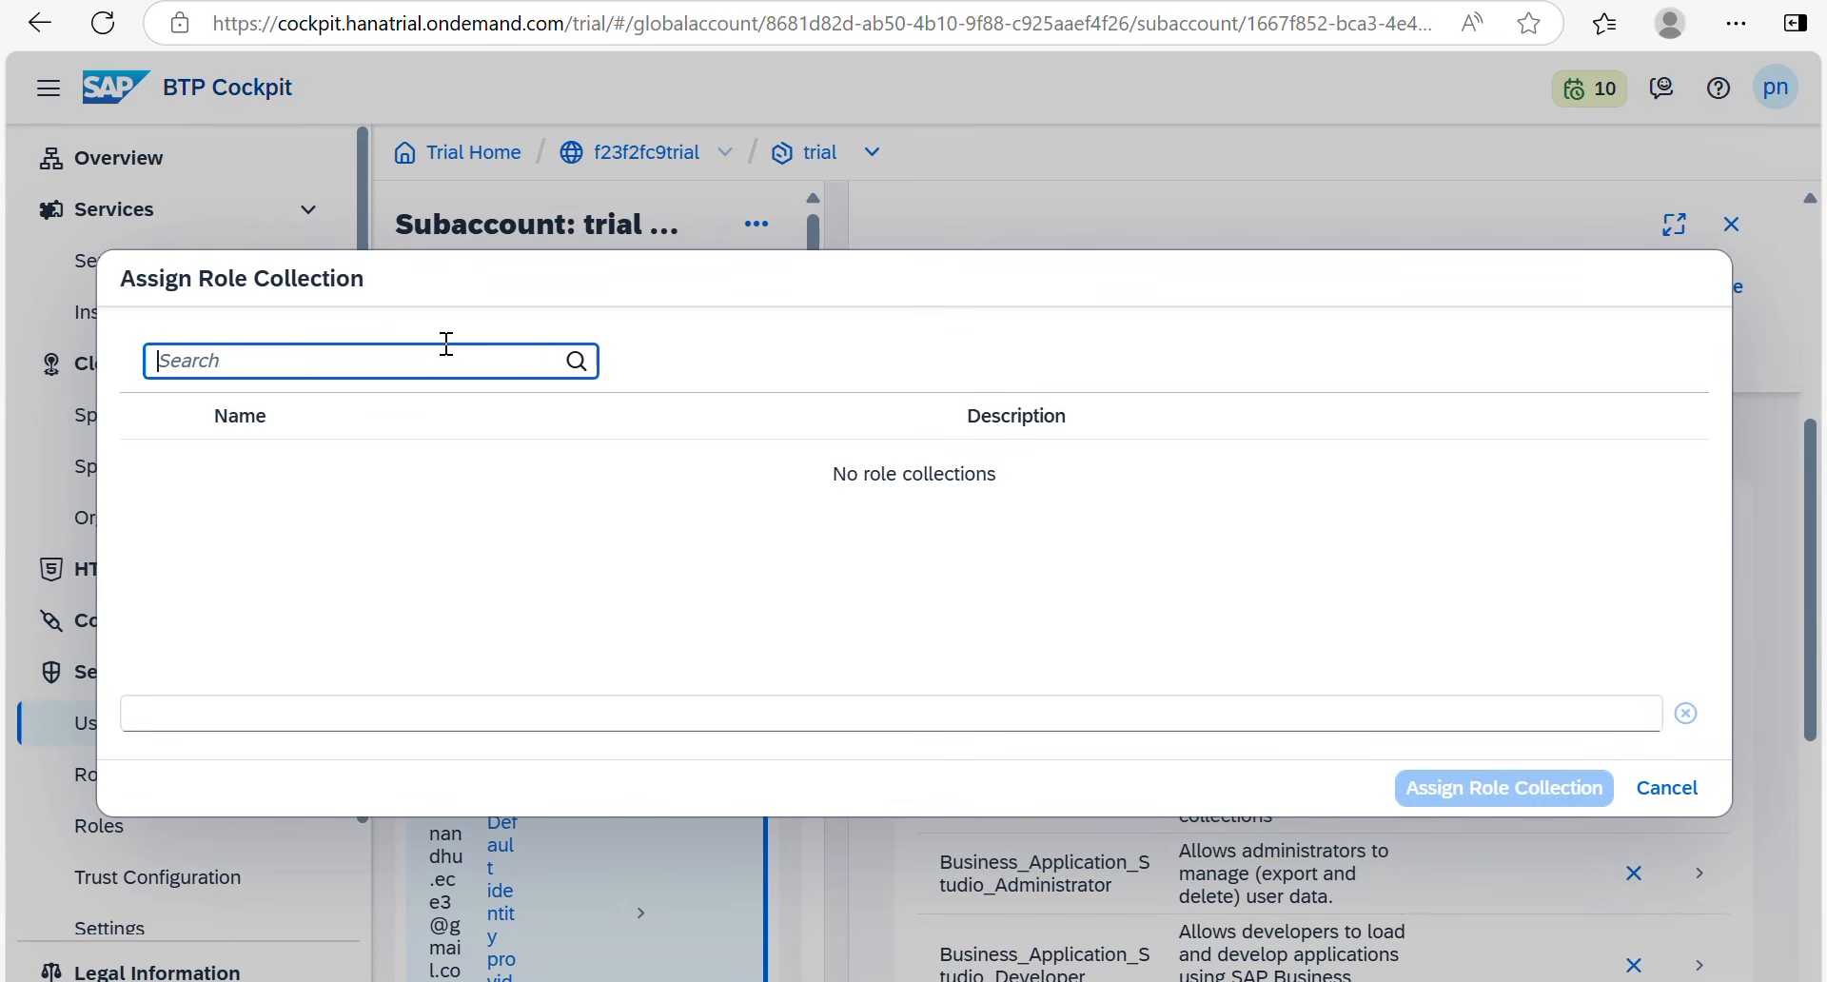
pyautogui.write('t')
pyautogui.click(1663, 789)
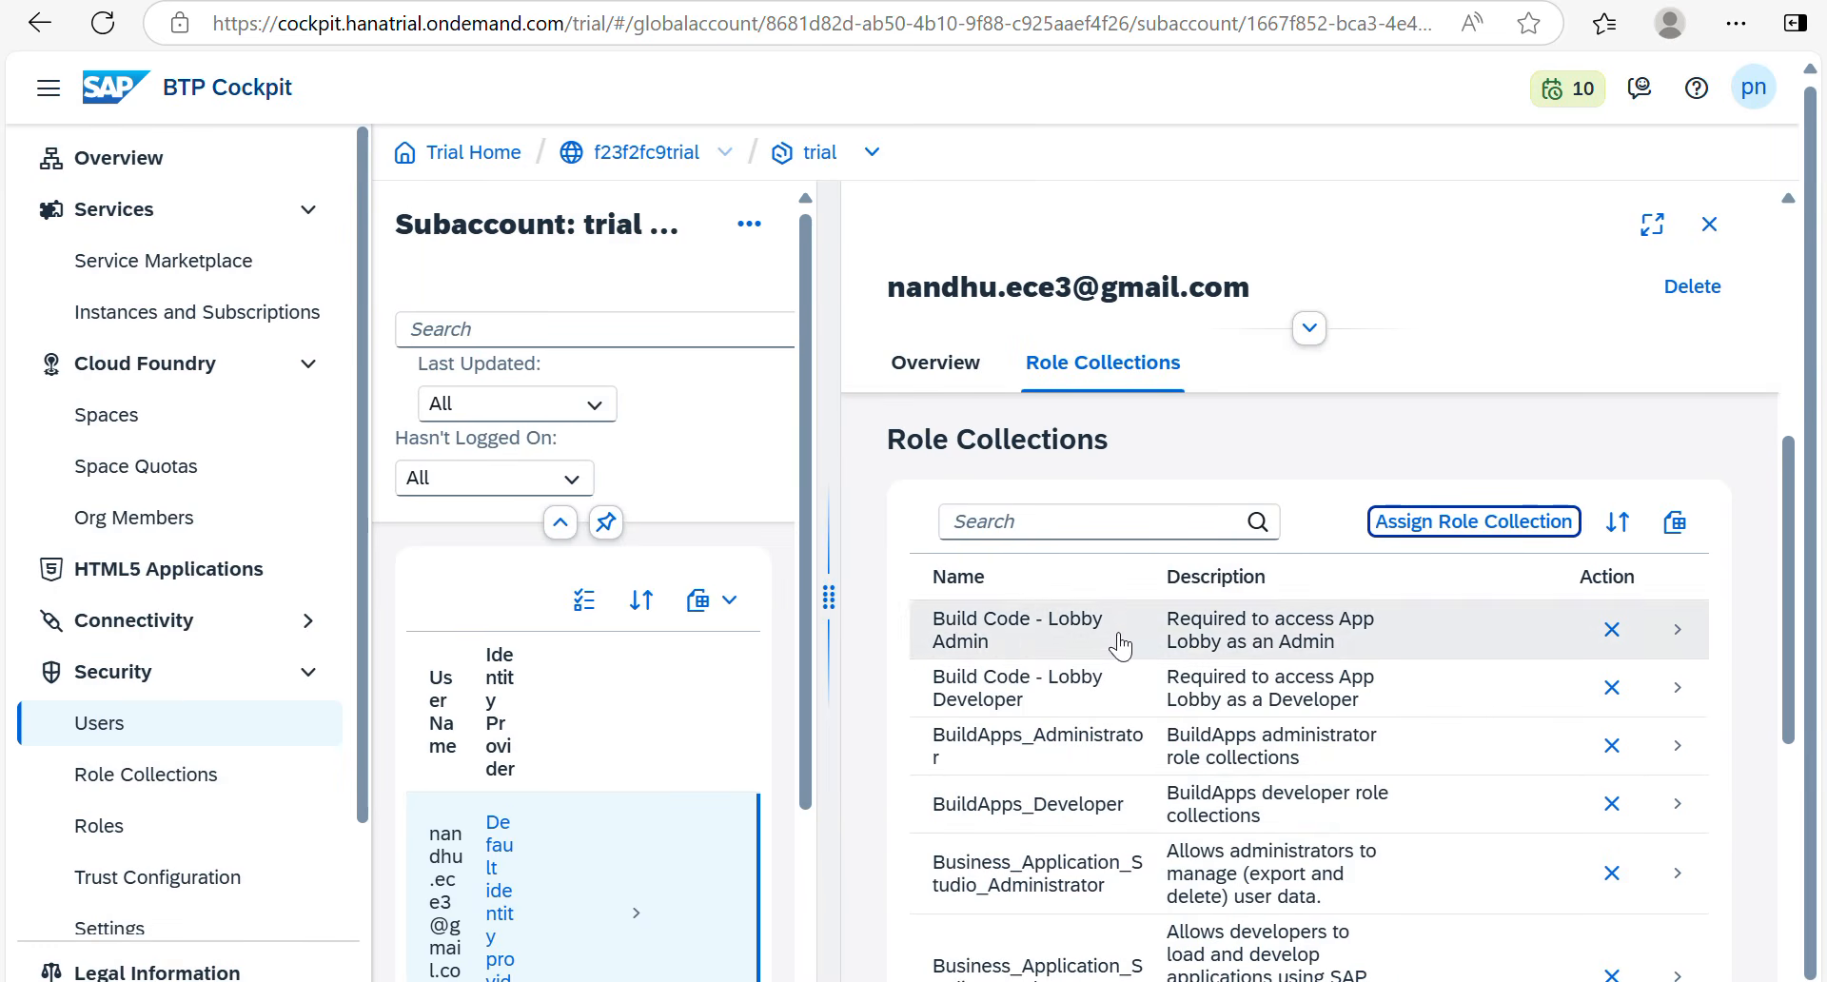
pyautogui.click(1710, 227)
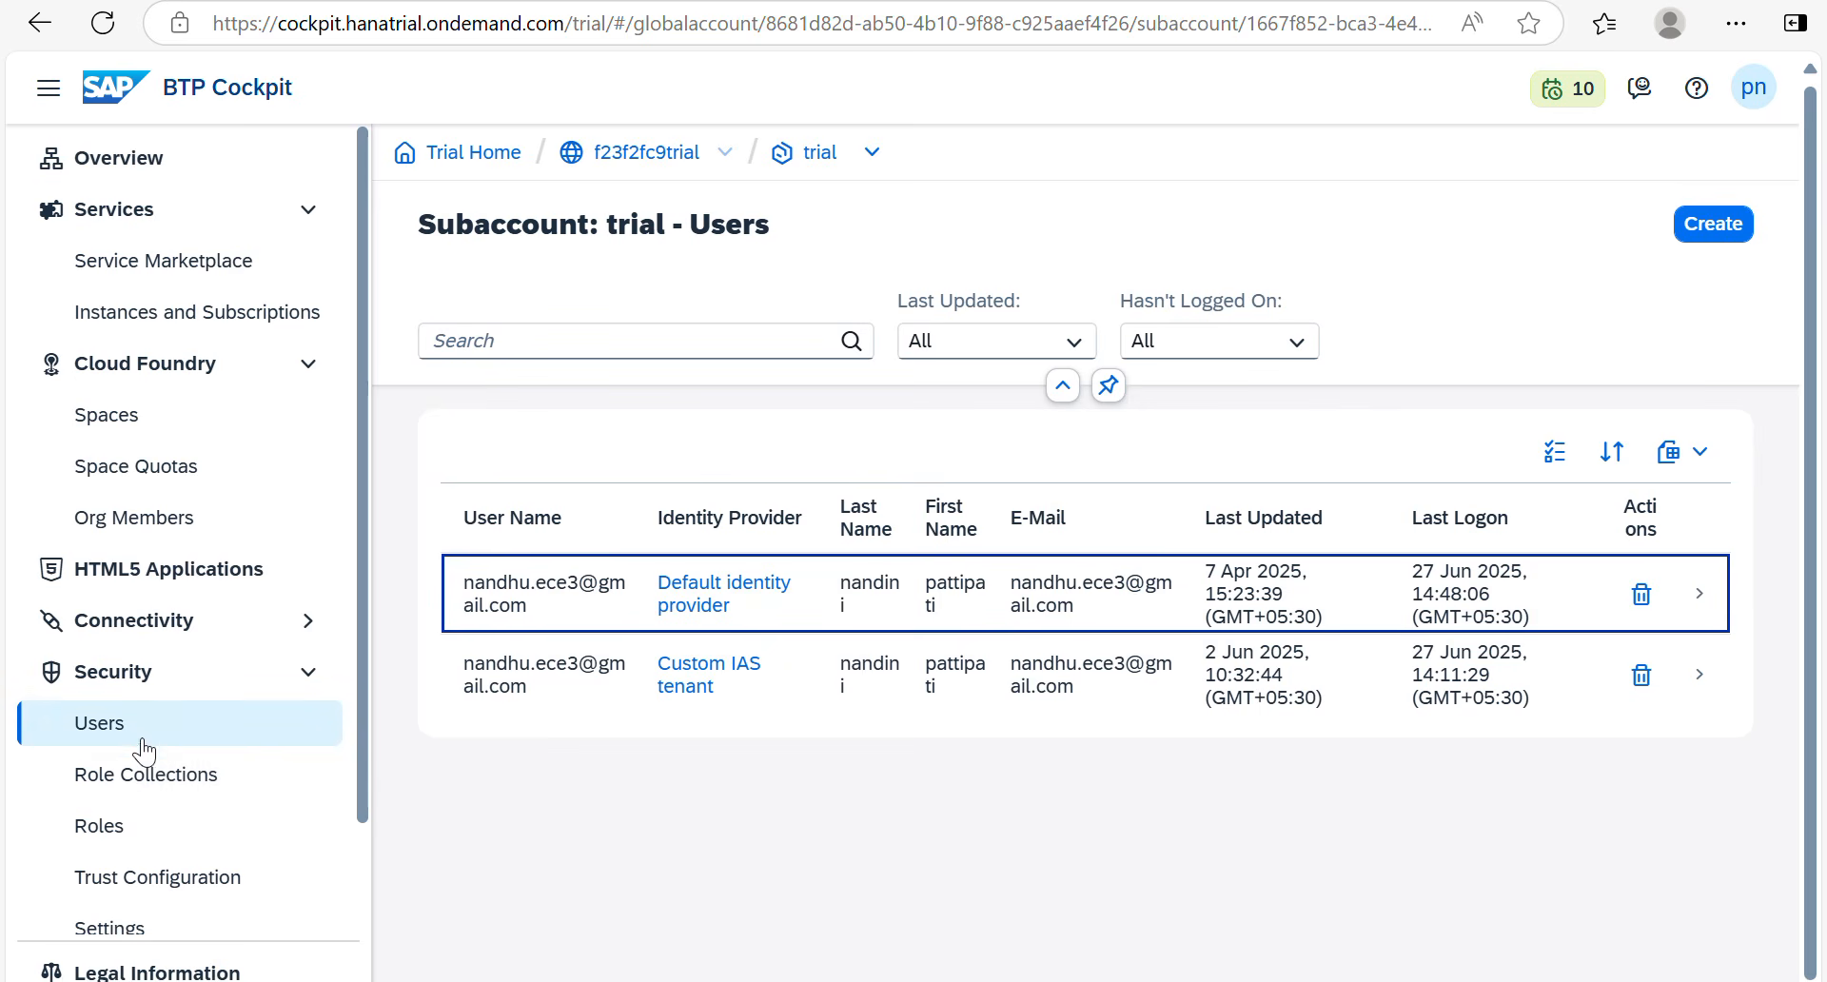
# Step: Review the list of role collections in the trial subaccount
pyautogui.click(148, 778)
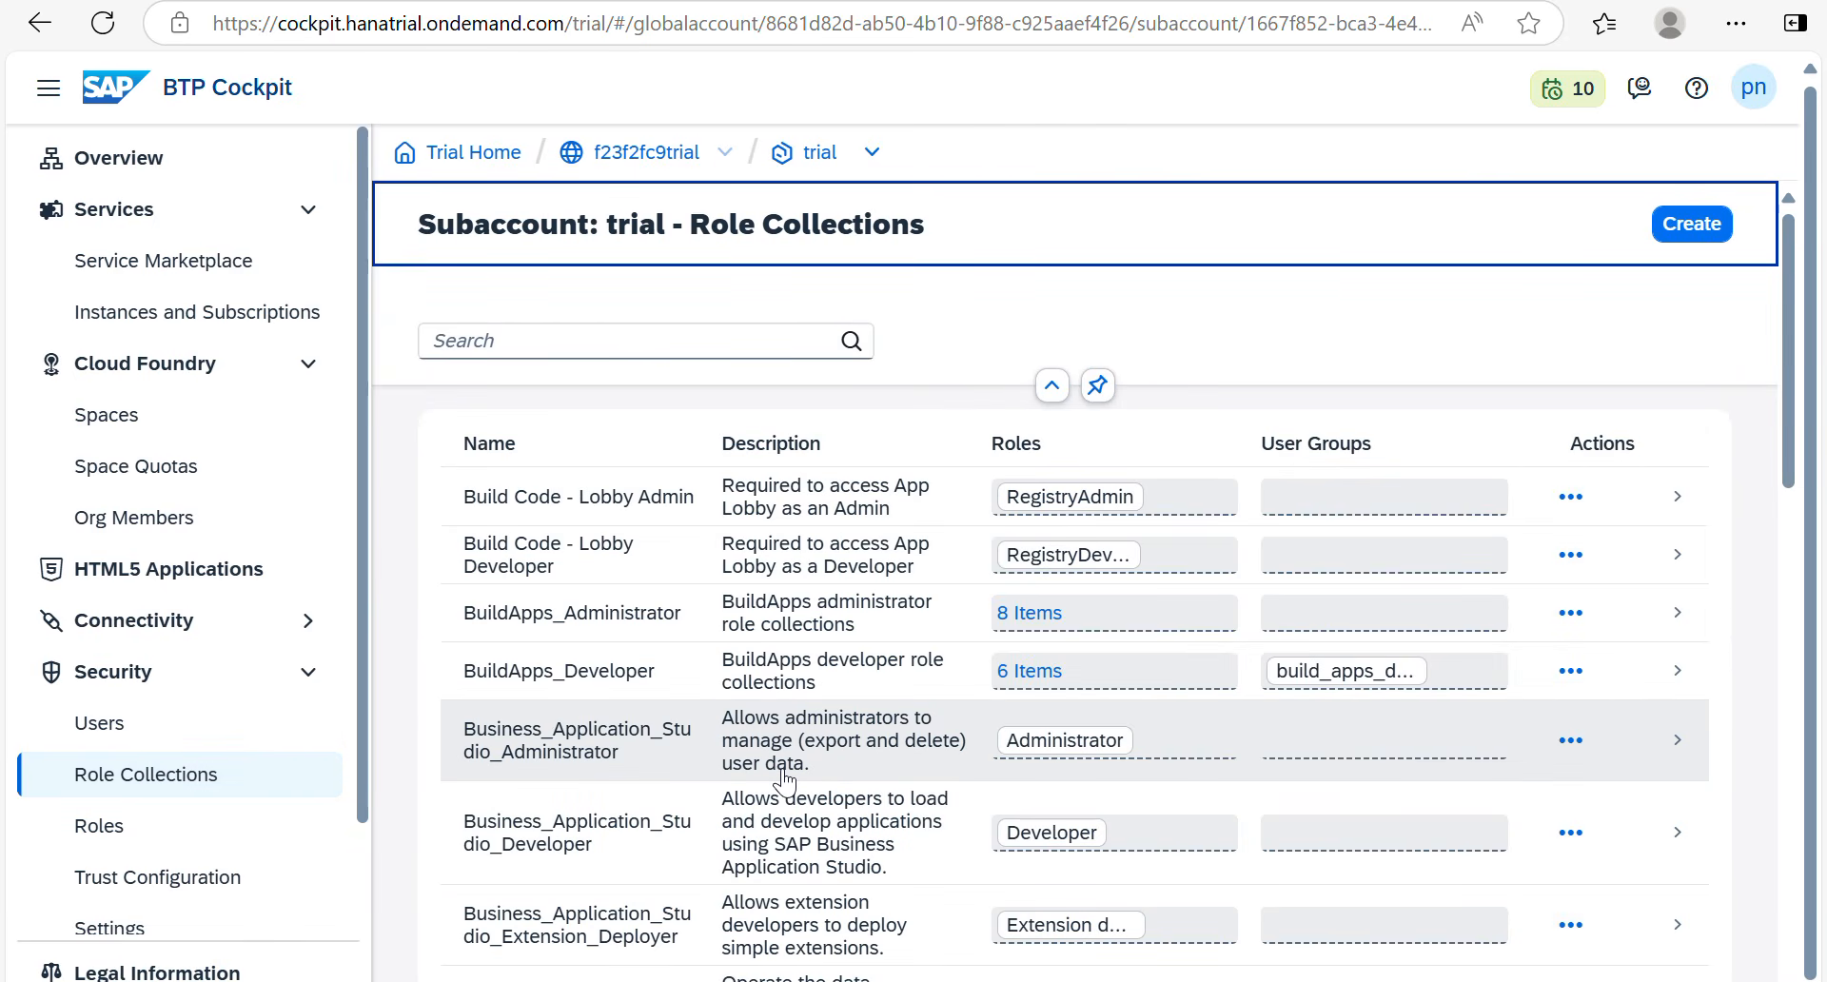
pyautogui.scroll(-10, 809, 790)
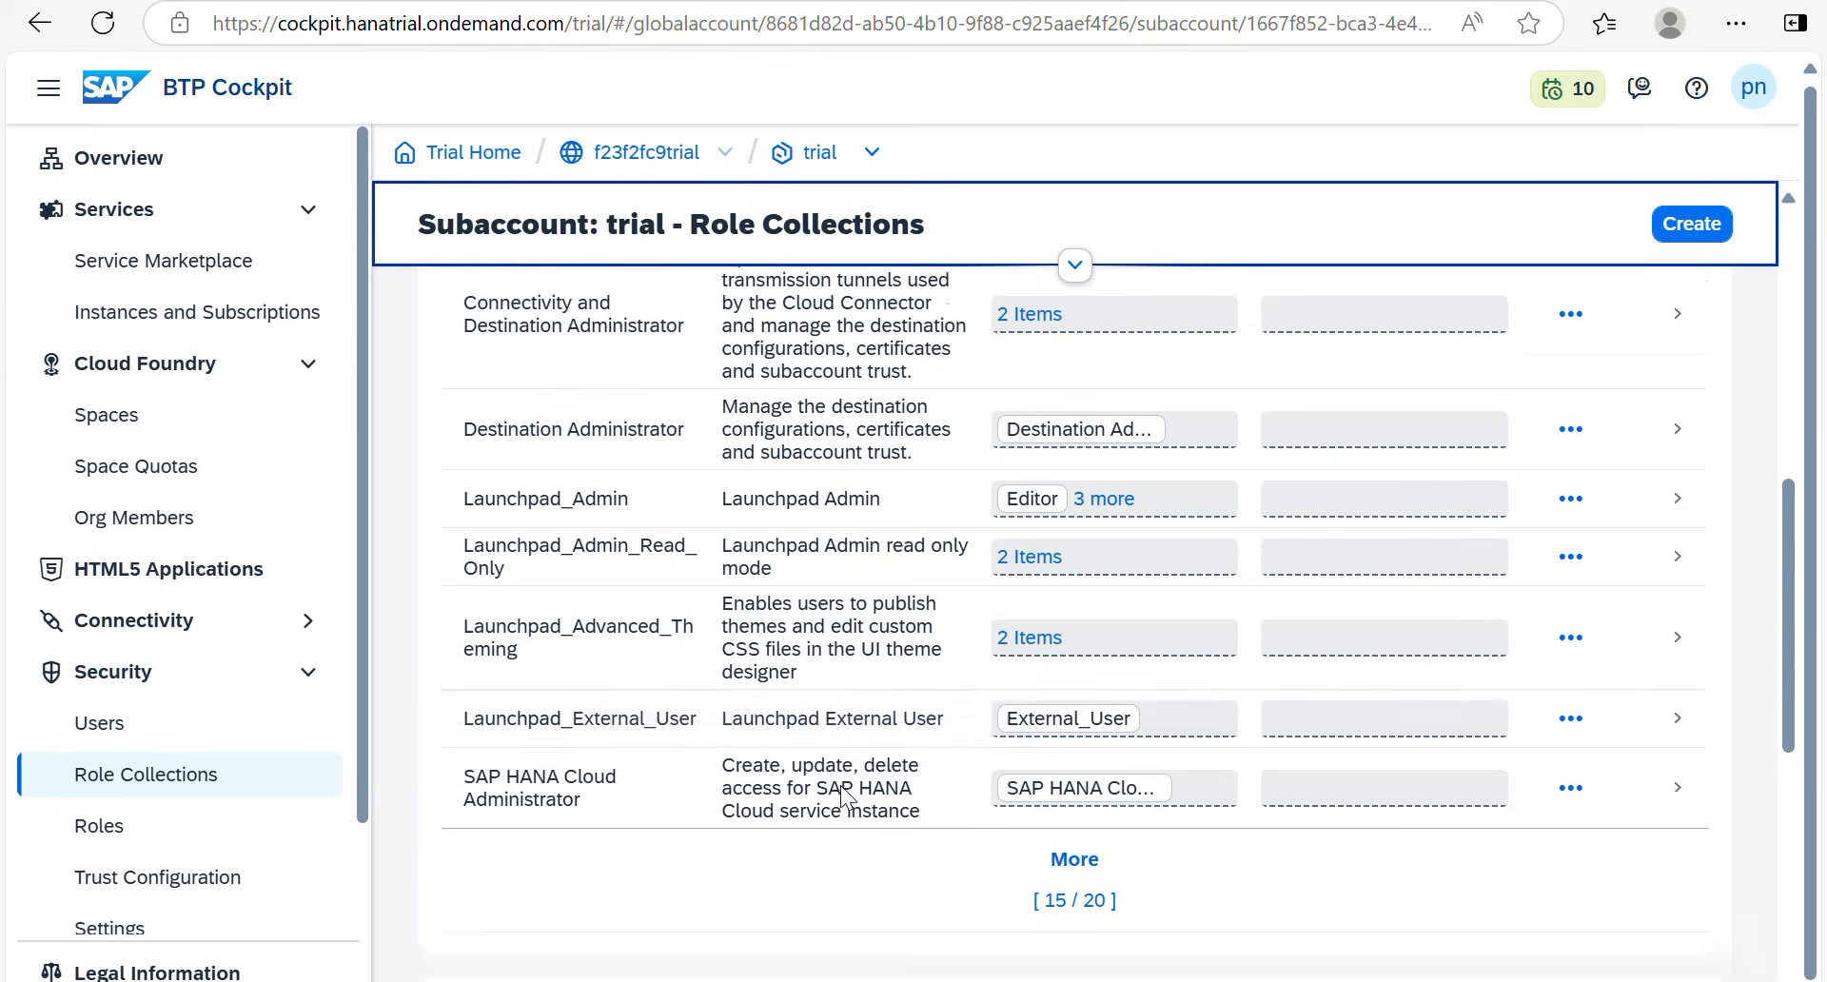
pyautogui.scroll(10, 653, 466)
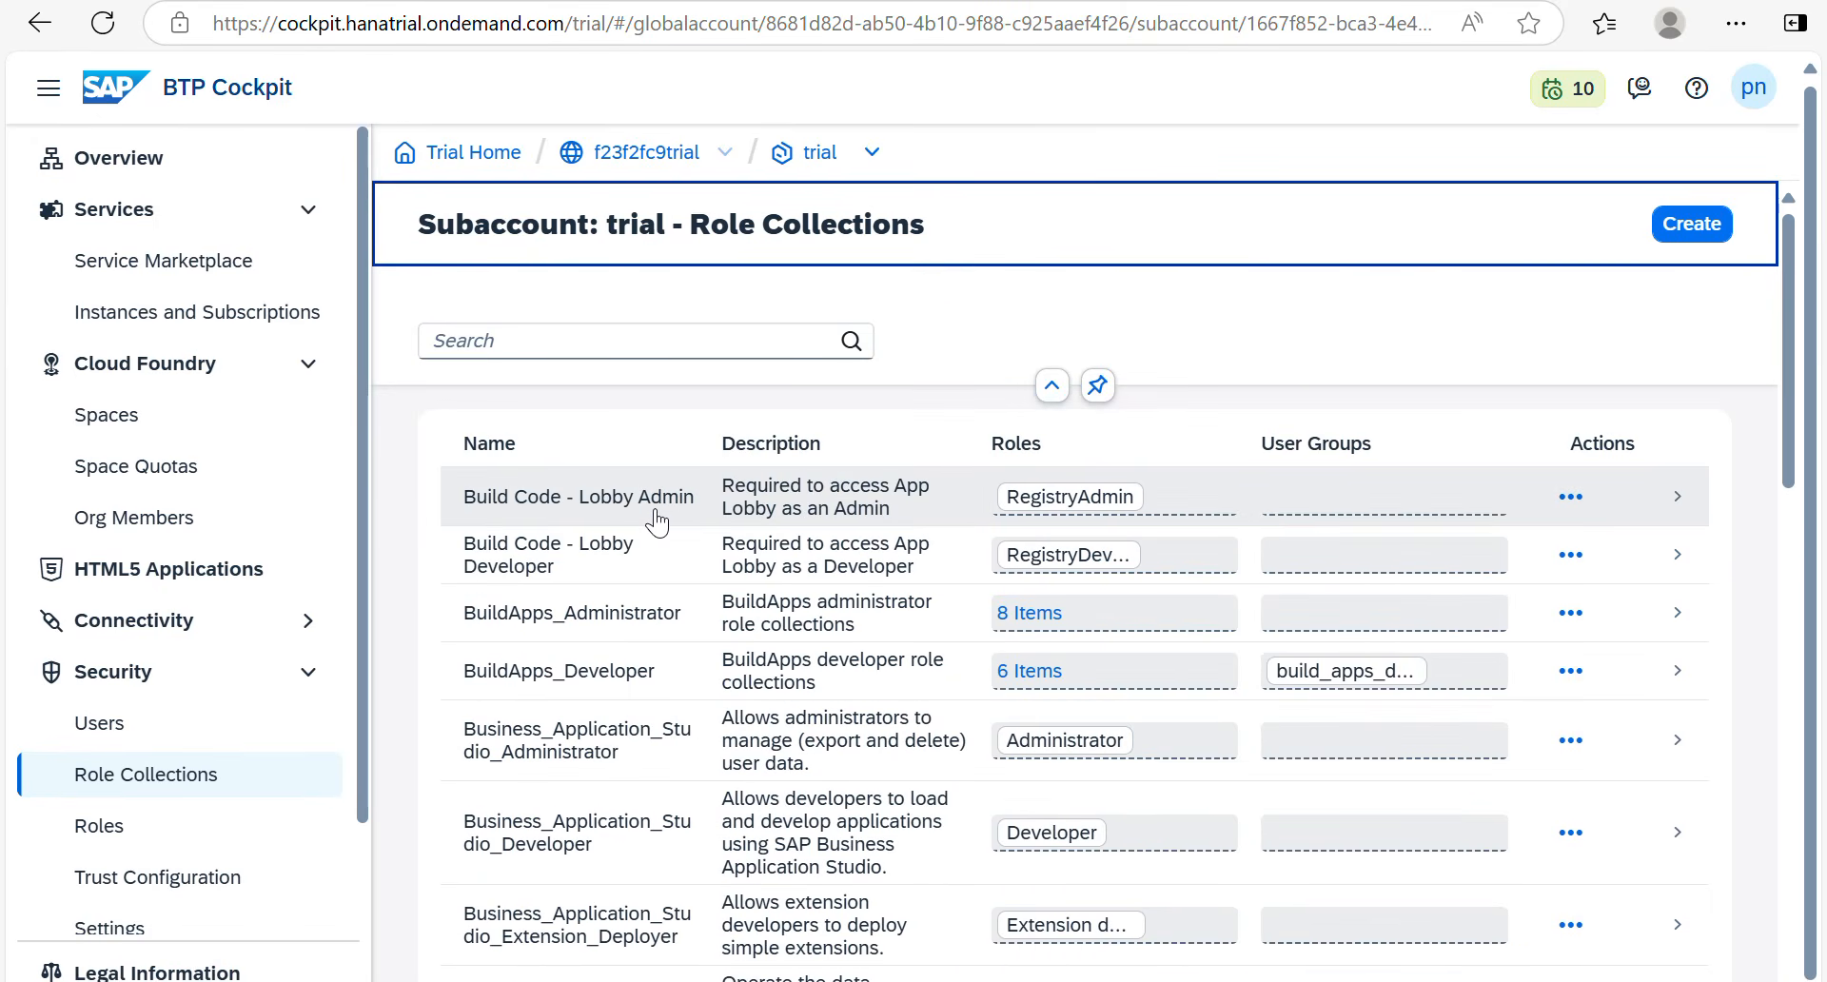
# Step: Display the subaccount's connectivity destinations and review the SAP-Build-Apps-Runtime and SFSF entries
pyautogui.click(176, 633)
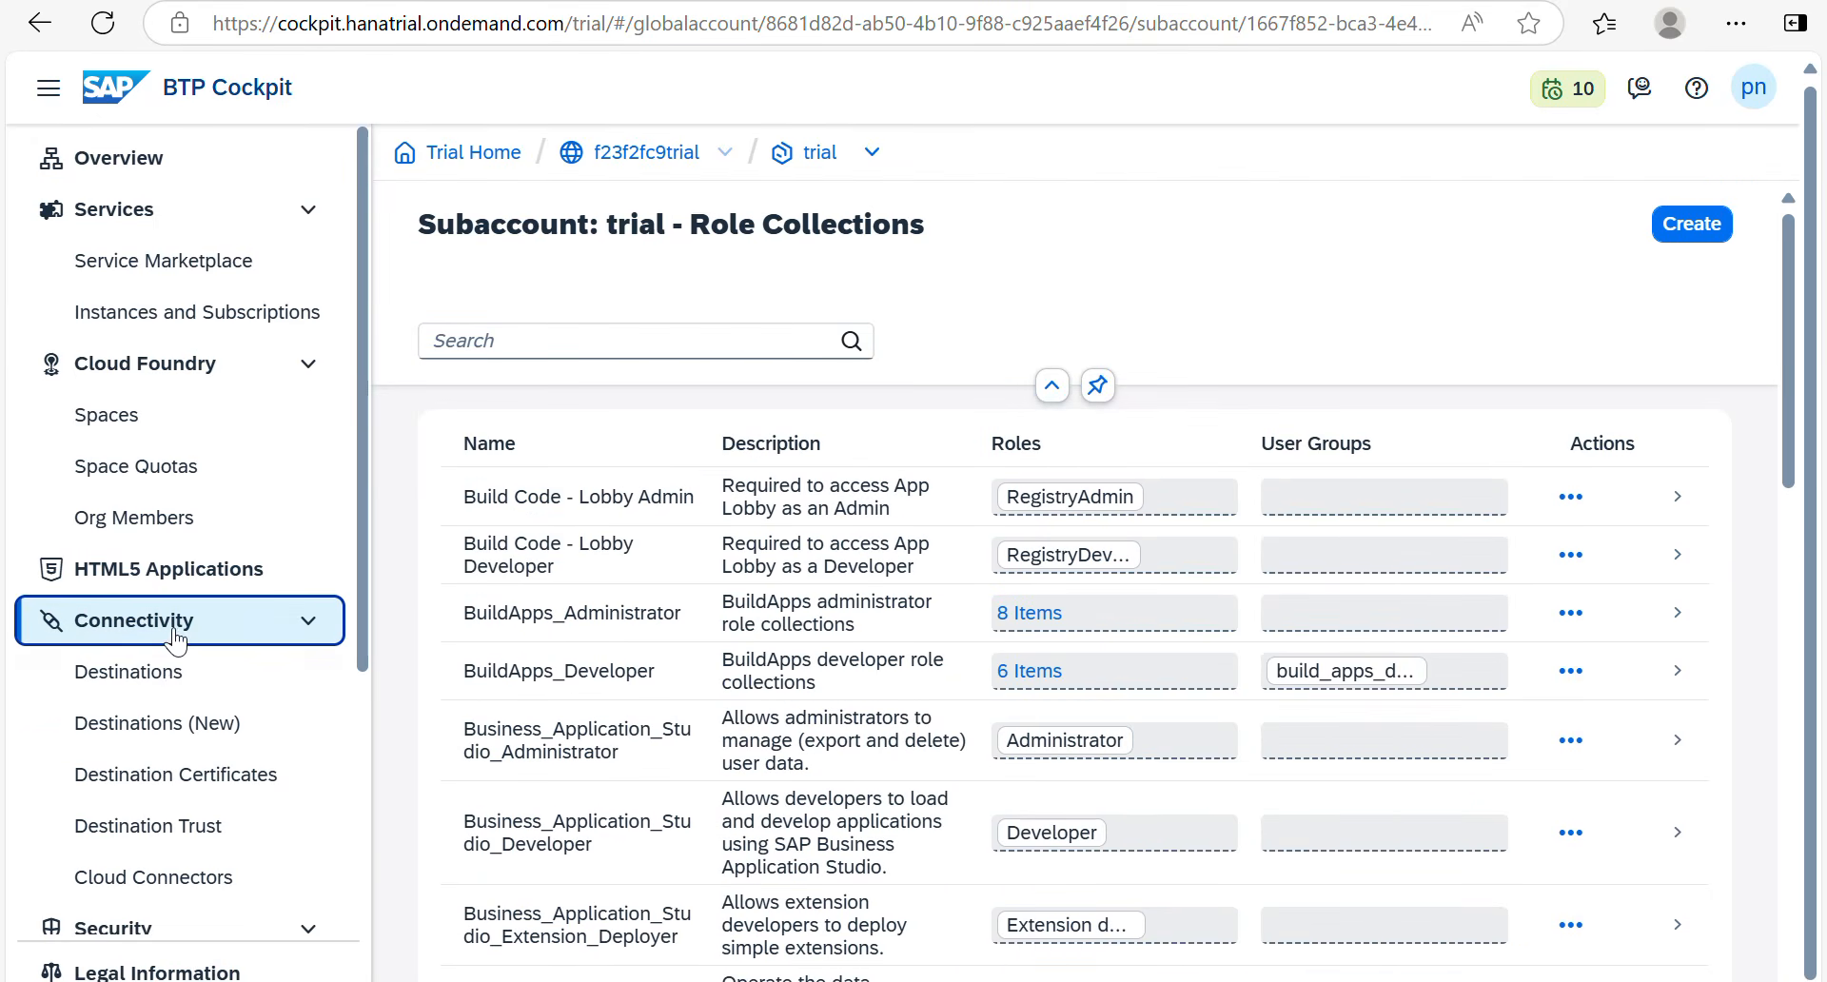
pyautogui.click(171, 672)
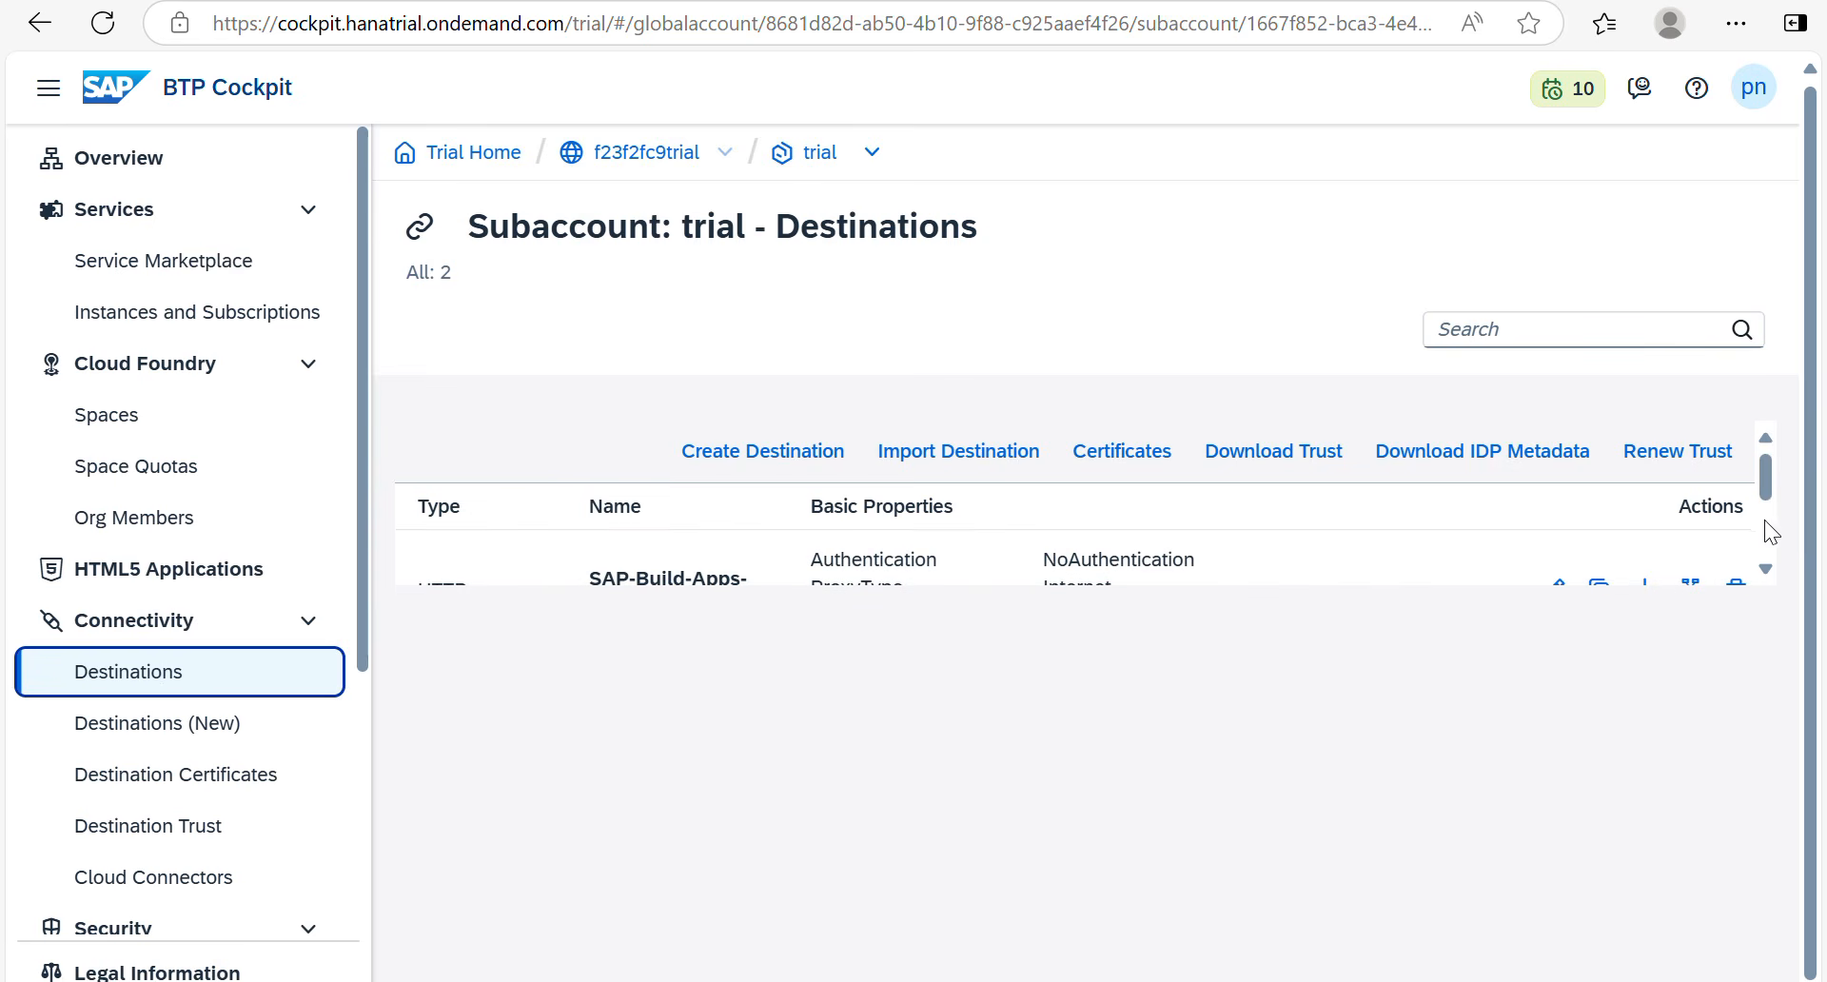
pyautogui.moveTo(1768, 487)
pyautogui.mouseDown()
pyautogui.moveTo(1765, 559)
pyautogui.moveTo(1761, 519)
pyautogui.mouseUp()
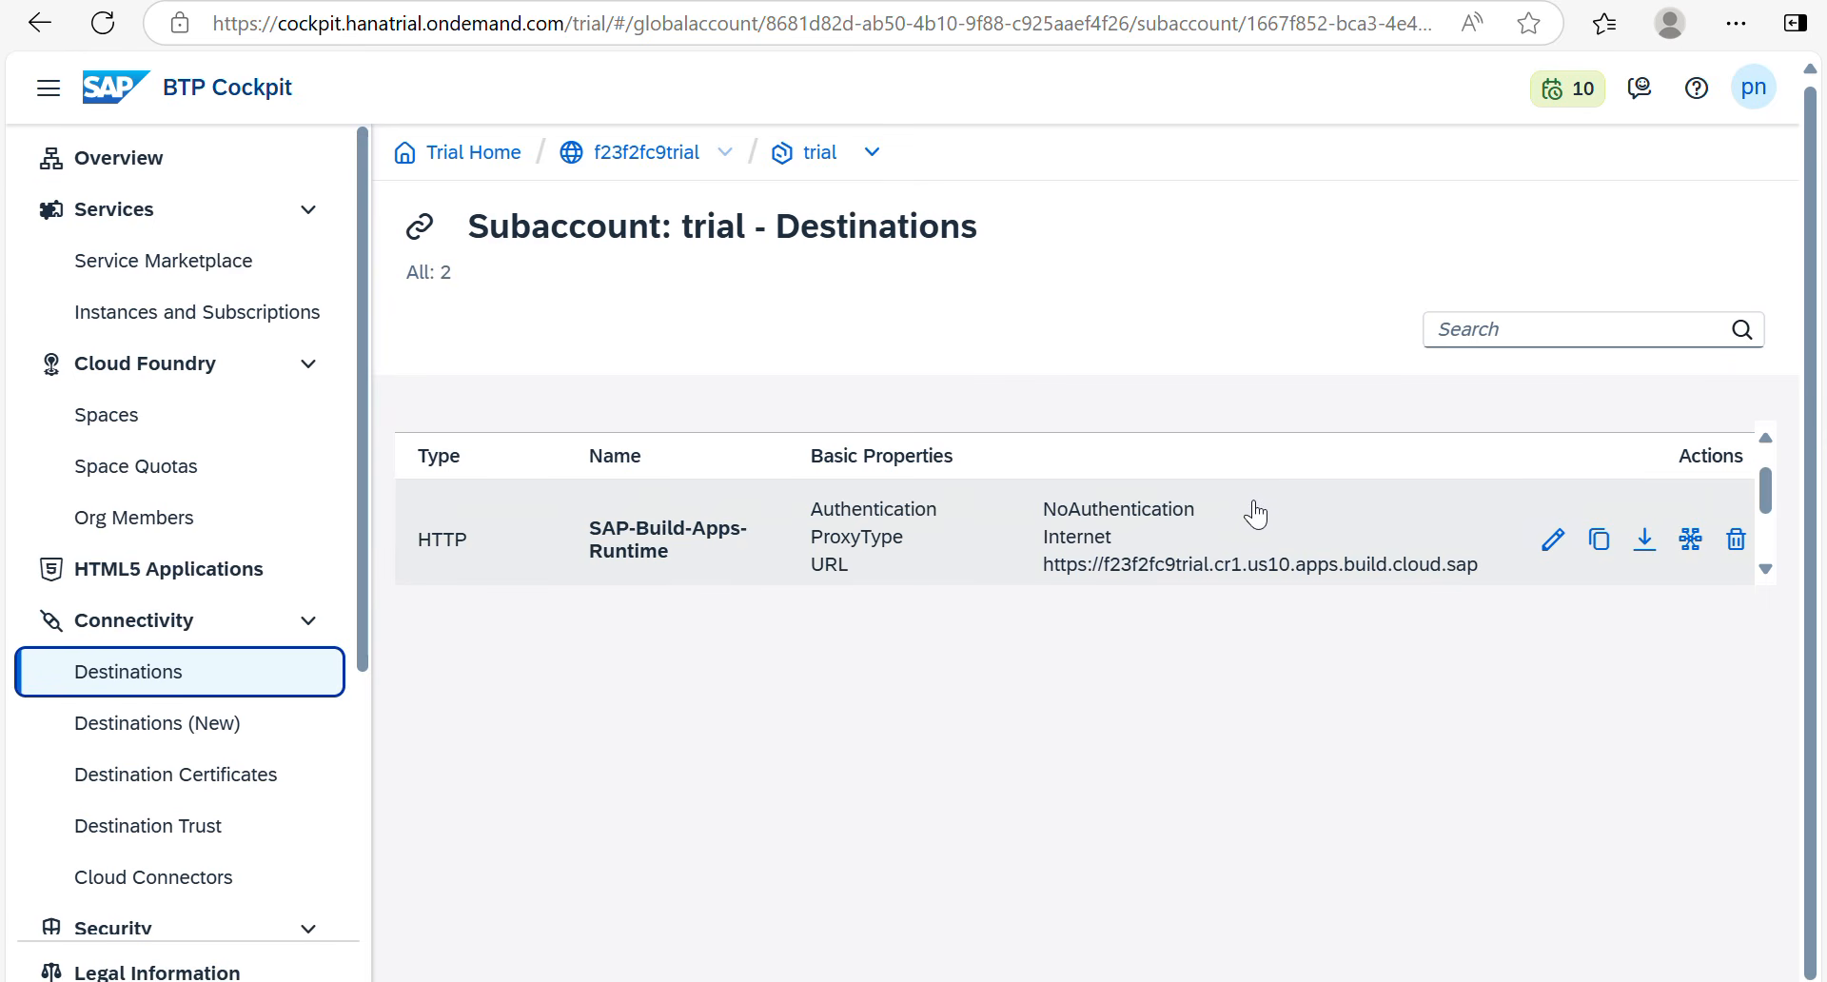
pyautogui.scroll(-2, 1254, 519)
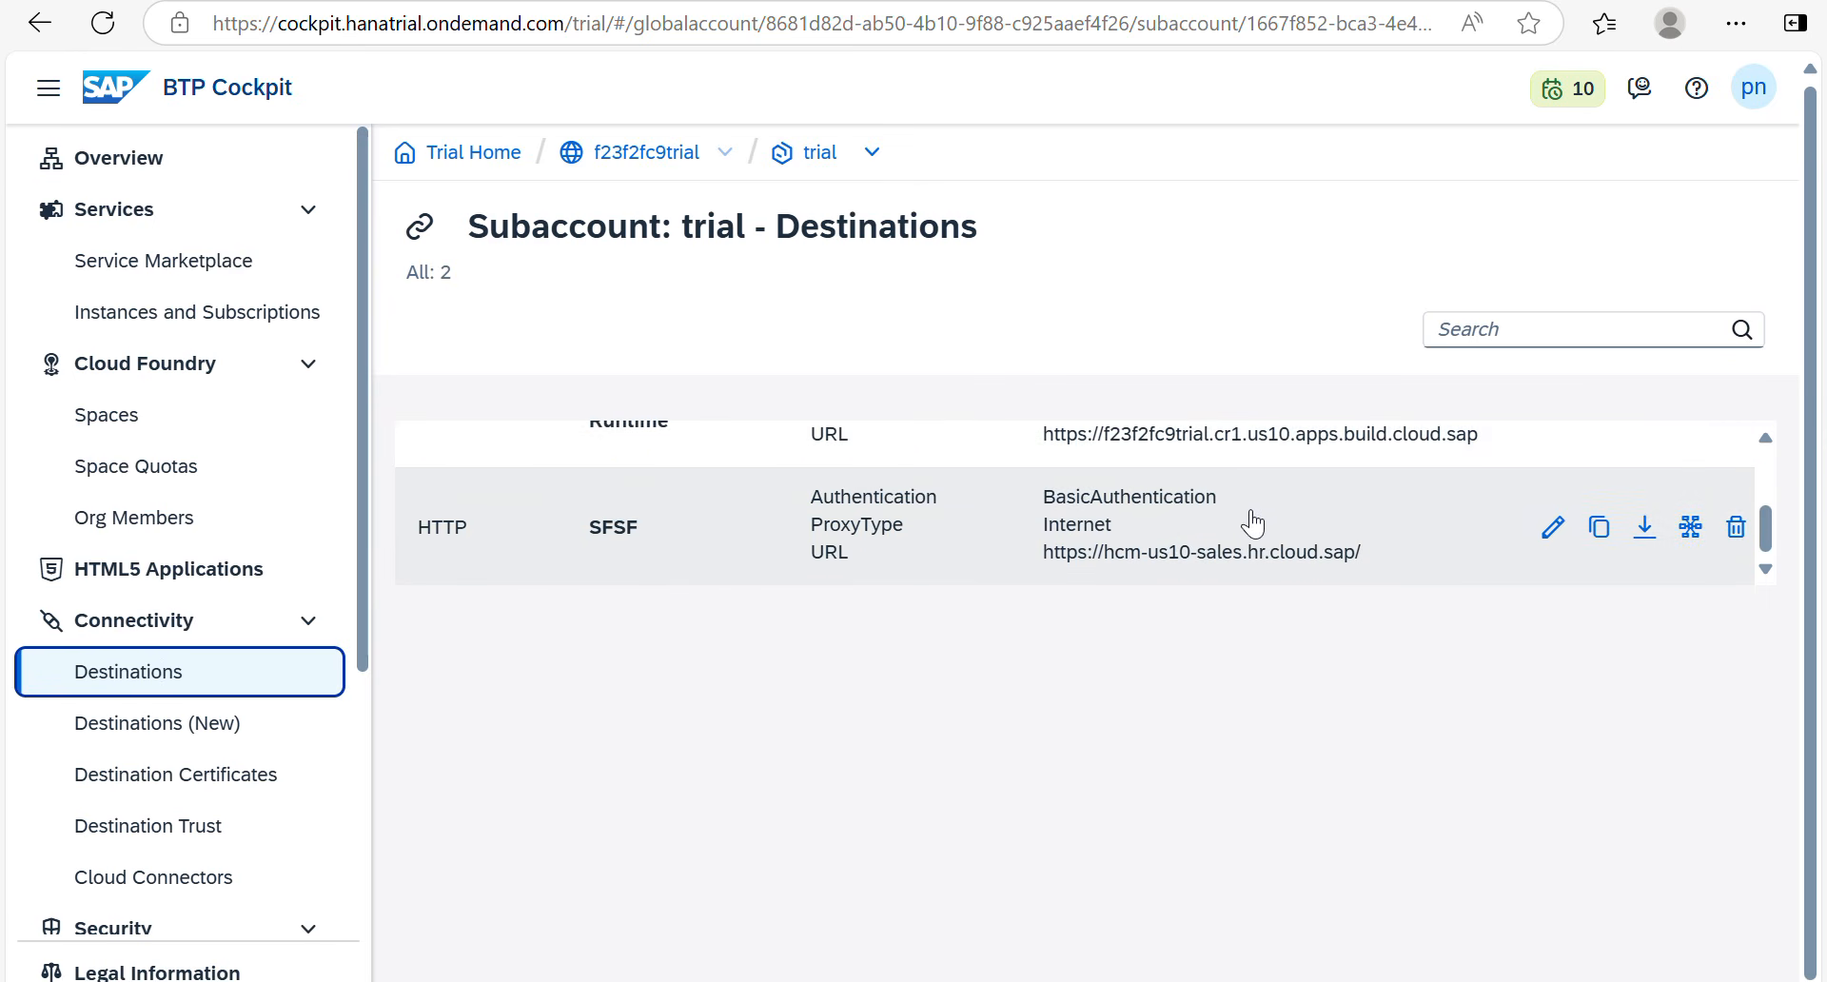
pyautogui.scroll(3, 1254, 522)
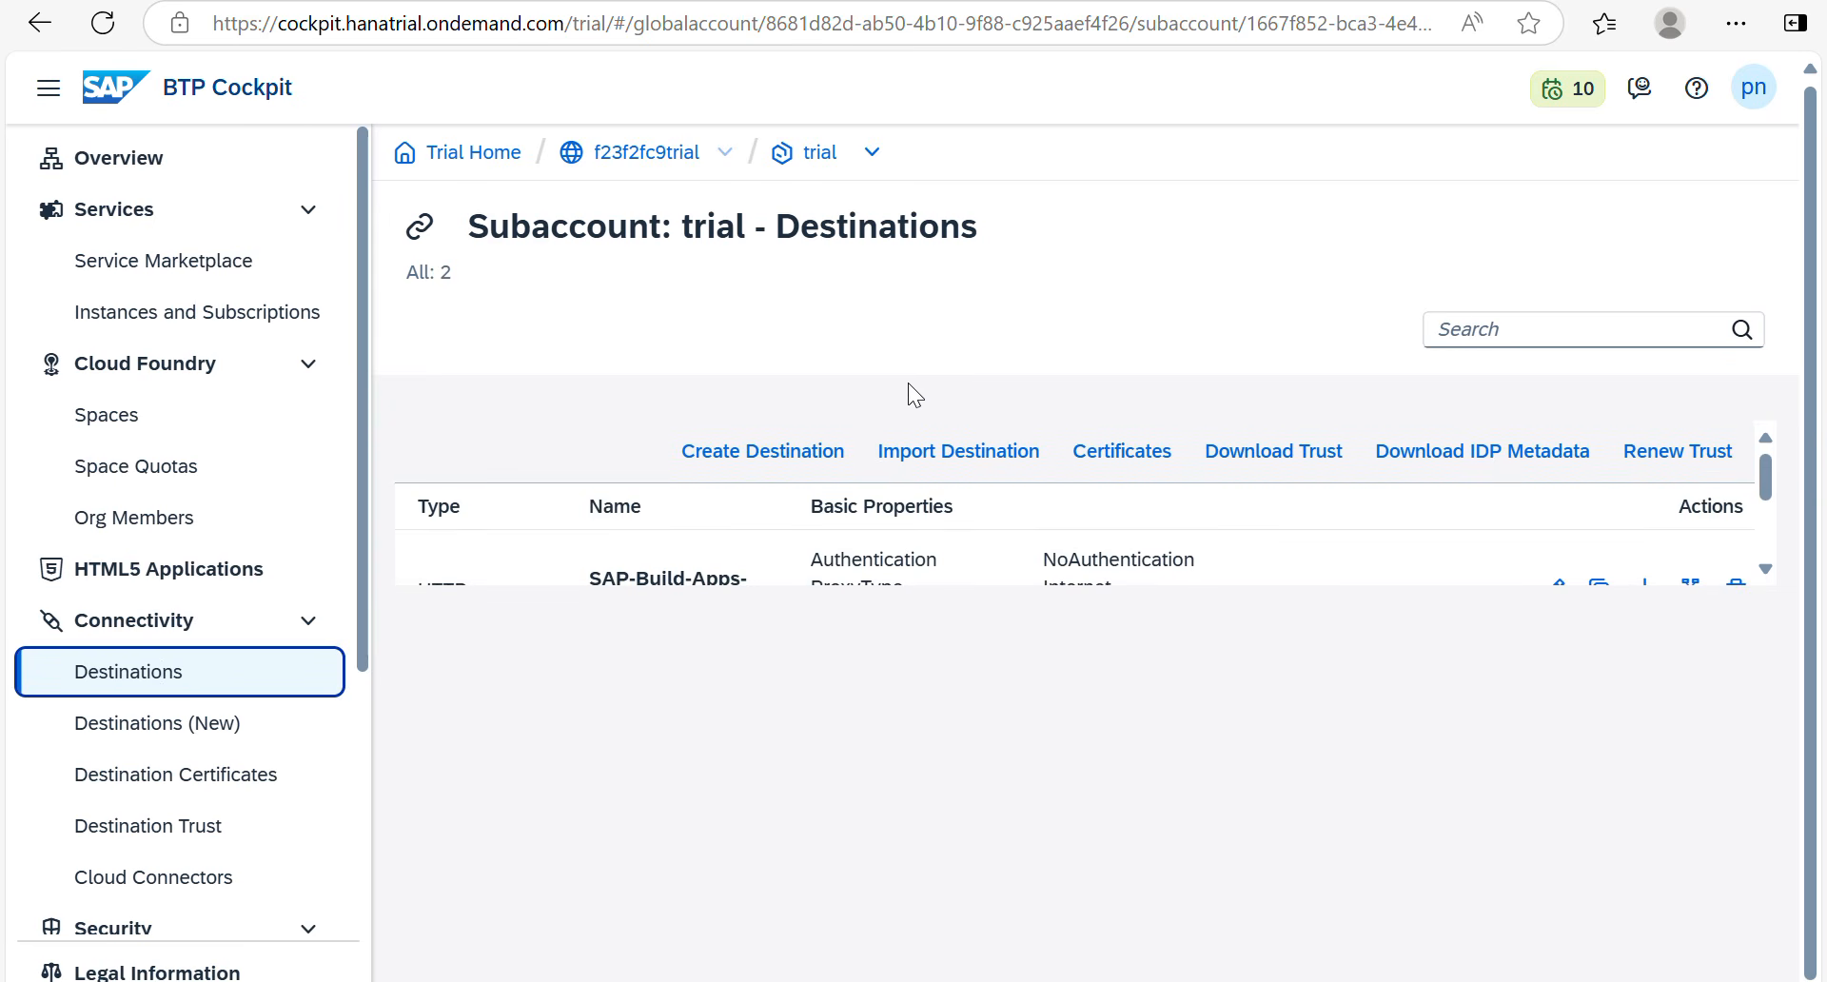
# Step: Open the details of the SAP Build Apps subscription in the trial subaccount and launch the application
pyautogui.click(310, 322)
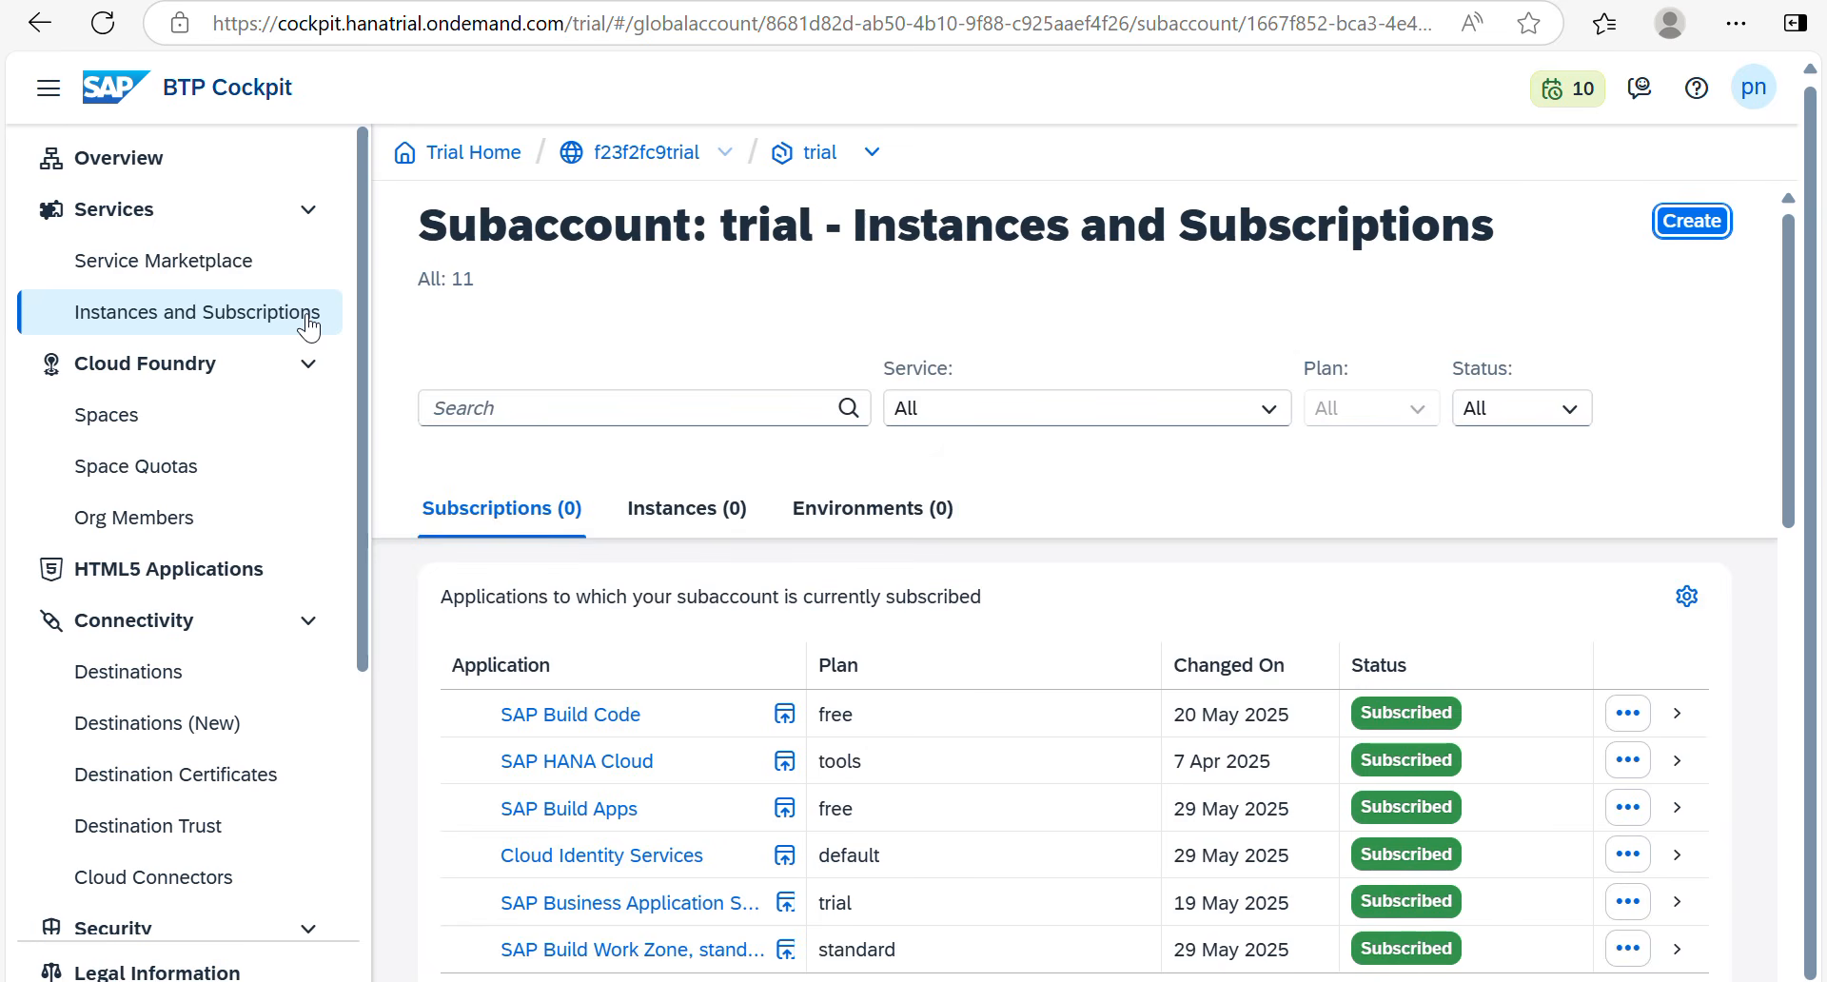
pyautogui.scroll(-2, 609, 723)
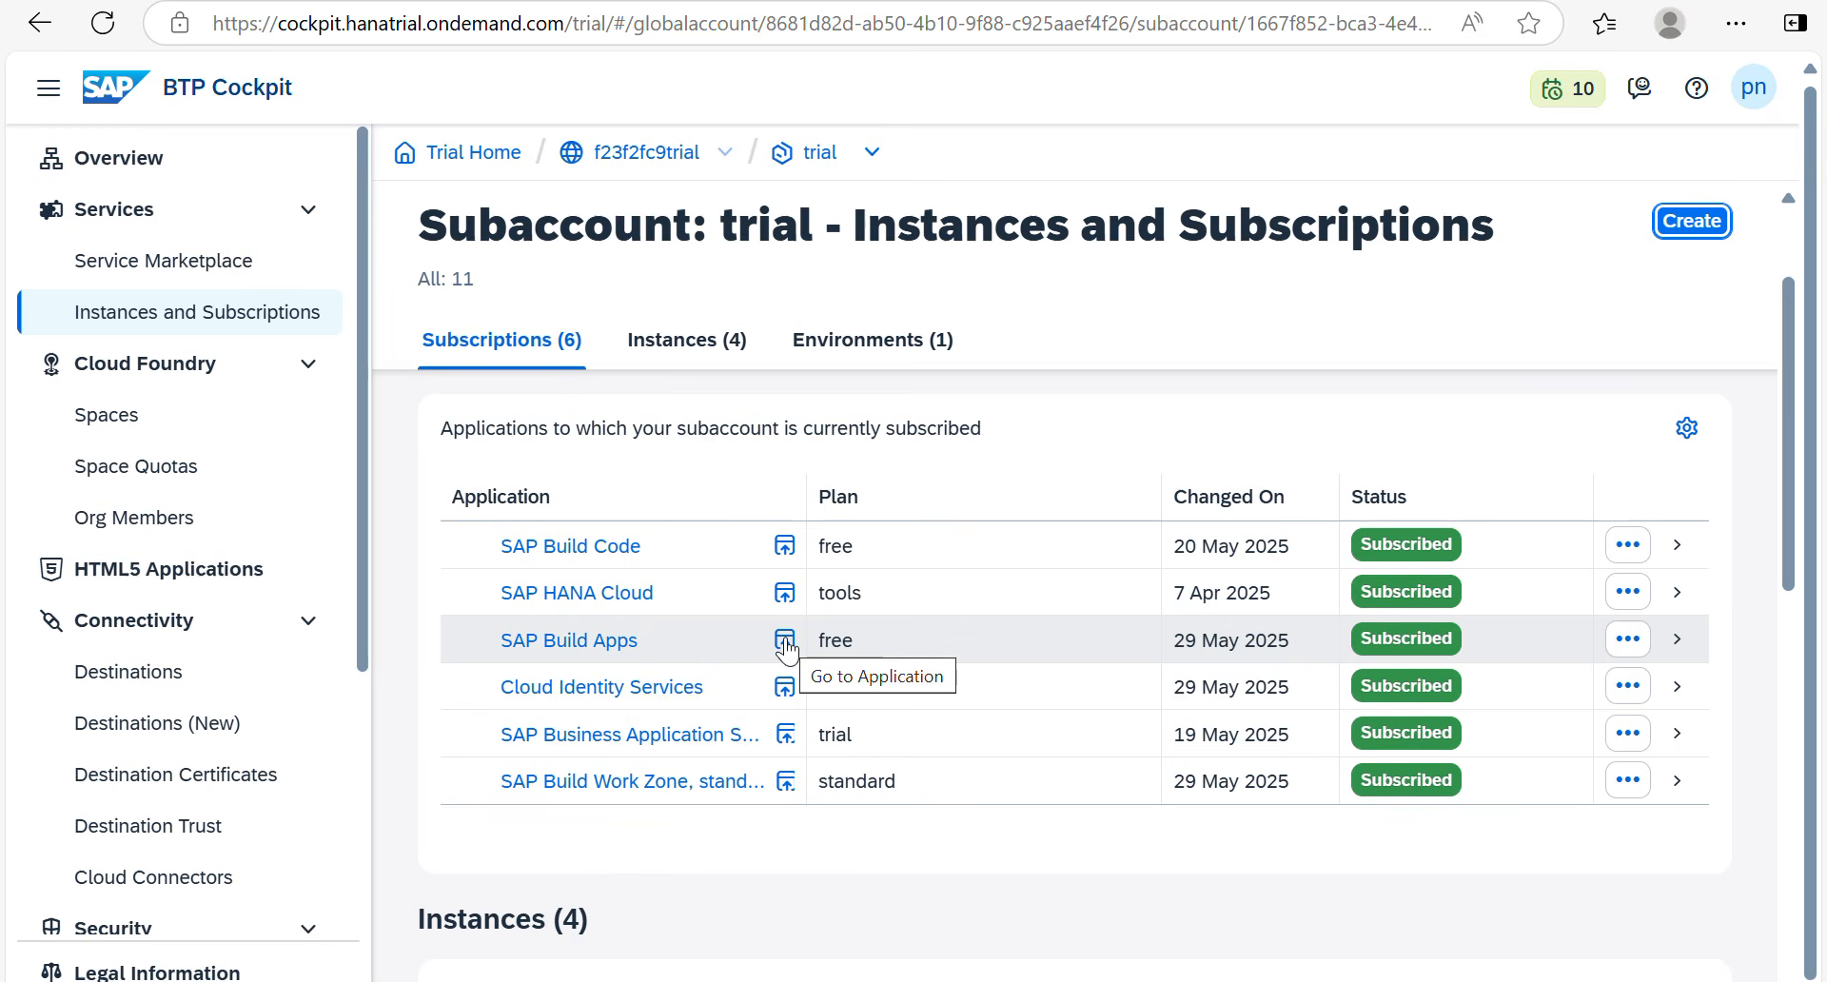
pyautogui.click(1677, 644)
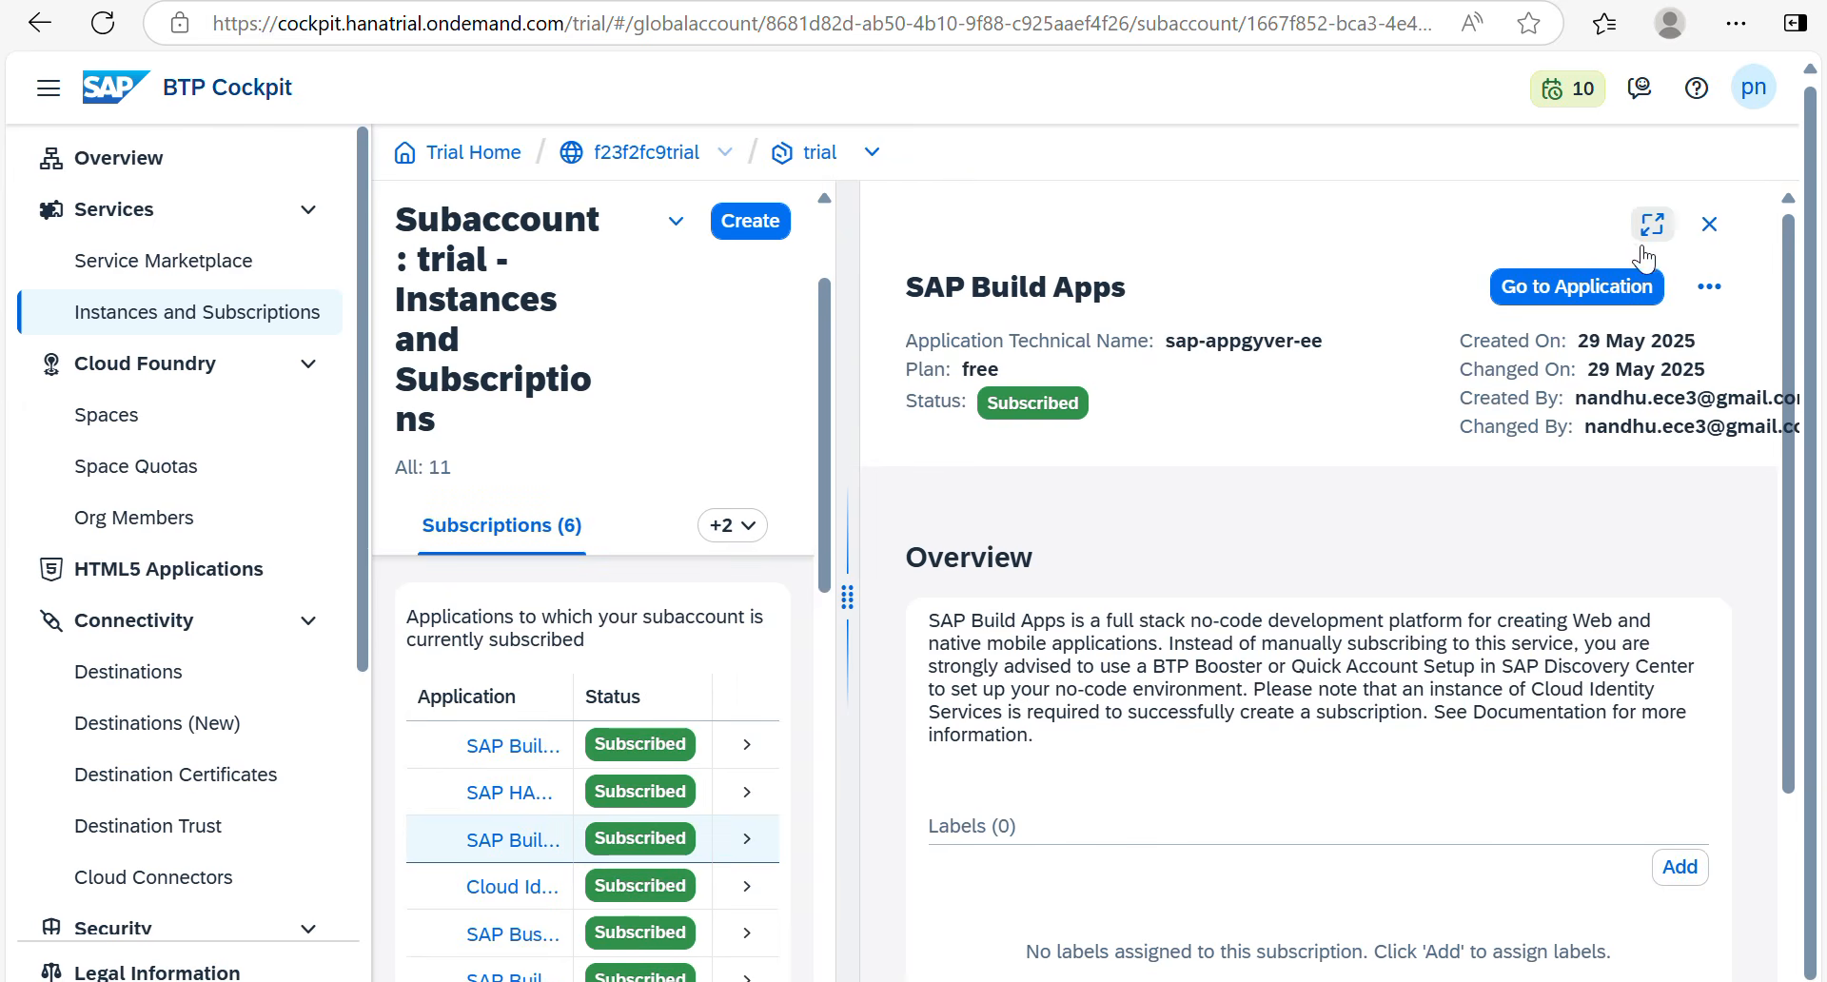
pyautogui.click(1603, 286)
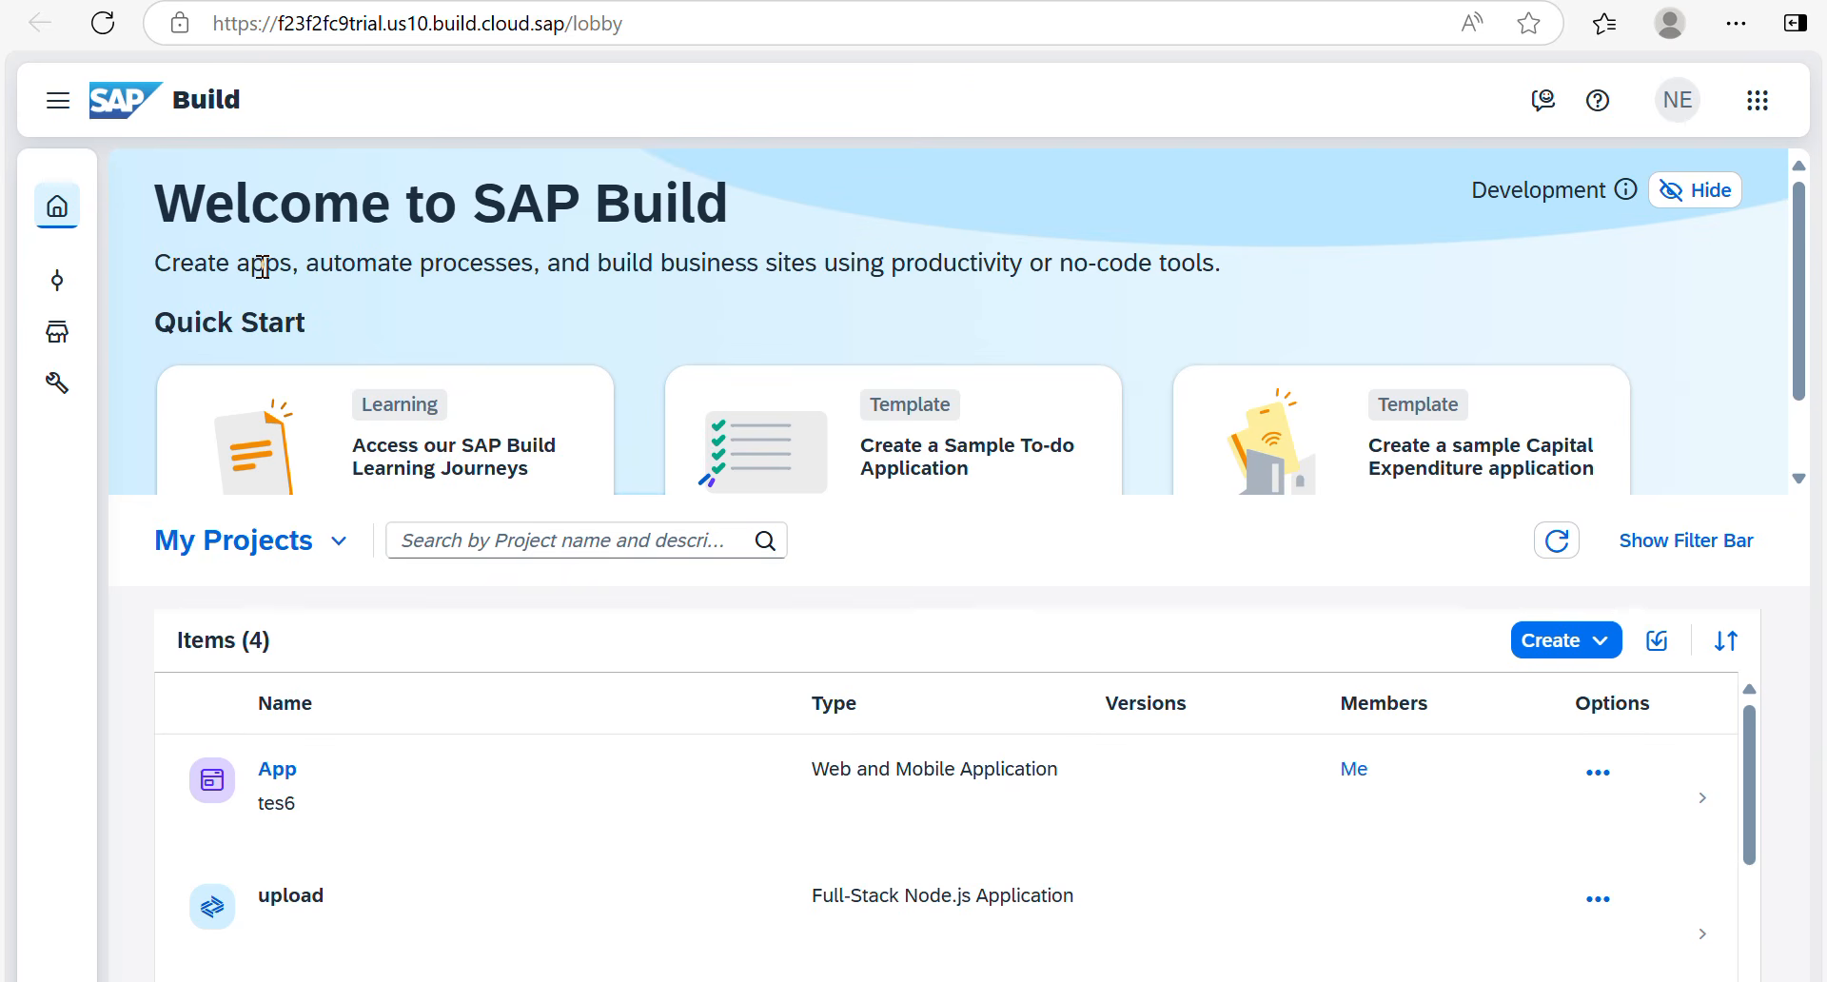
# Step: Close the SAP Build Apps subscription's details in the BTP Cockpit and switch back to the SAP Build lobby
pyautogui.hotkey('ctrl', 'shift', 'Tab')
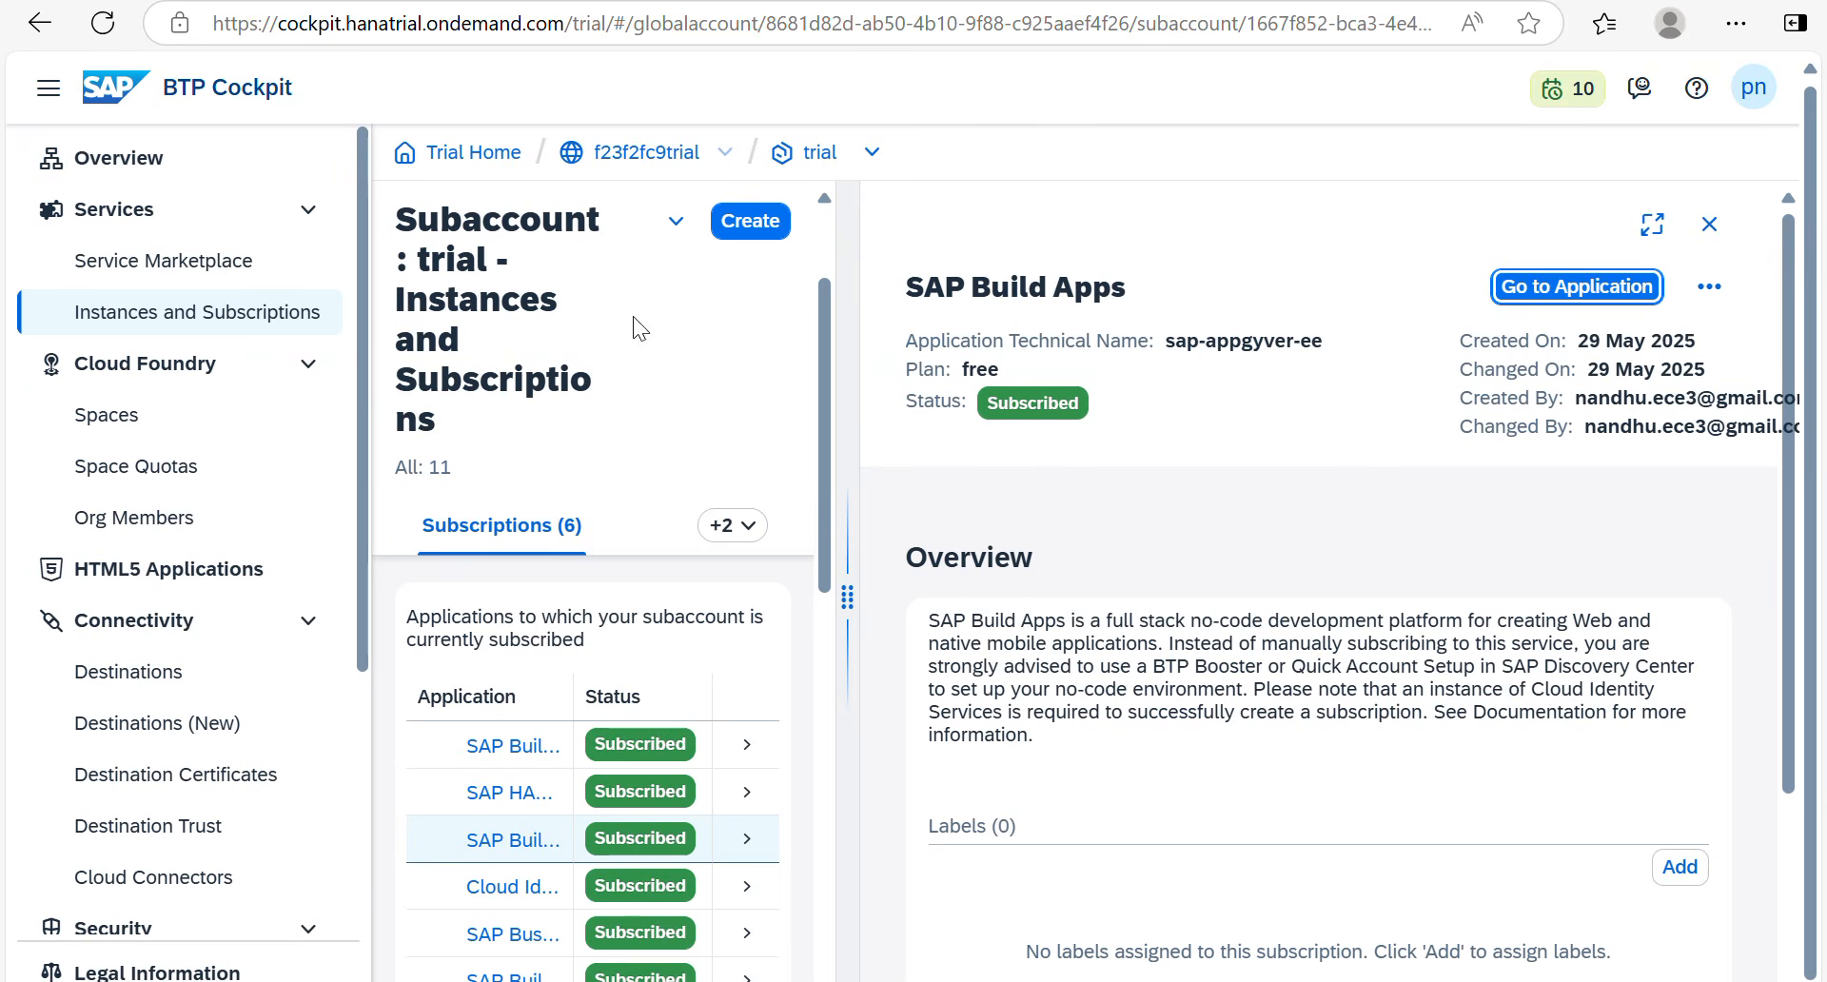
pyautogui.click(1711, 225)
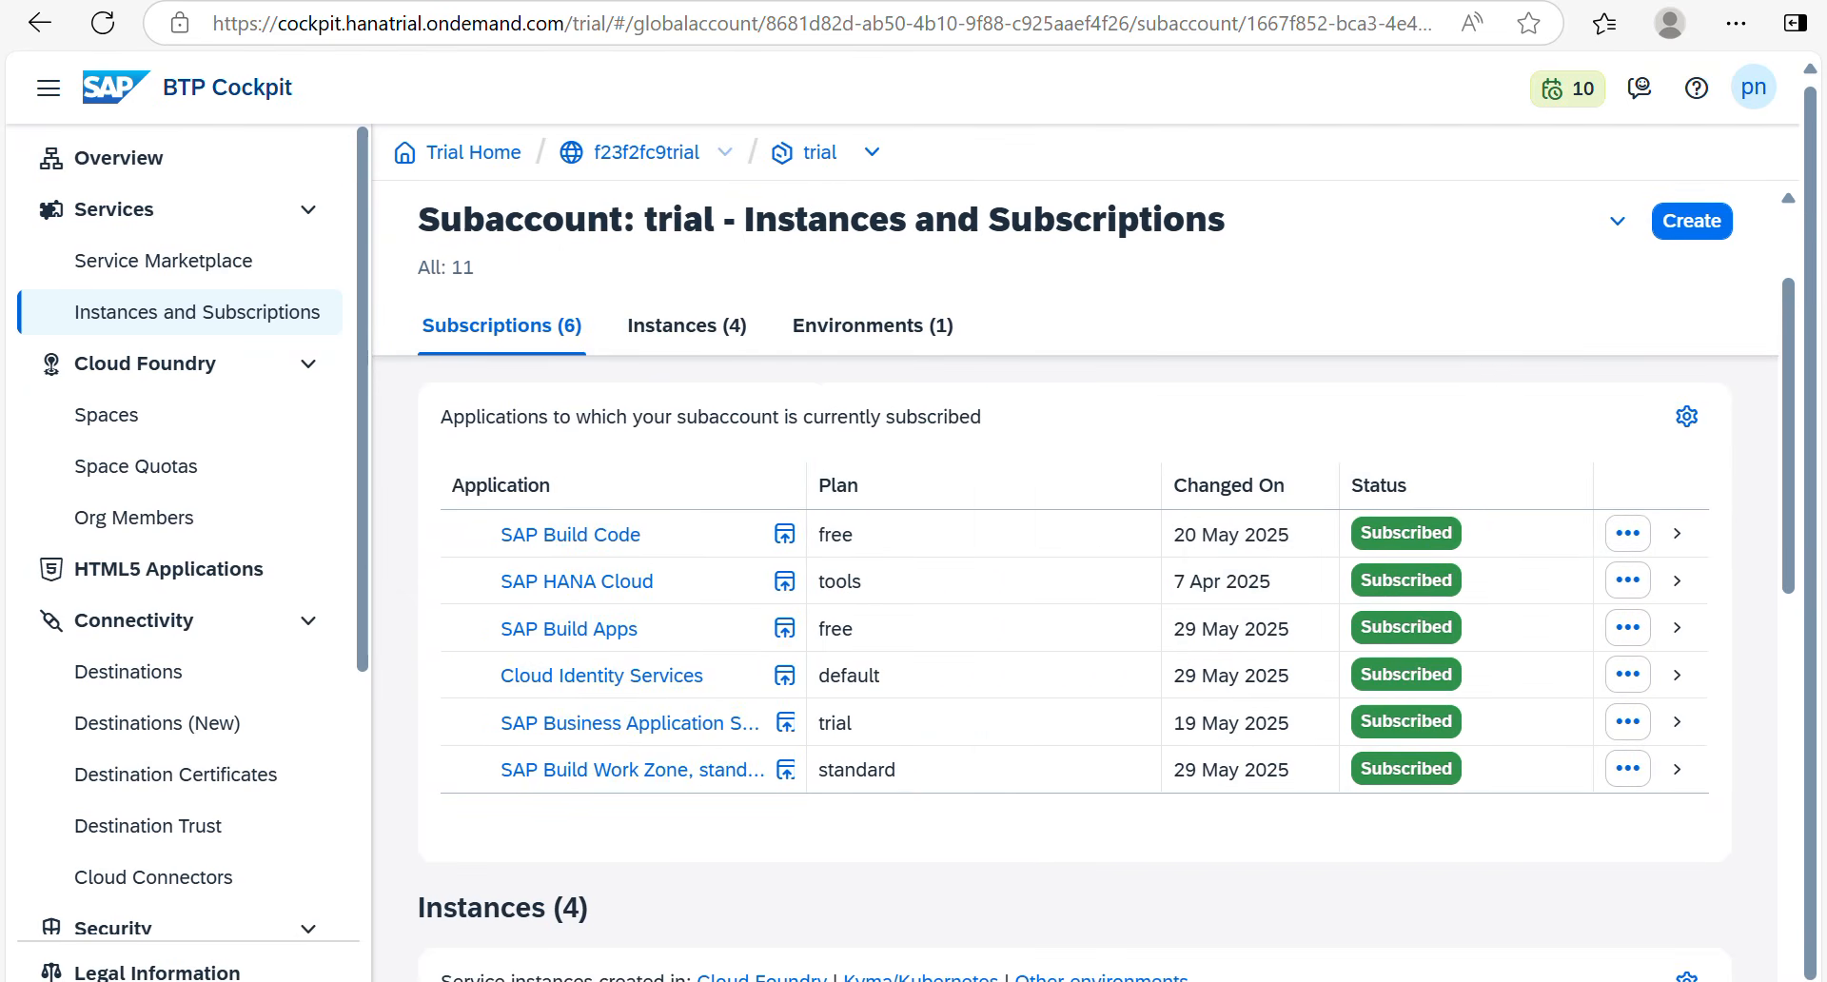
pyautogui.hotkey('ctrl', 'Tab')
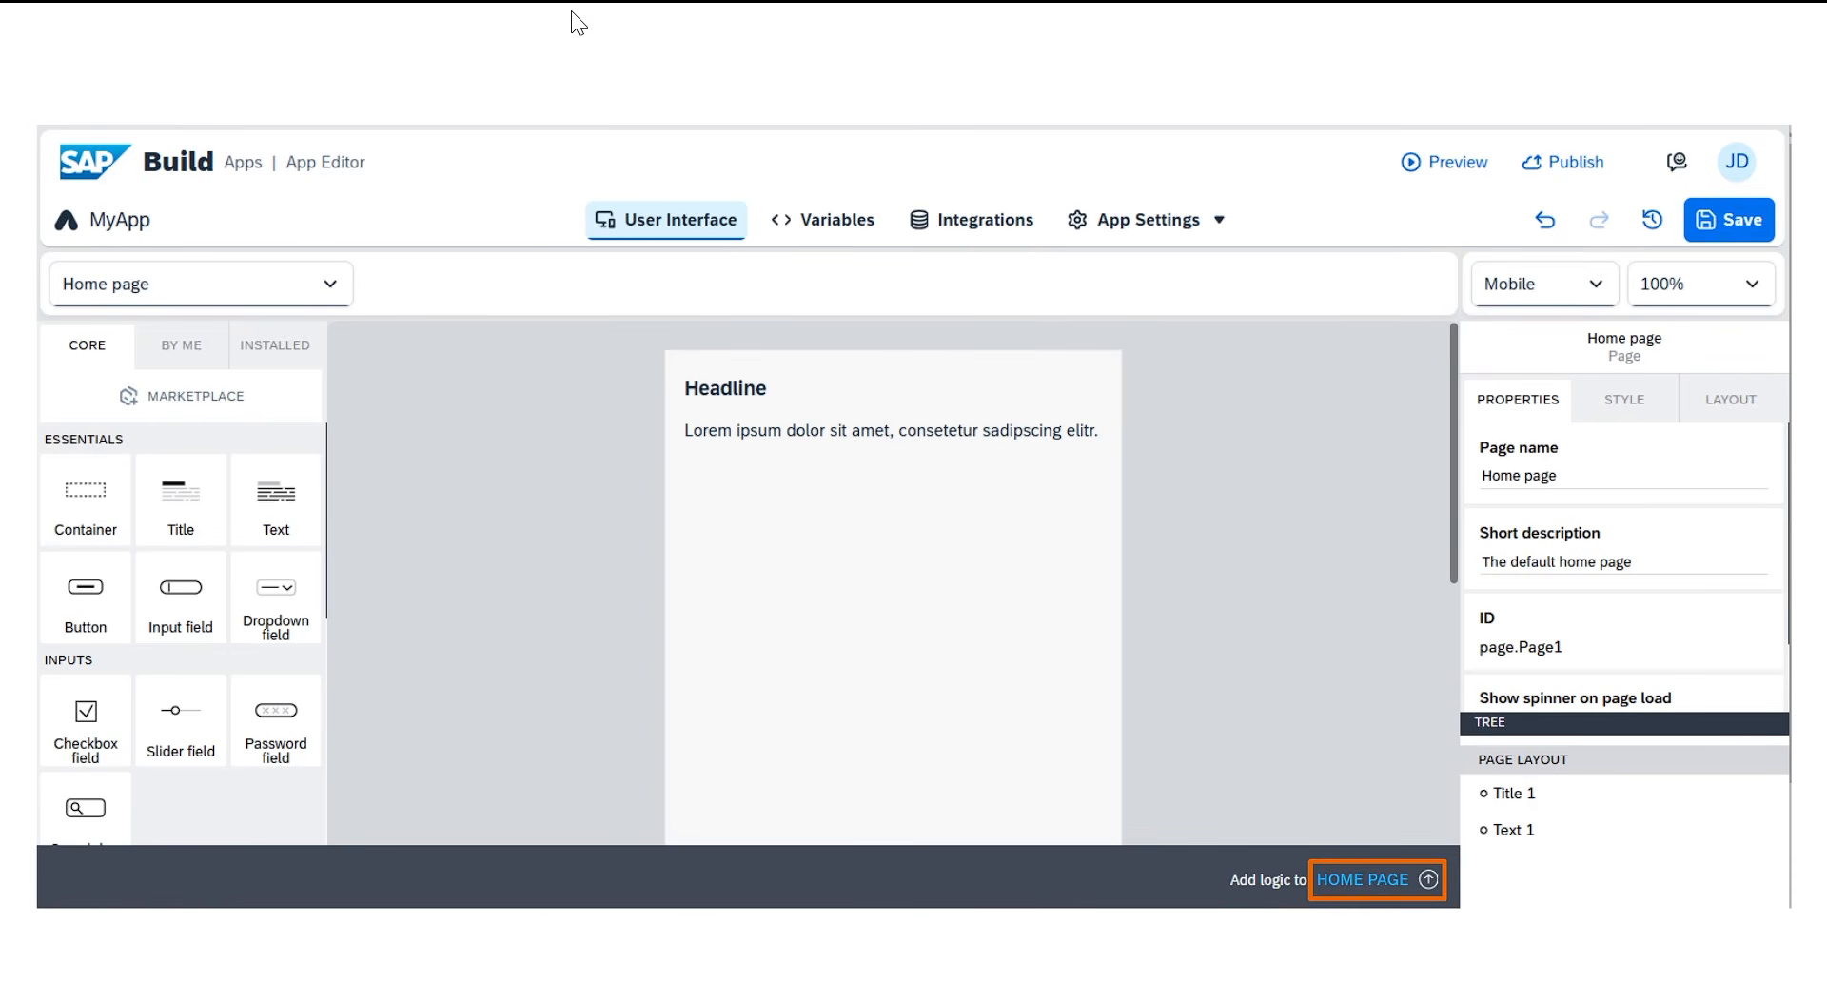
# Step: Look at the tenant configuration in the SAP Build Control Tower and return to the lobby with the side navigation collapsed
pyautogui.moveTo(647, 2)
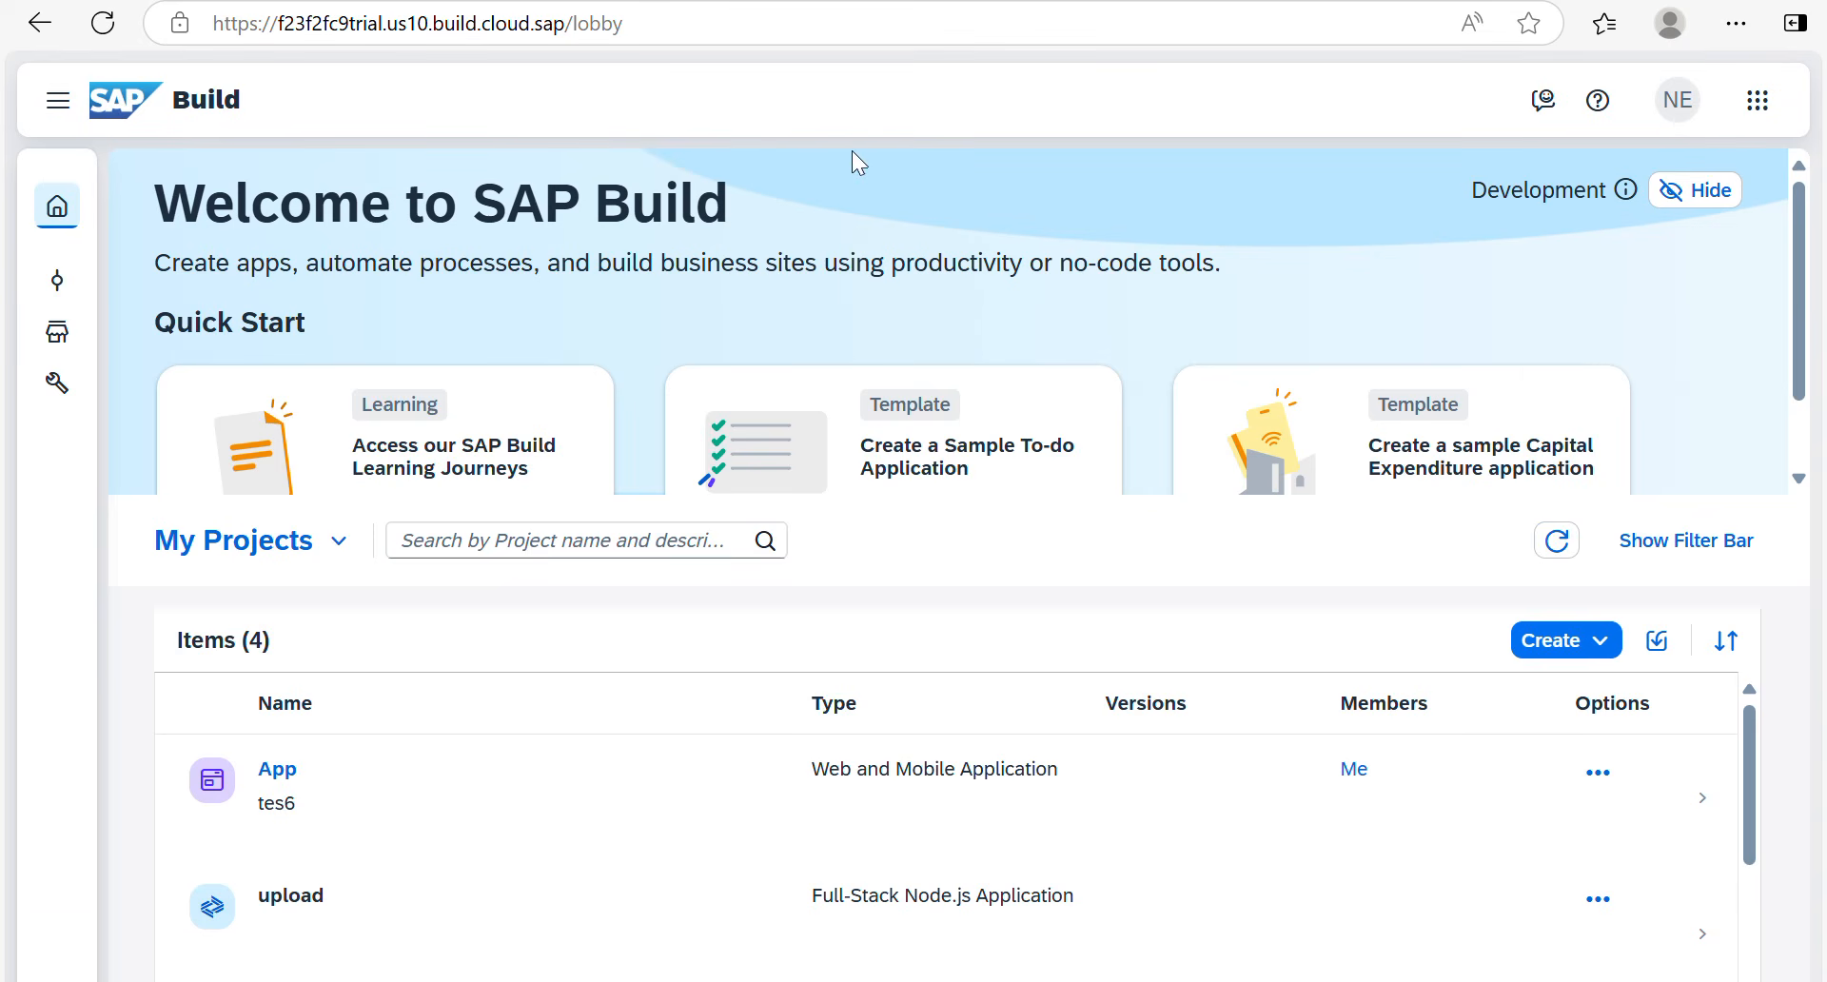
pyautogui.click(76, 110)
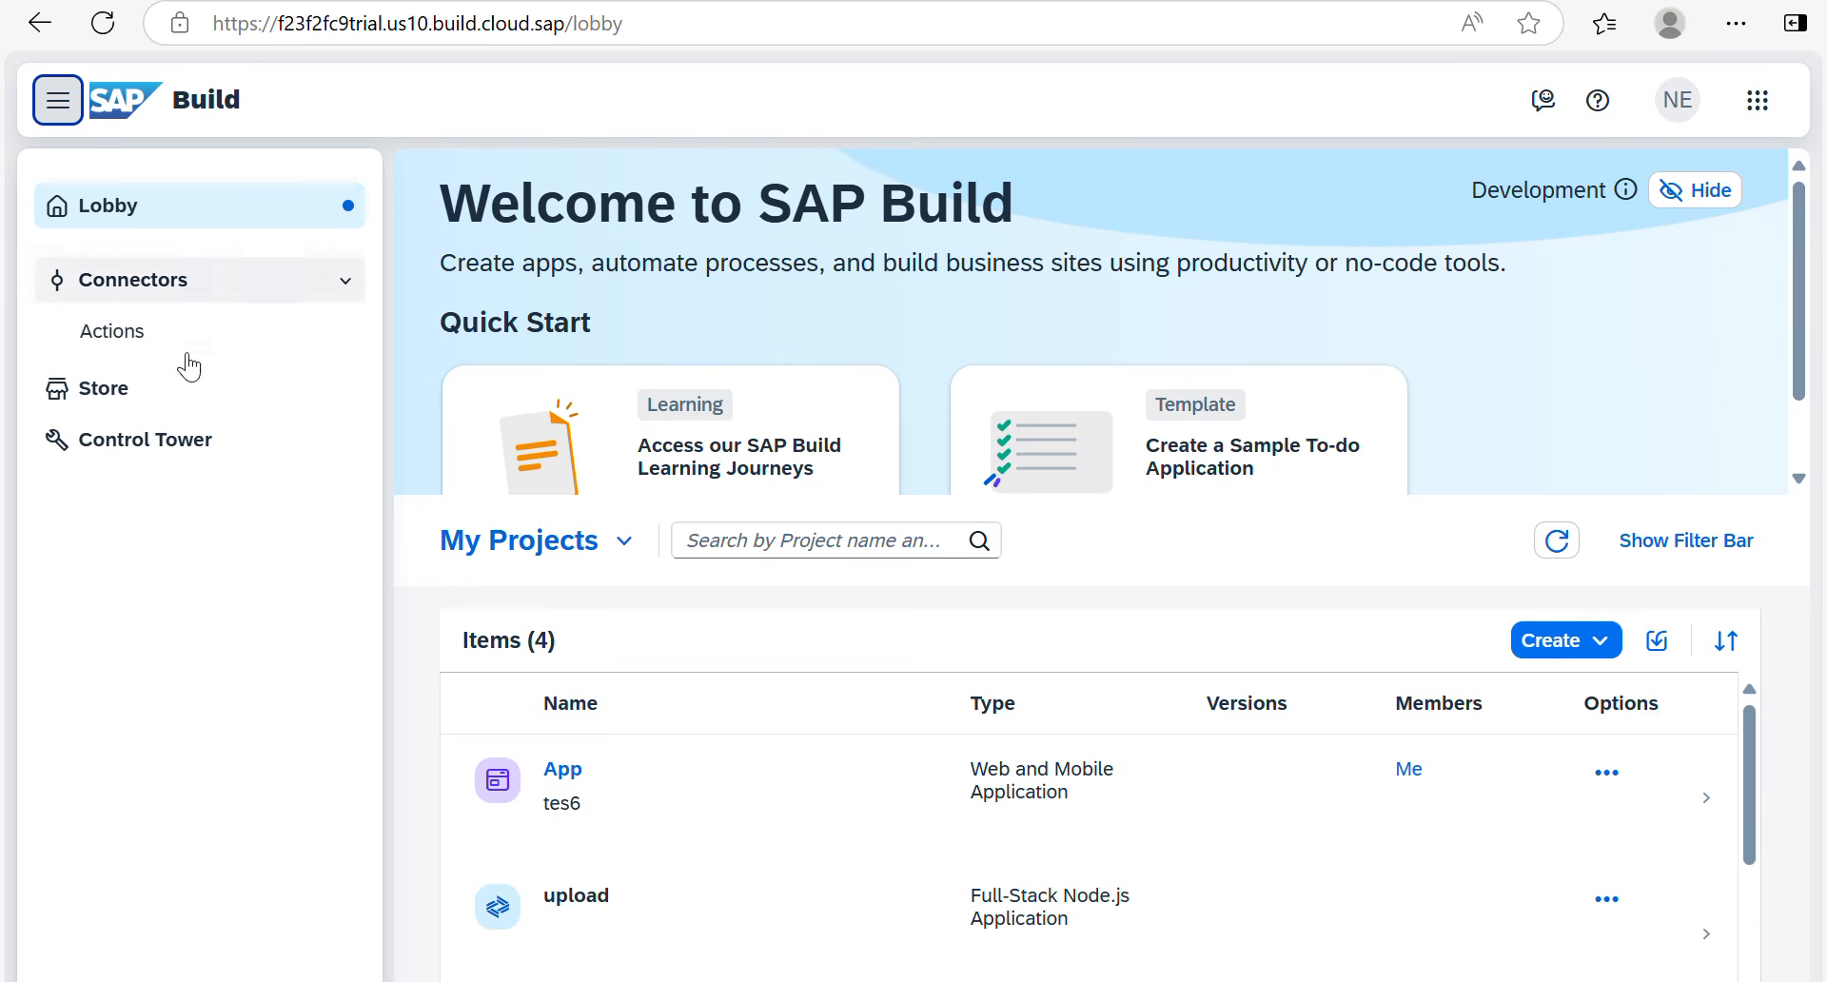
pyautogui.click(177, 453)
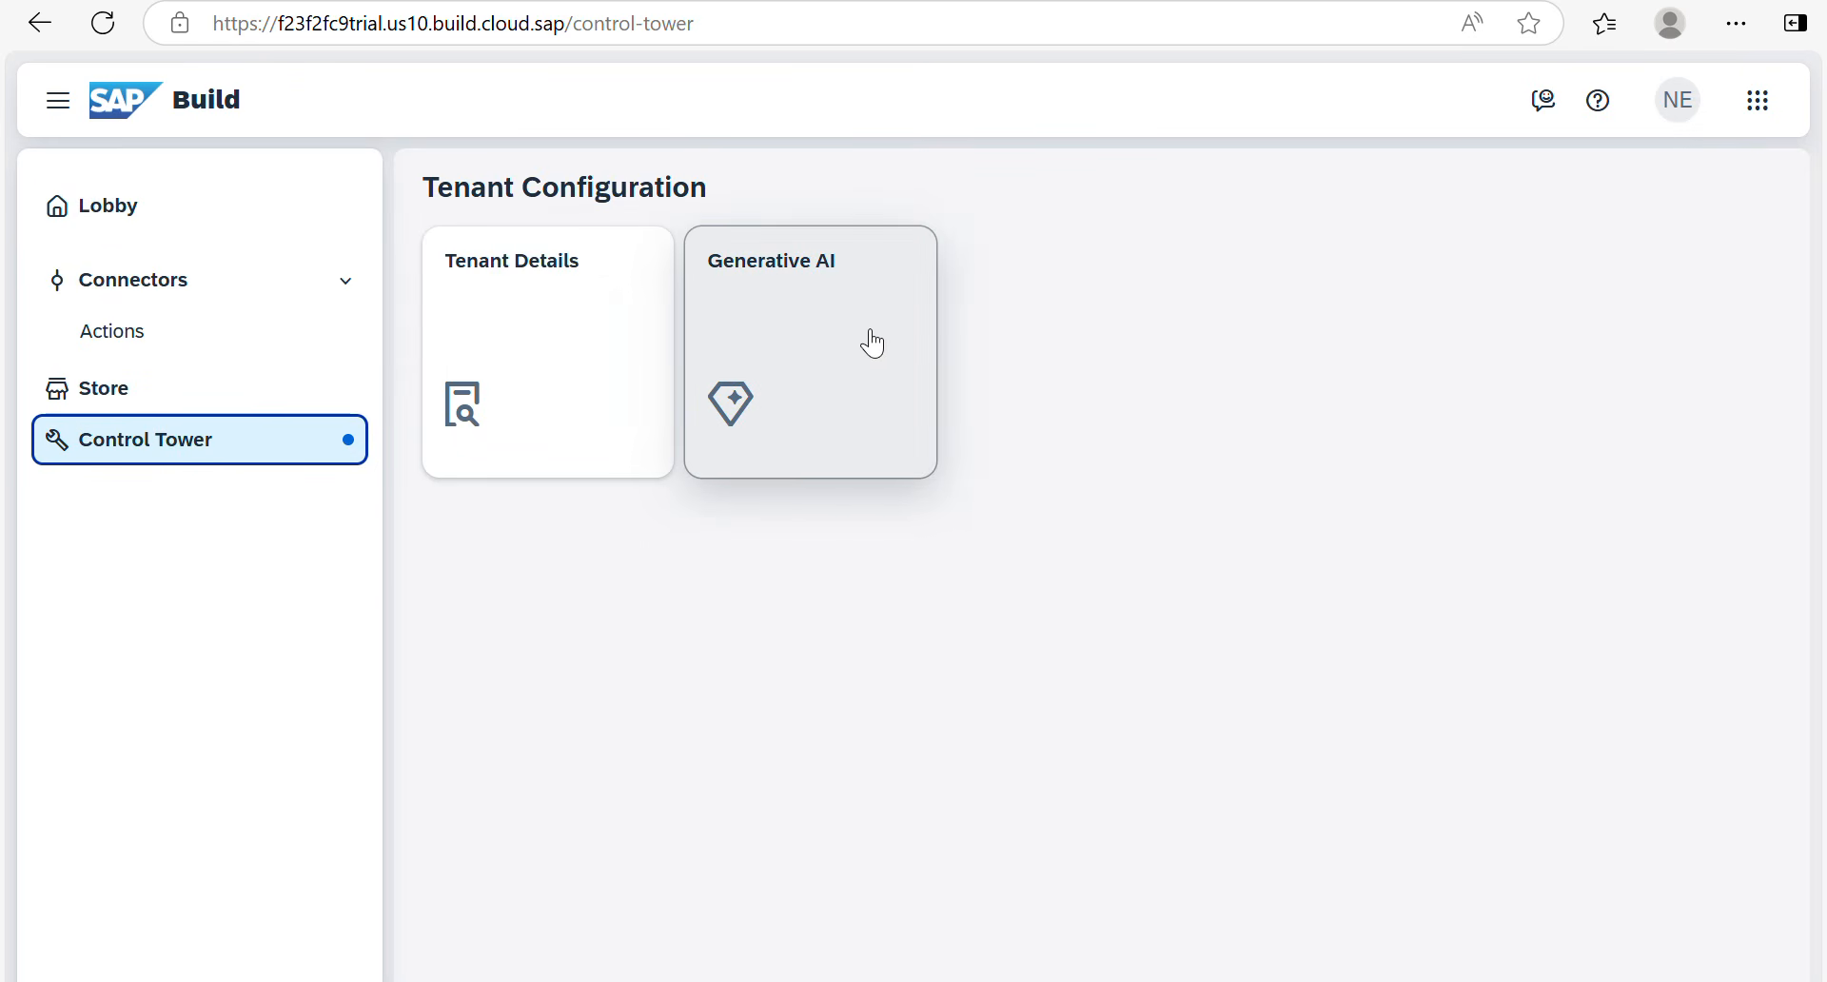
pyautogui.click(228, 217)
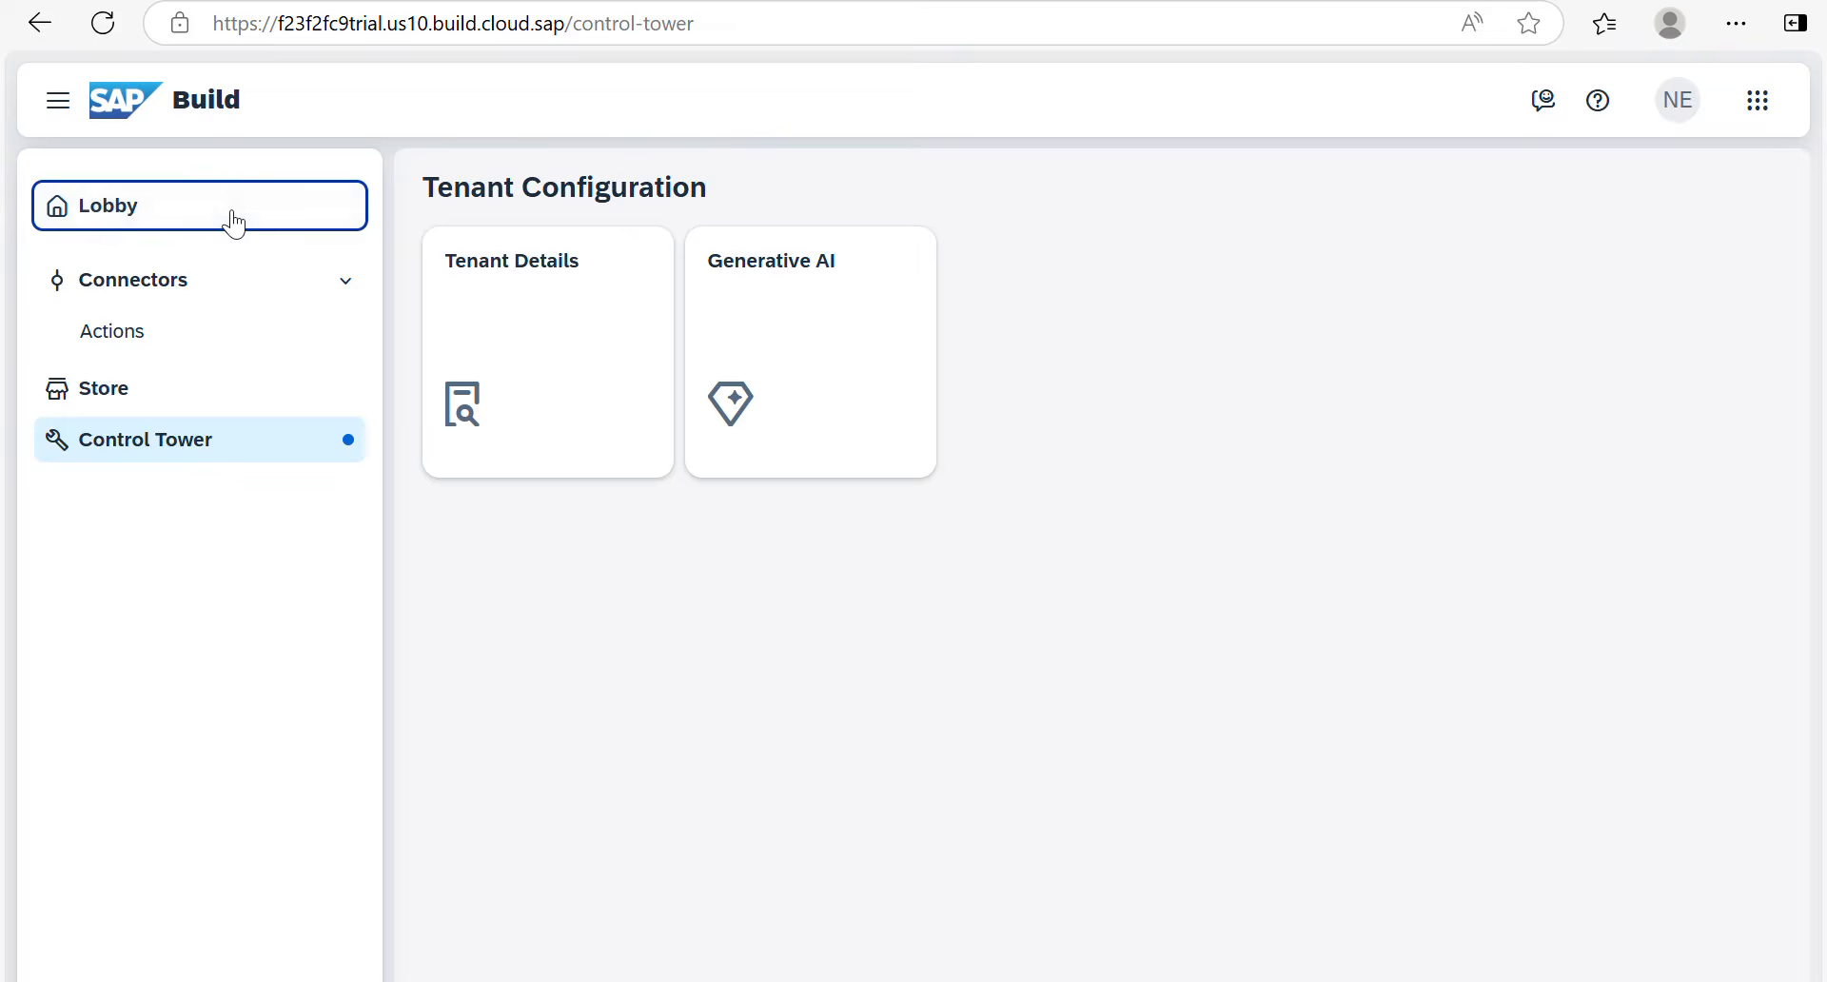
pyautogui.click(57, 103)
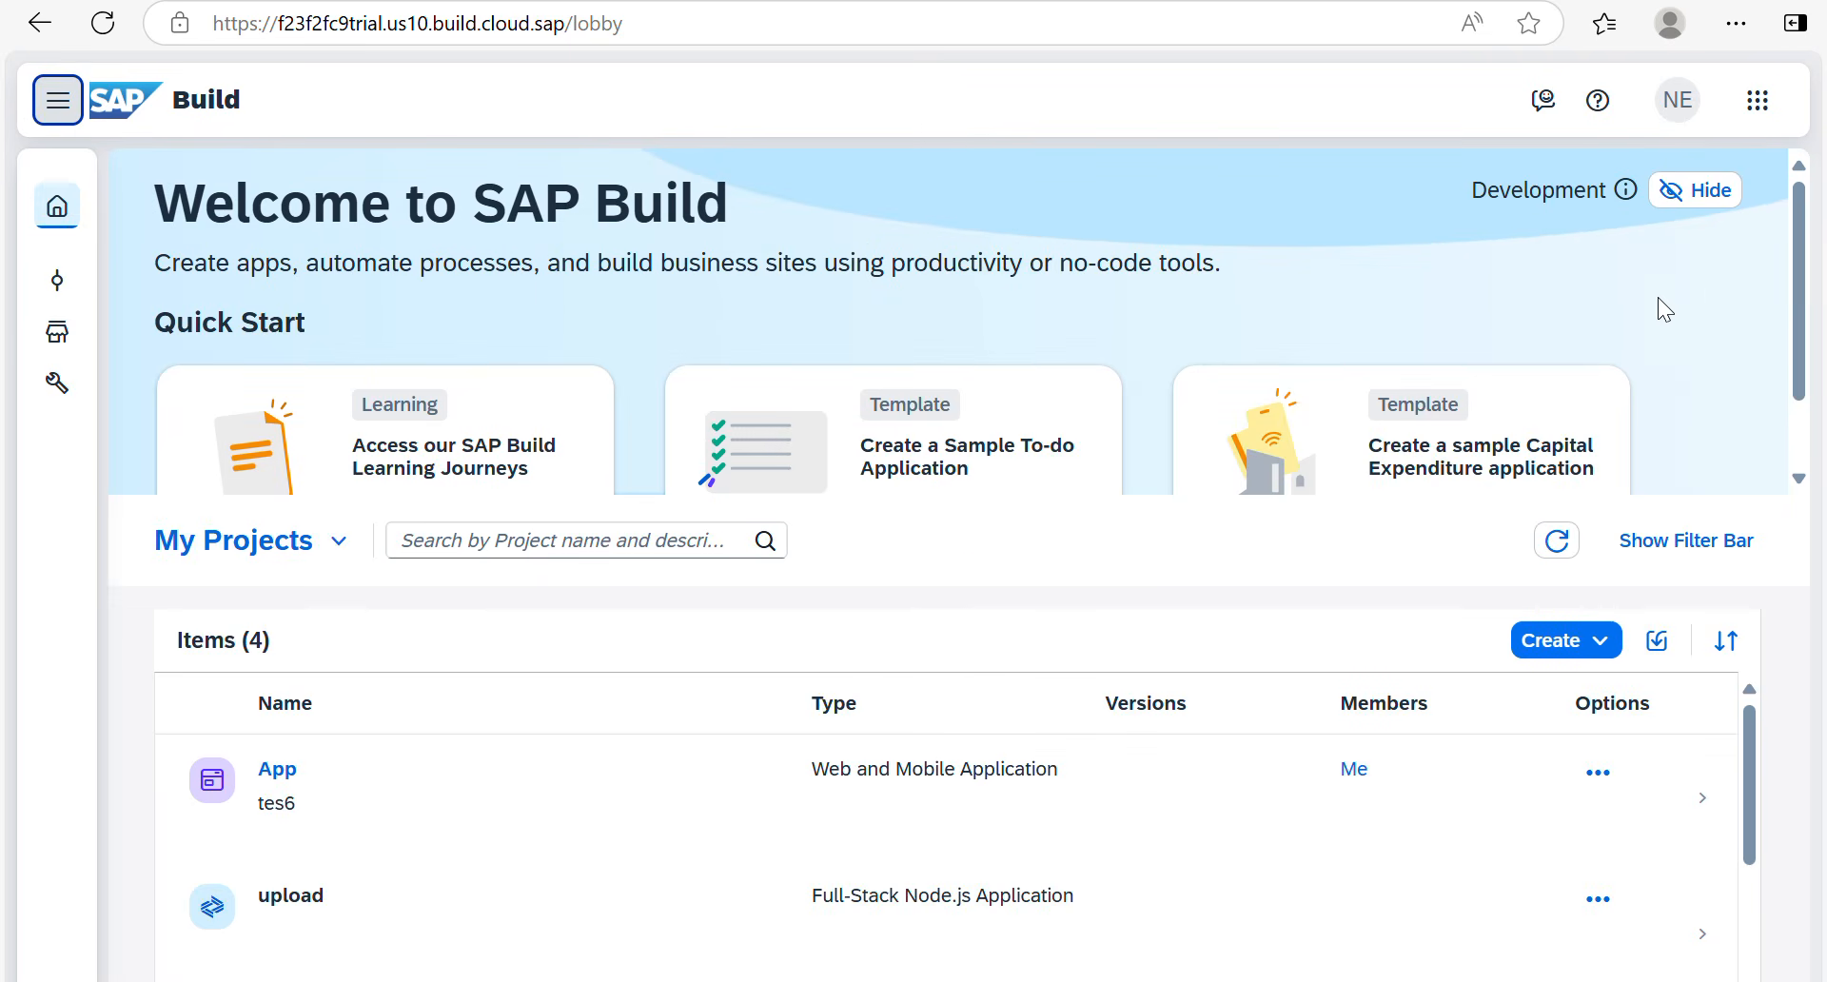
pyautogui.click(1707, 284)
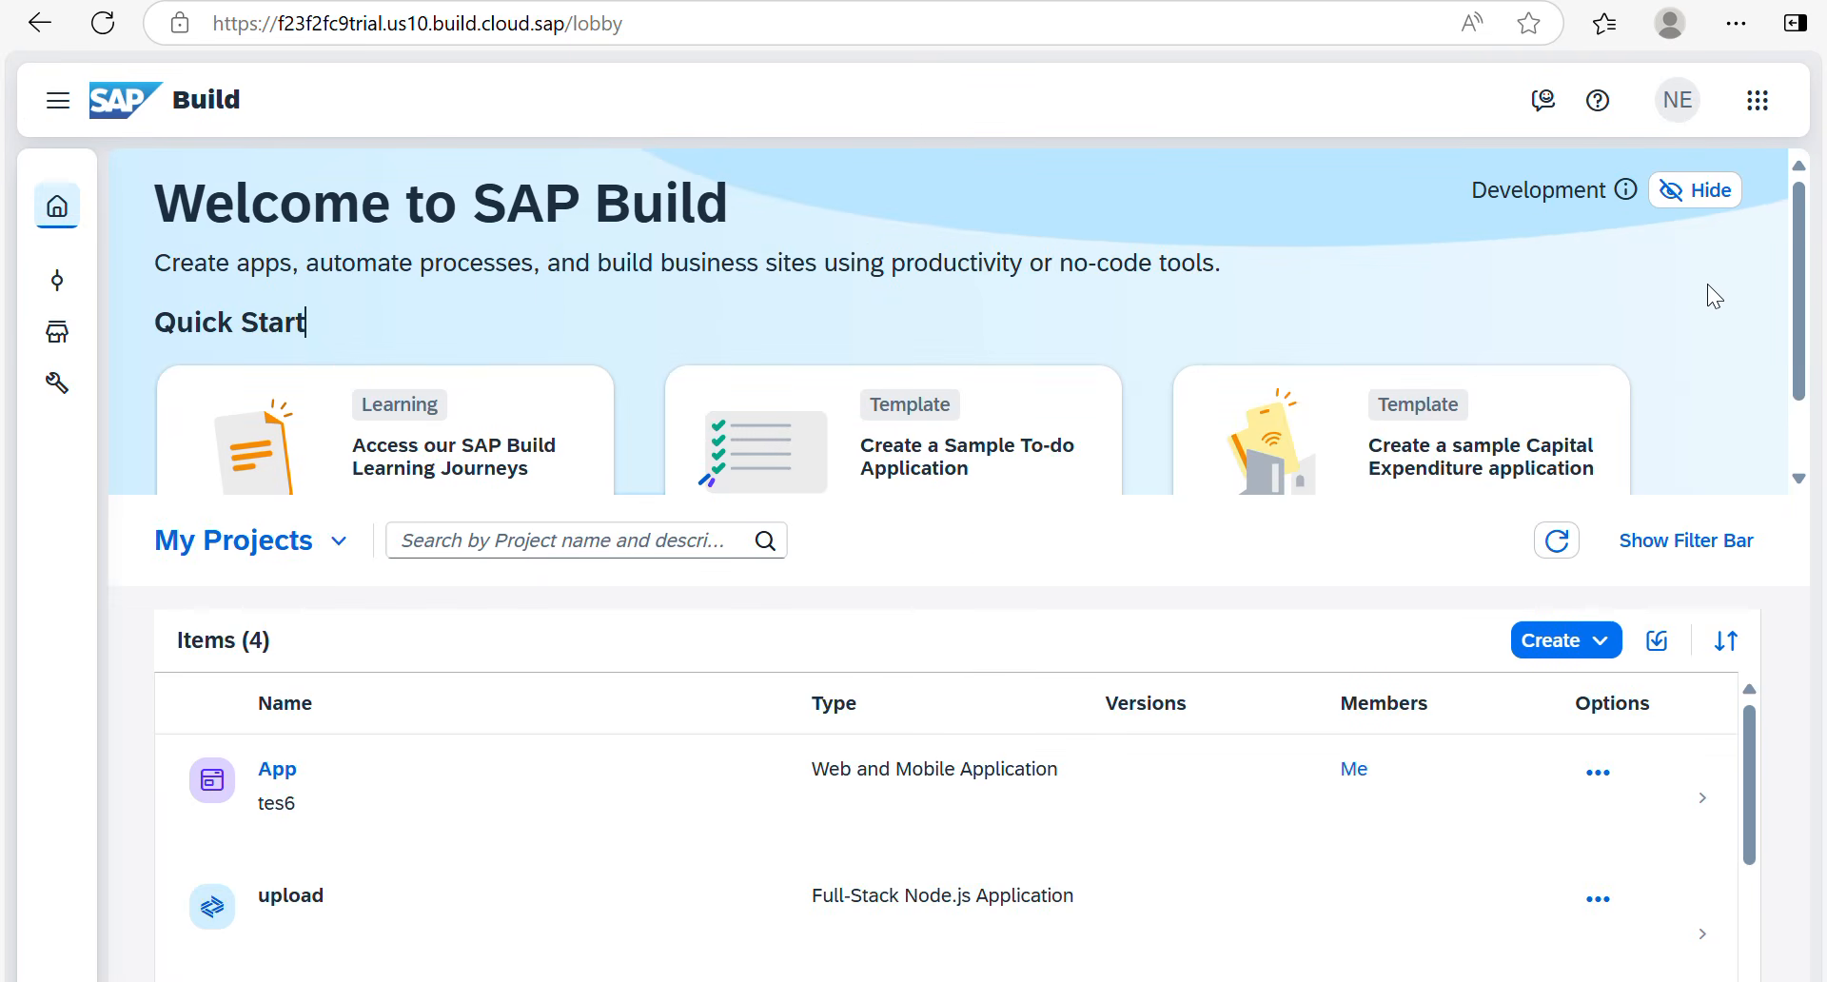
# Step: Look at the SAP Build shortcuts such as SAP BTP Cockpit and Dev Space Manager, and close them again
pyautogui.click(1758, 101)
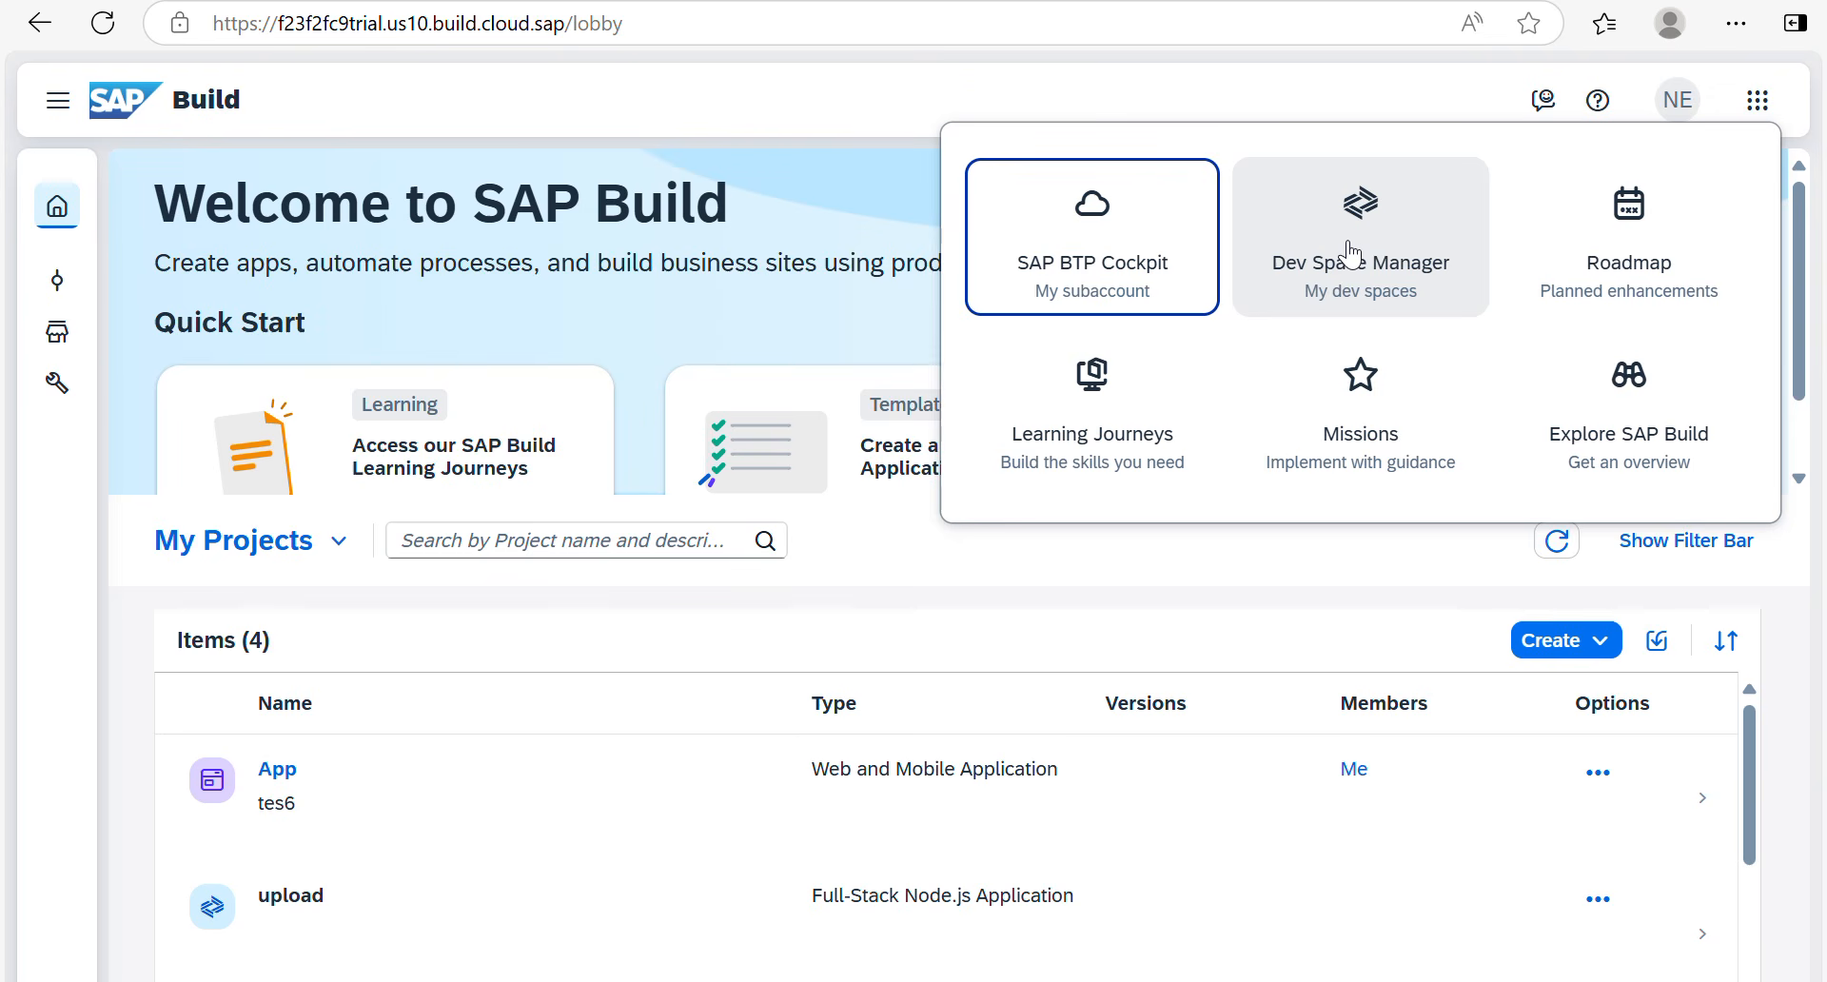
pyautogui.click(750, 312)
# Step: Switch the project list through Projects to Deploy, Projects to Work On and My Projects, ending on the All Projects view
pyautogui.click(339, 541)
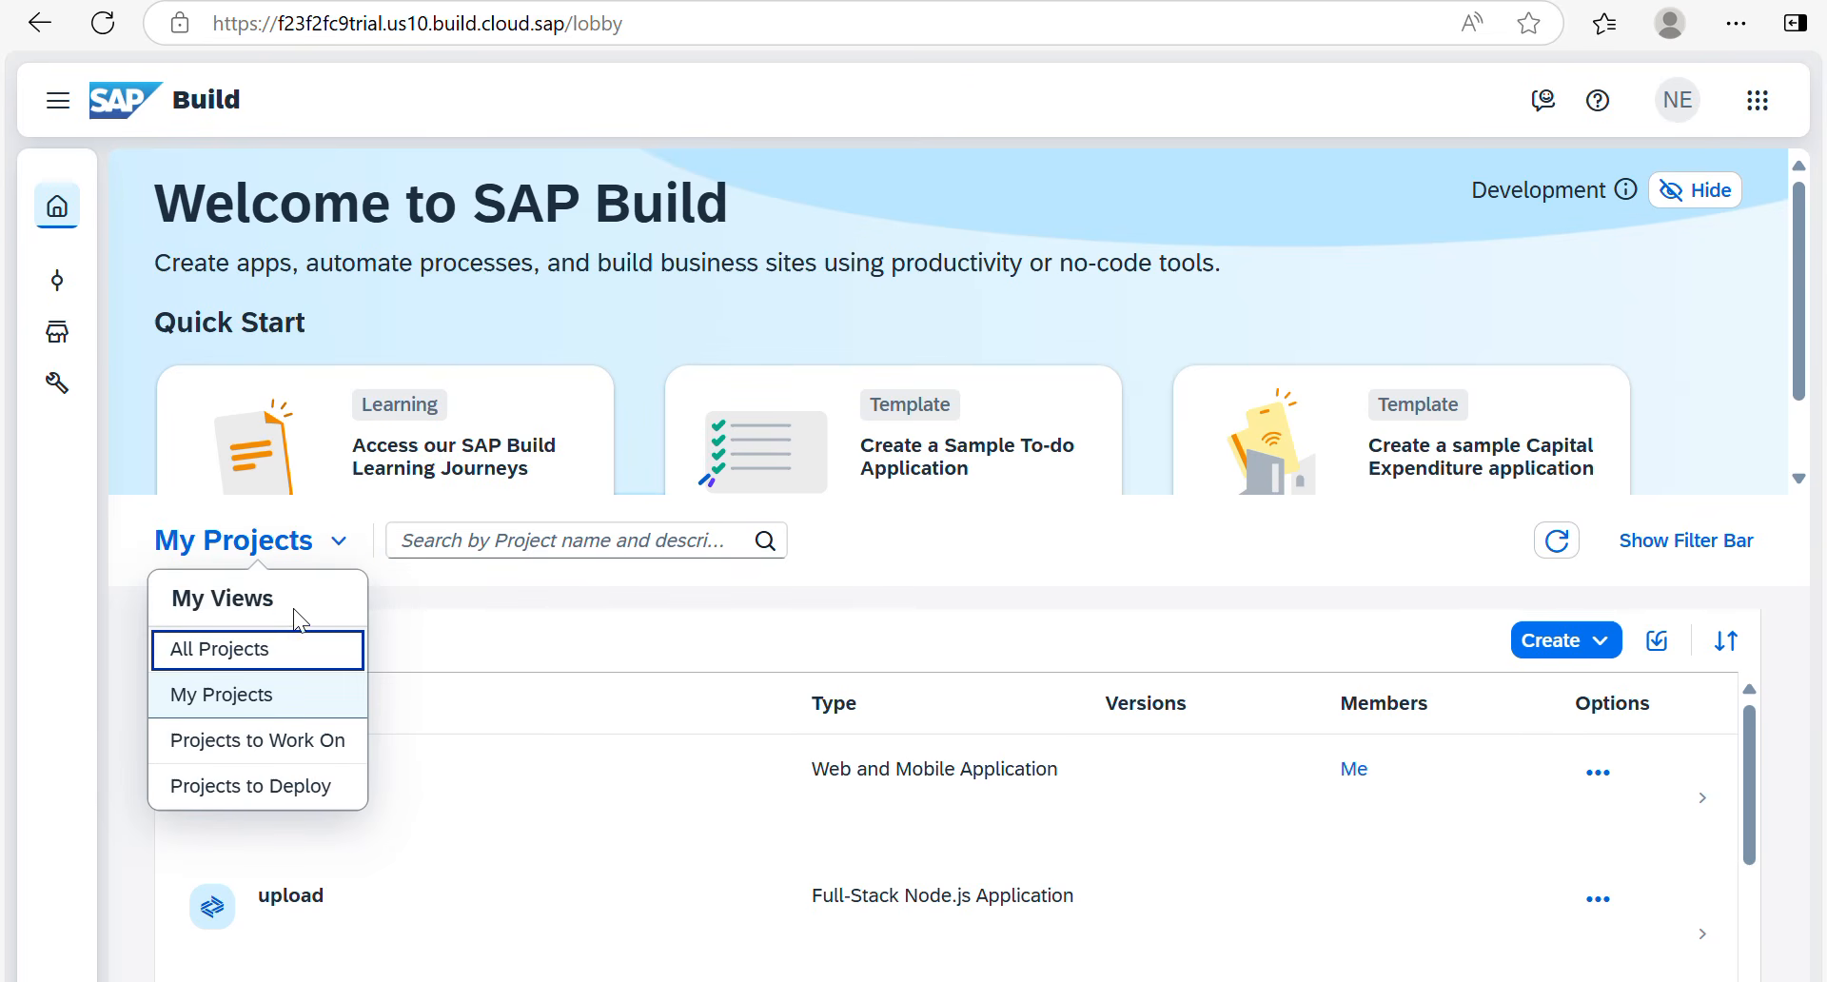
pyautogui.click(277, 798)
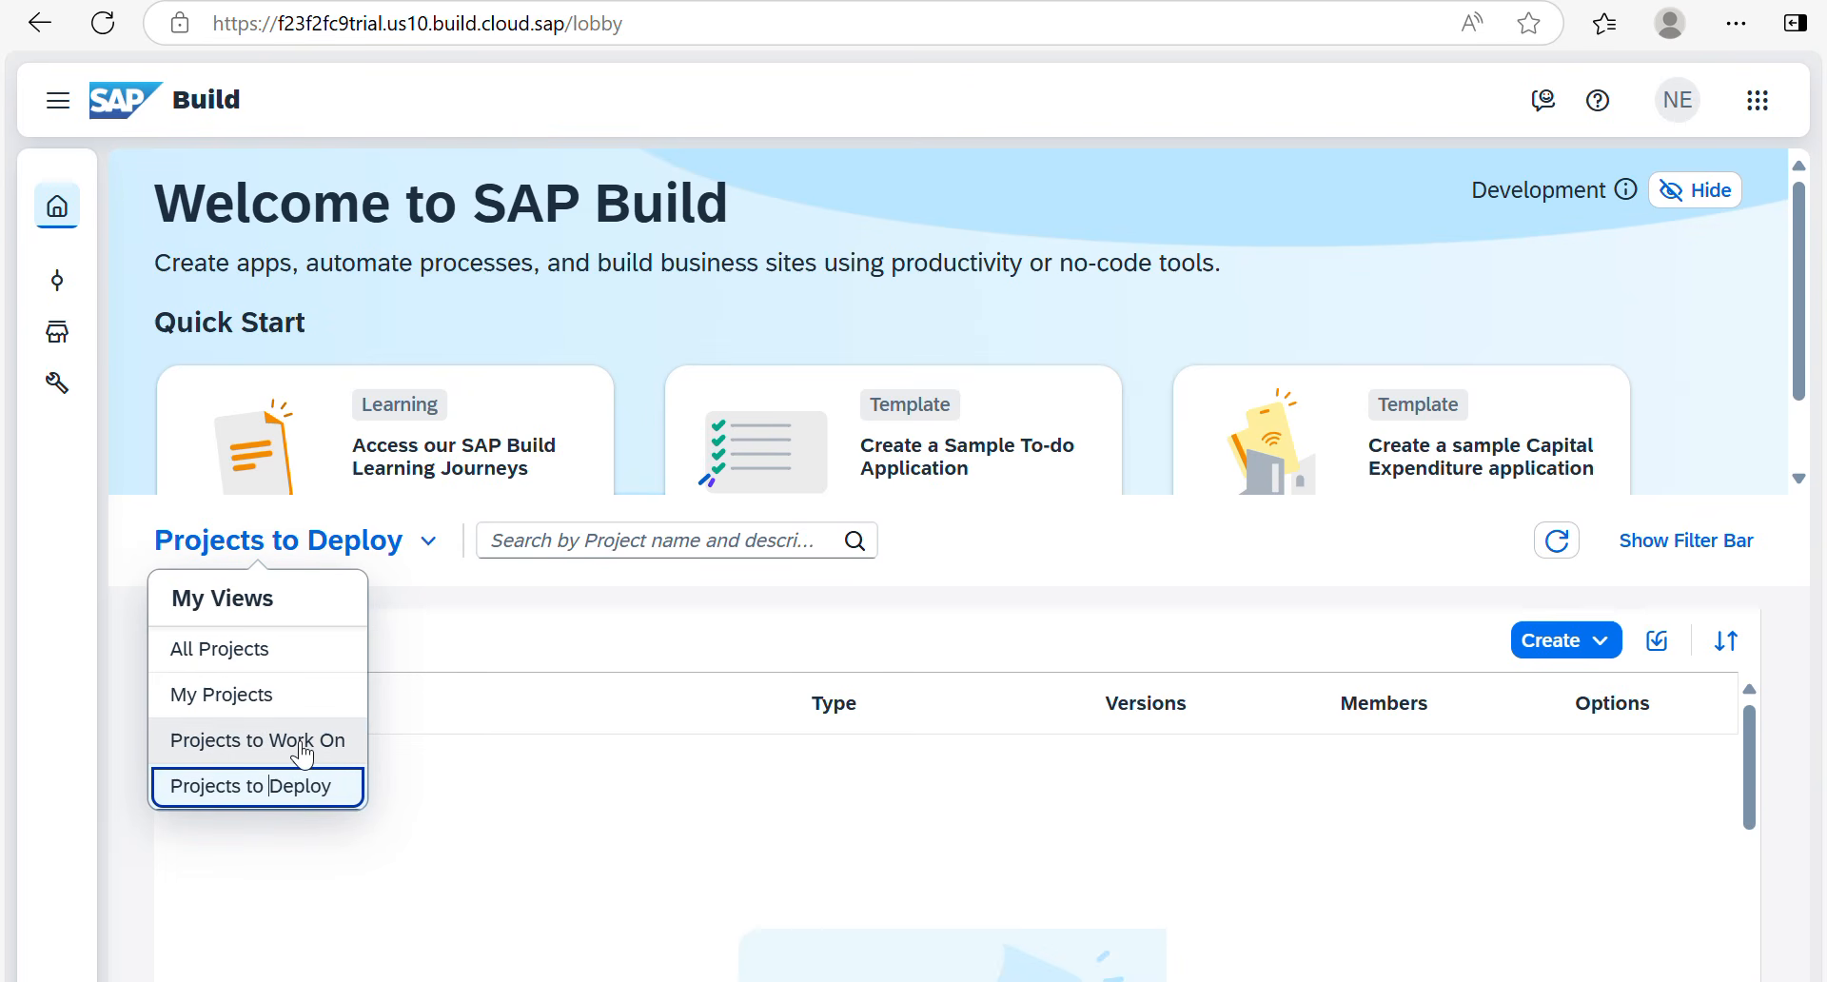
pyautogui.click(302, 752)
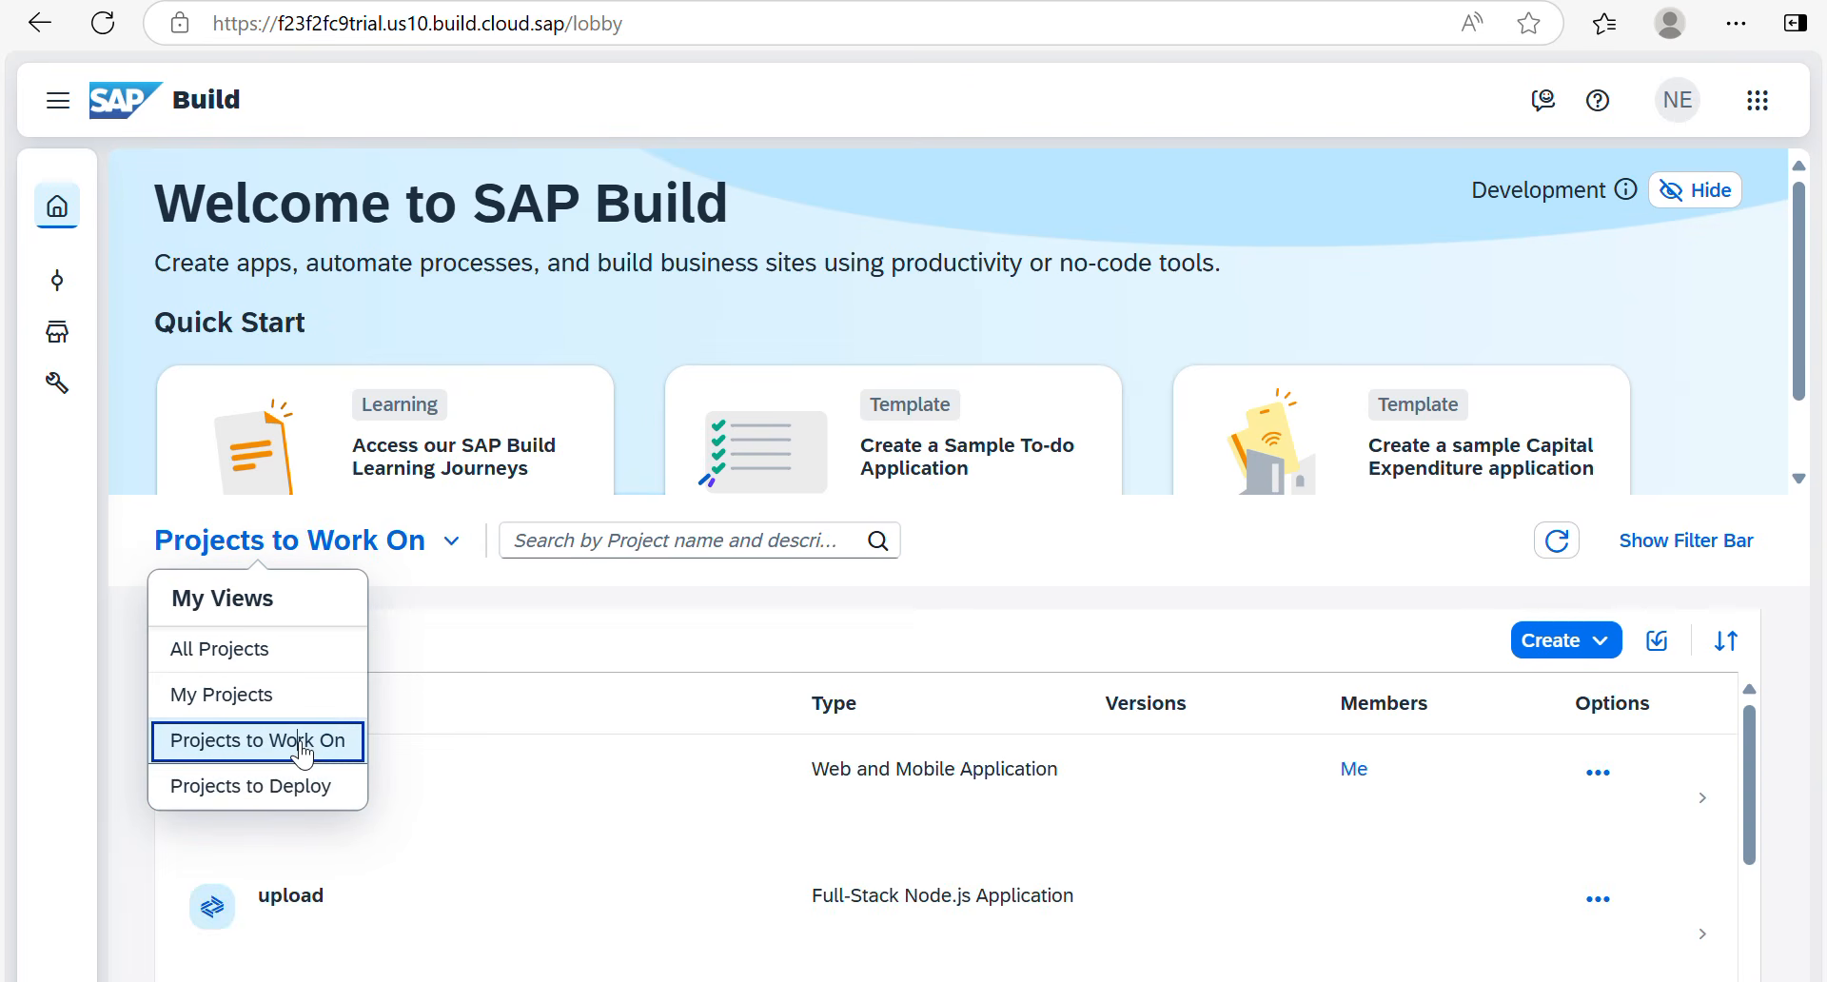
pyautogui.click(238, 694)
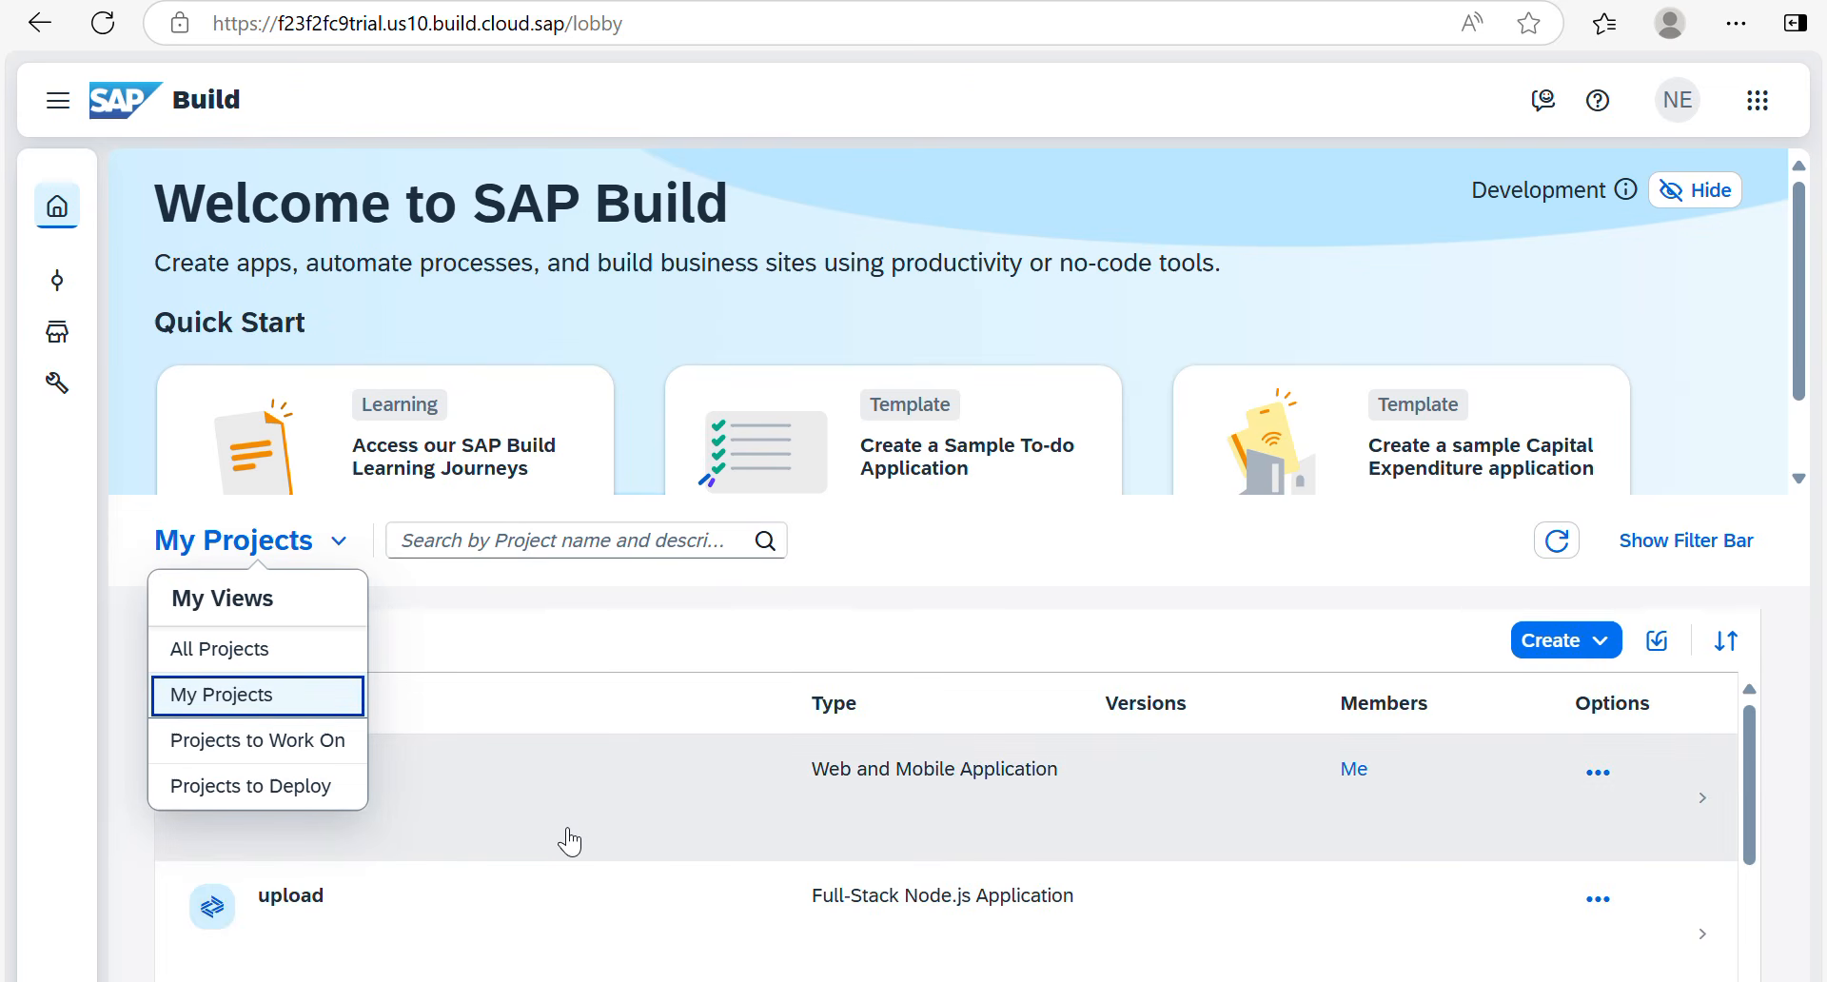
pyautogui.click(231, 649)
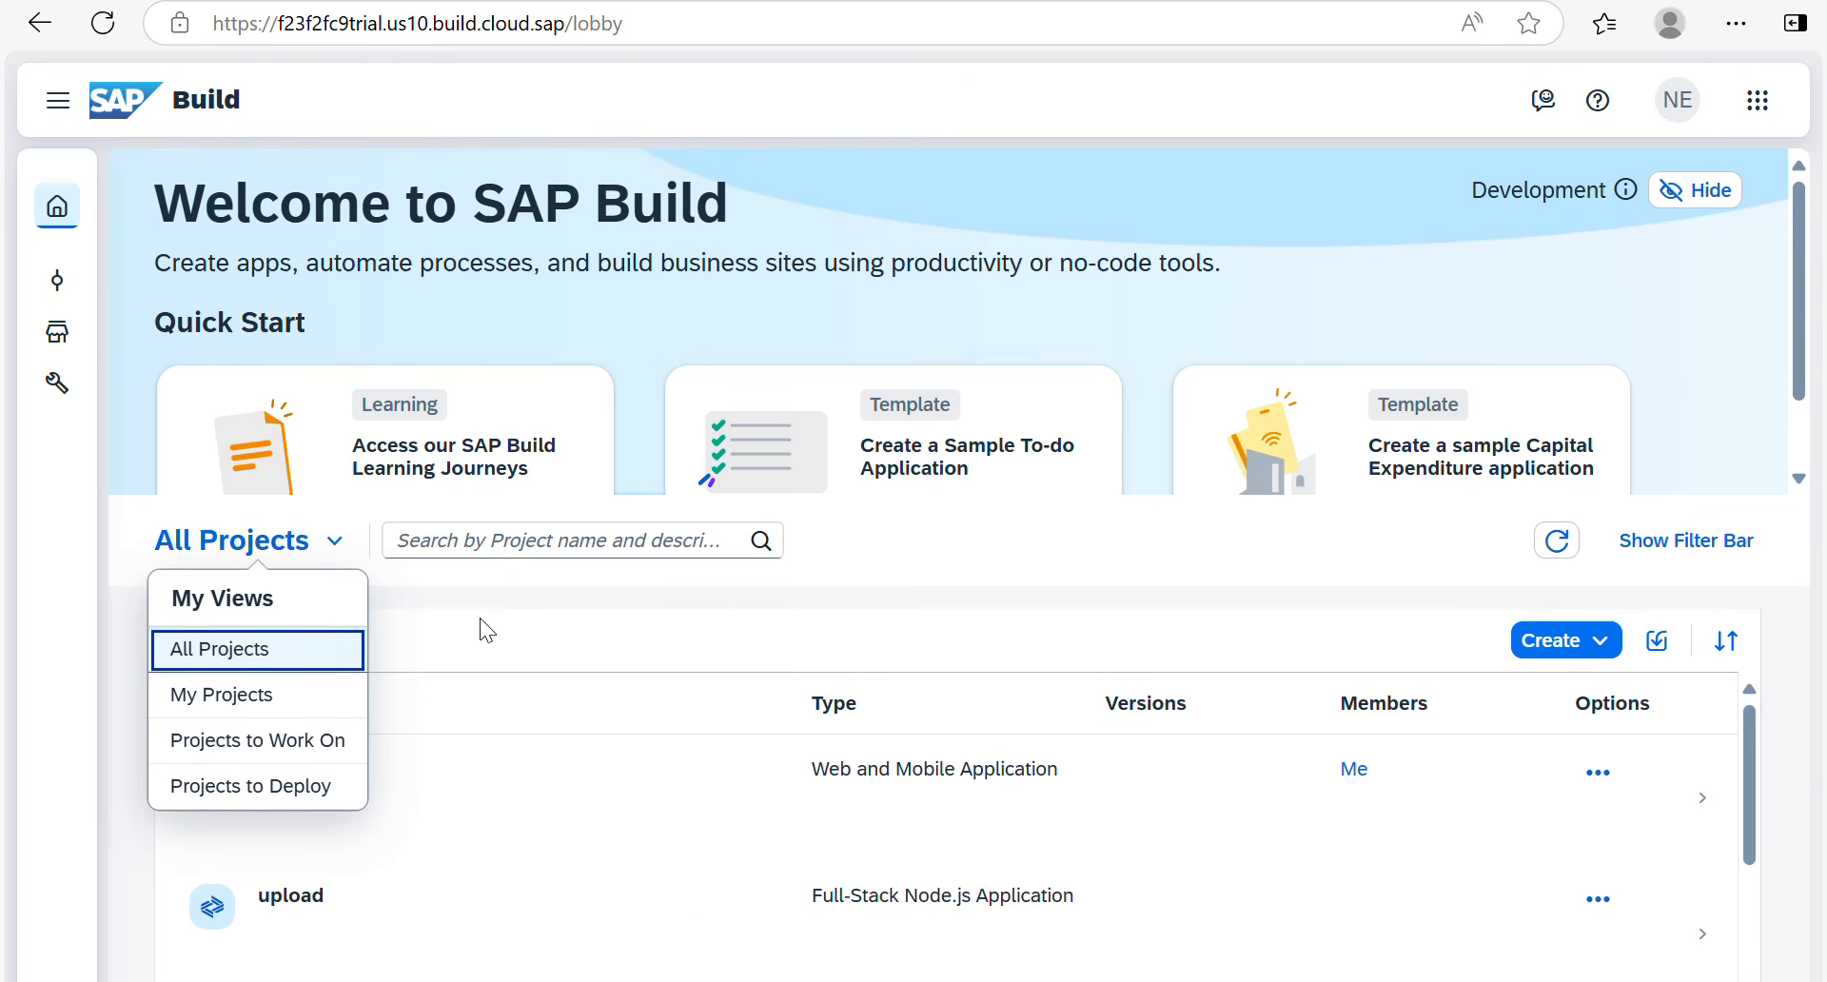
pyautogui.click(480, 619)
# Step: Show the project filters, filter the list by the Web and Mobile Application project type, and clear that filter again
pyautogui.click(539, 547)
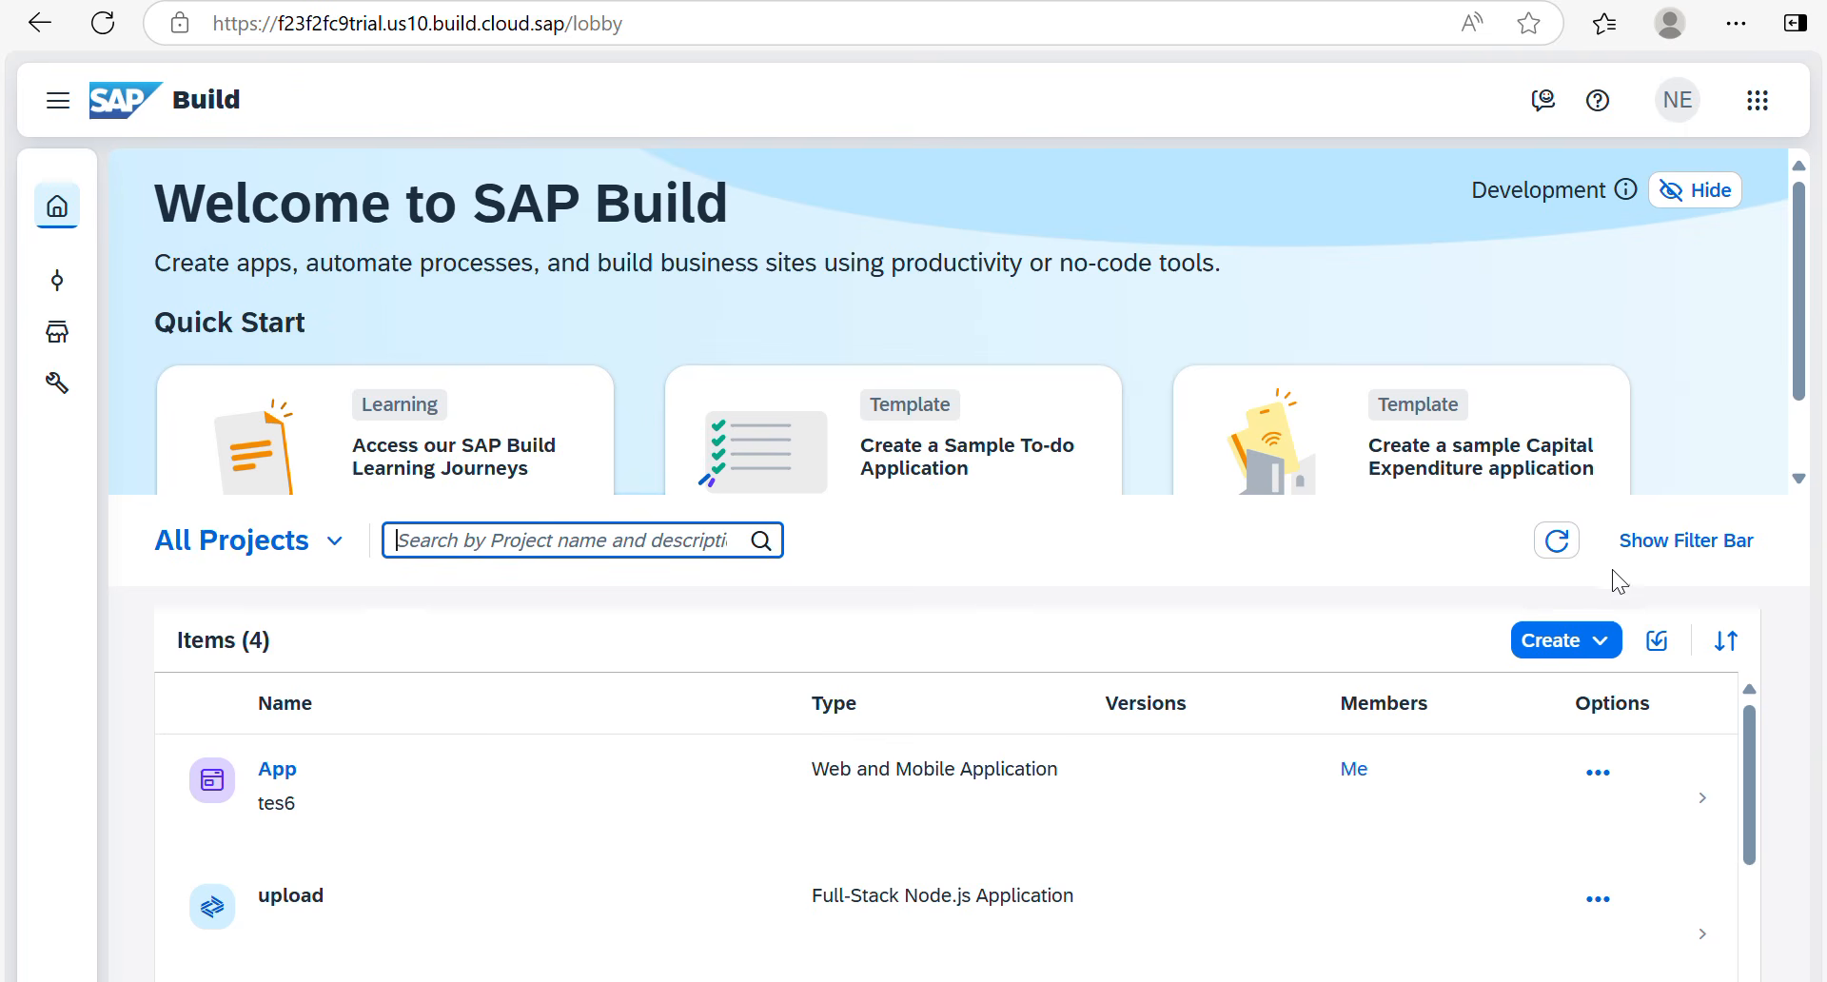
pyautogui.click(1669, 557)
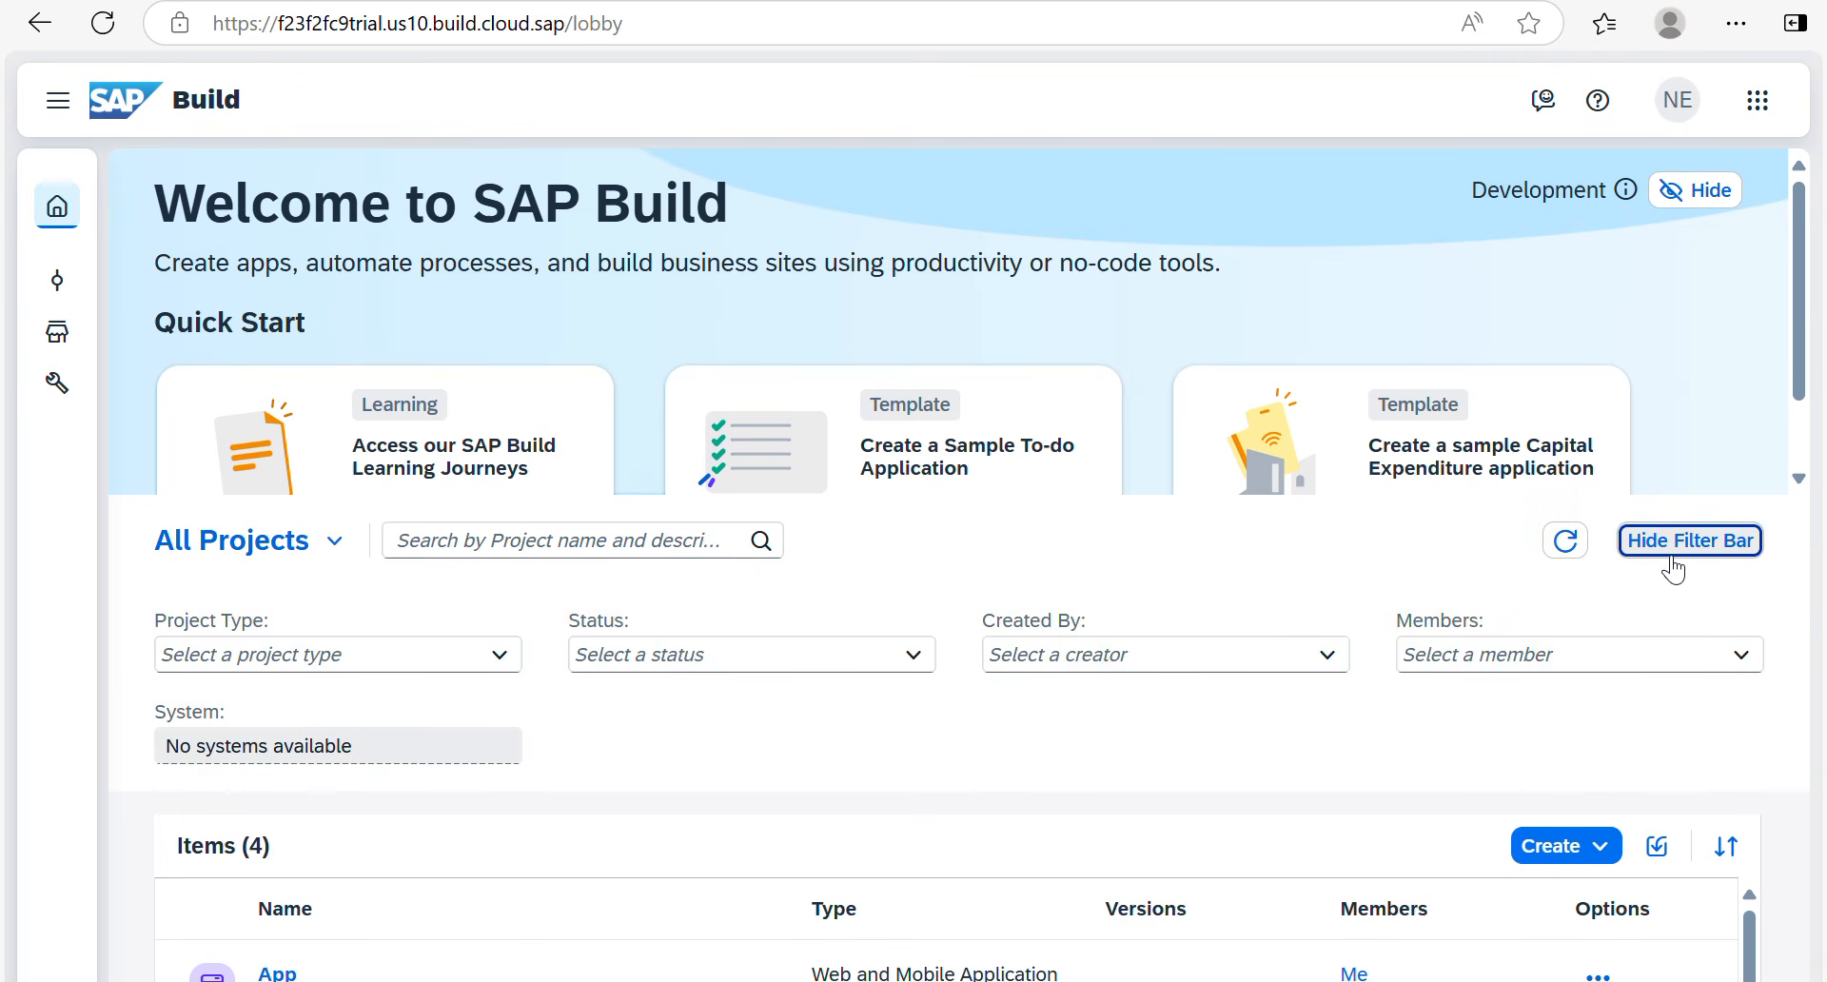
pyautogui.click(502, 659)
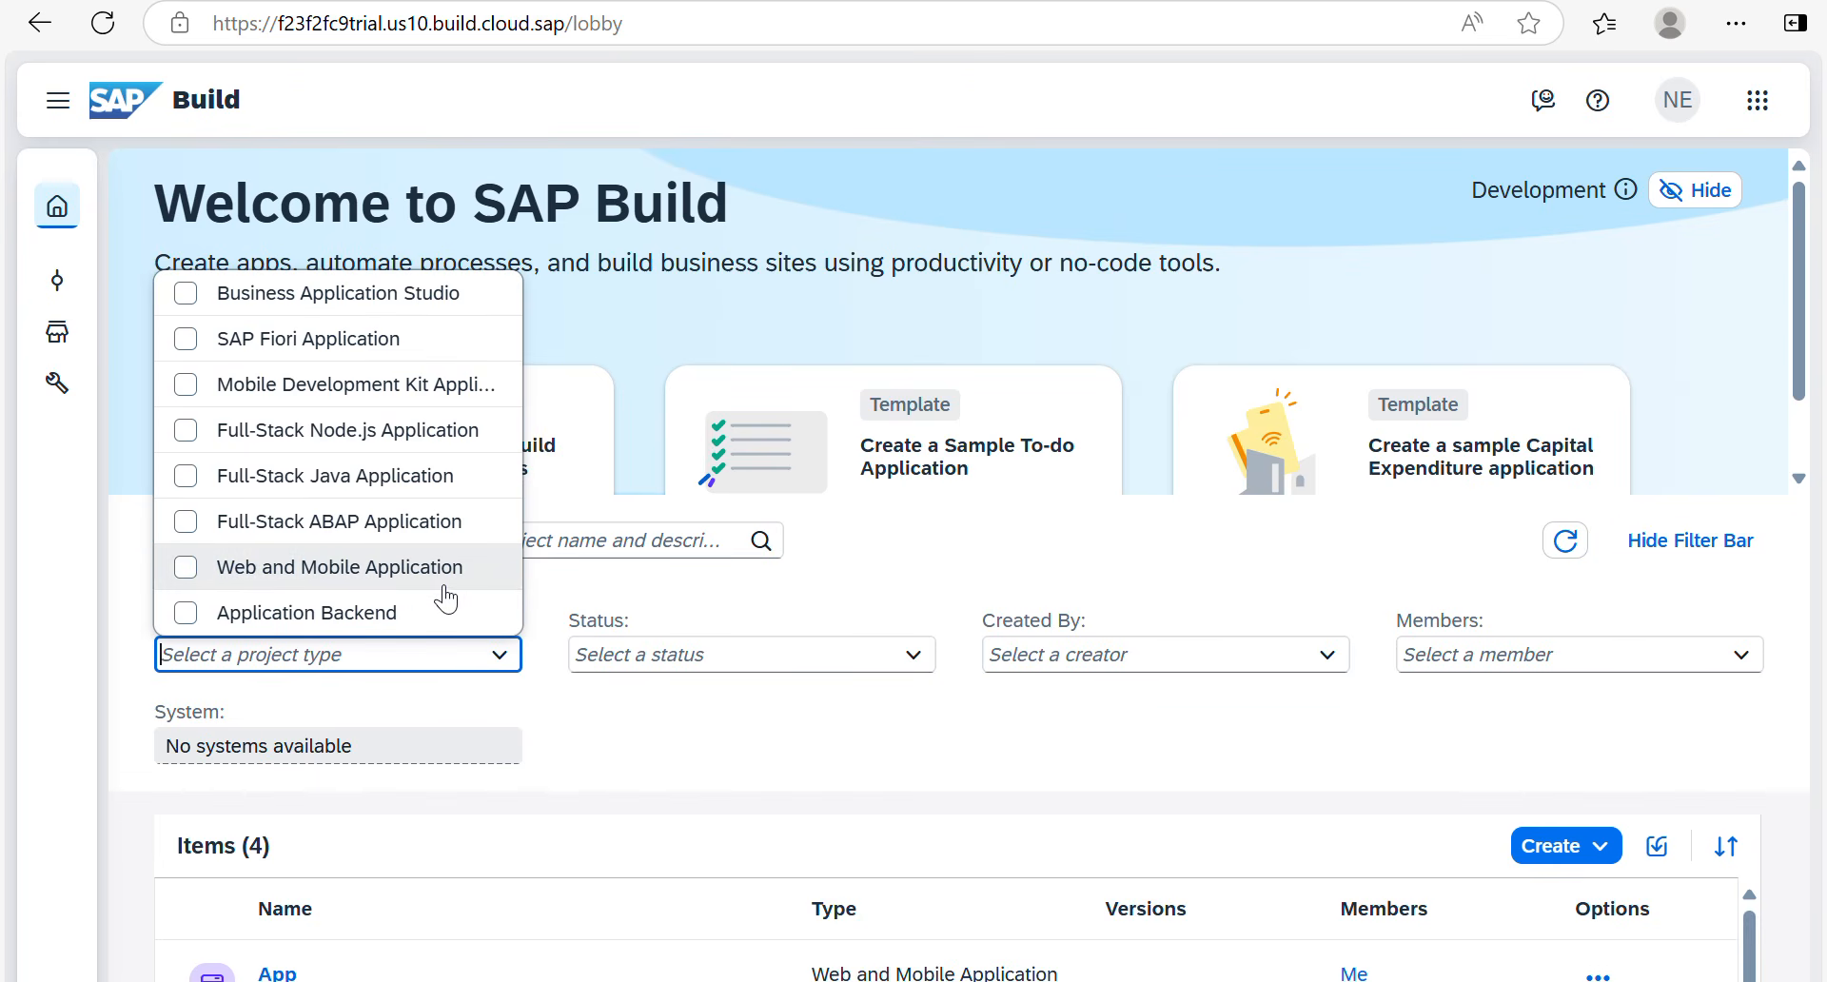
pyautogui.click(189, 571)
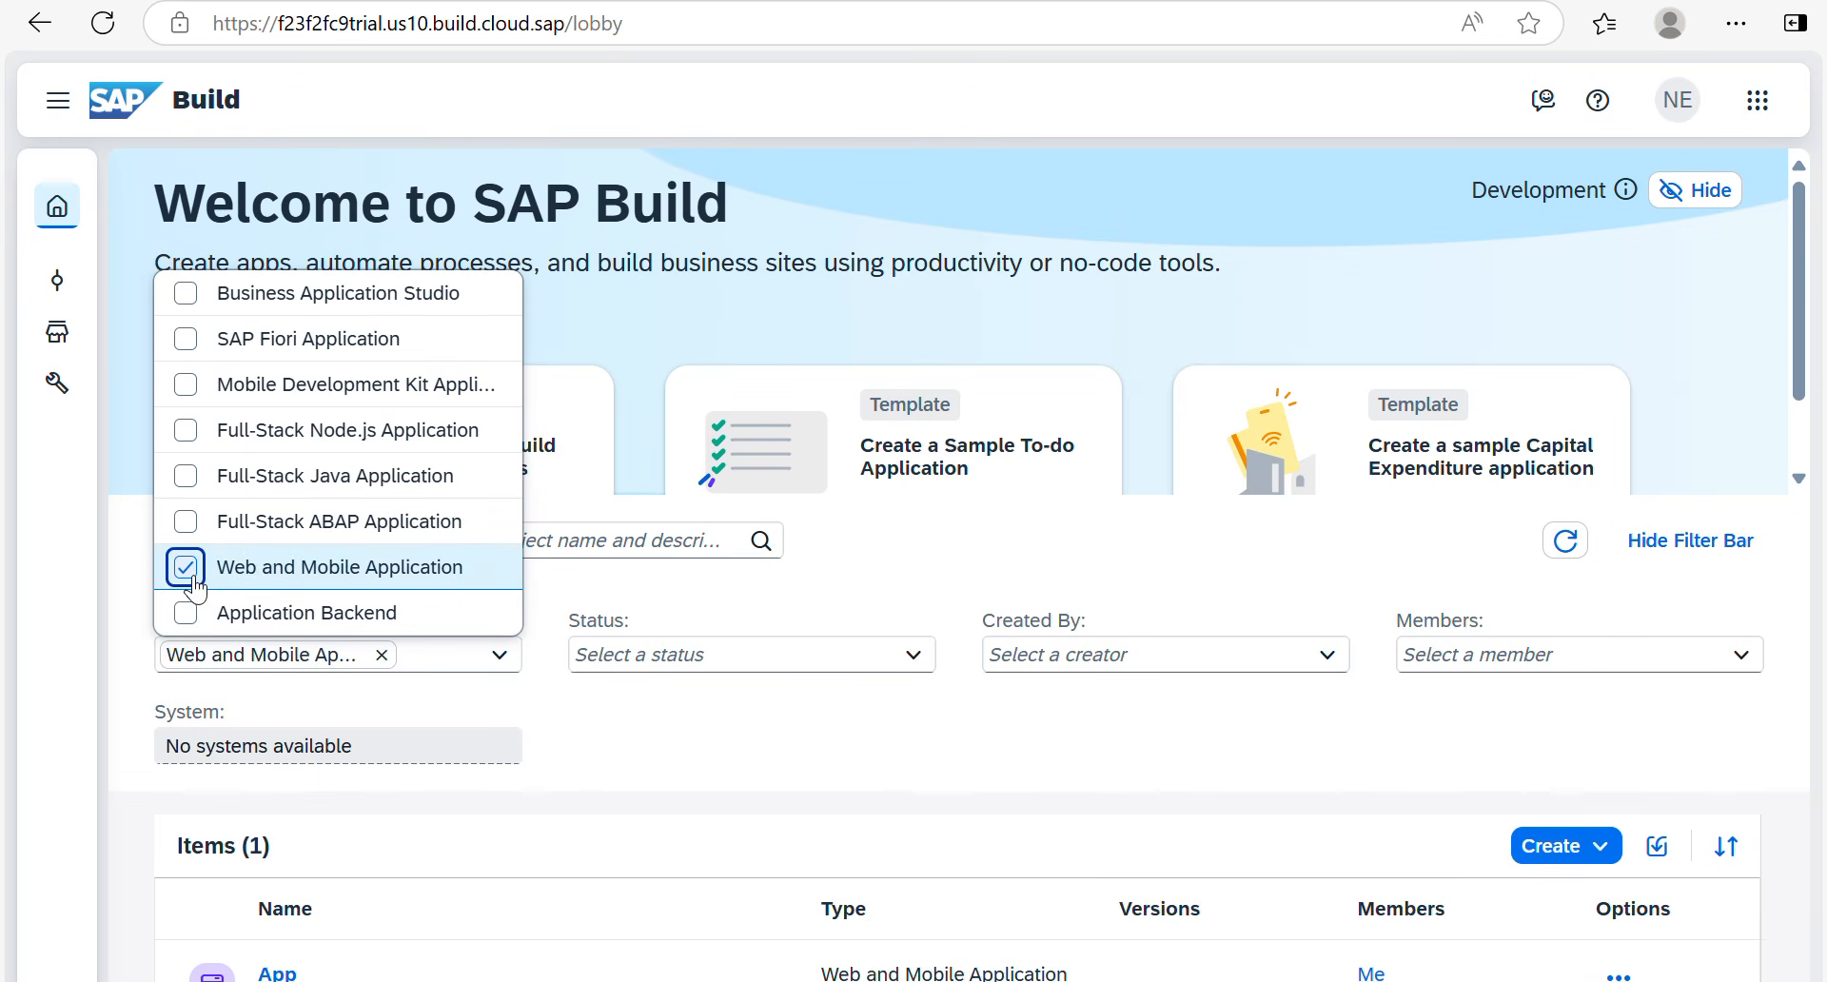
pyautogui.press('Tab')
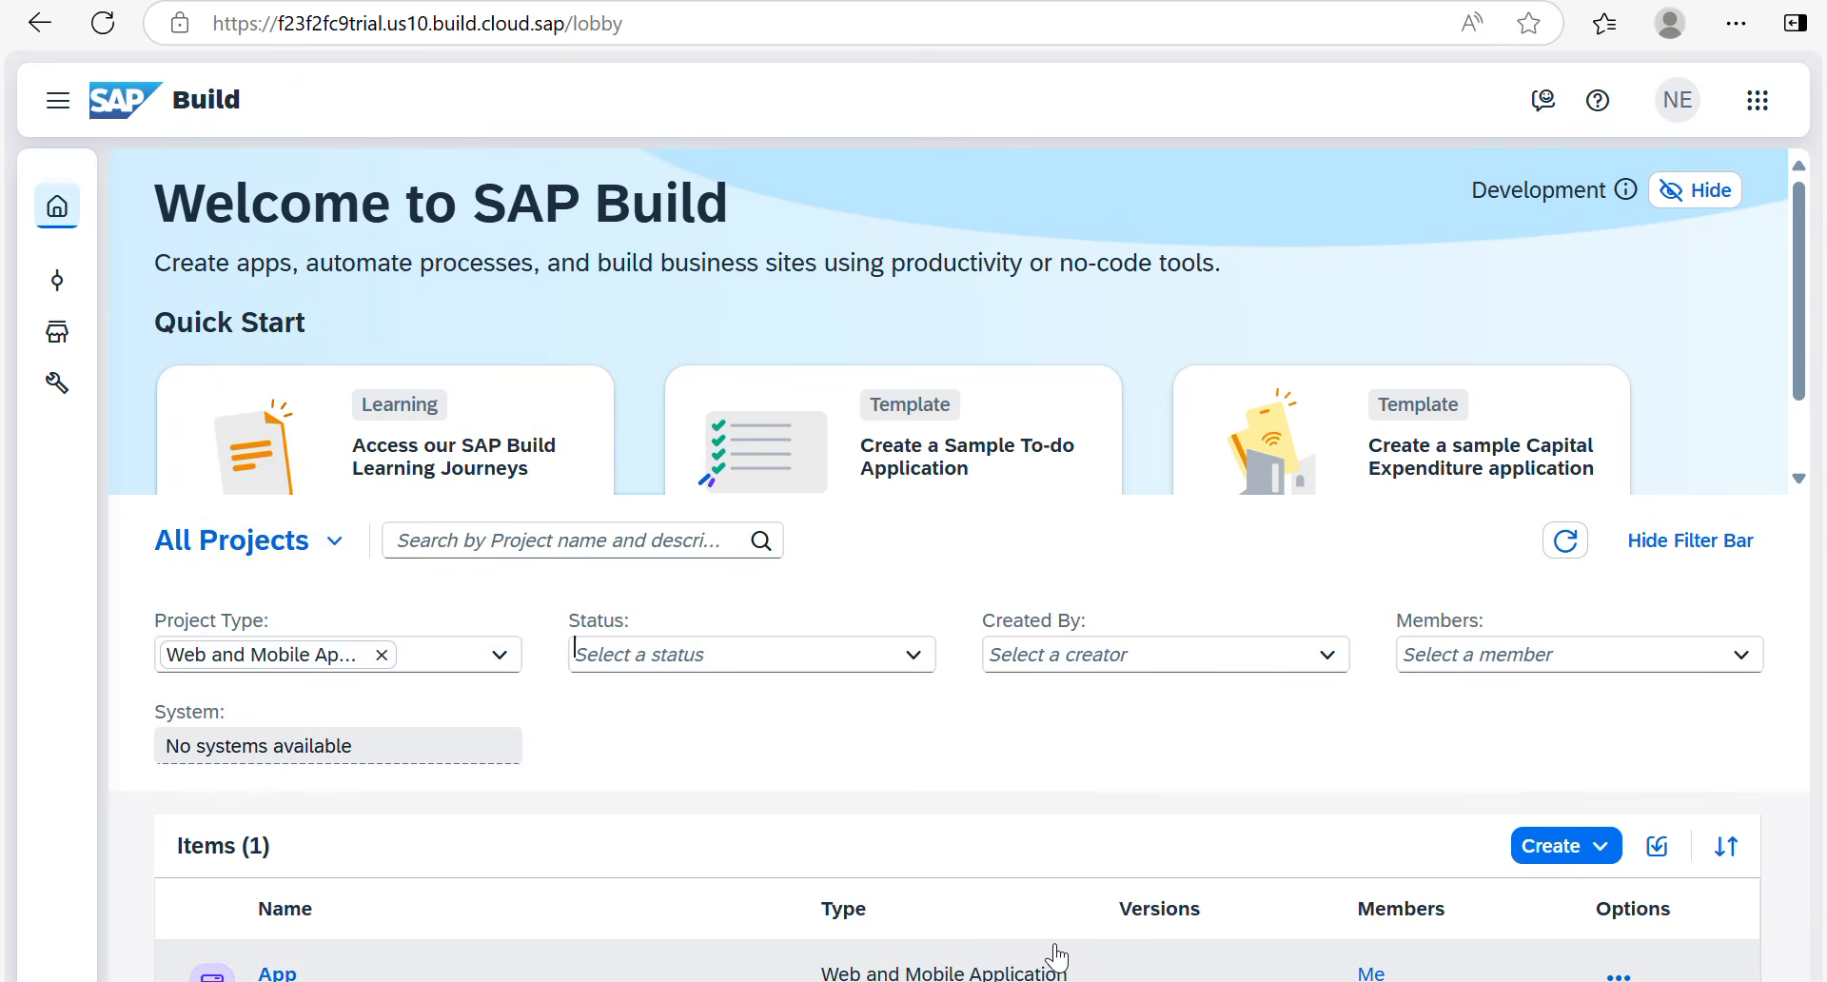
pyautogui.click(382, 655)
# Step: Check the options of the Status, Created By, Members and System filters, and hide the project filters
pyautogui.click(918, 666)
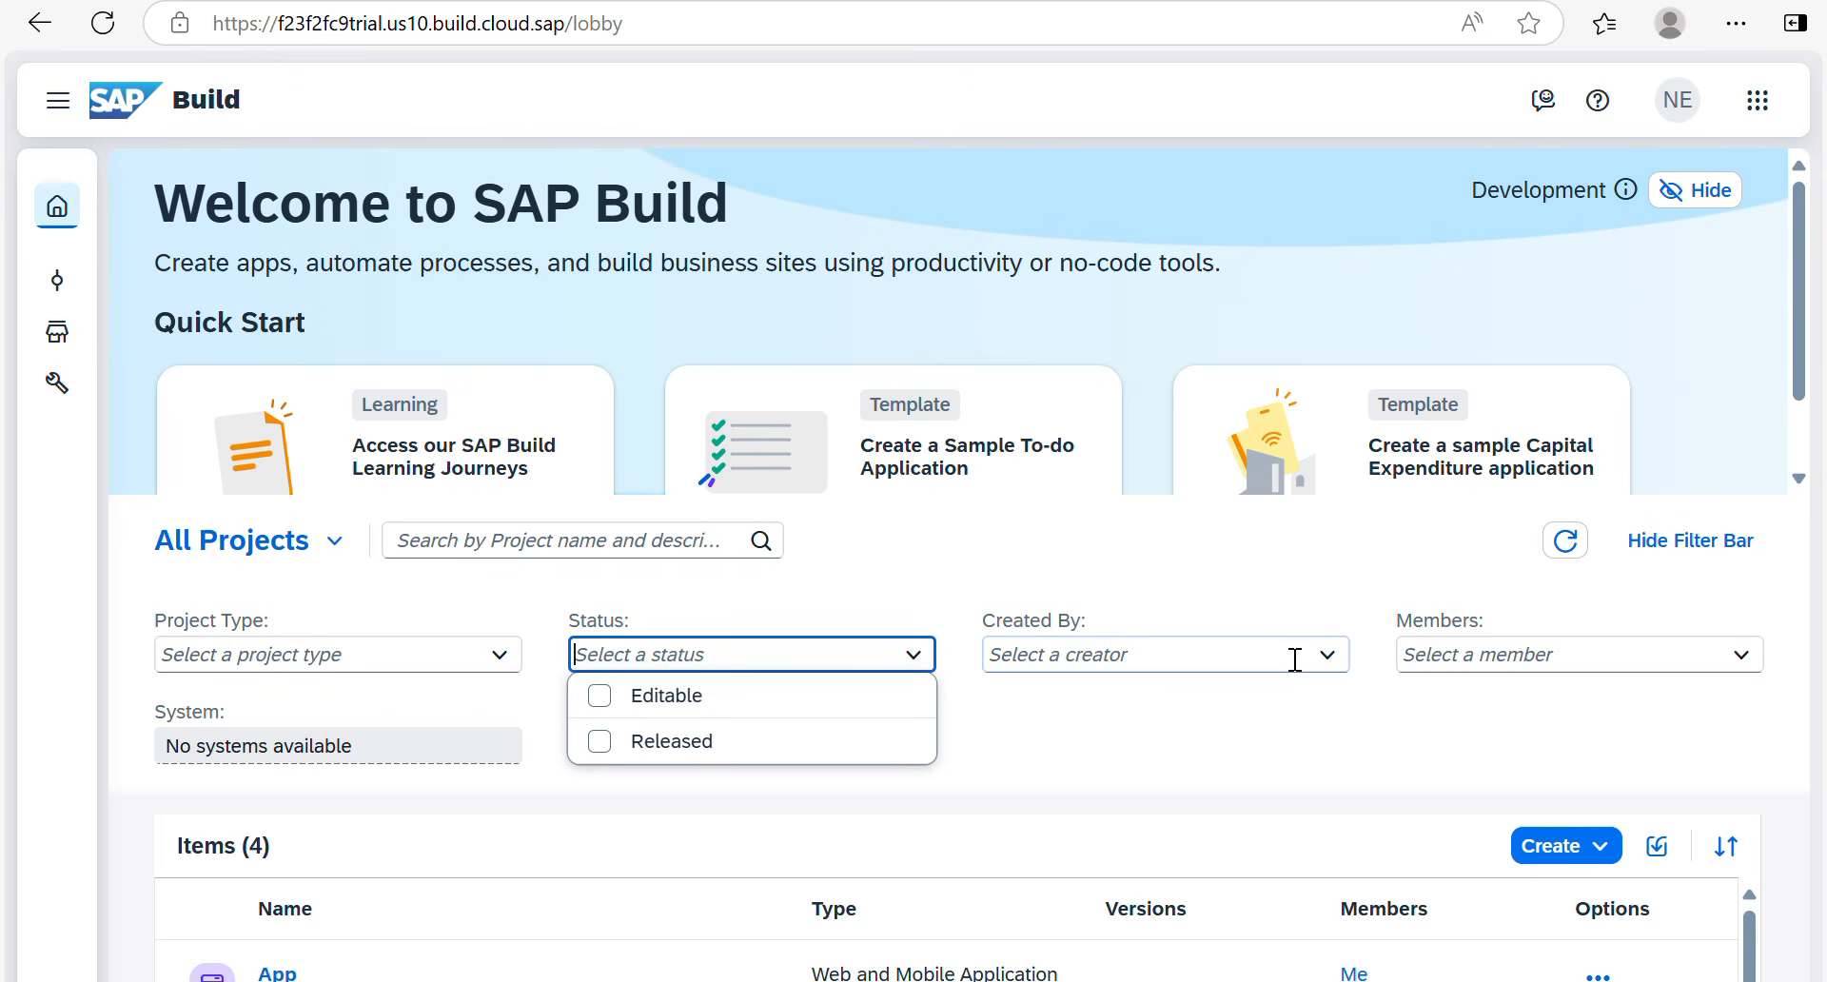
pyautogui.click(1327, 655)
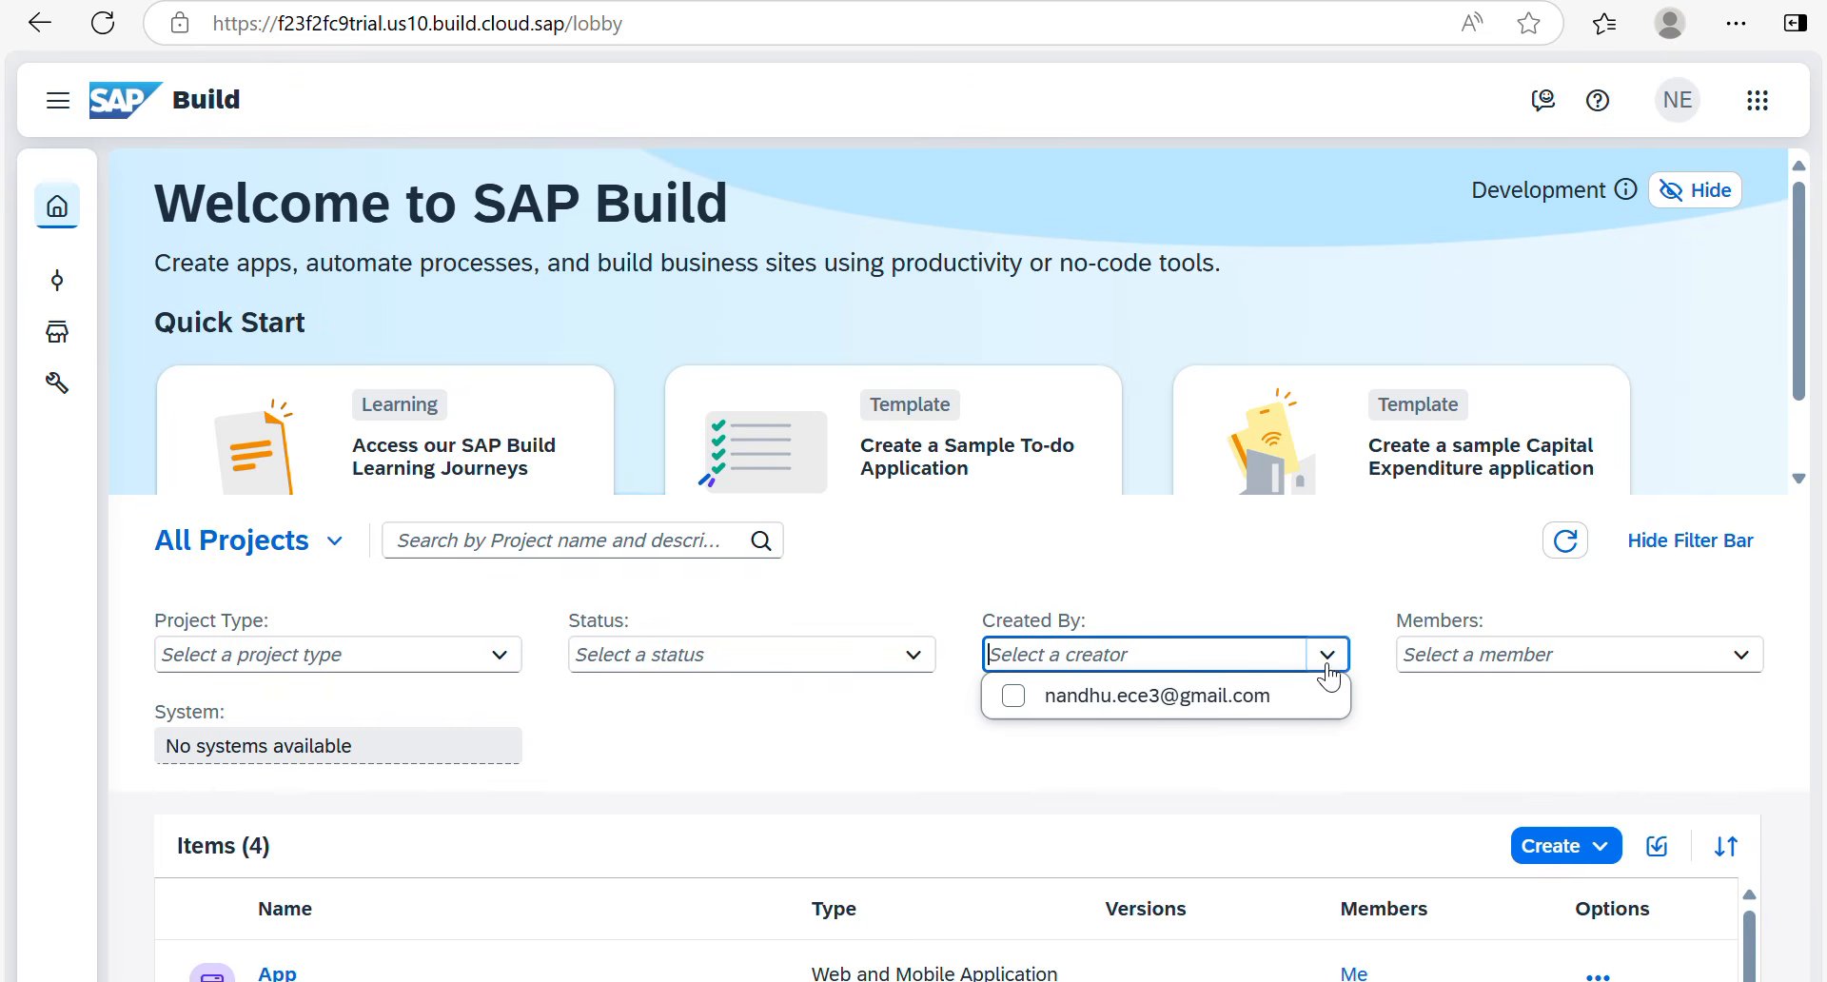
pyautogui.click(846, 731)
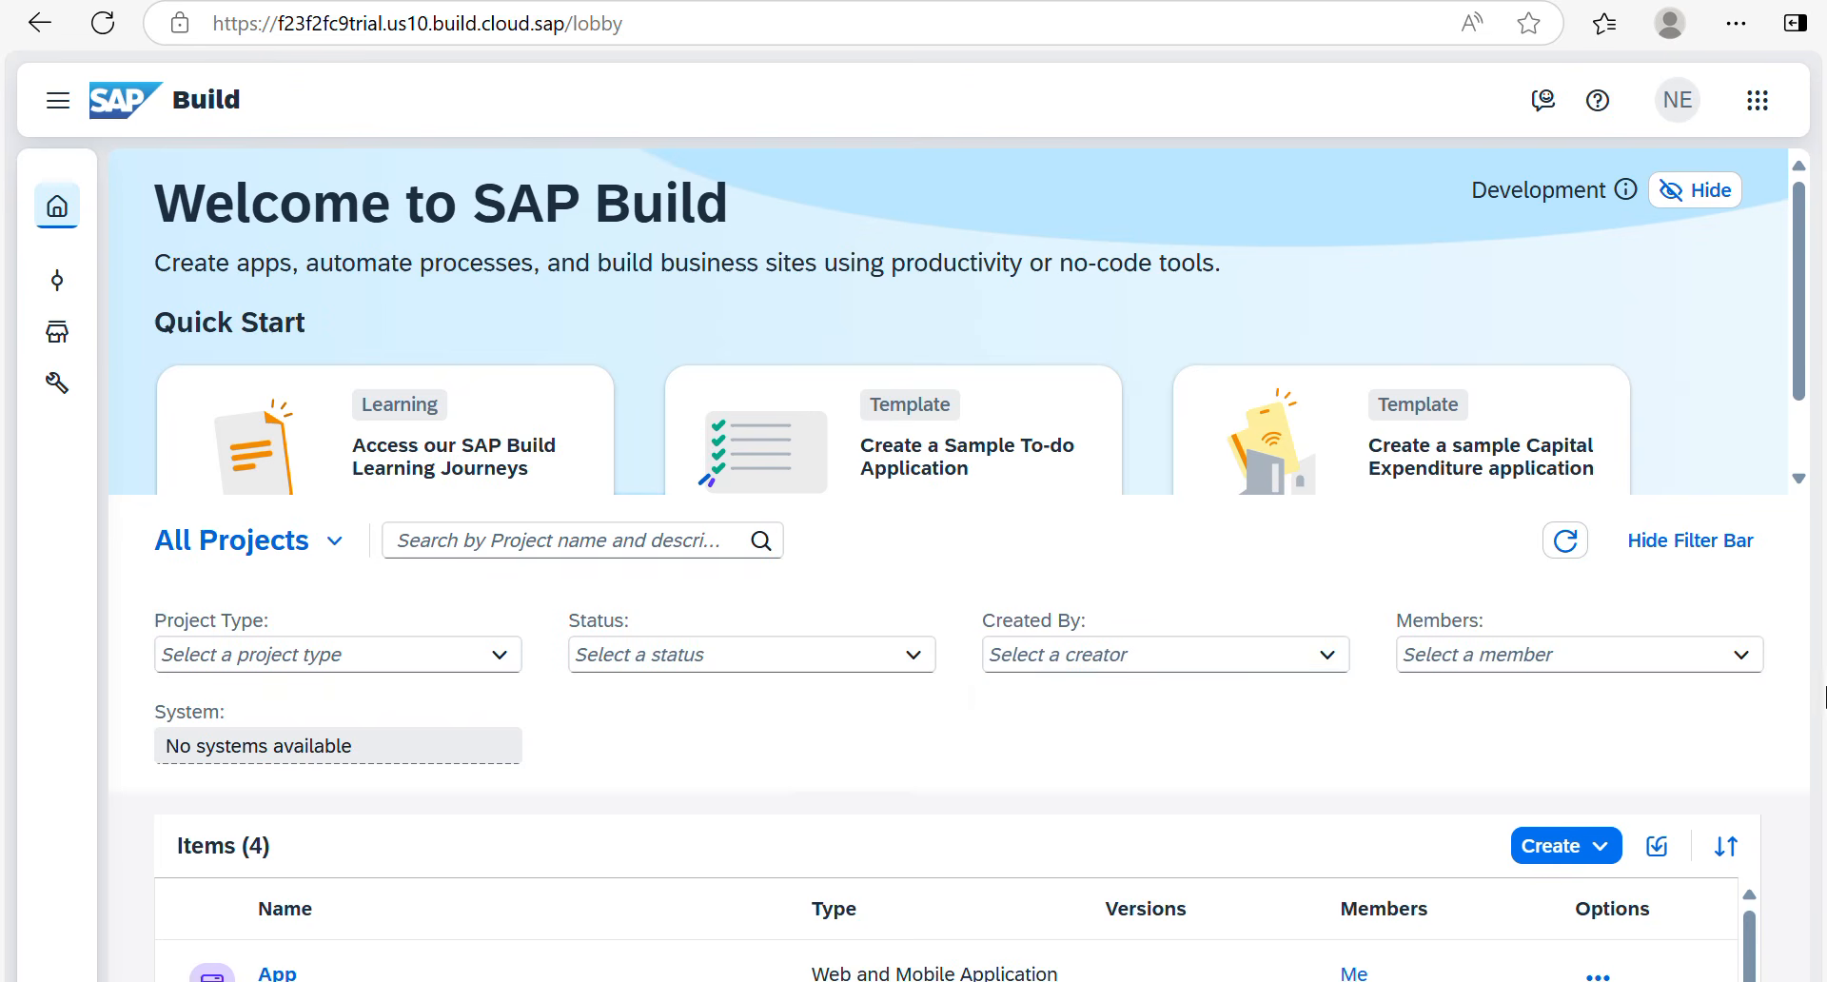
pyautogui.click(1742, 659)
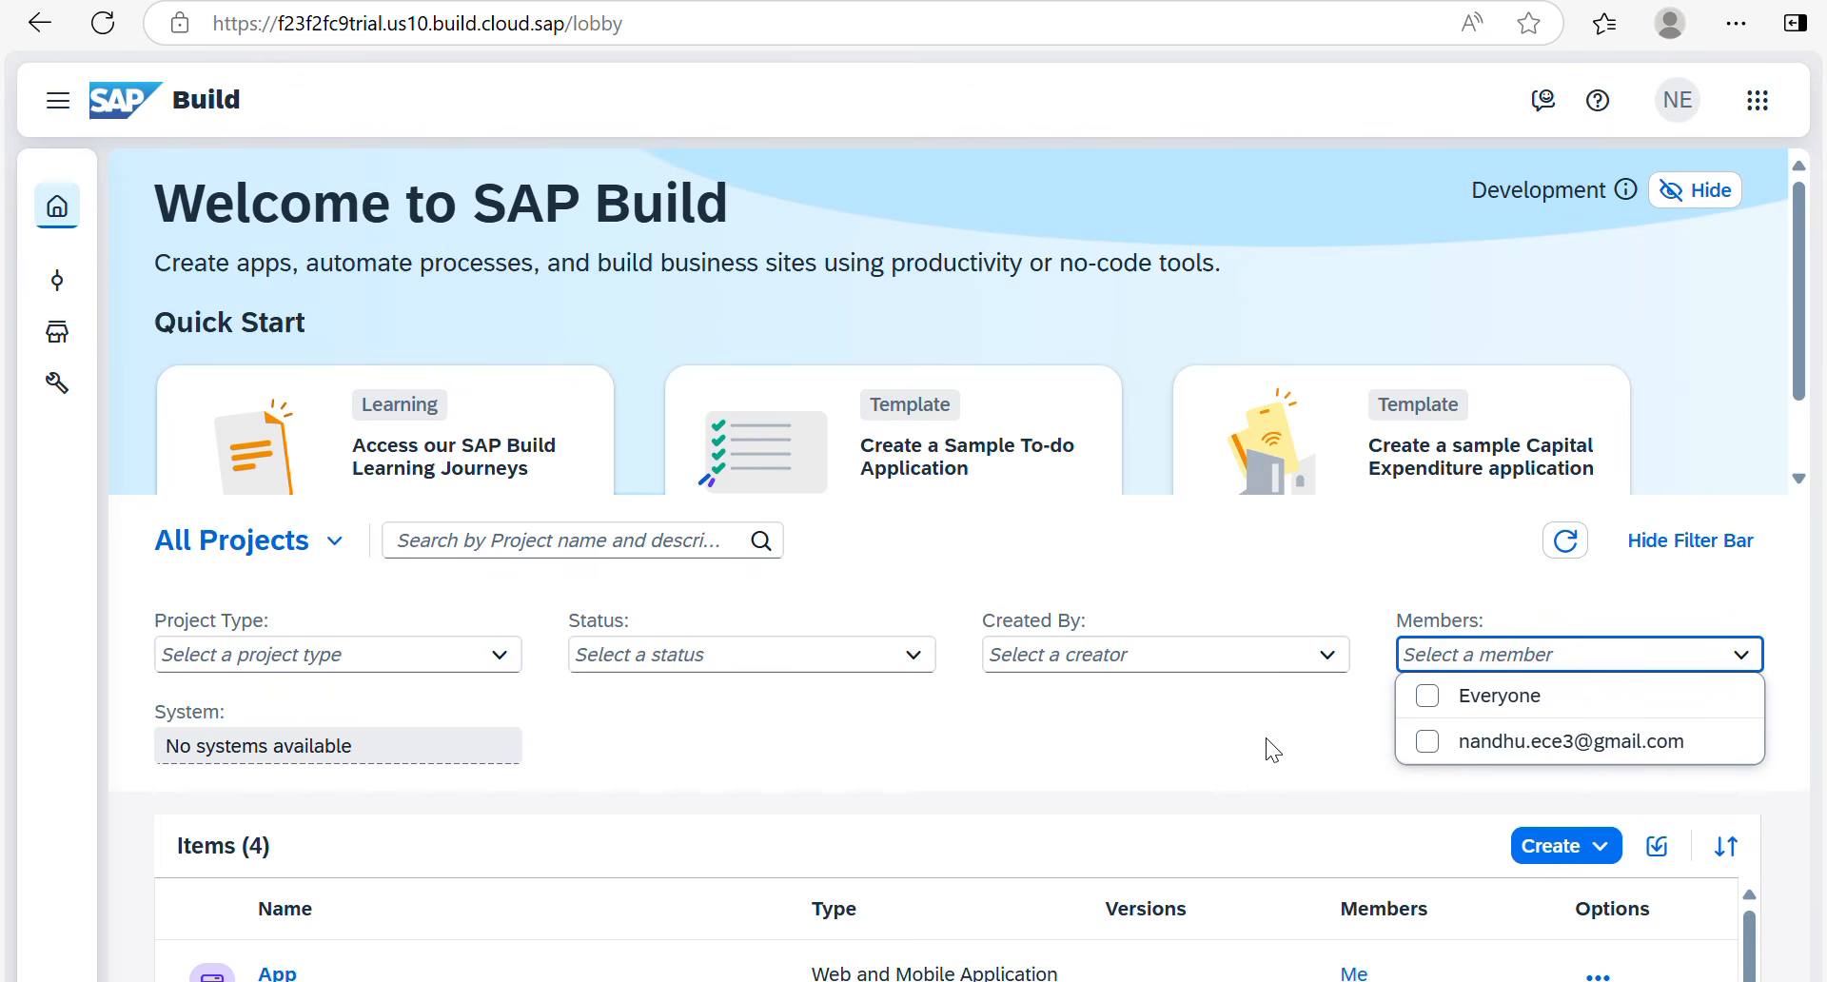
pyautogui.hotkey('shift', 'Tab')
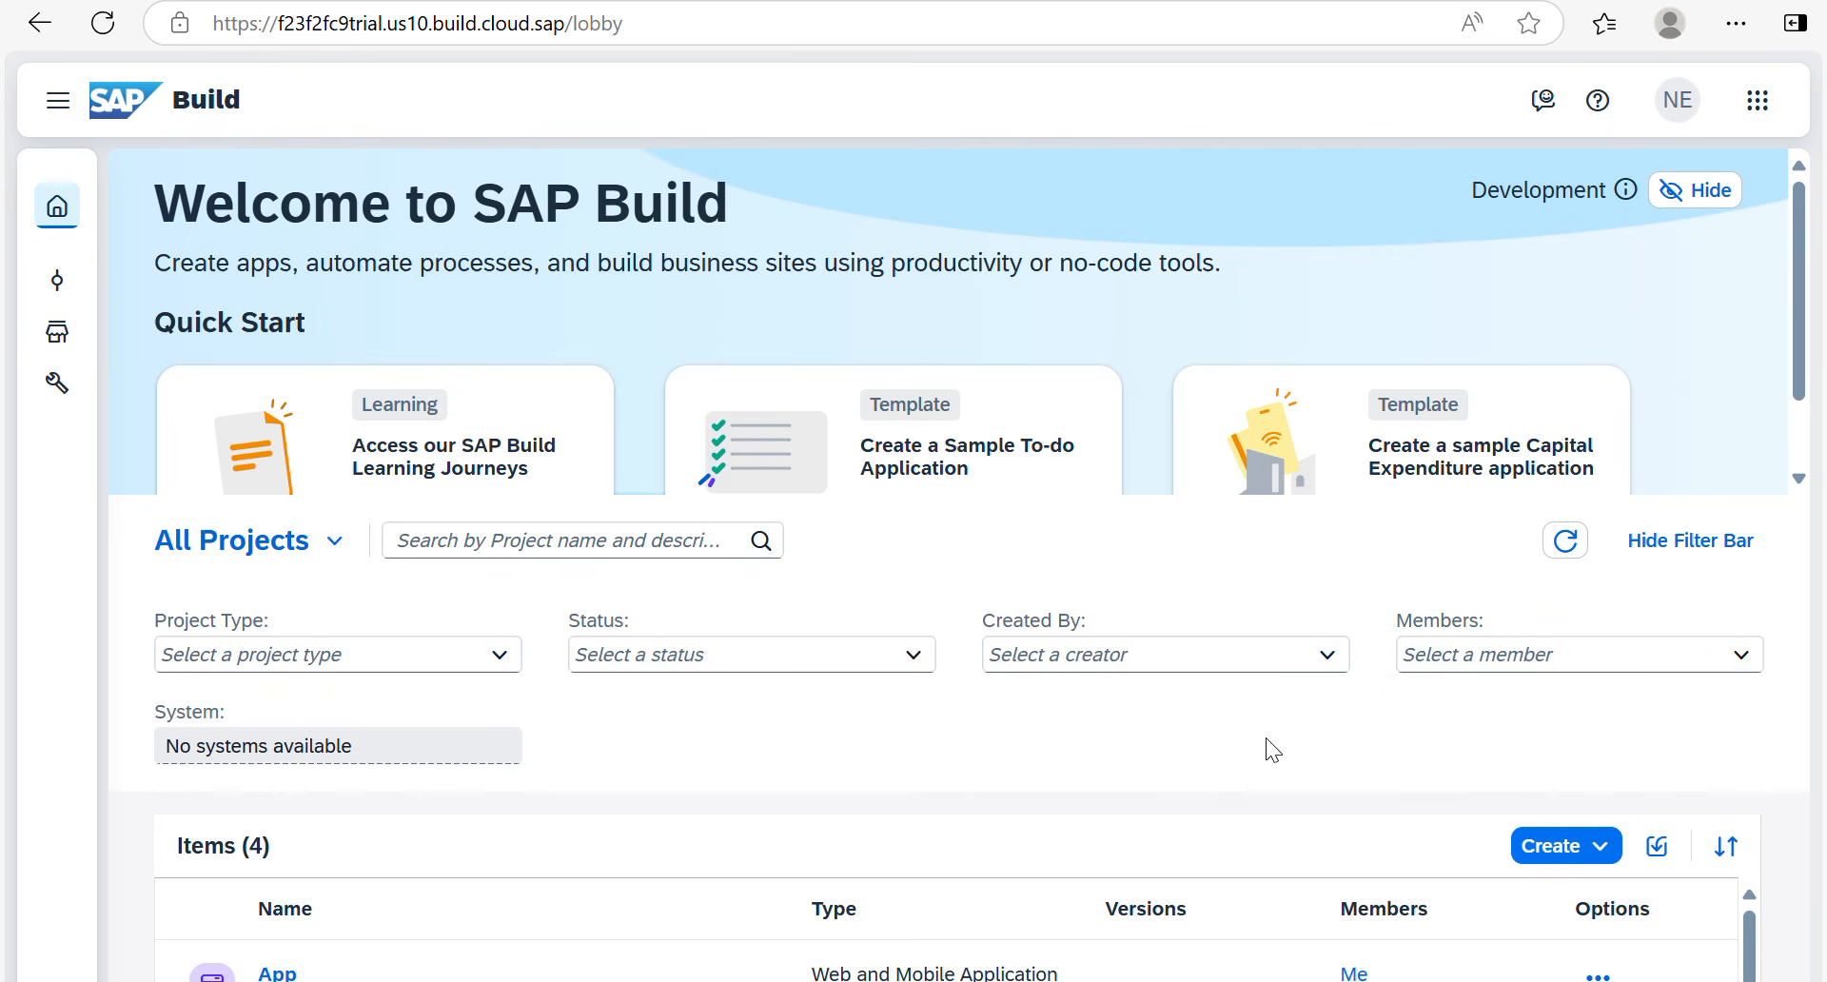
pyautogui.click(289, 757)
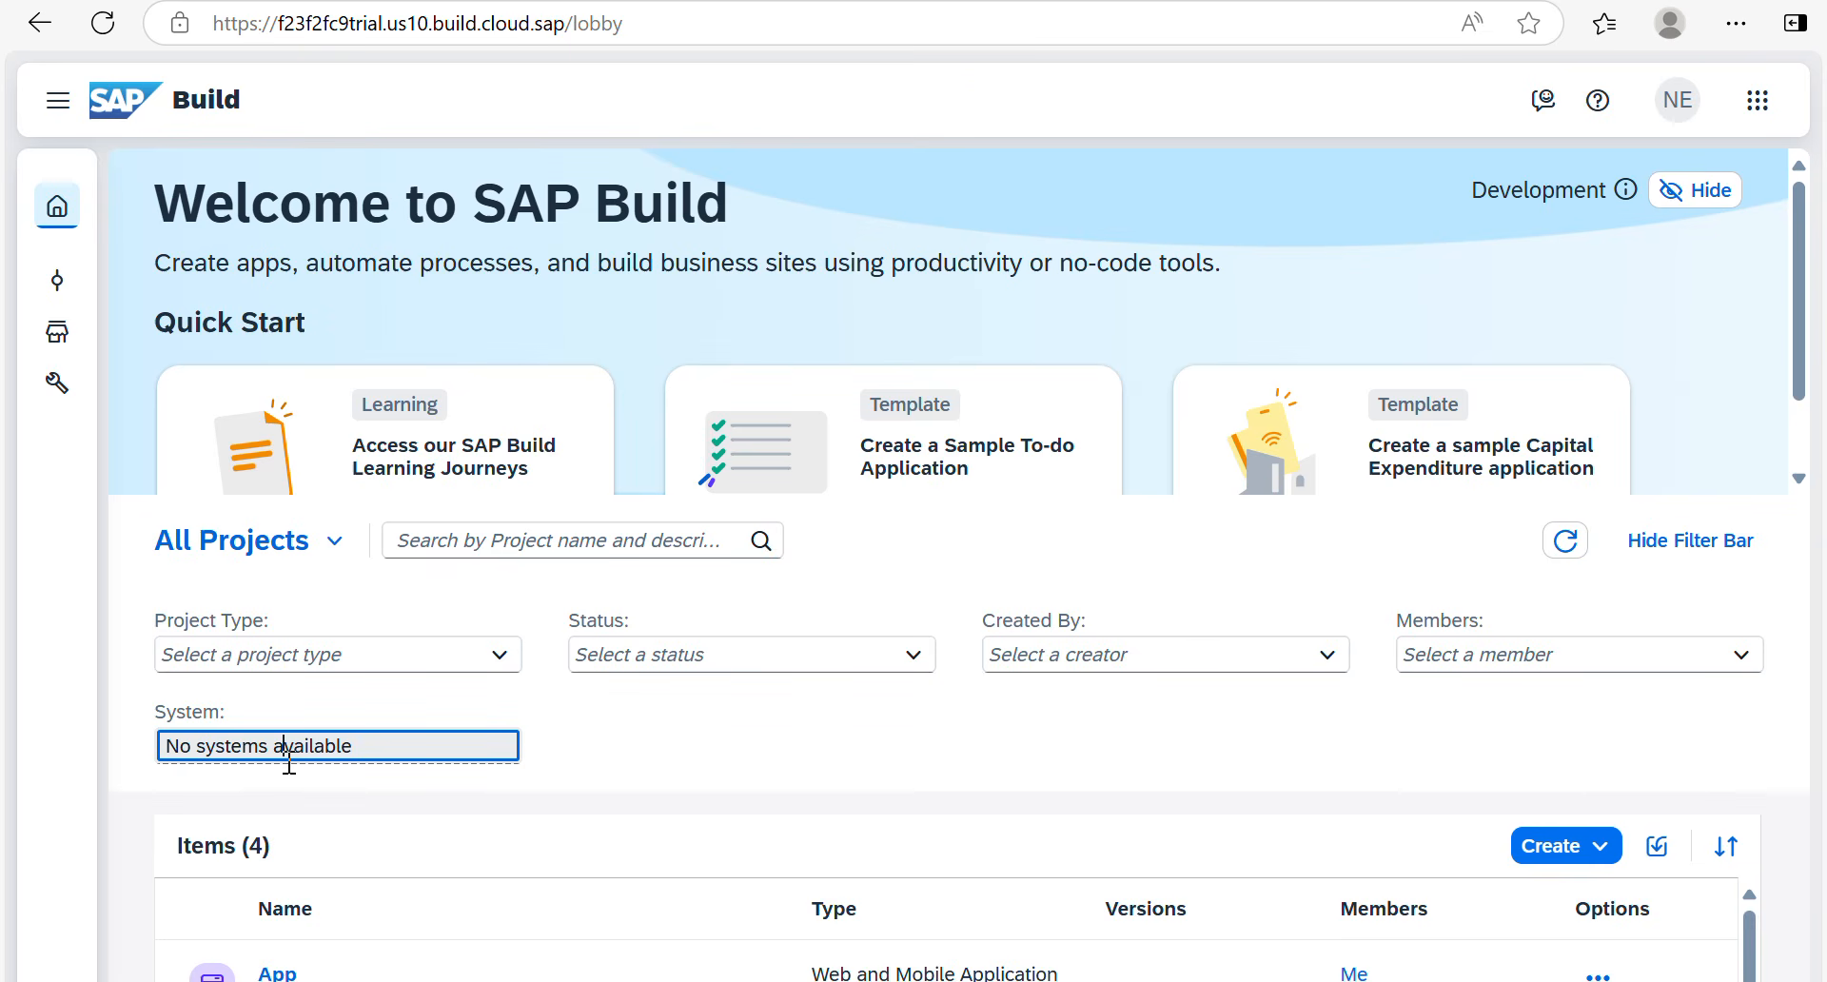
pyautogui.click(1681, 545)
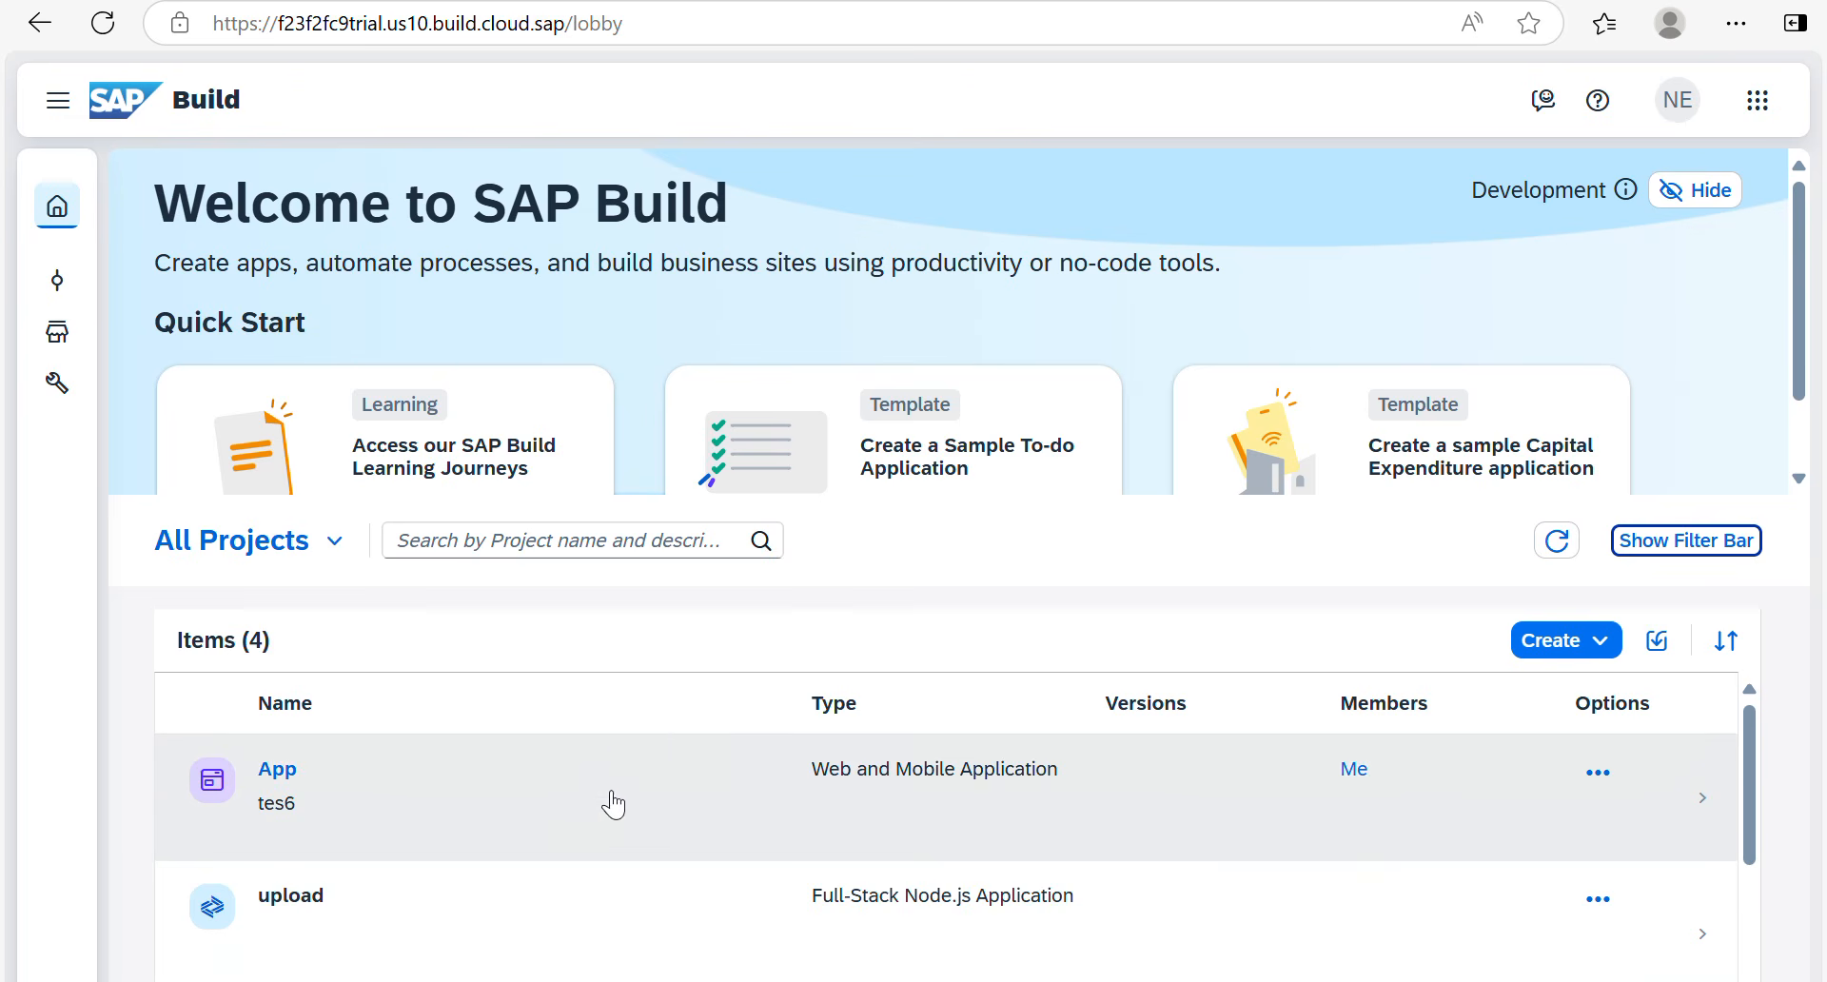
# Step: Open the project named App to view it in the App Editor, and return to the lobby
pyautogui.click(275, 773)
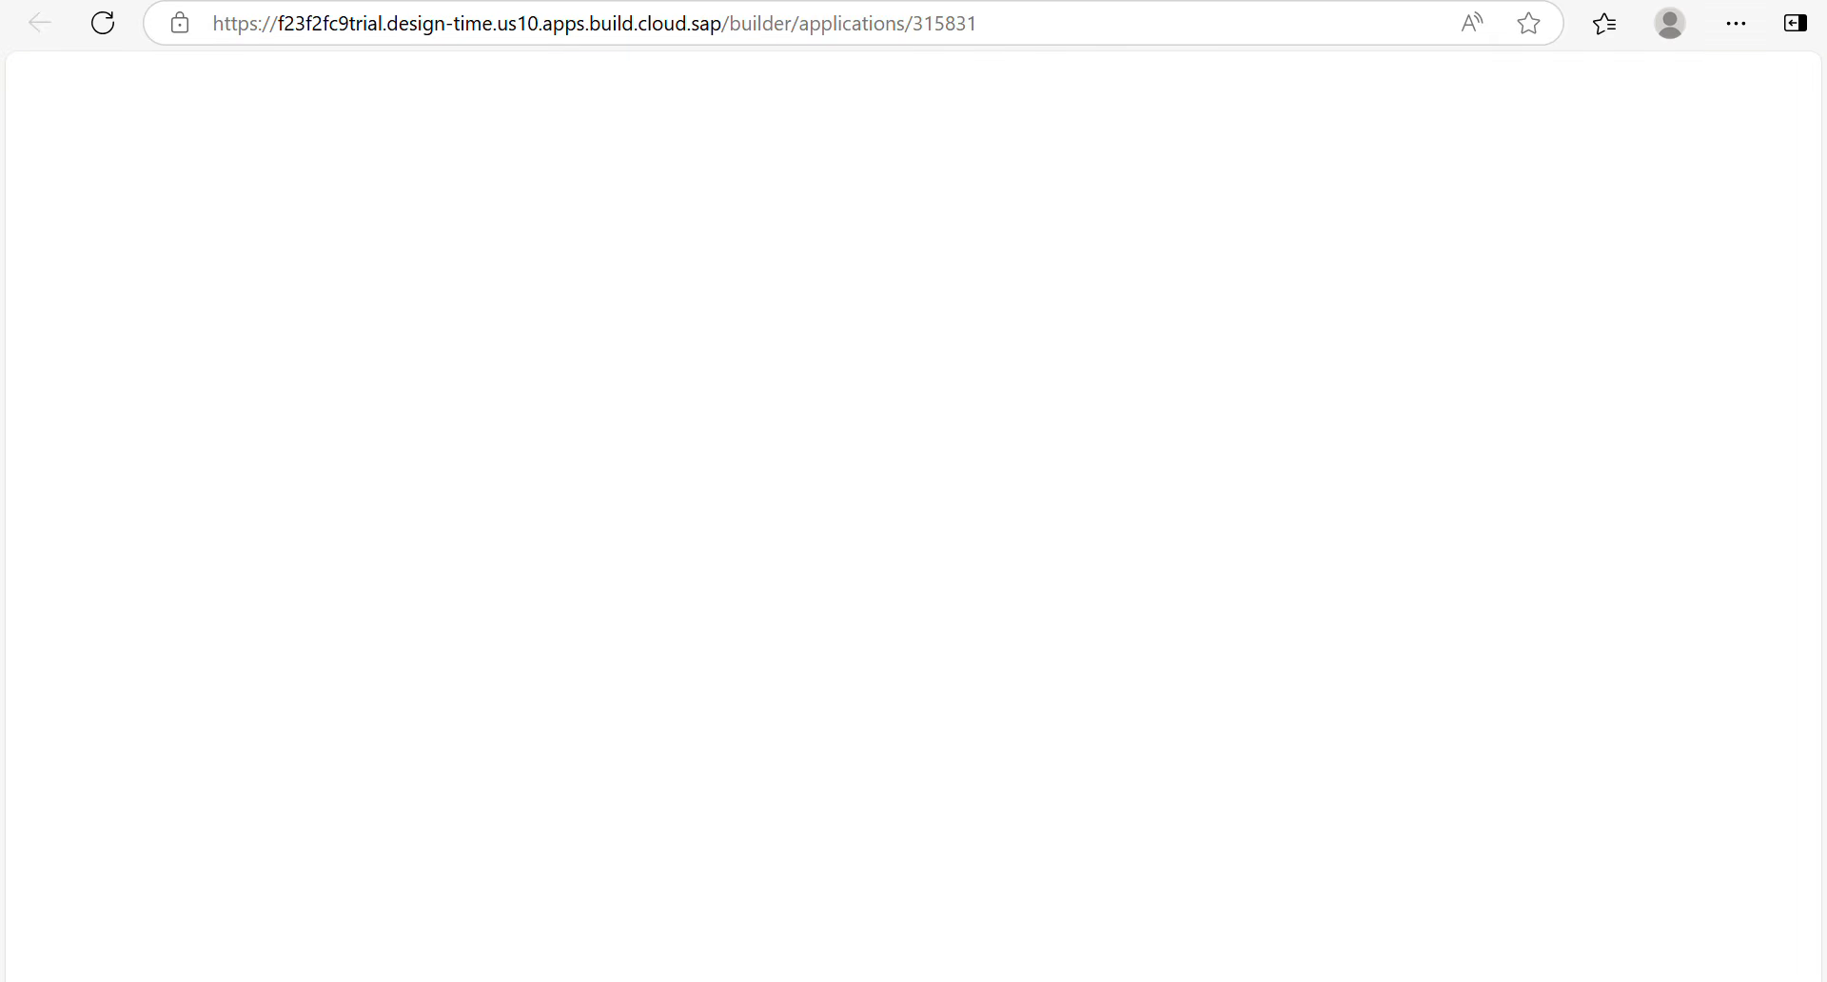
pyautogui.click(533, 0)
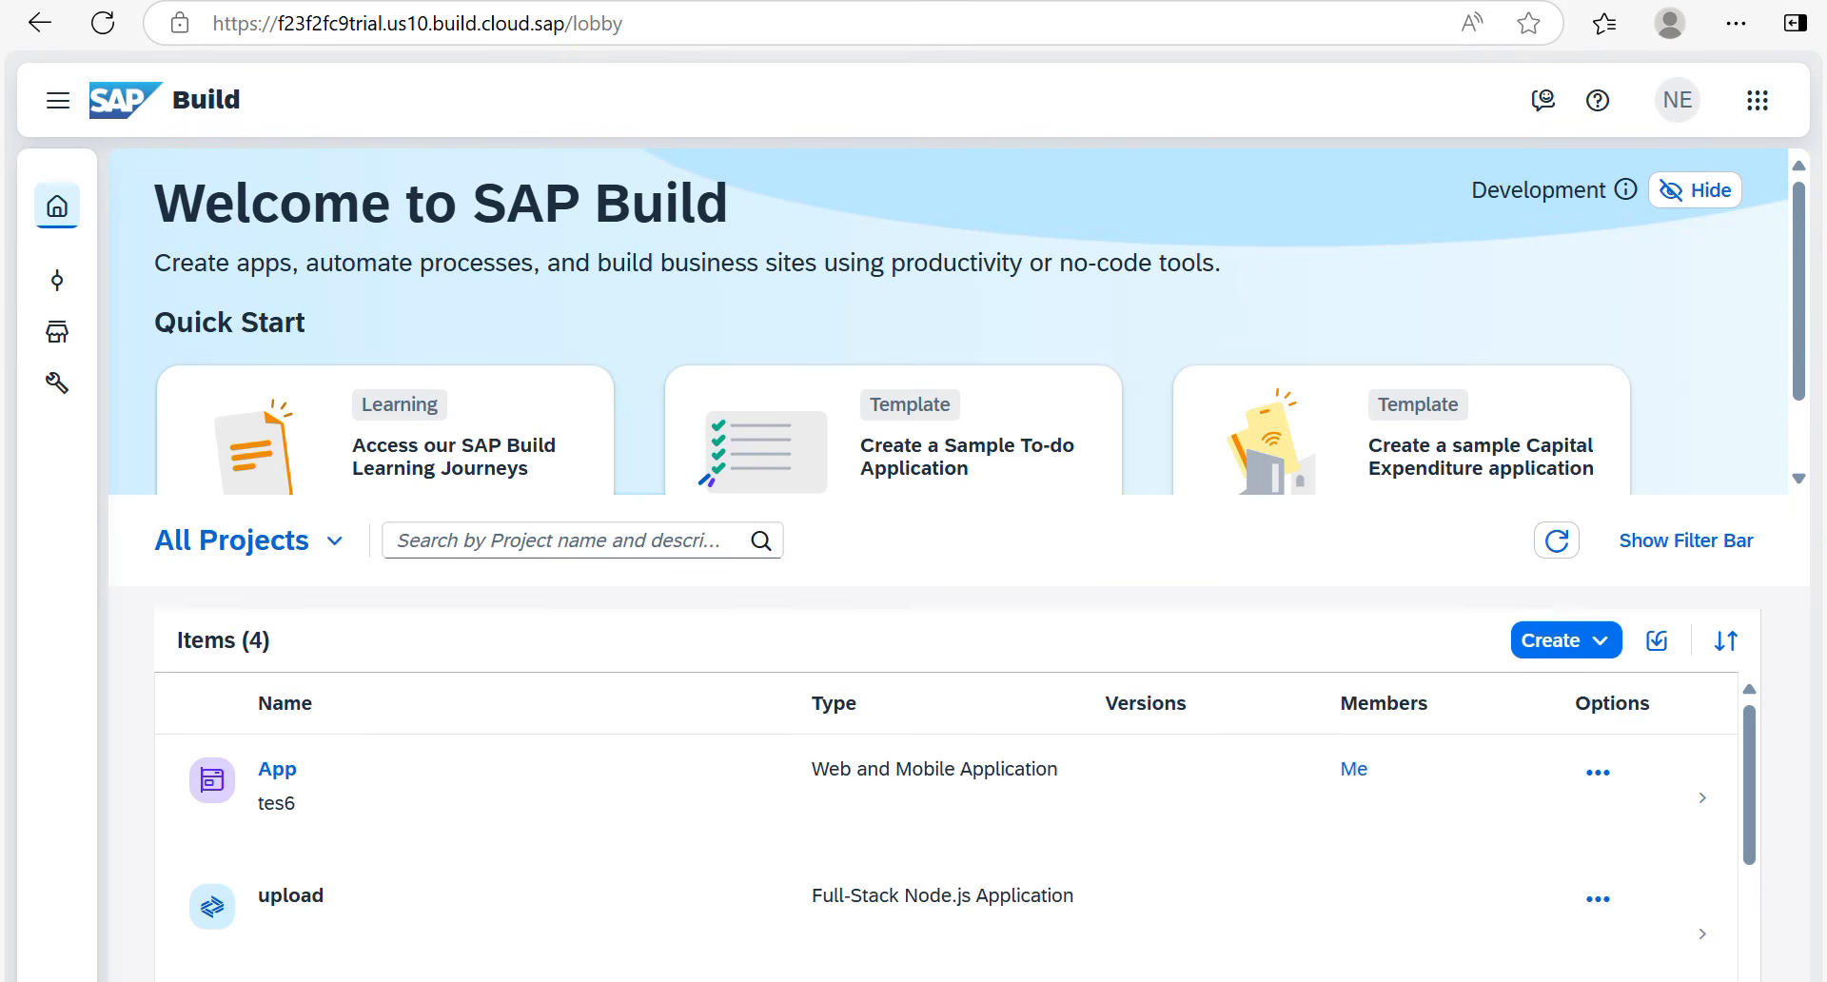
pyautogui.click(819, 0)
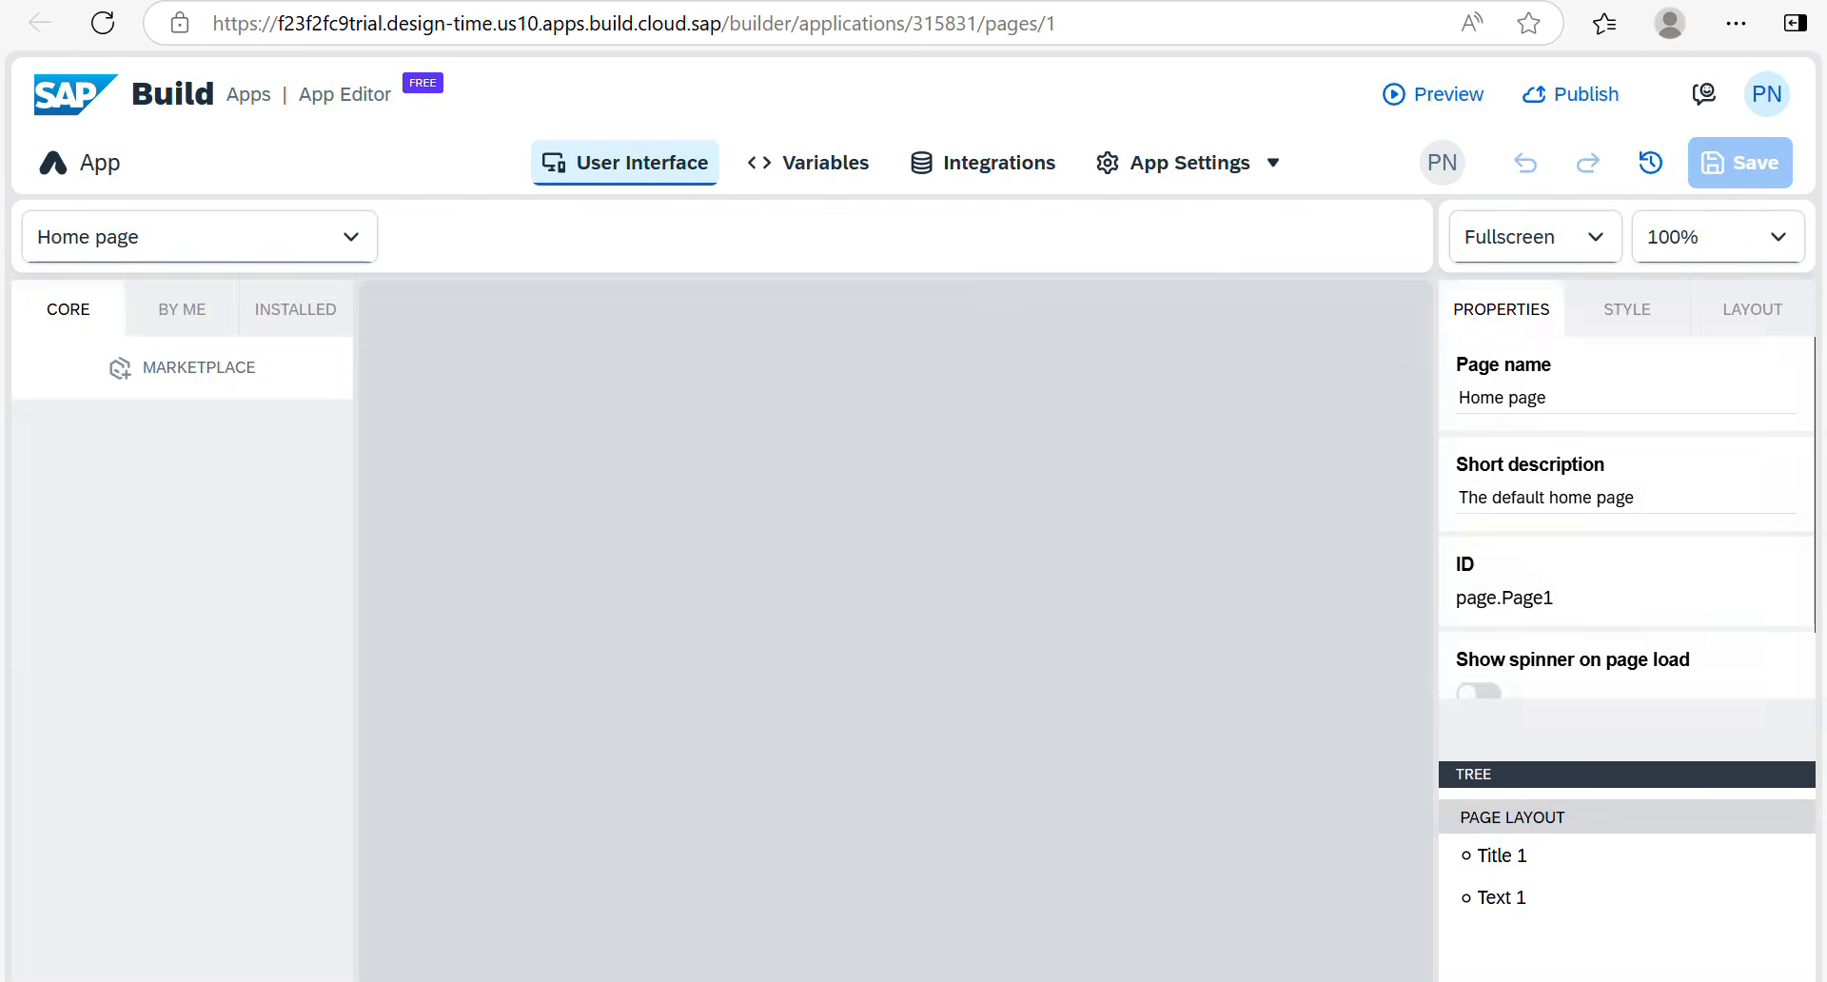
pyautogui.click(533, 0)
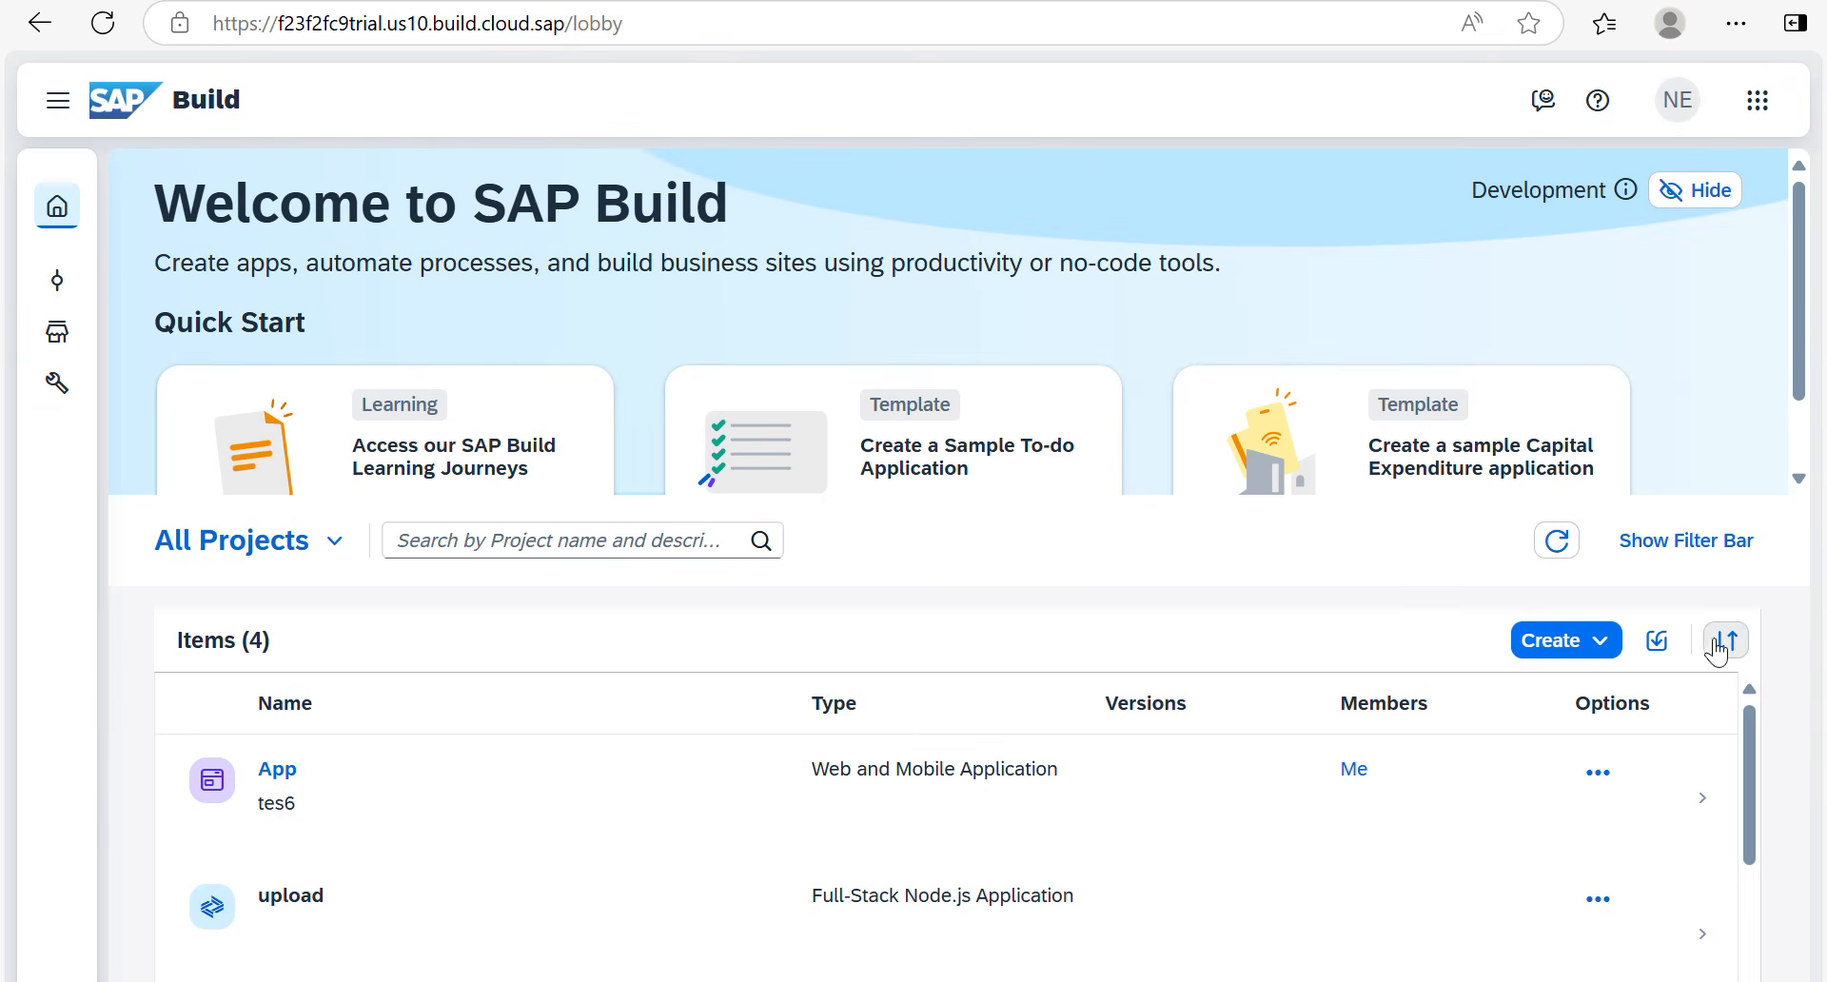
# Step: Start creating a new project in the lobby with Application as its objective and proceed to the category choice
pyautogui.click(1602, 645)
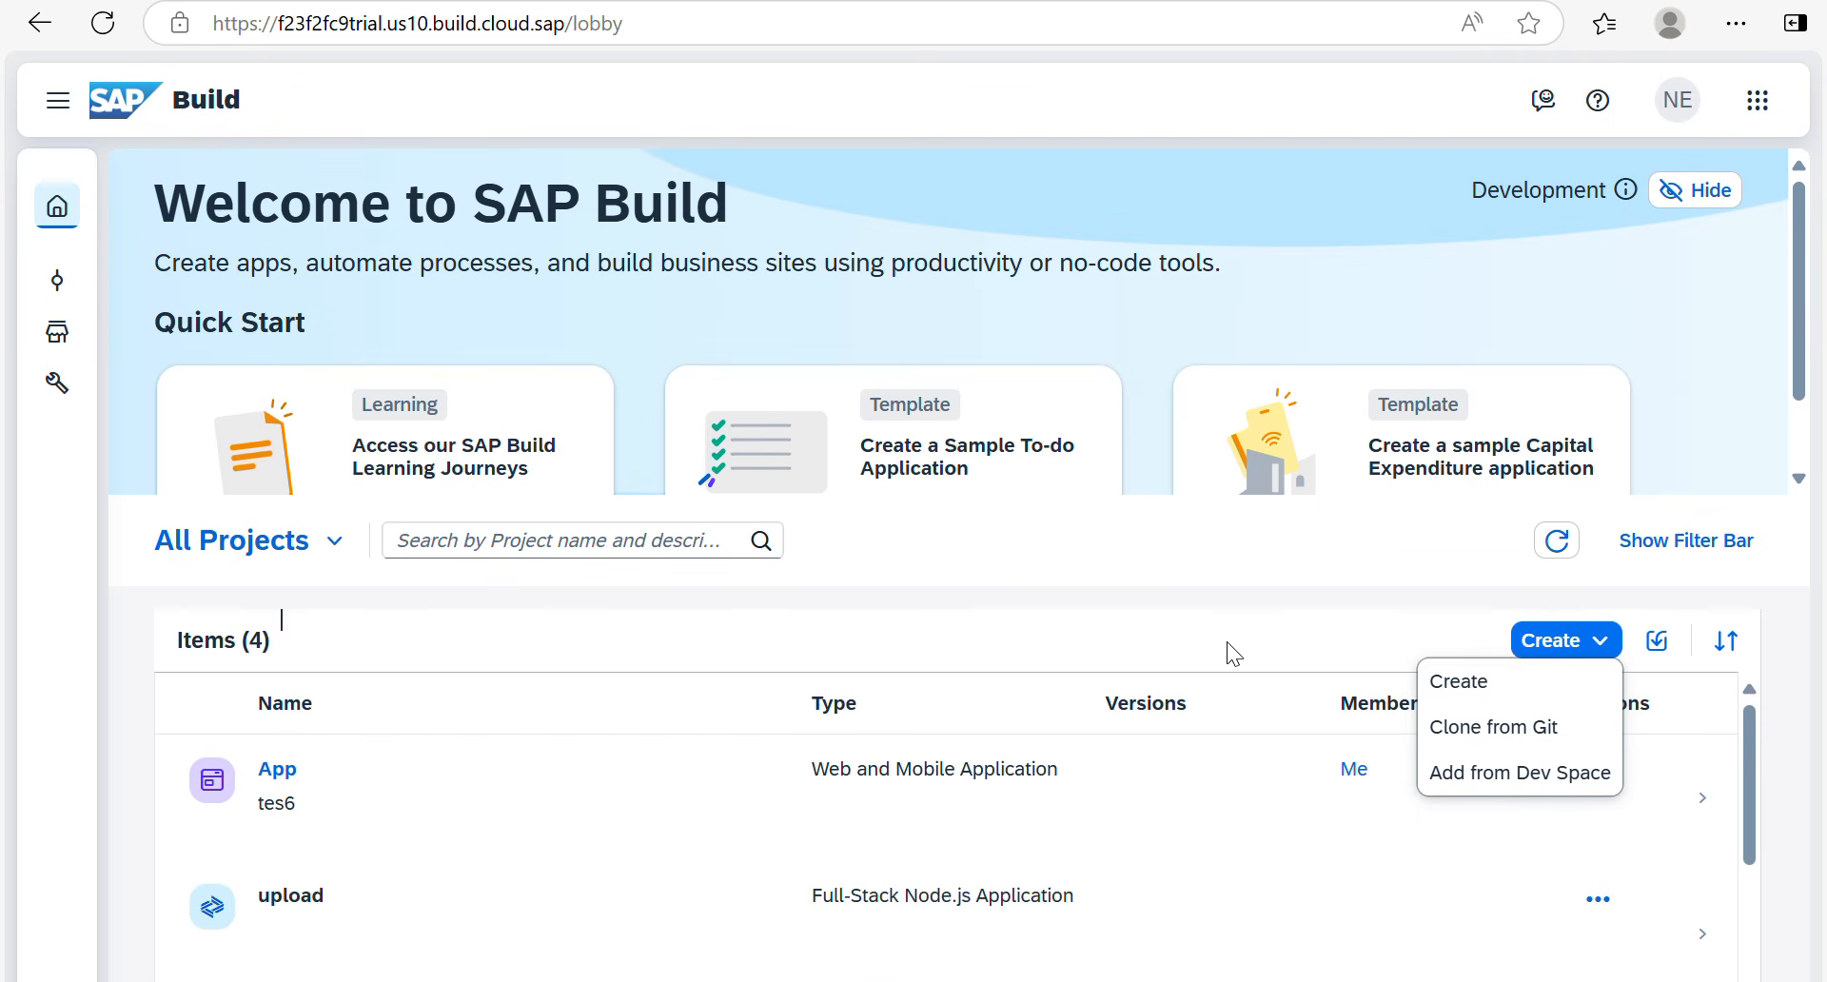
pyautogui.press('Escape')
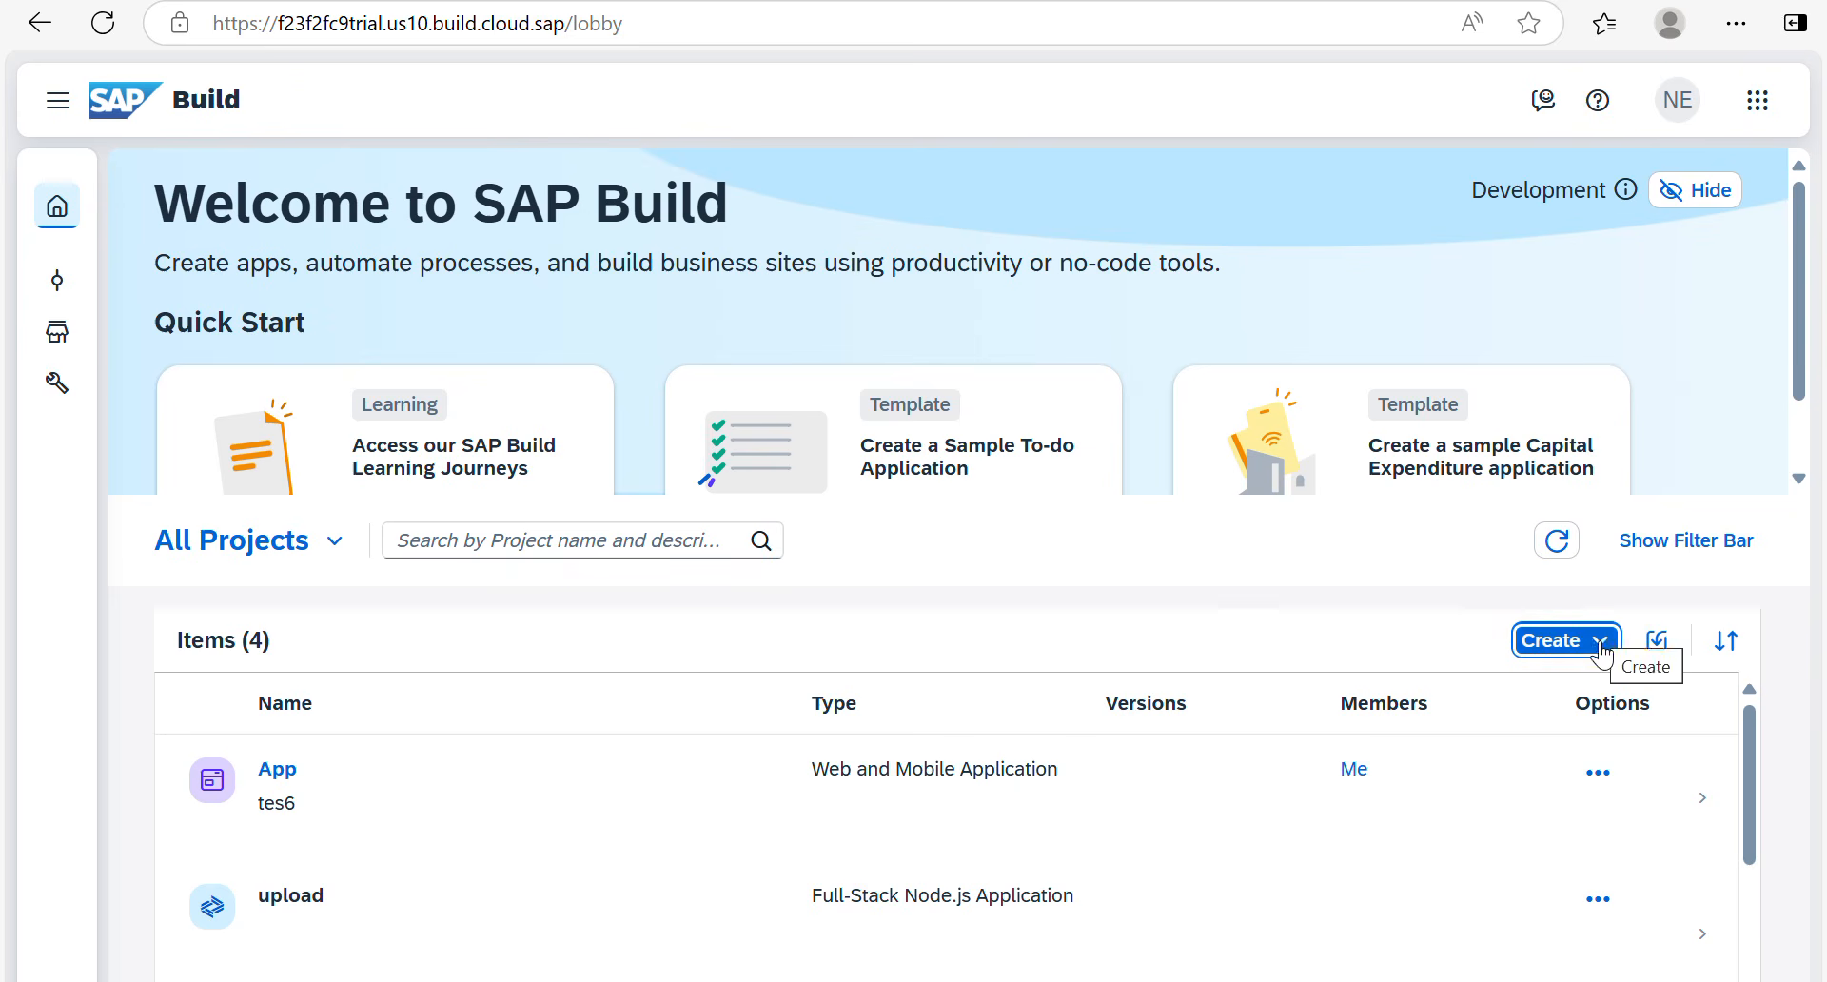
pyautogui.click(1601, 645)
pyautogui.click(1459, 682)
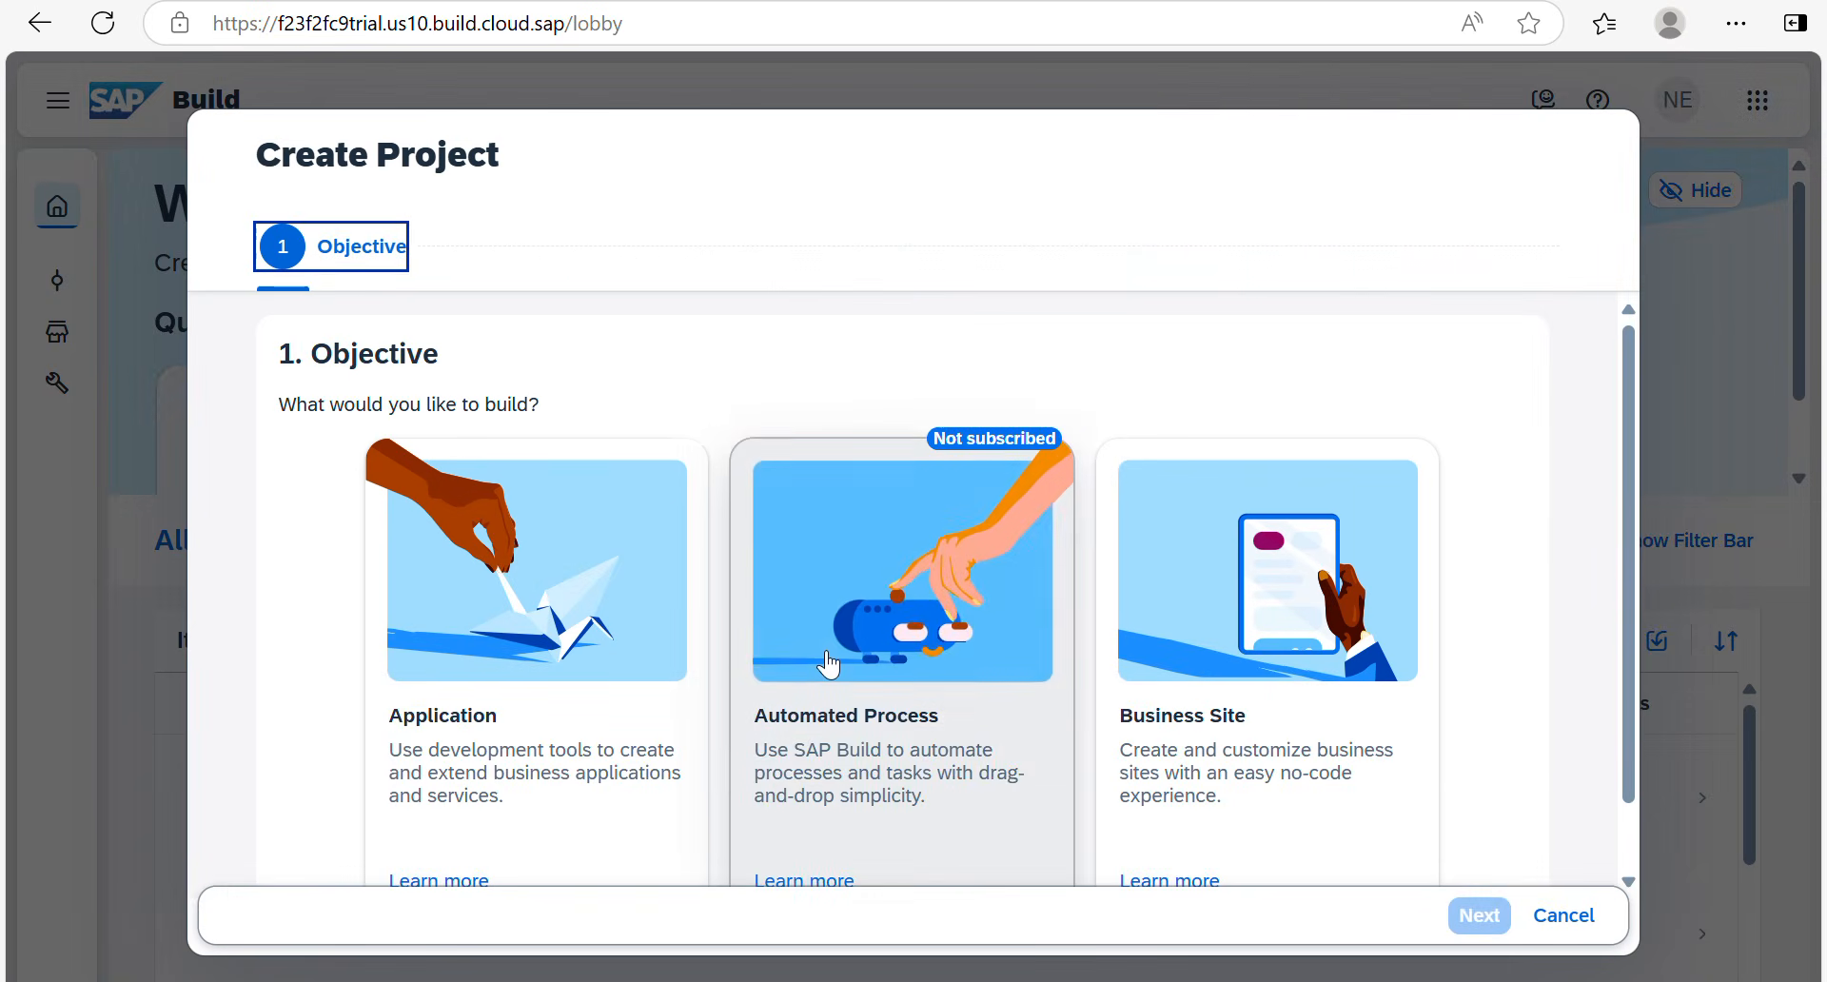
pyautogui.scroll(-2, 830, 656)
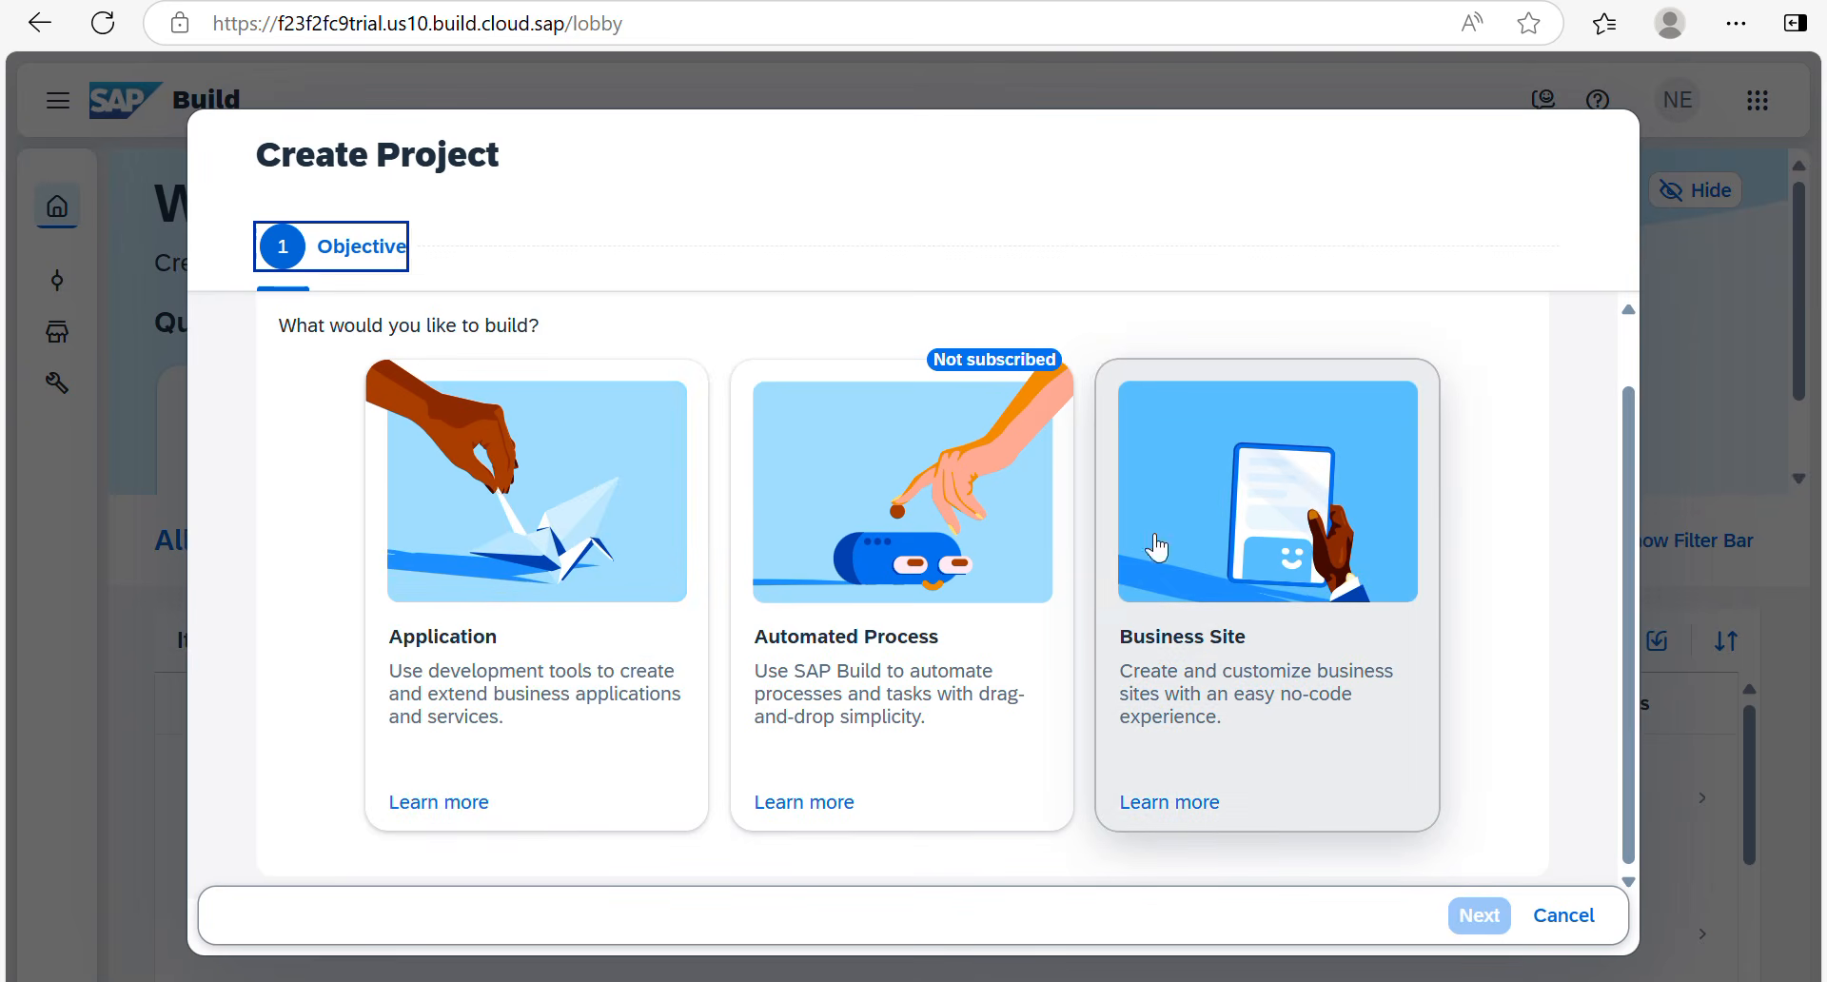
pyautogui.click(572, 482)
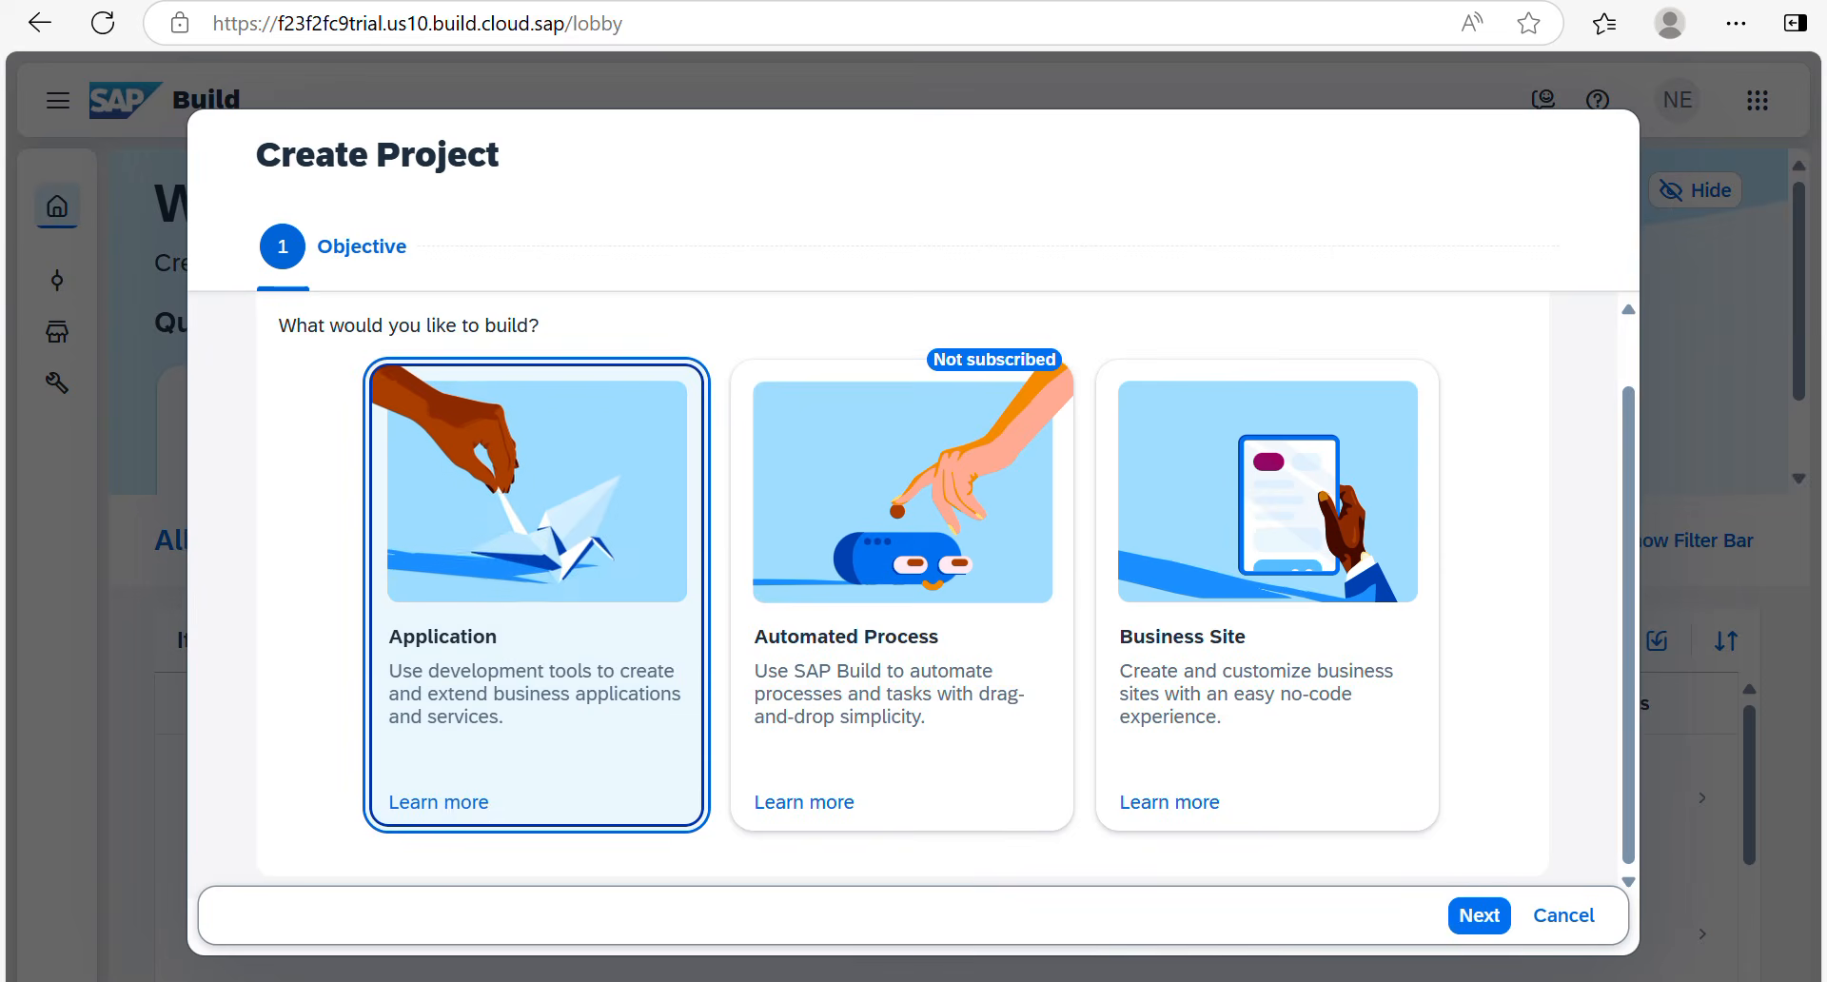
pyautogui.click(1489, 918)
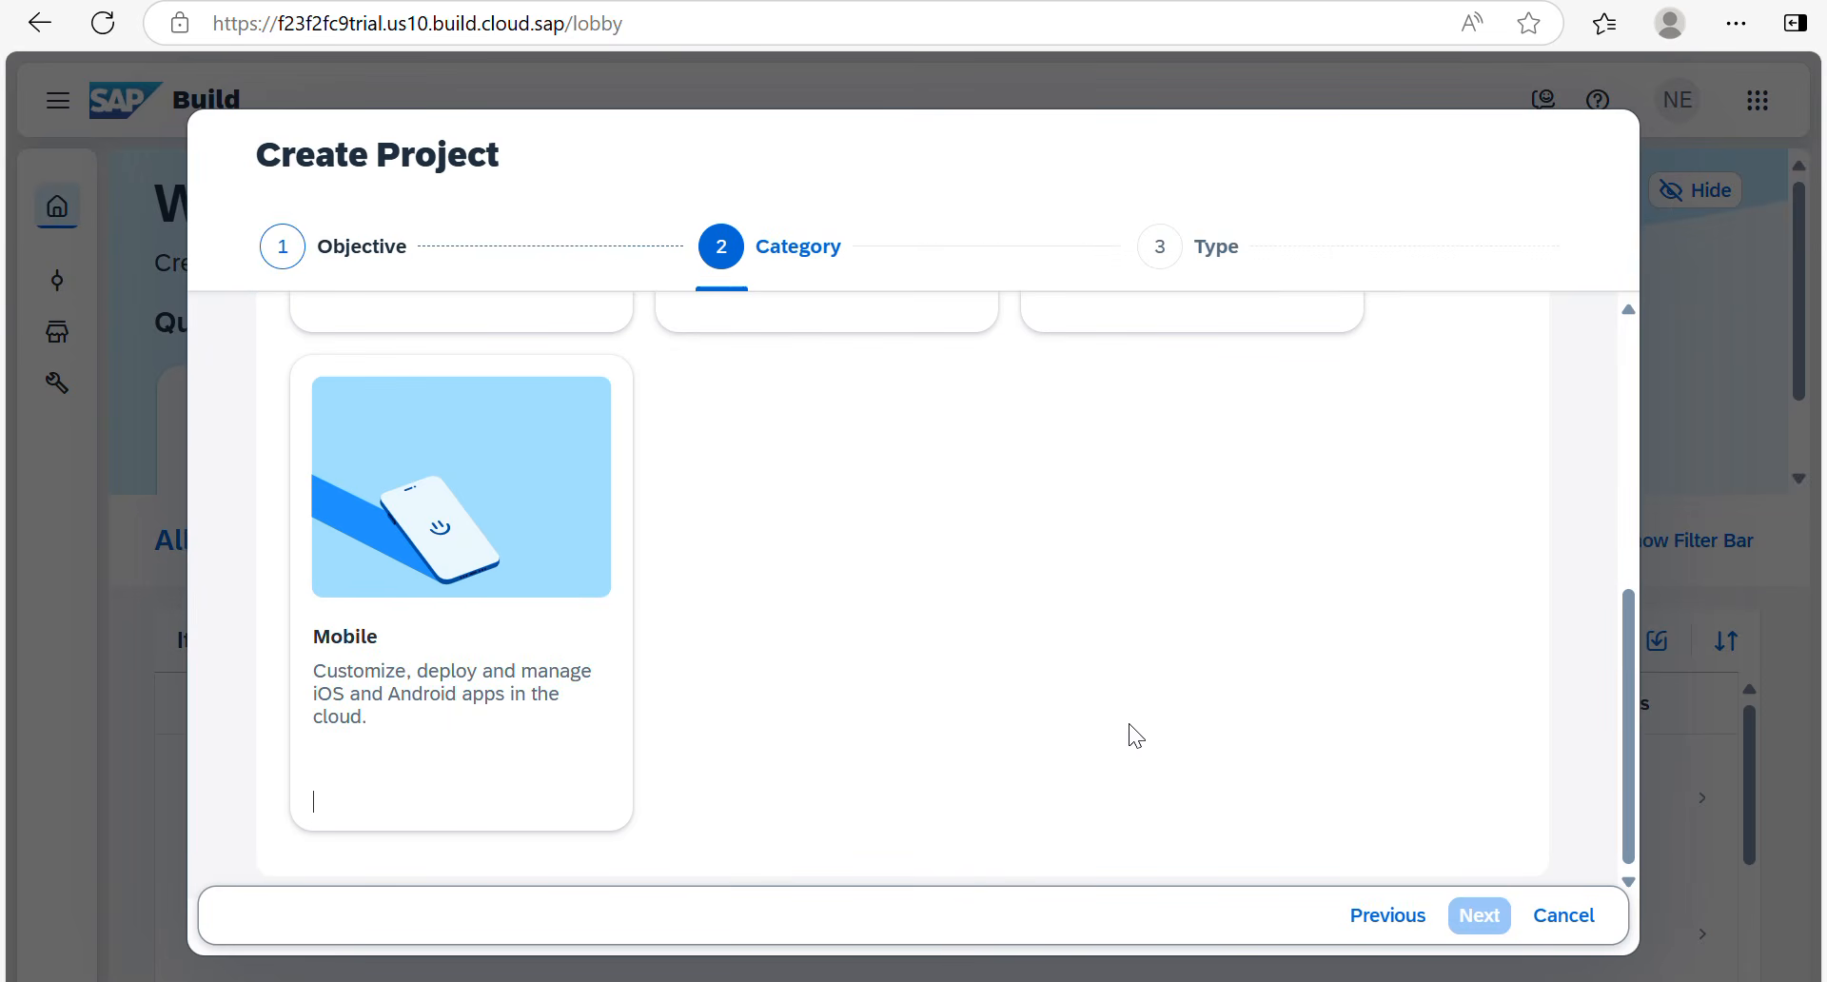
# Step: Review the application categories, choose Frontend for the new project and proceed to its available project types
pyautogui.scroll(3, 1043, 668)
pyautogui.scroll(-3, 1043, 669)
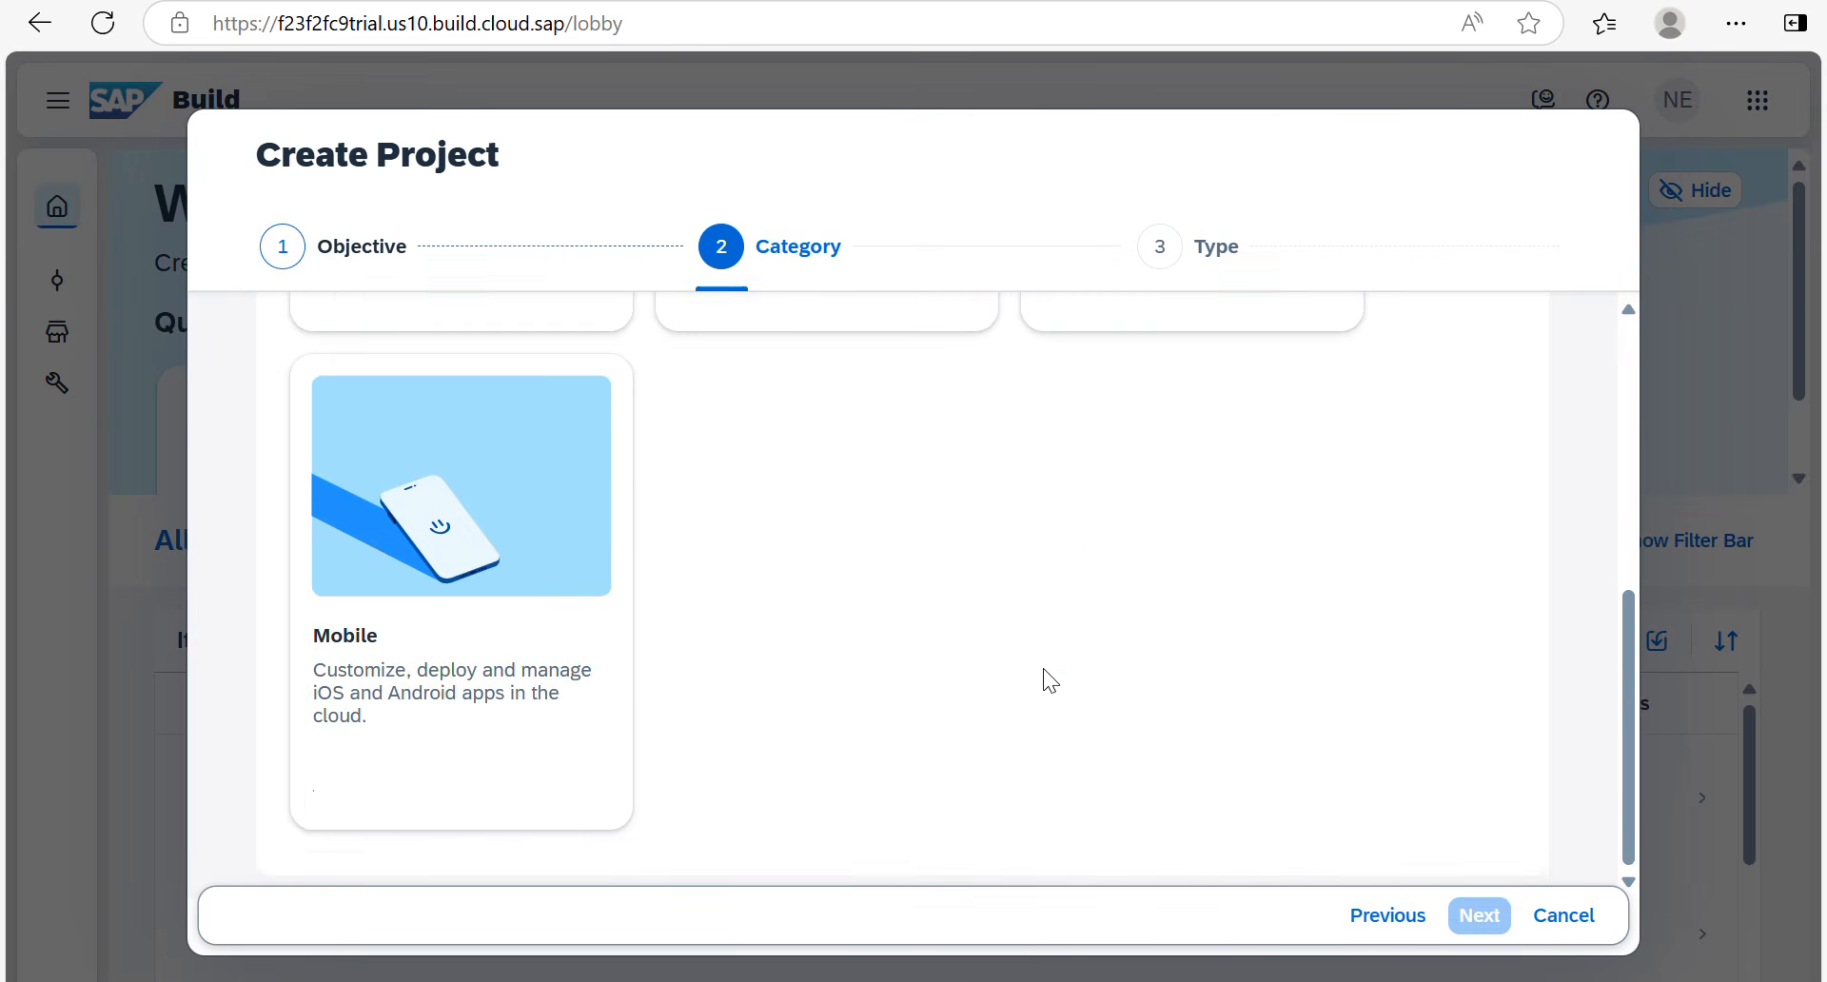
pyautogui.scroll(6, 1043, 669)
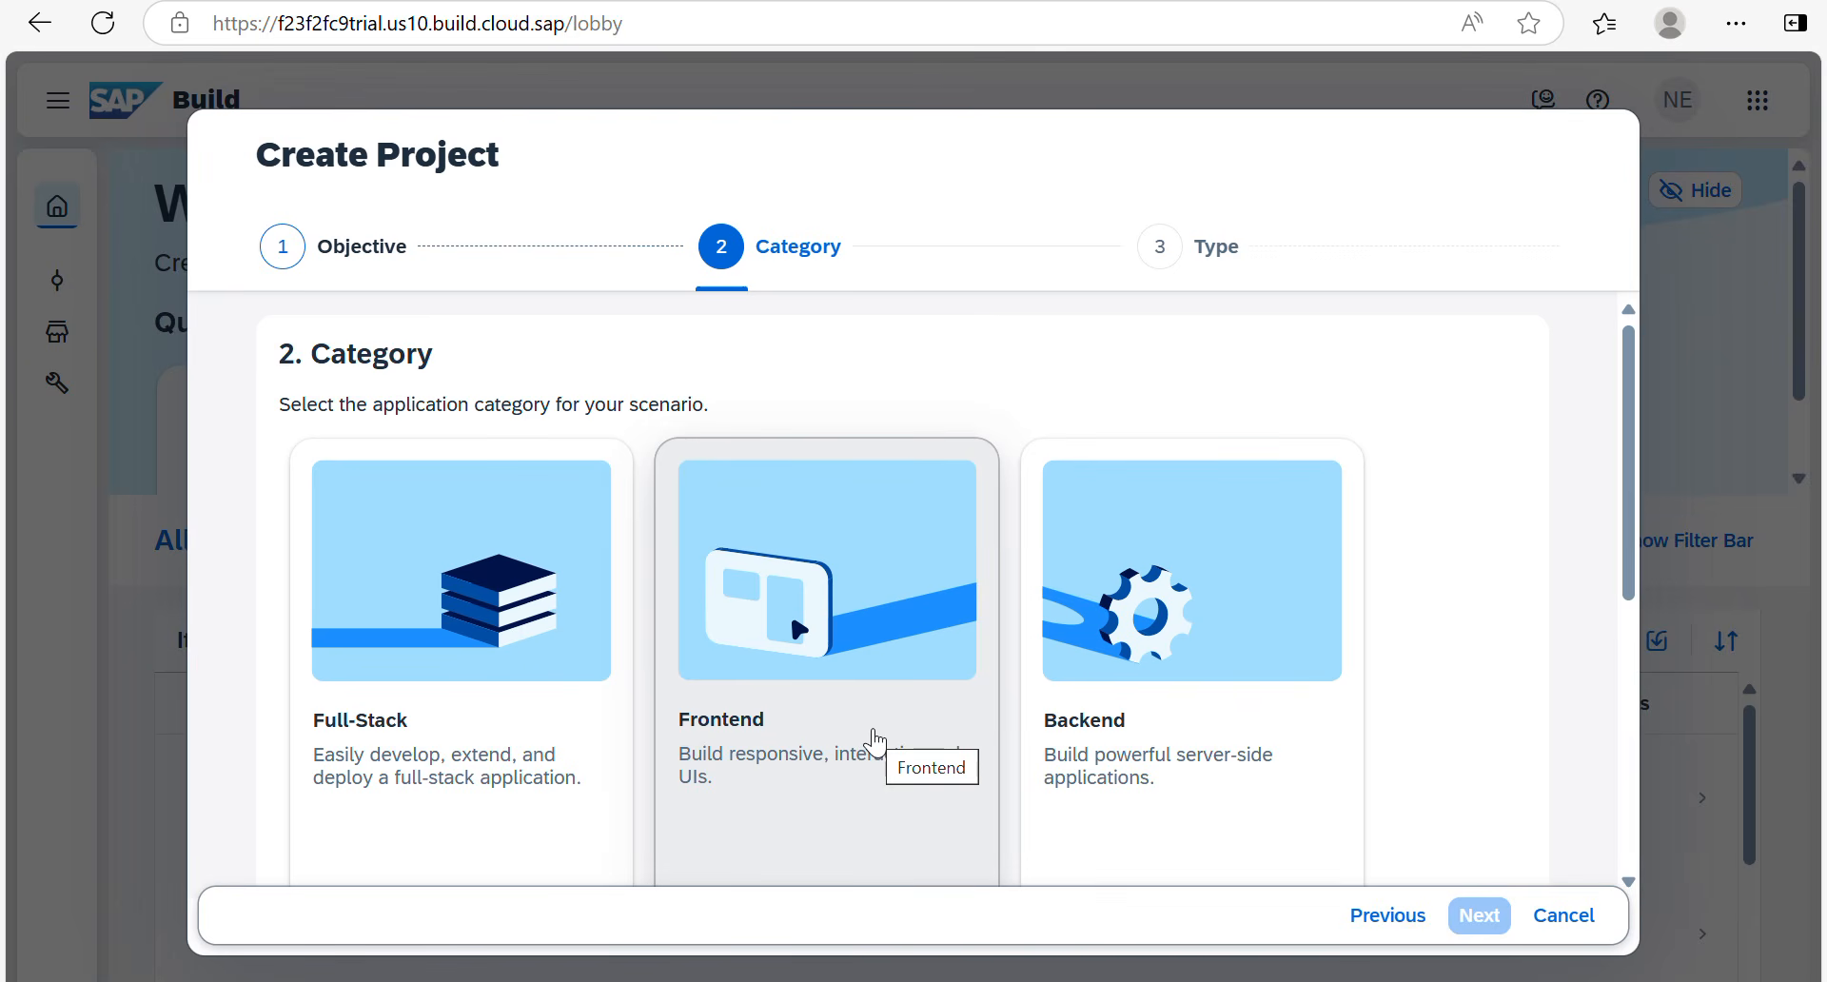
pyautogui.scroll(-3, 1477, 752)
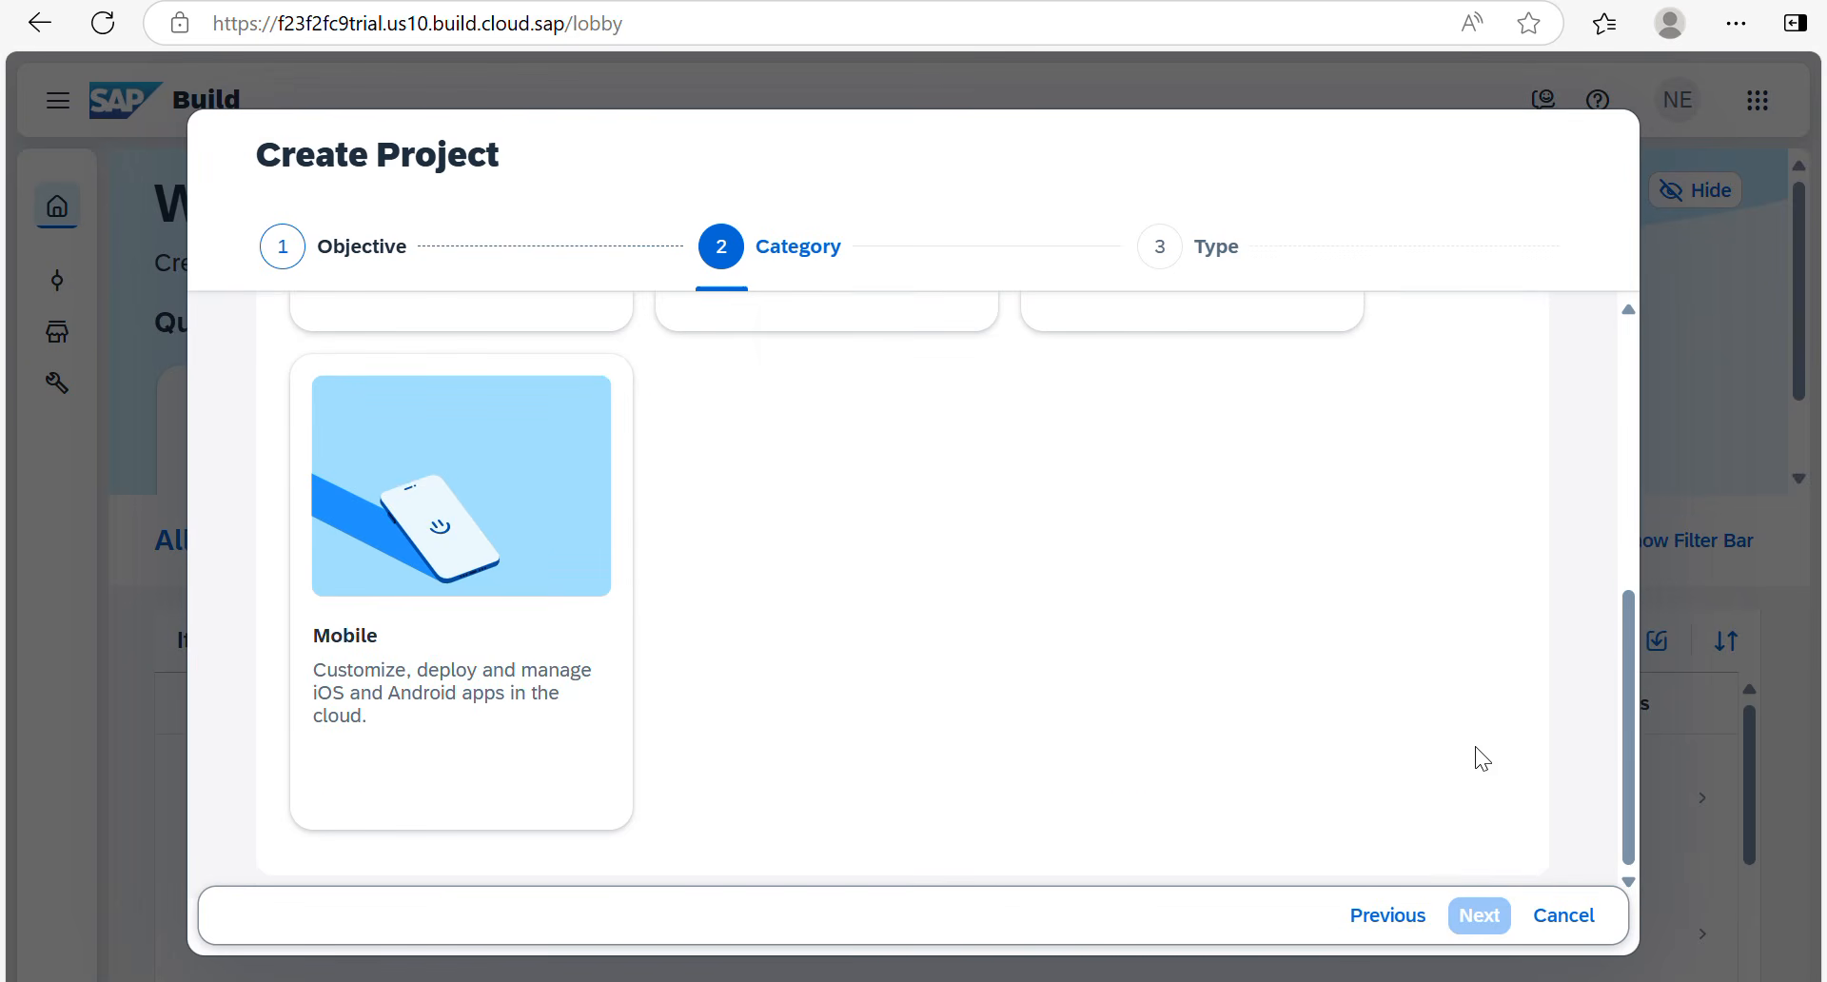
pyautogui.scroll(3, 918, 711)
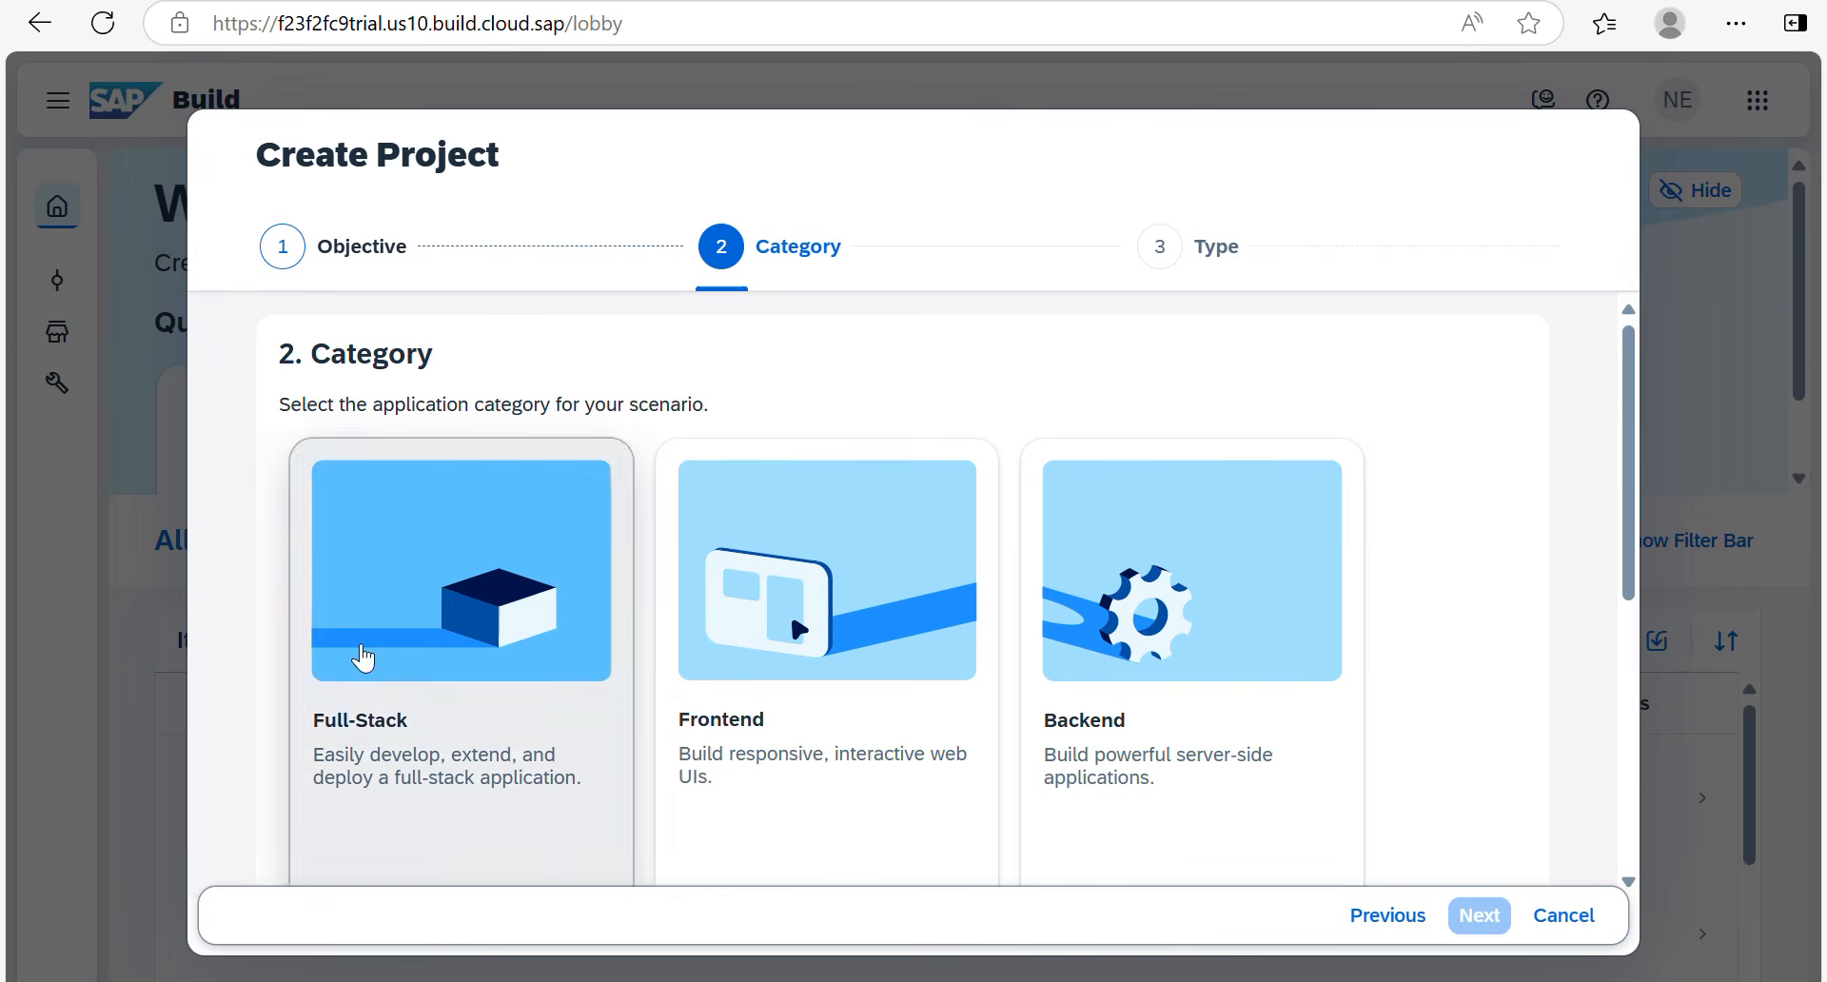
pyautogui.click(360, 651)
pyautogui.click(762, 669)
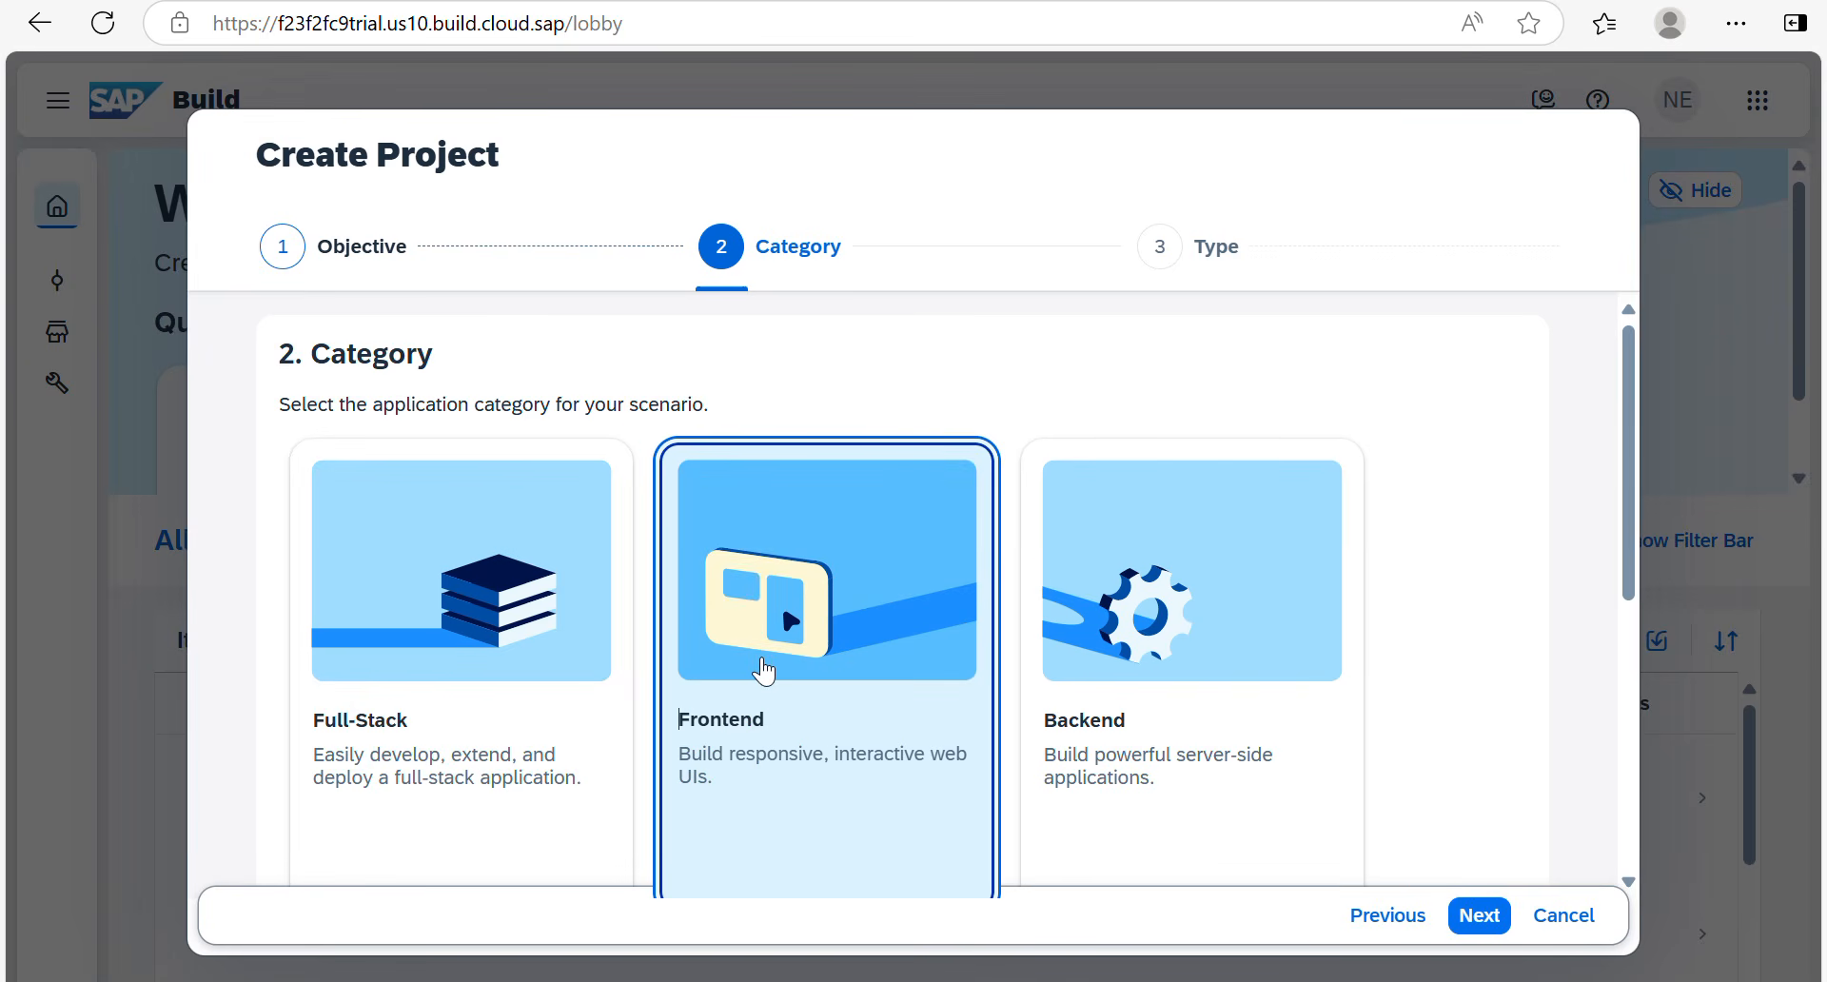
pyautogui.click(1478, 924)
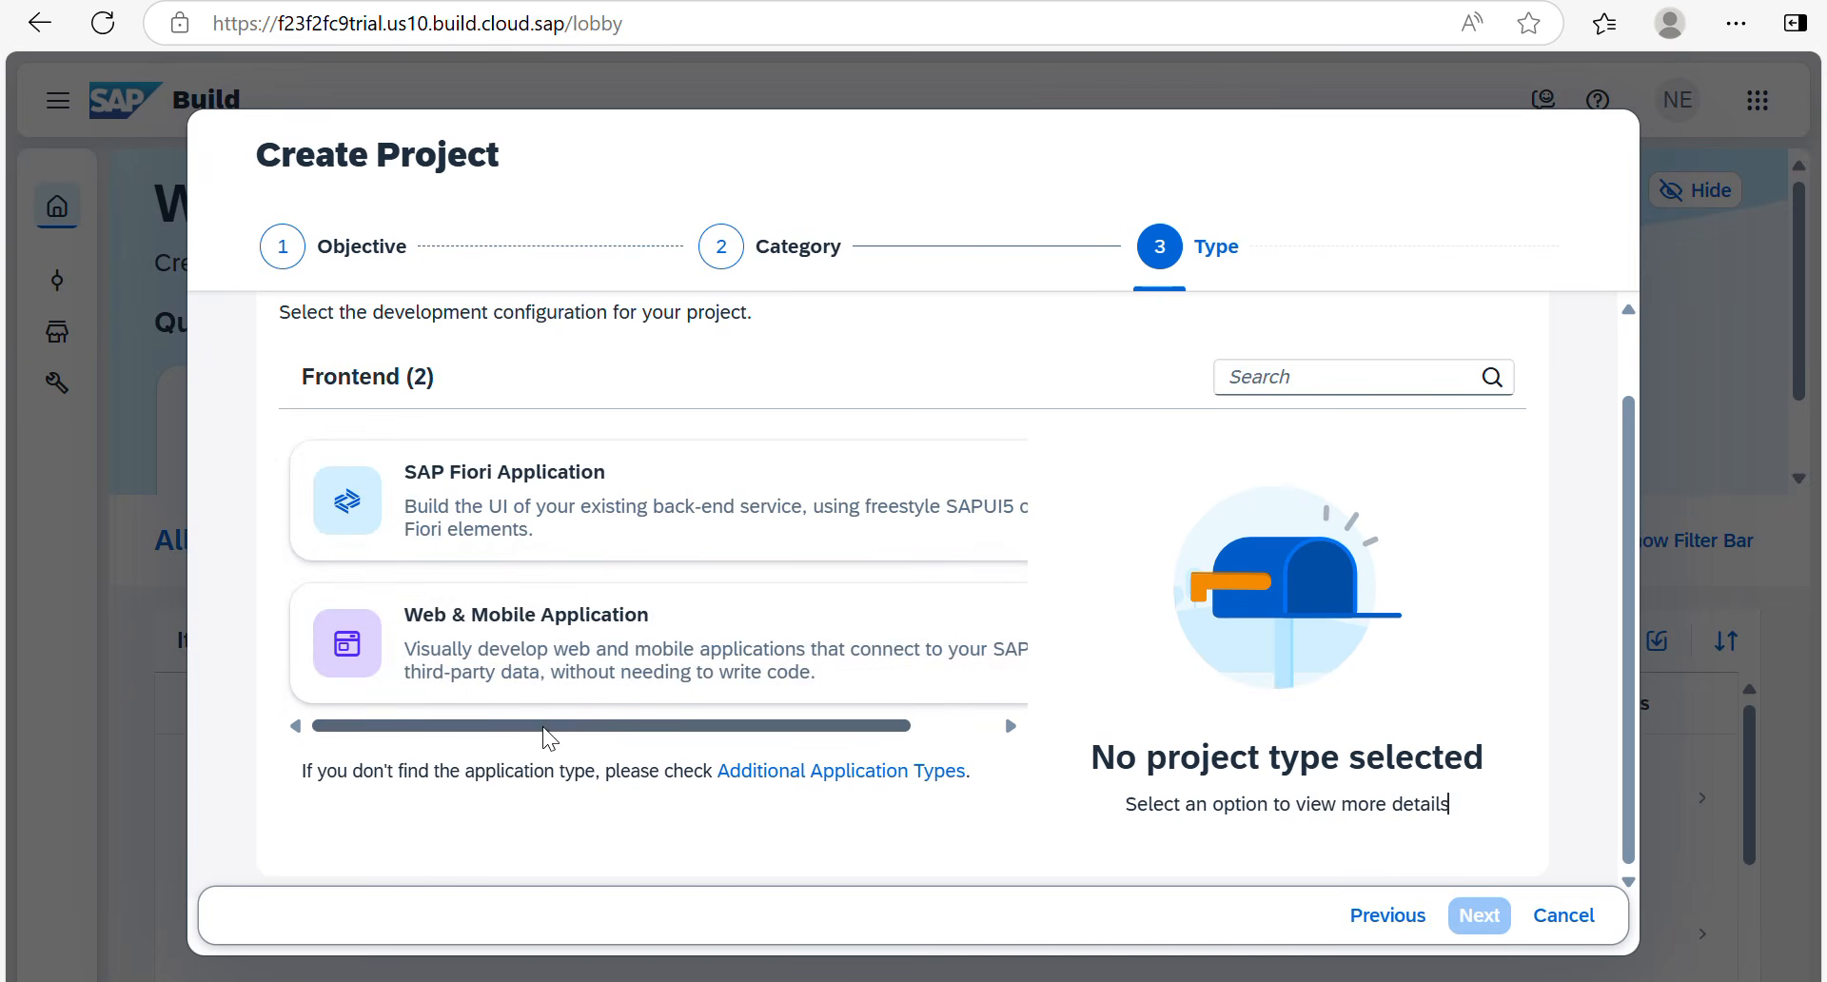
pyautogui.moveTo(576, 726); pyautogui.dragTo(486, 739)
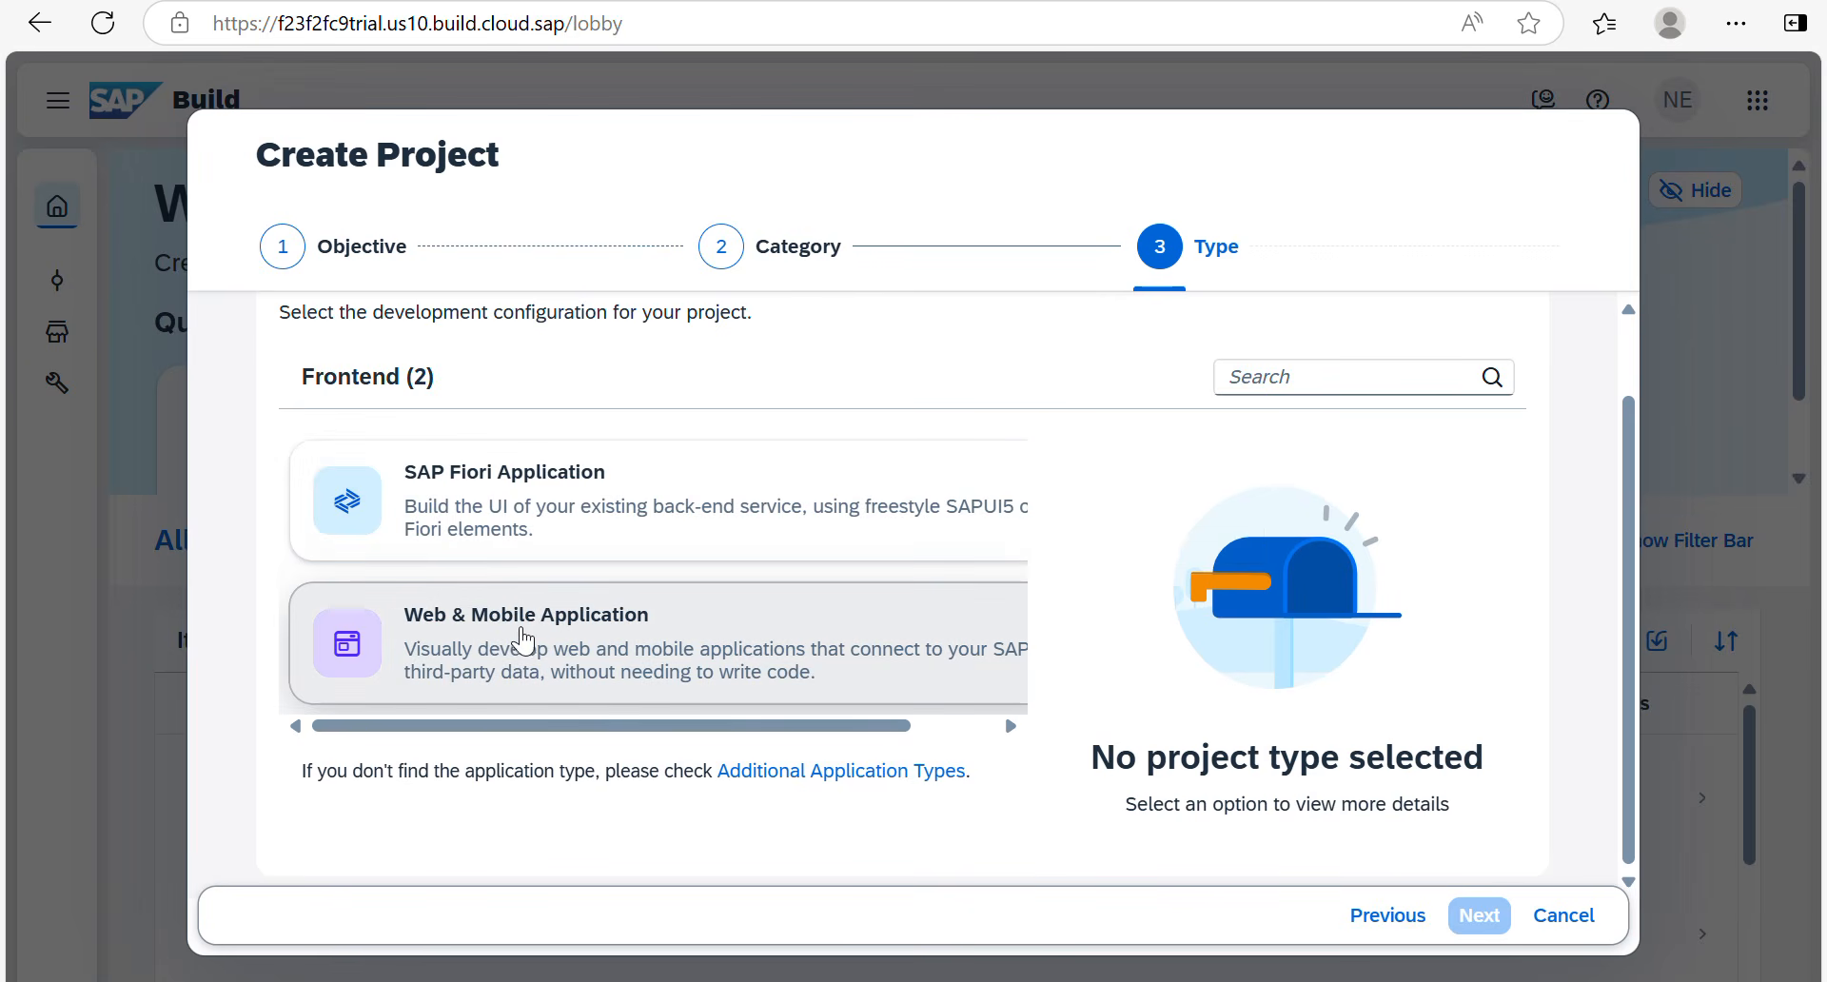
# Step: Choose Web & Mobile Application as the project type, name the project "Team App" and describe it as "App for the Team Members"
pyautogui.click(522, 636)
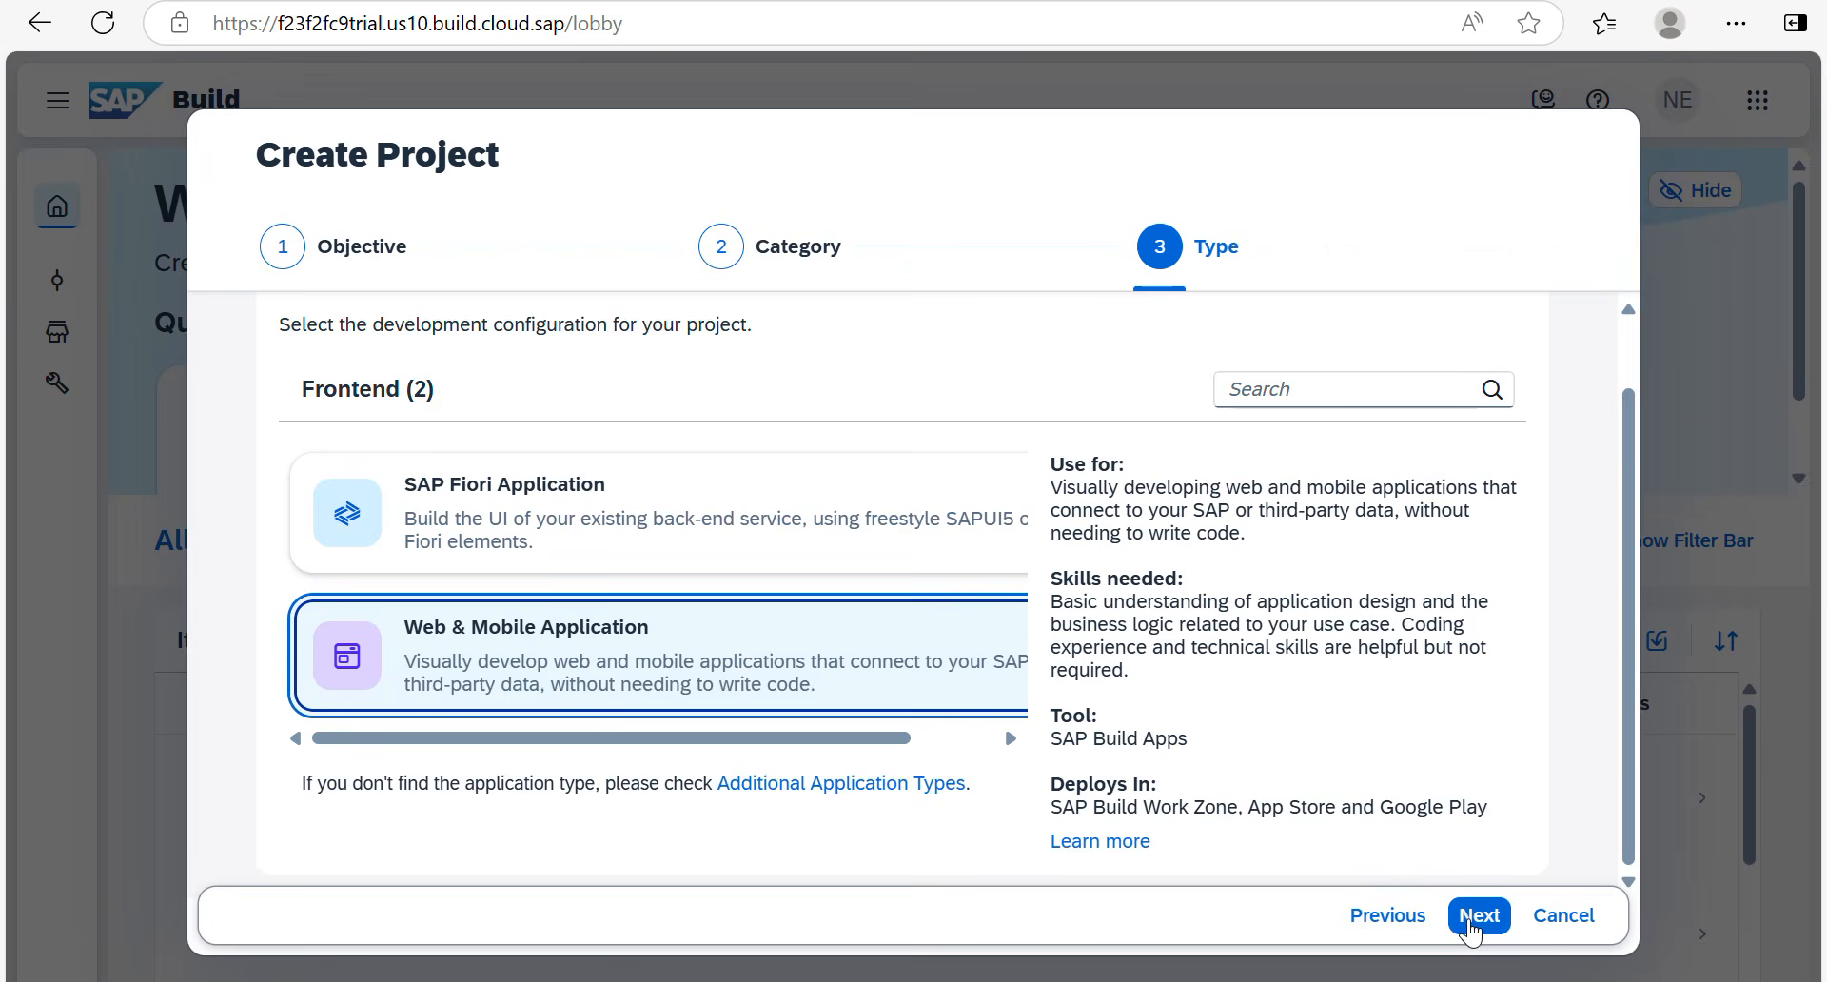
pyautogui.click(1478, 917)
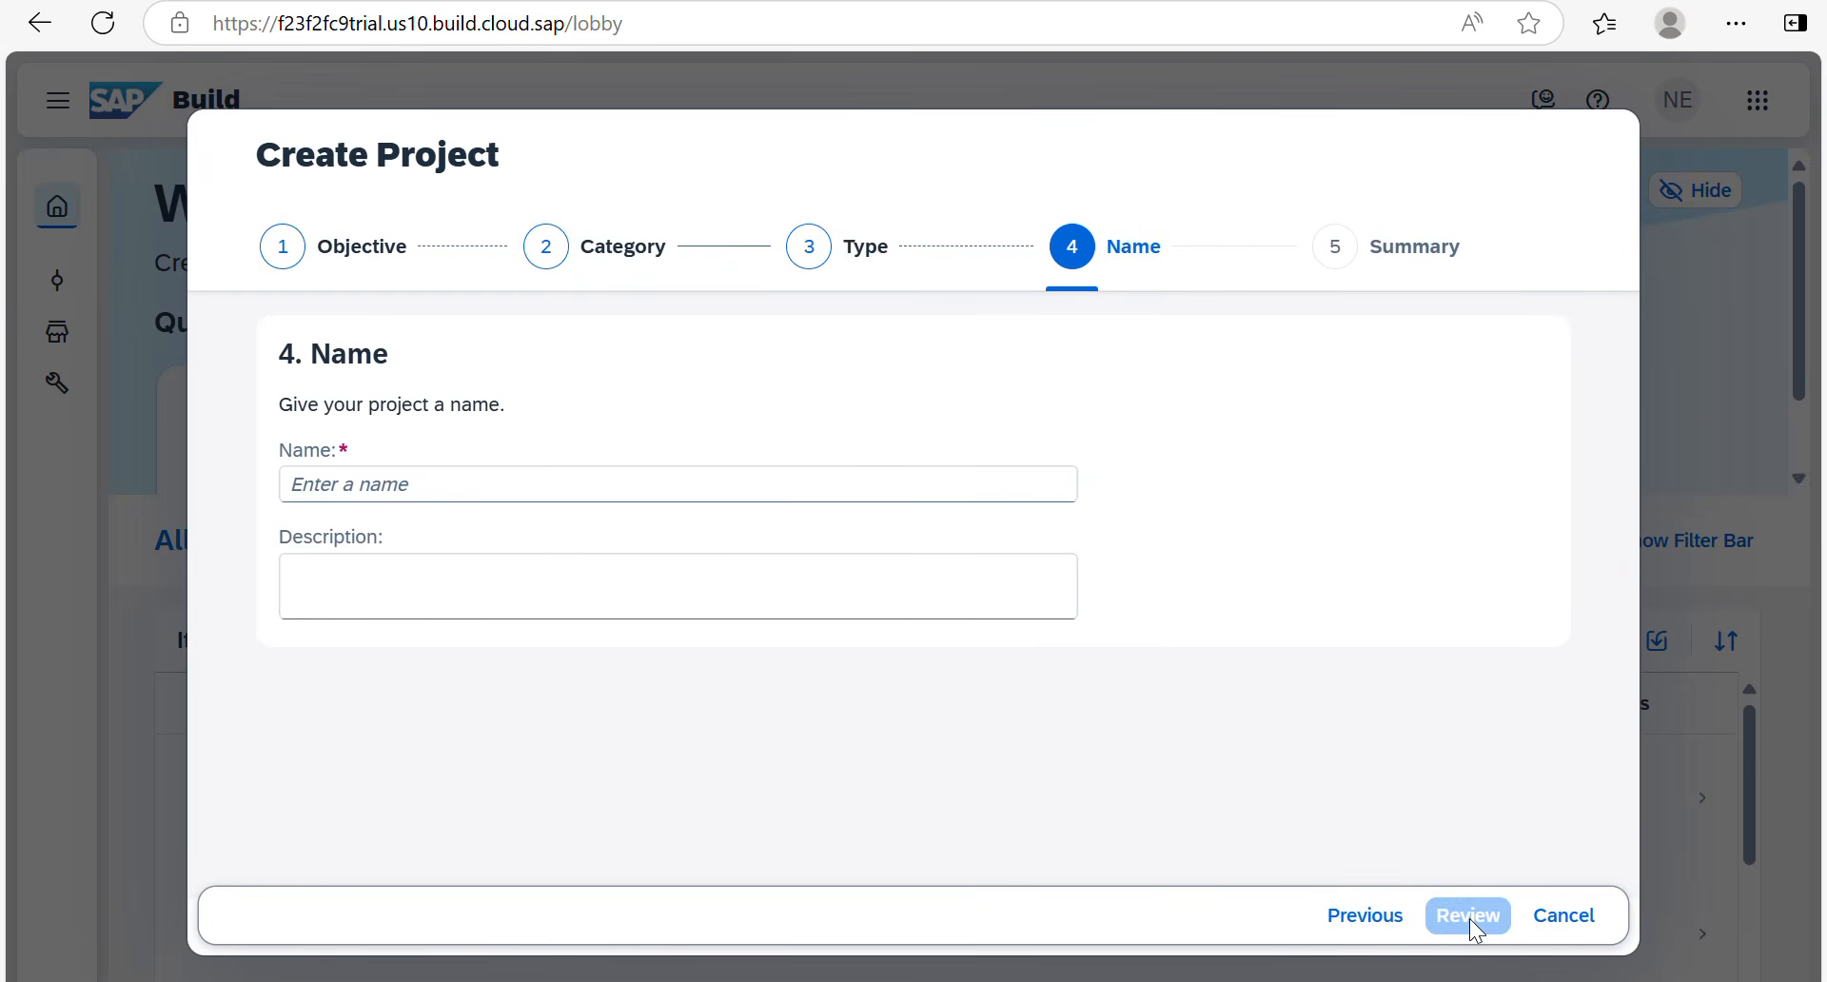
pyautogui.click(496, 485)
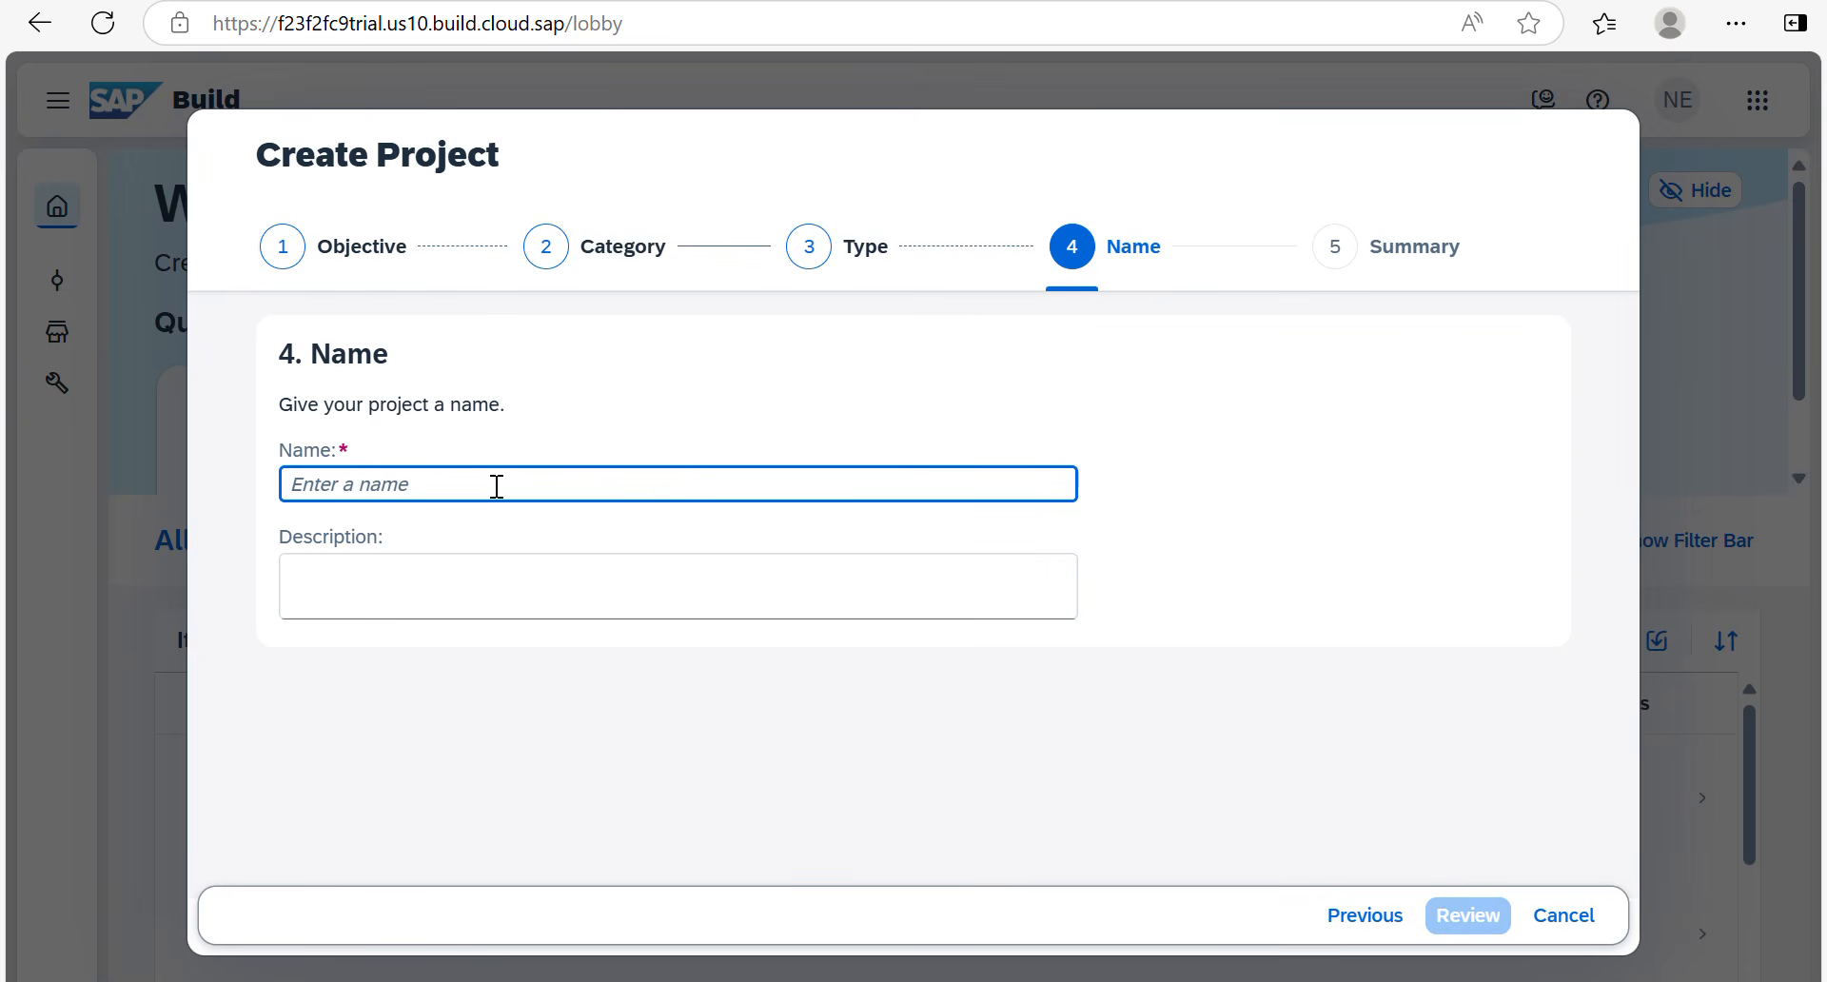
pyautogui.write('Team App')
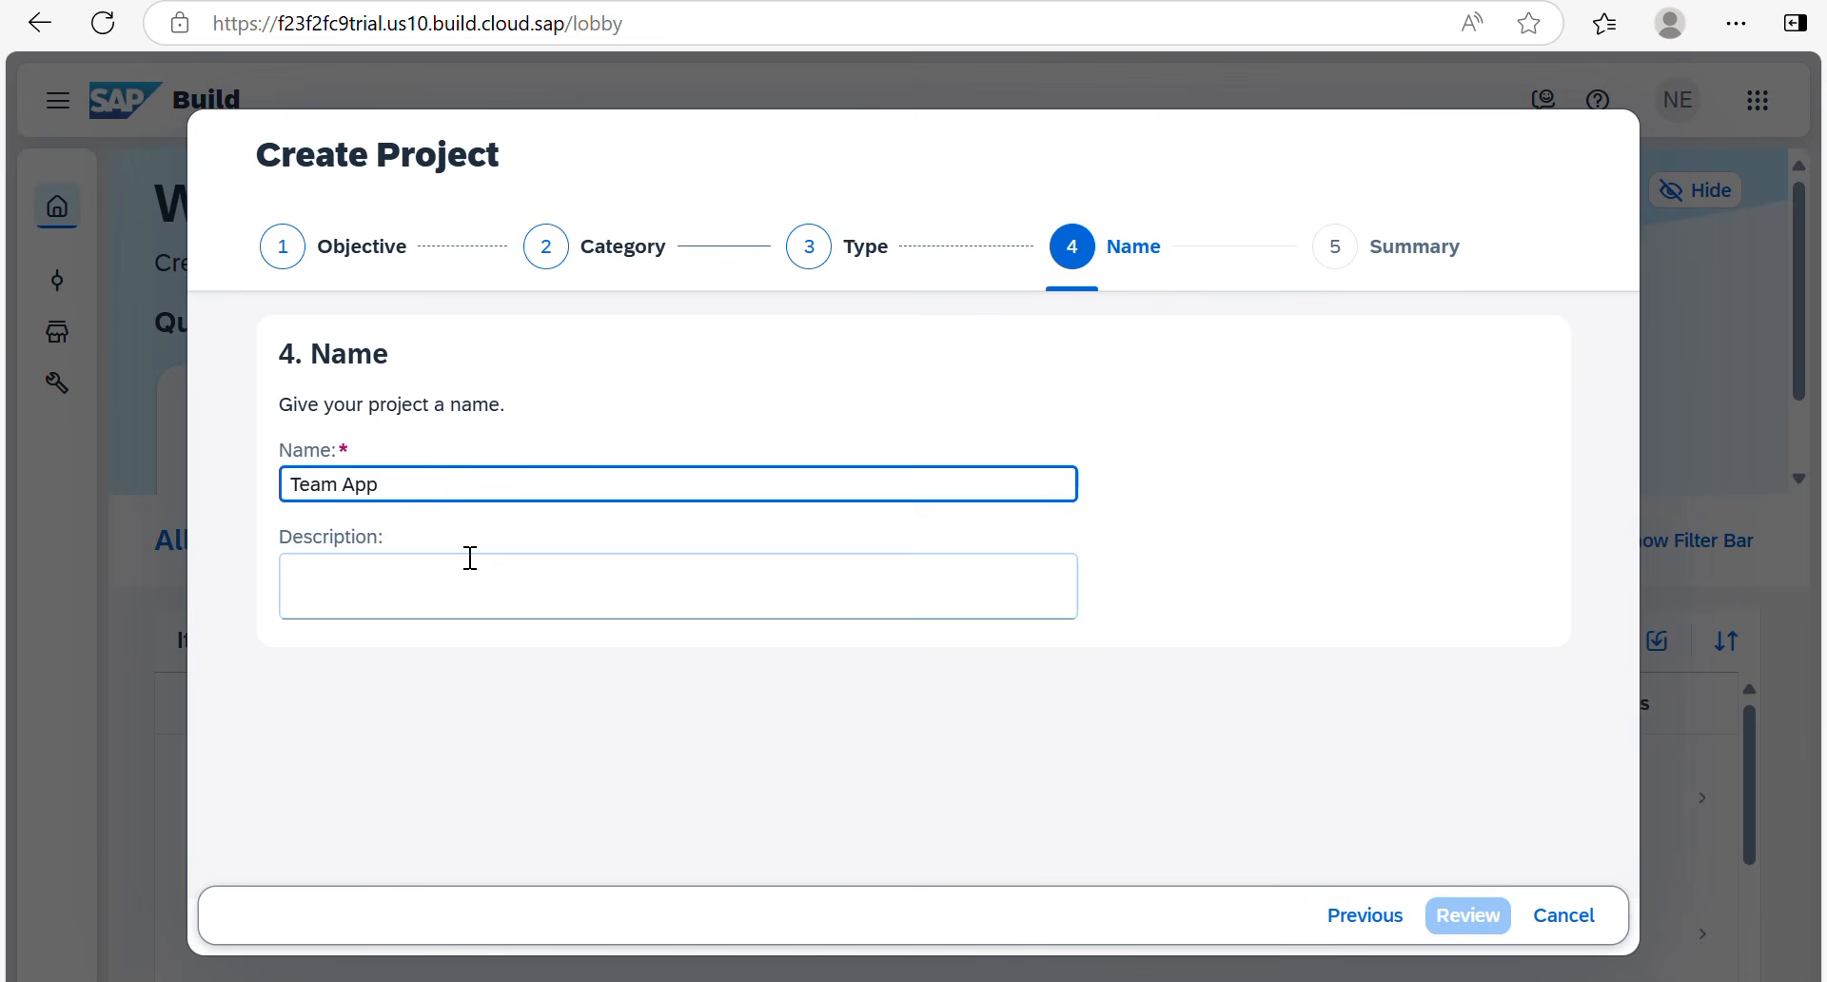
pyautogui.click(463, 587)
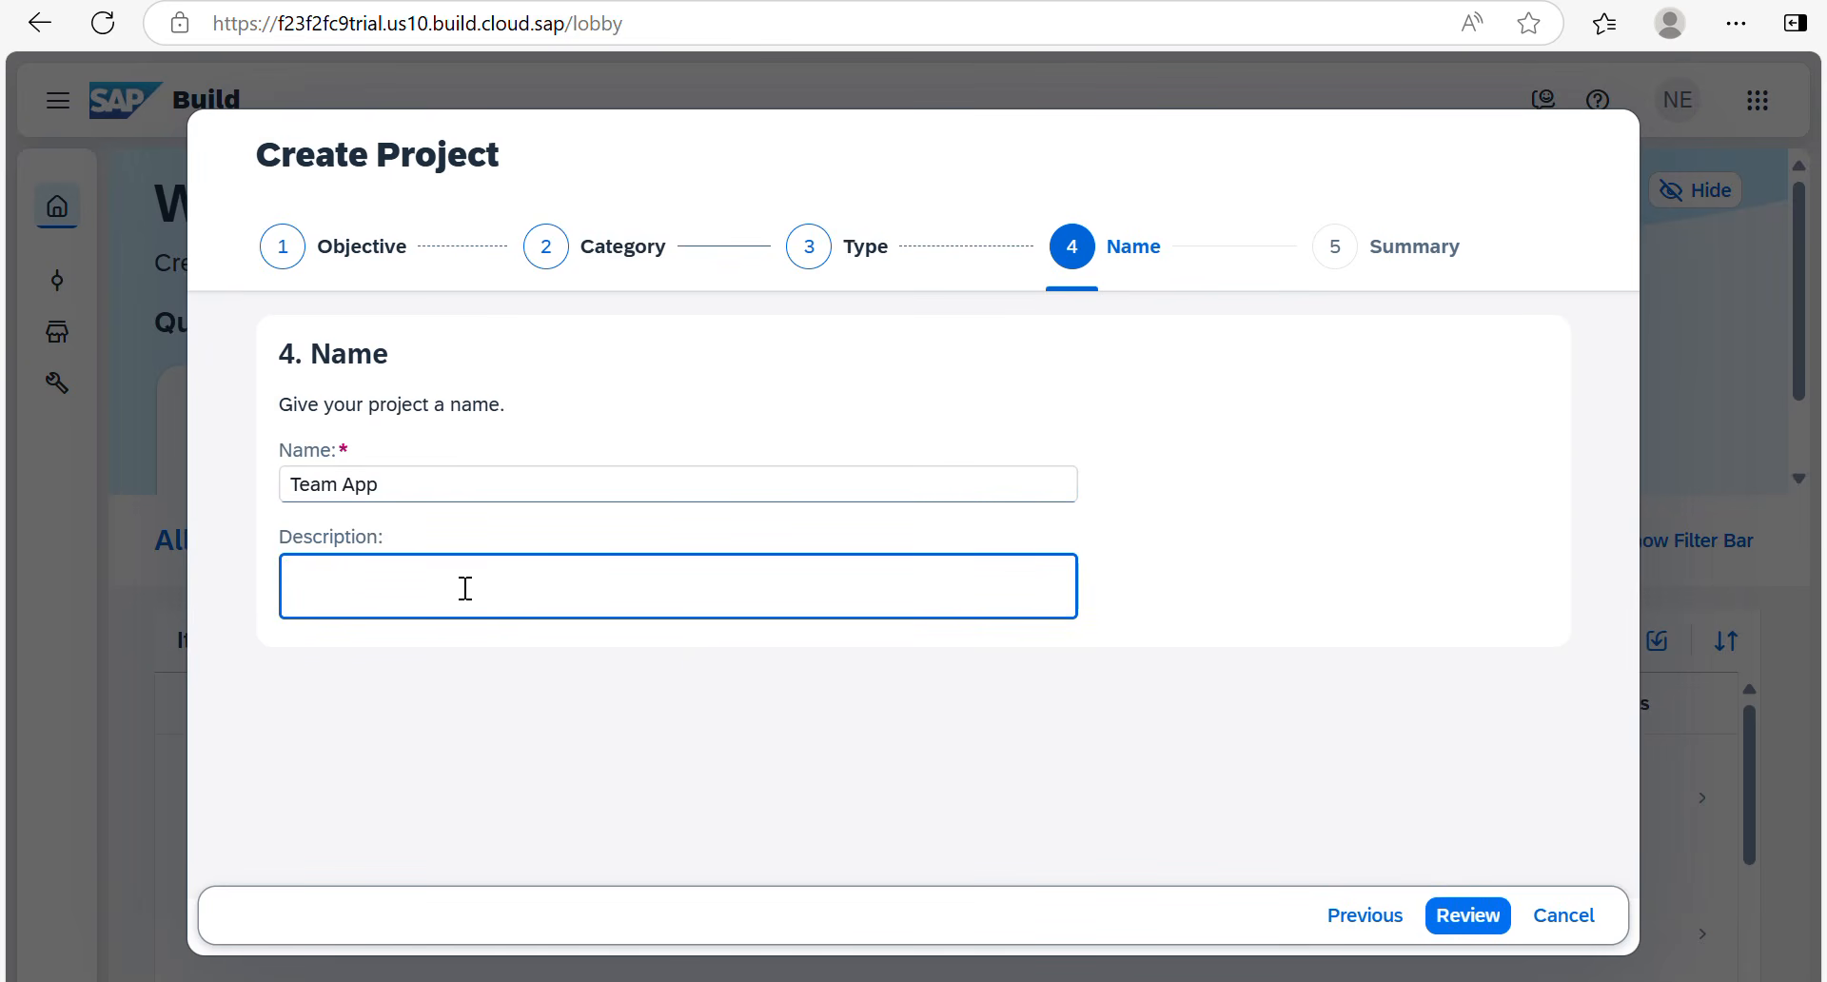
pyautogui.write('App for the Team Members')
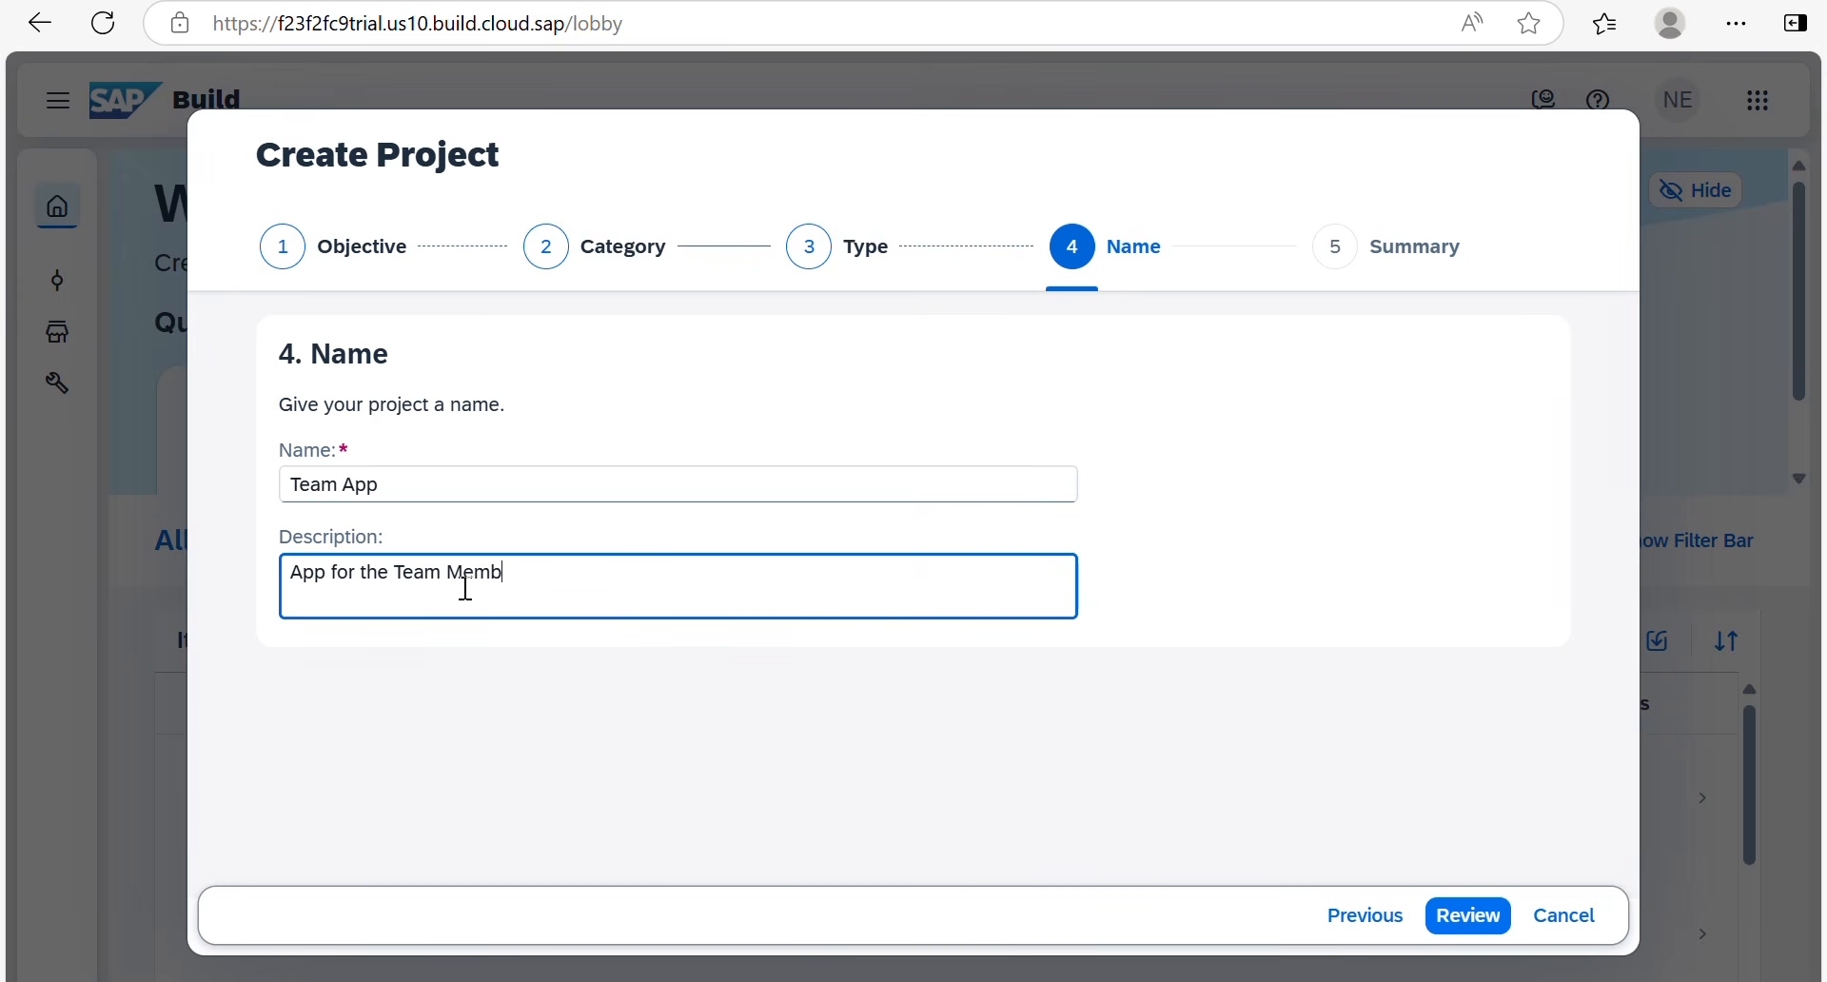
# Step: Review the summary of the objective, category, type and name, and create the Team App project
pyautogui.click(1460, 924)
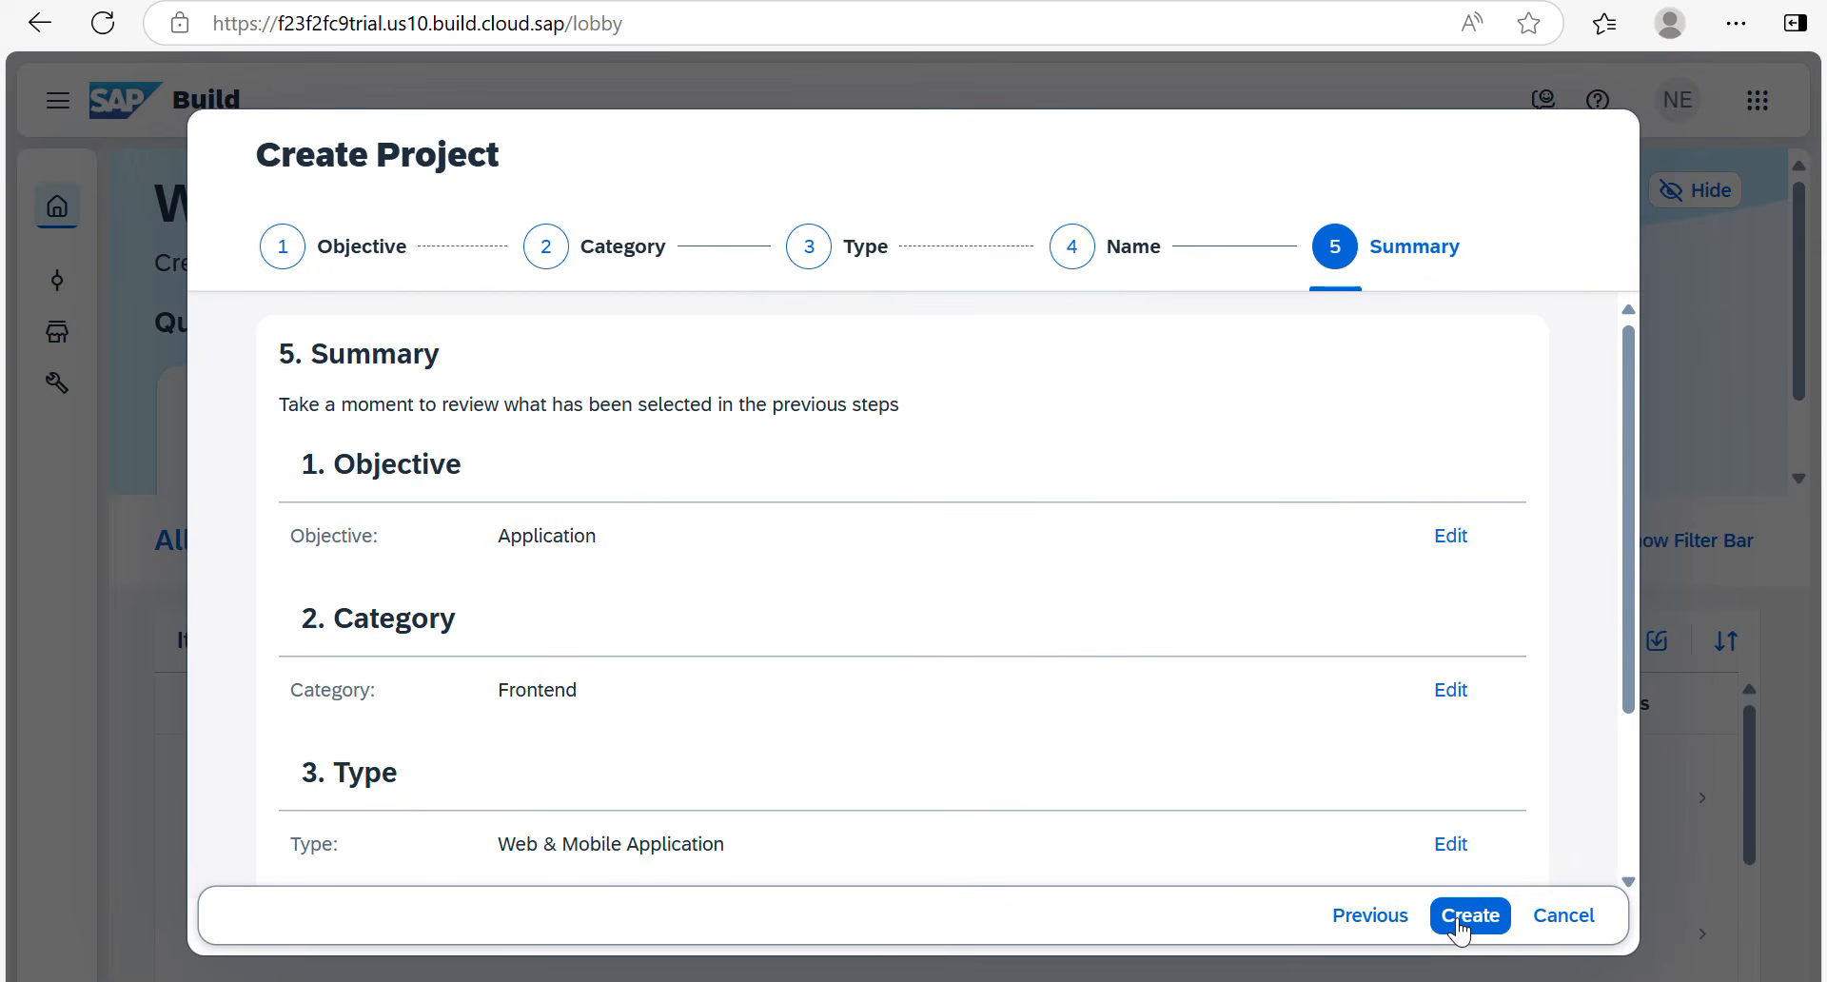
pyautogui.scroll(-3, 875, 487)
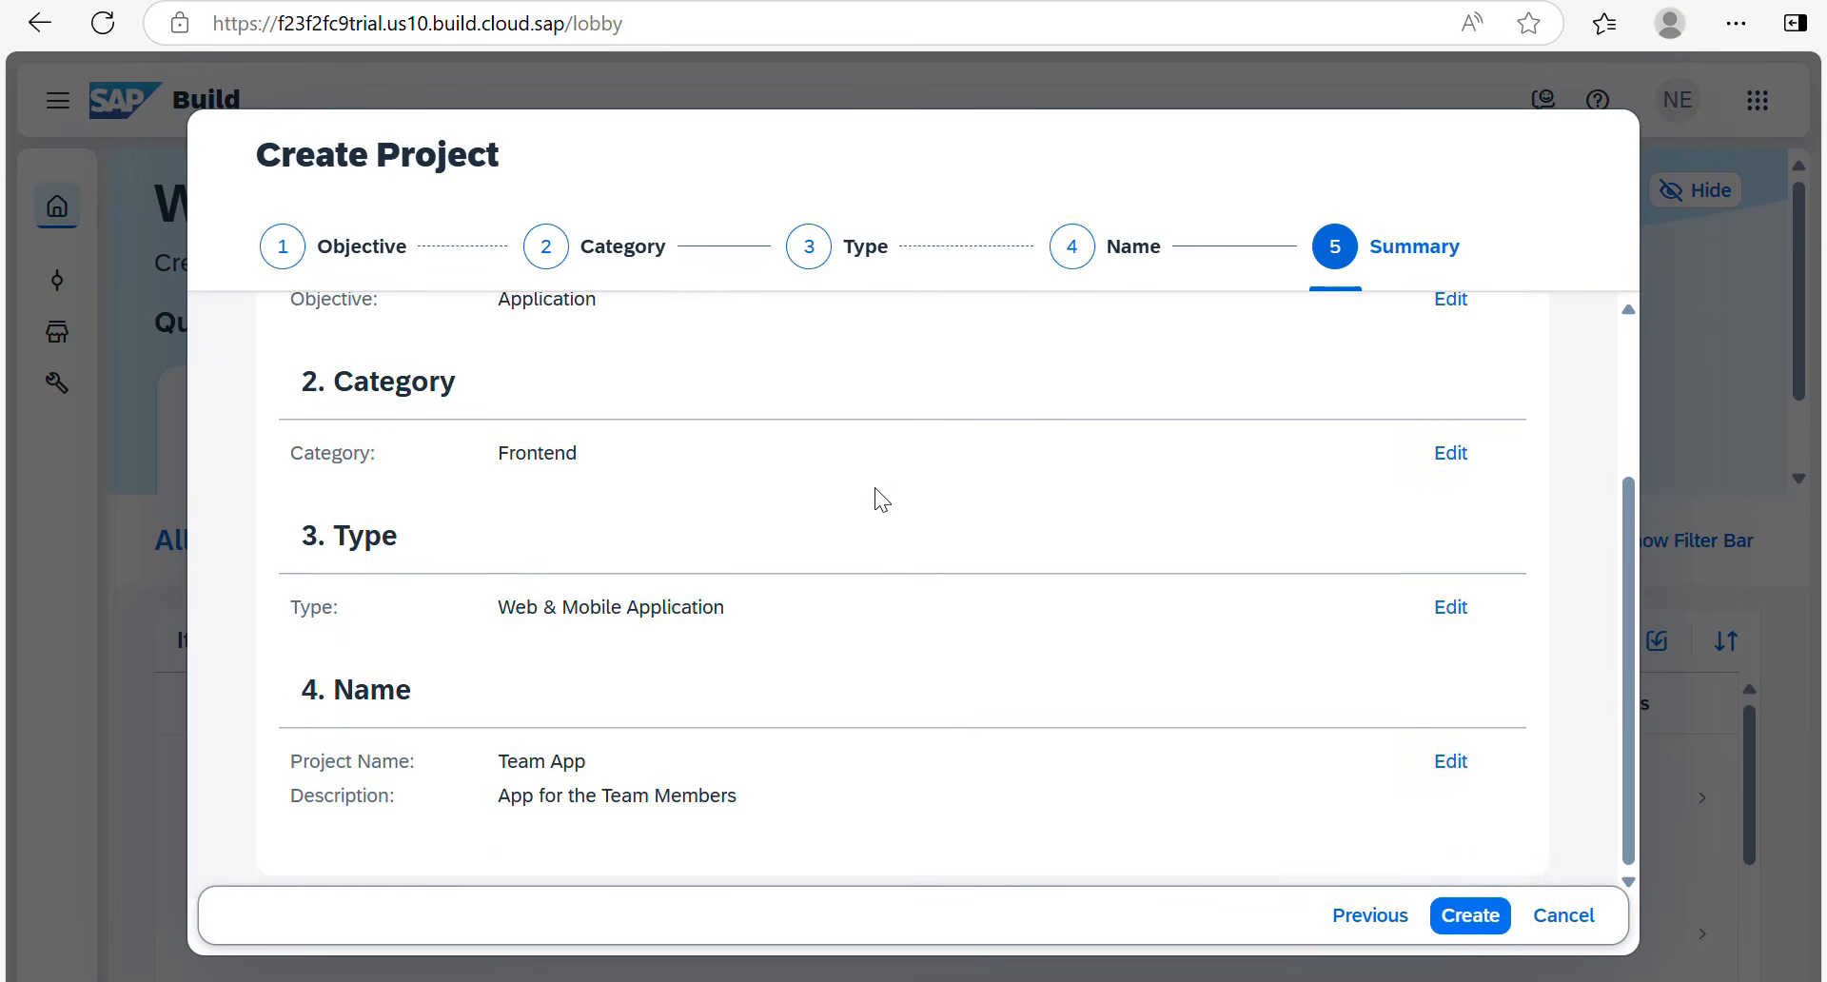
pyautogui.scroll(3, 875, 491)
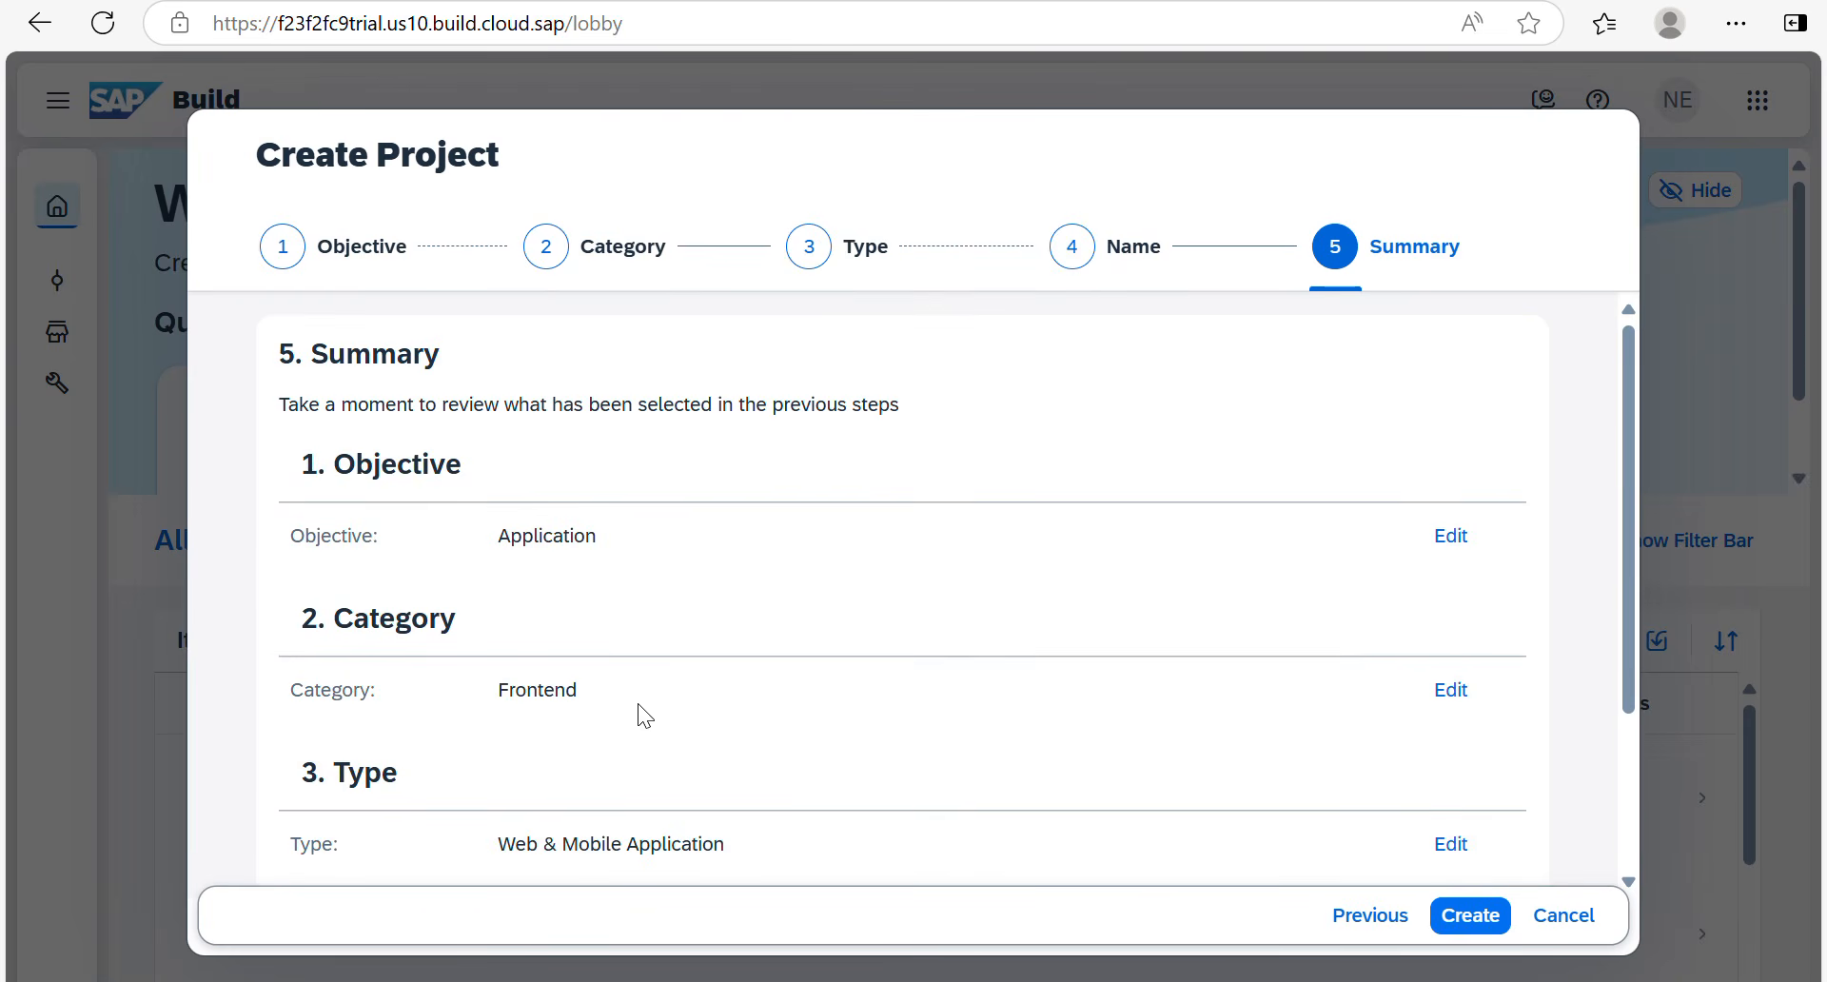
pyautogui.scroll(-3, 637, 709)
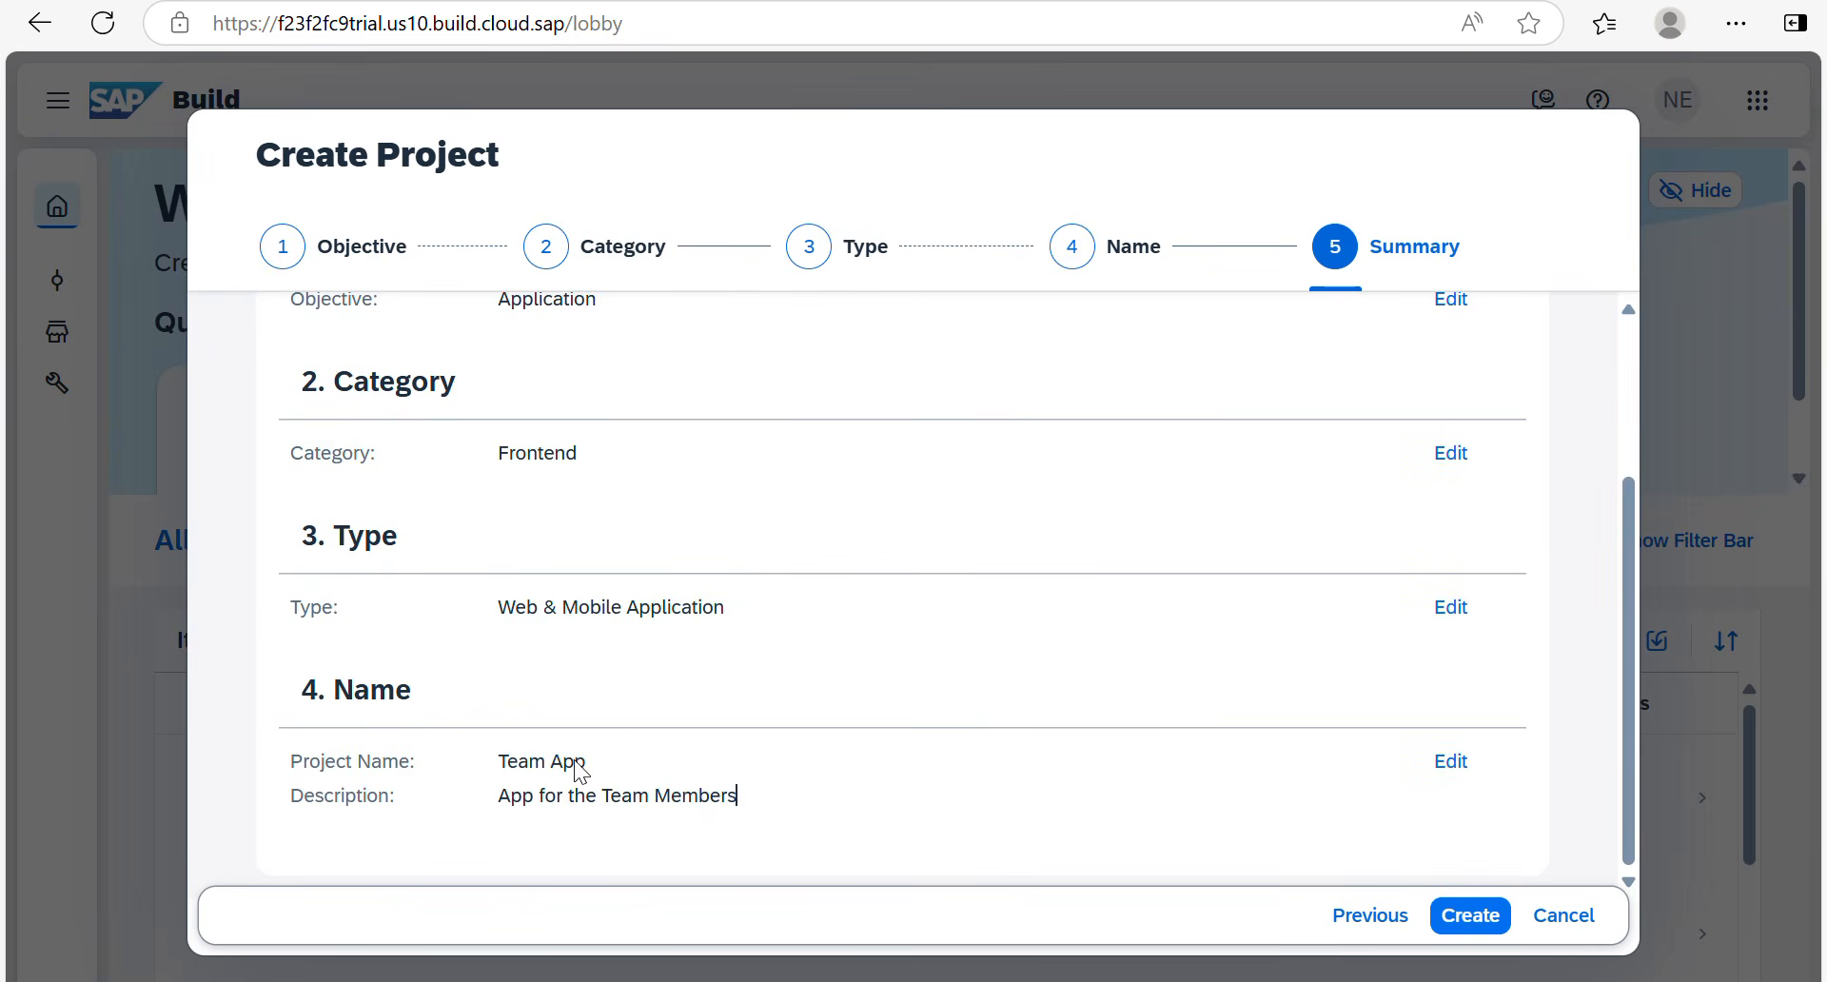
pyautogui.click(1492, 916)
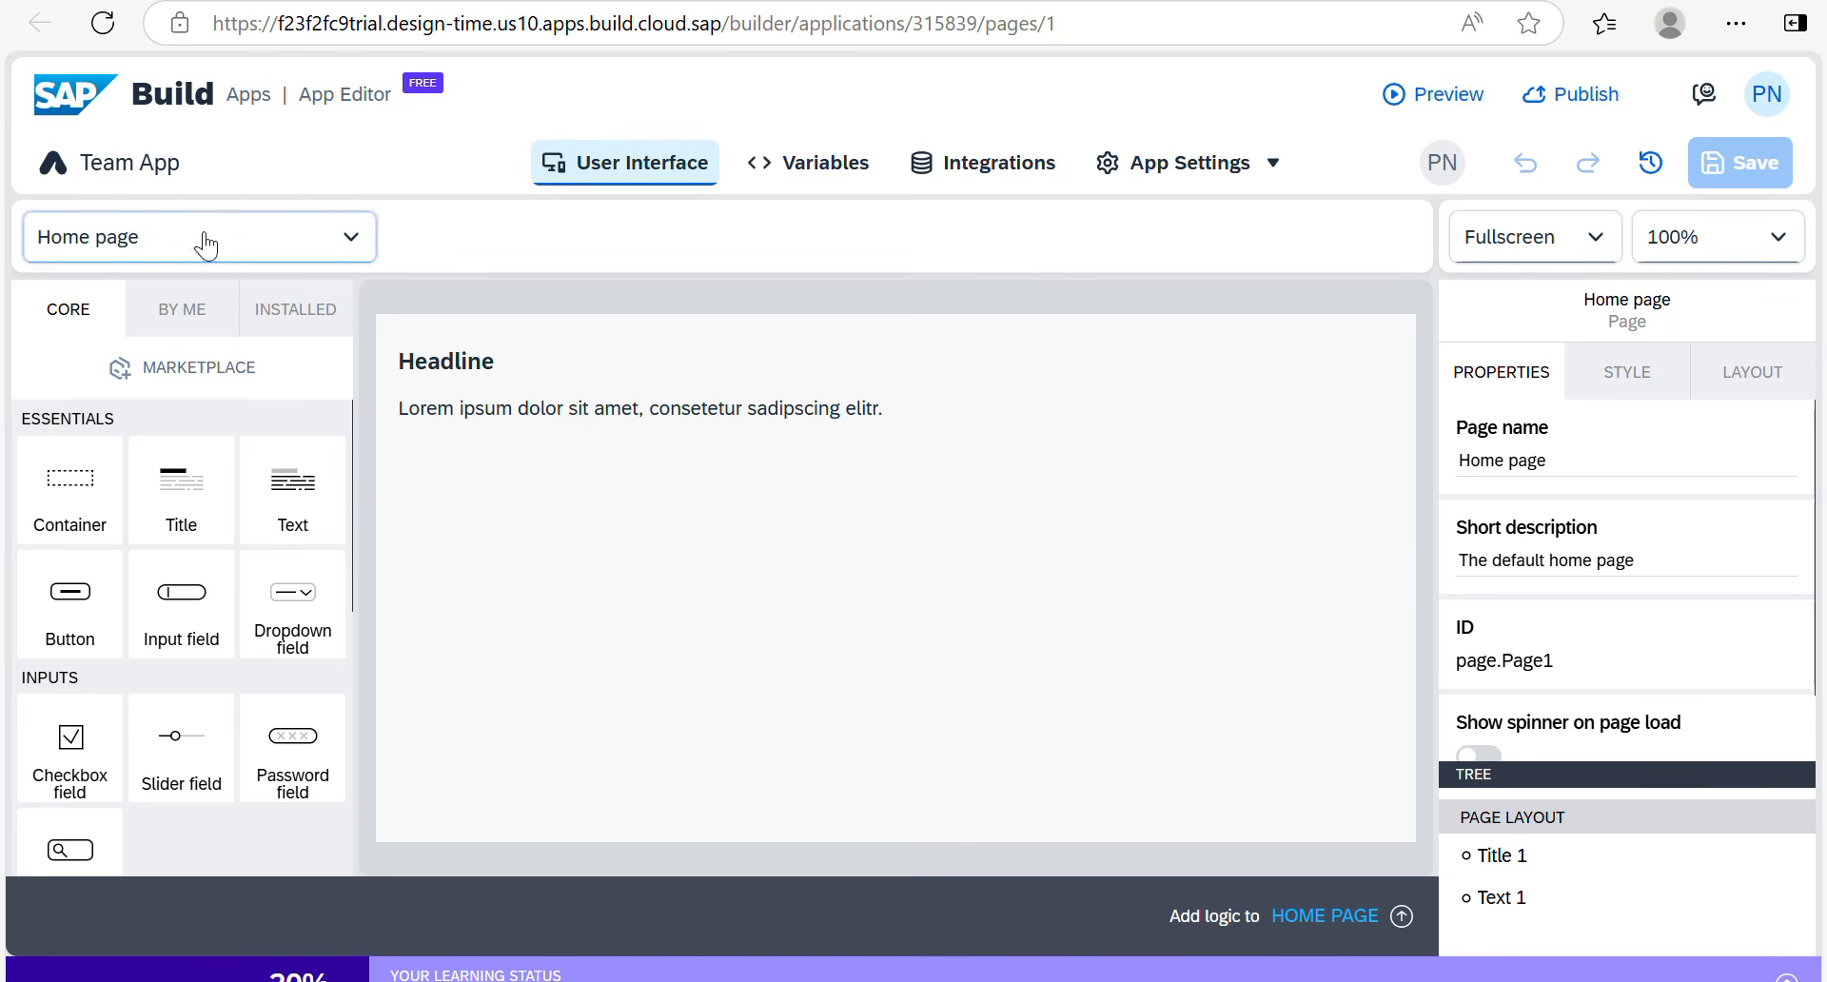
# Step: Check the page options of Team App, show the overview of all pages, and return to the Home page canvas
pyautogui.click(367, 250)
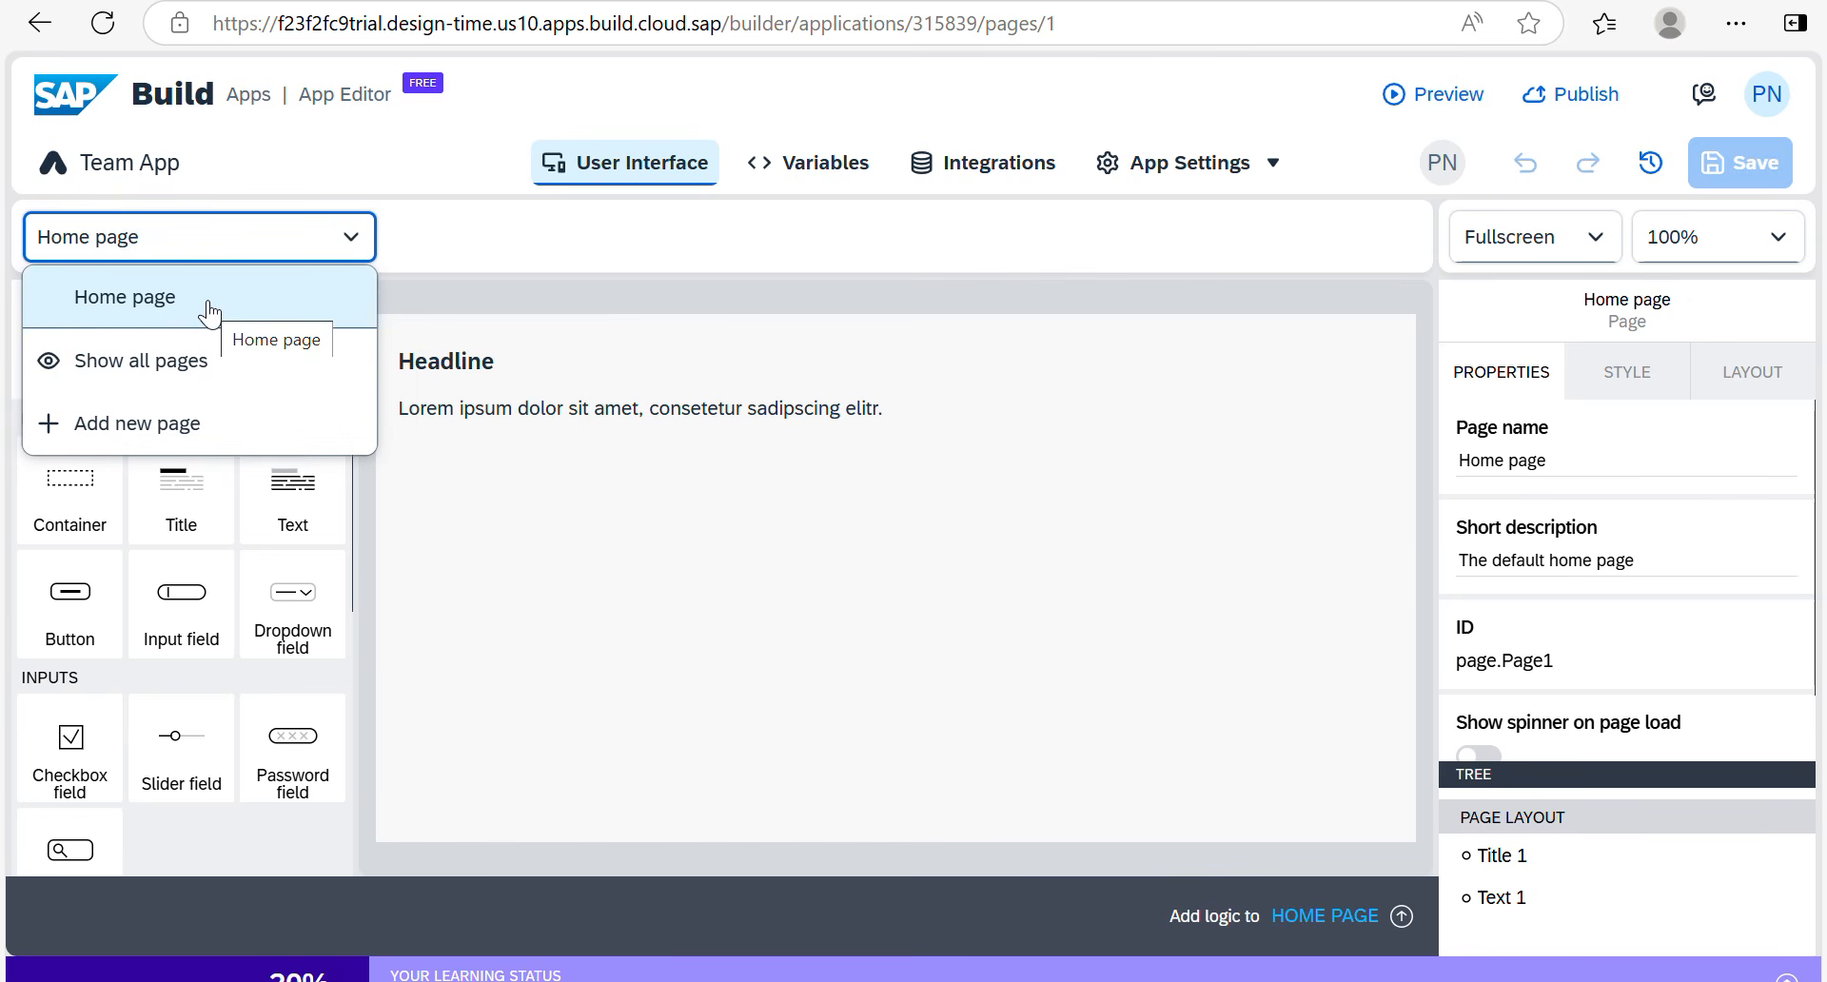
pyautogui.click(513, 300)
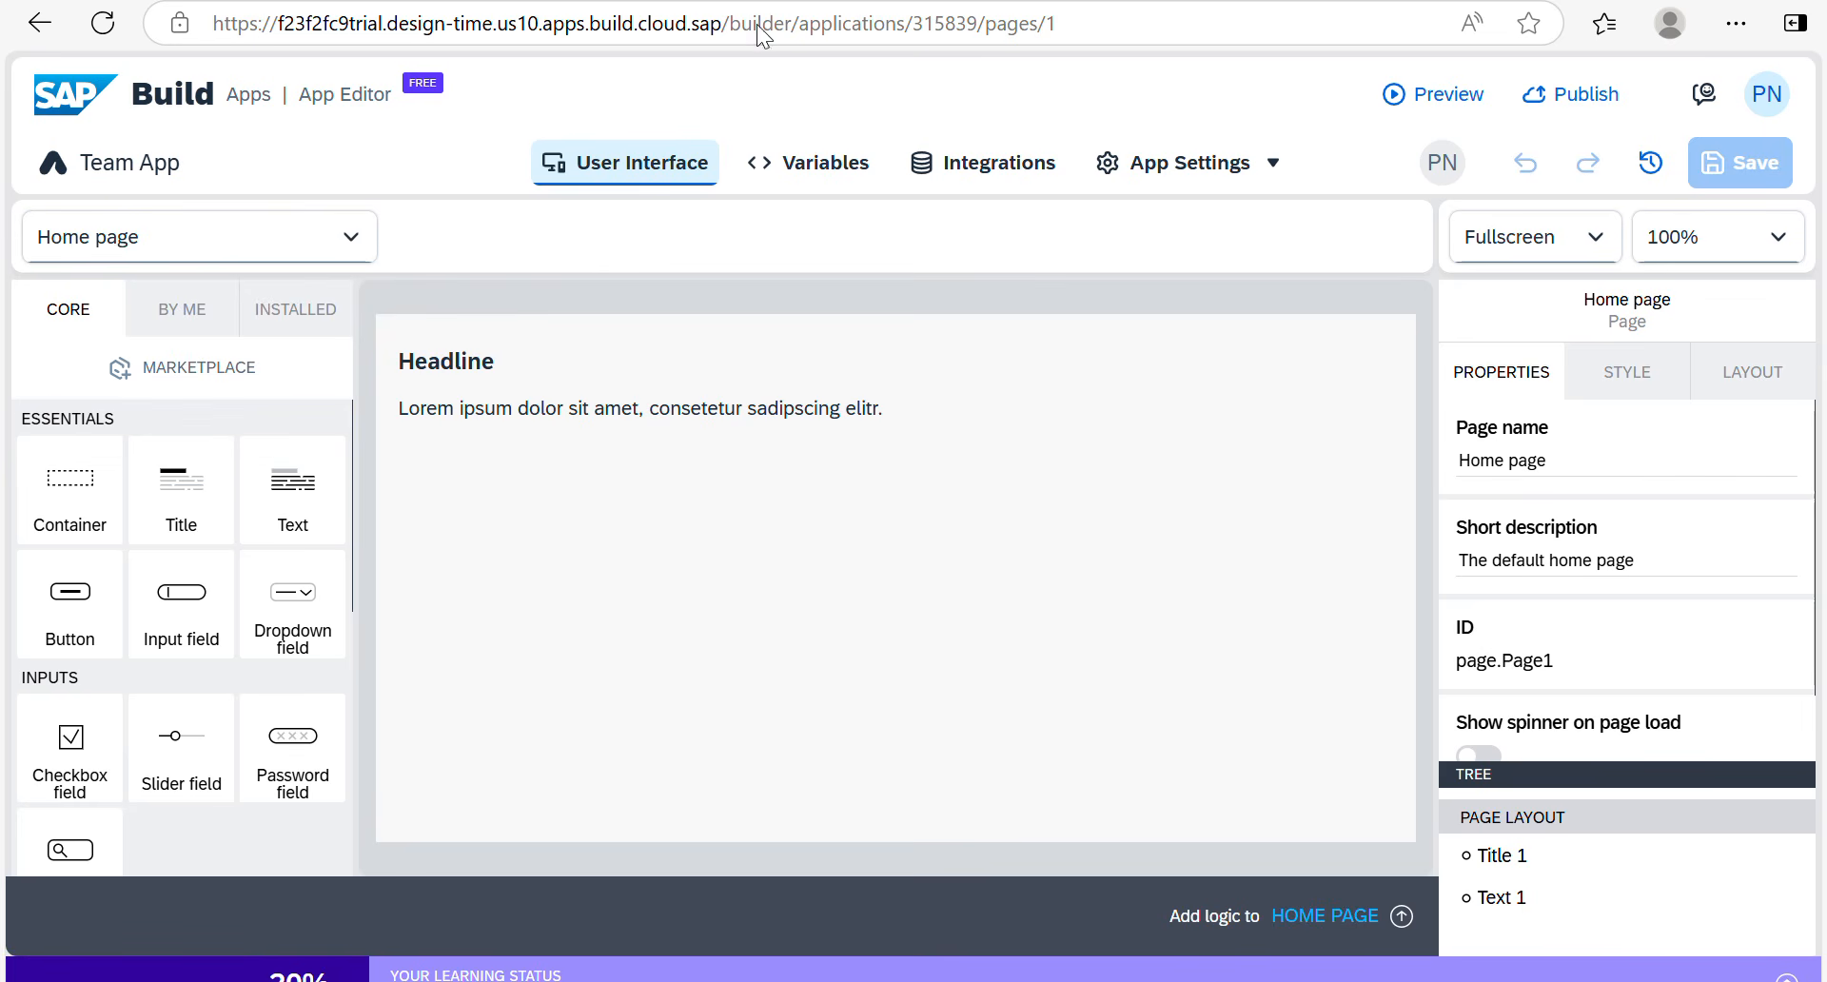
pyautogui.click(345, 236)
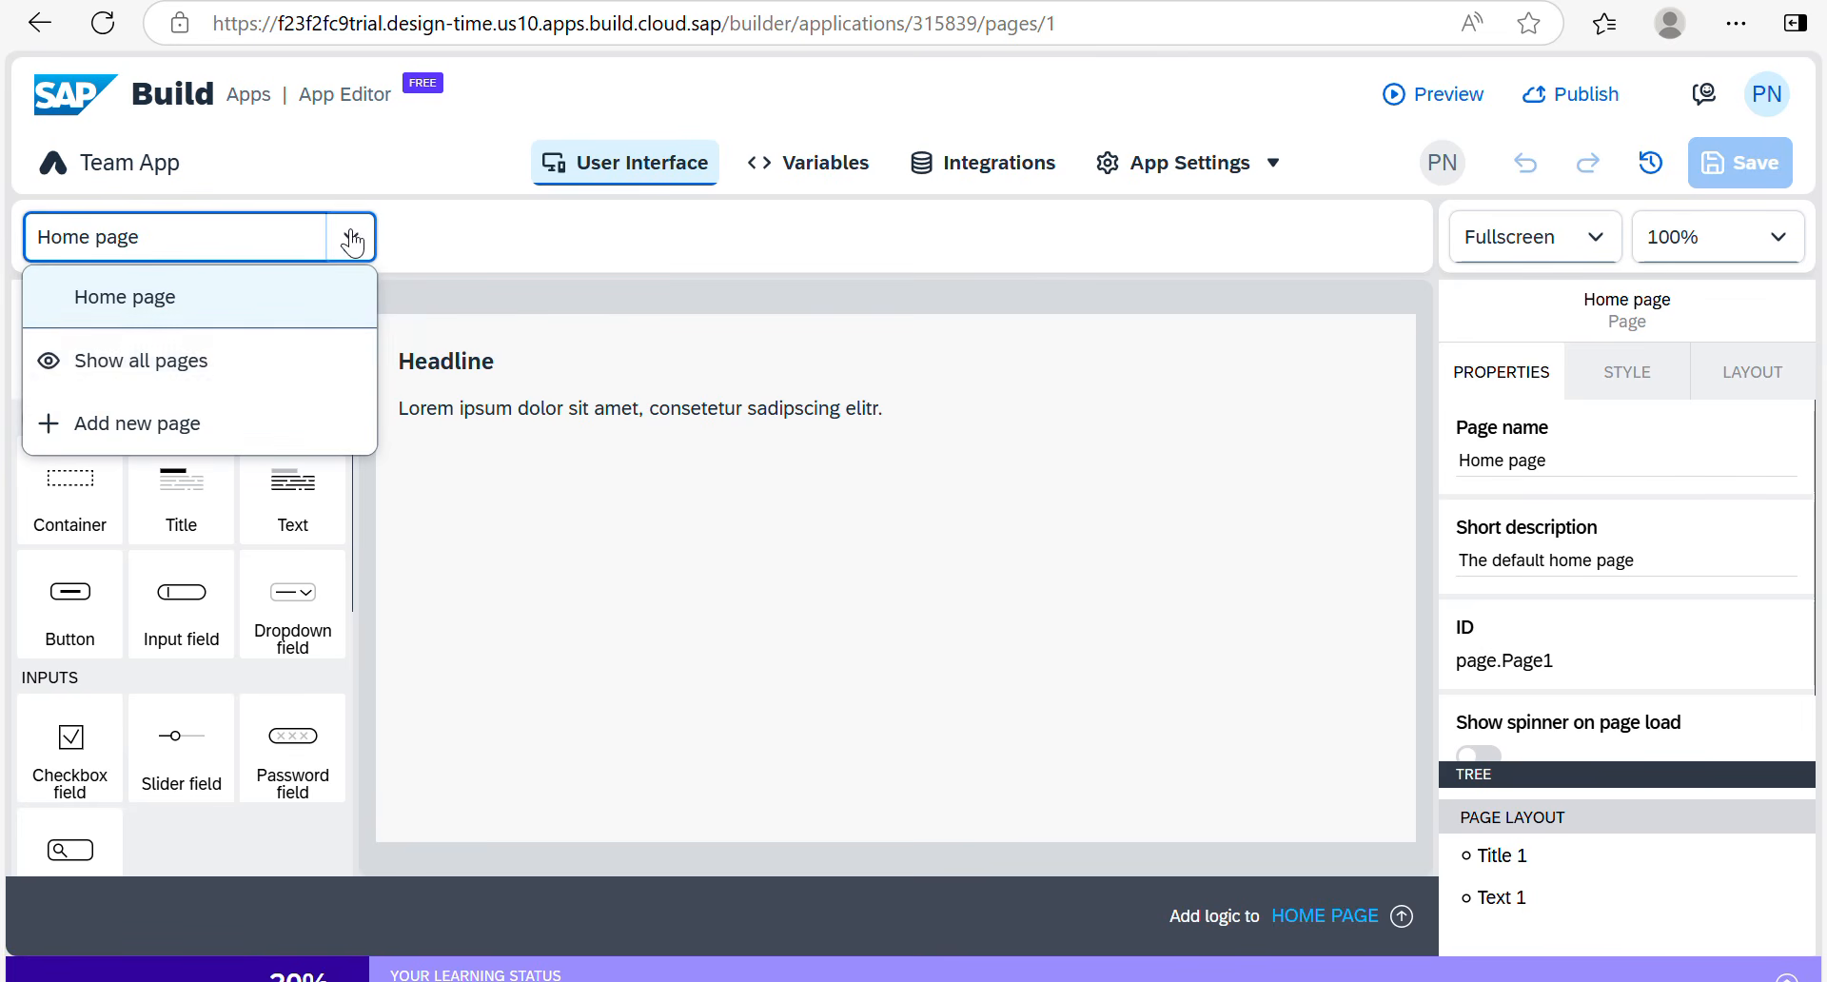
pyautogui.click(227, 379)
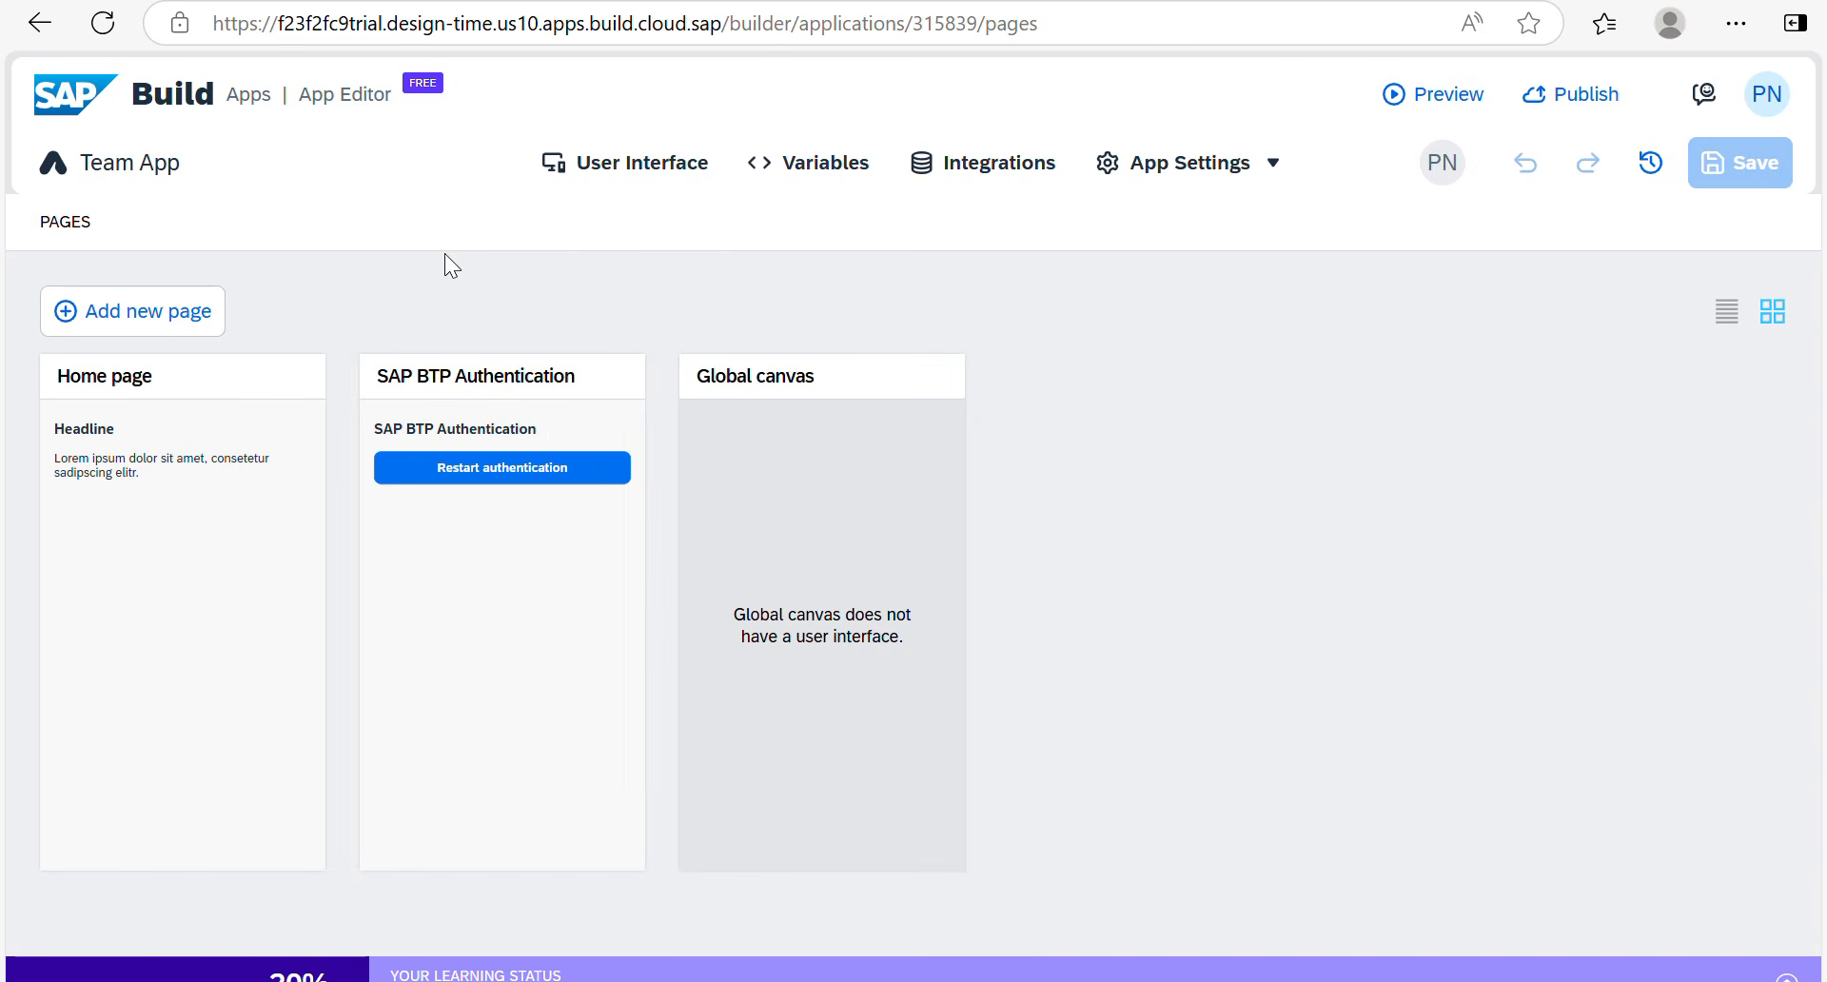
pyautogui.click(670, 171)
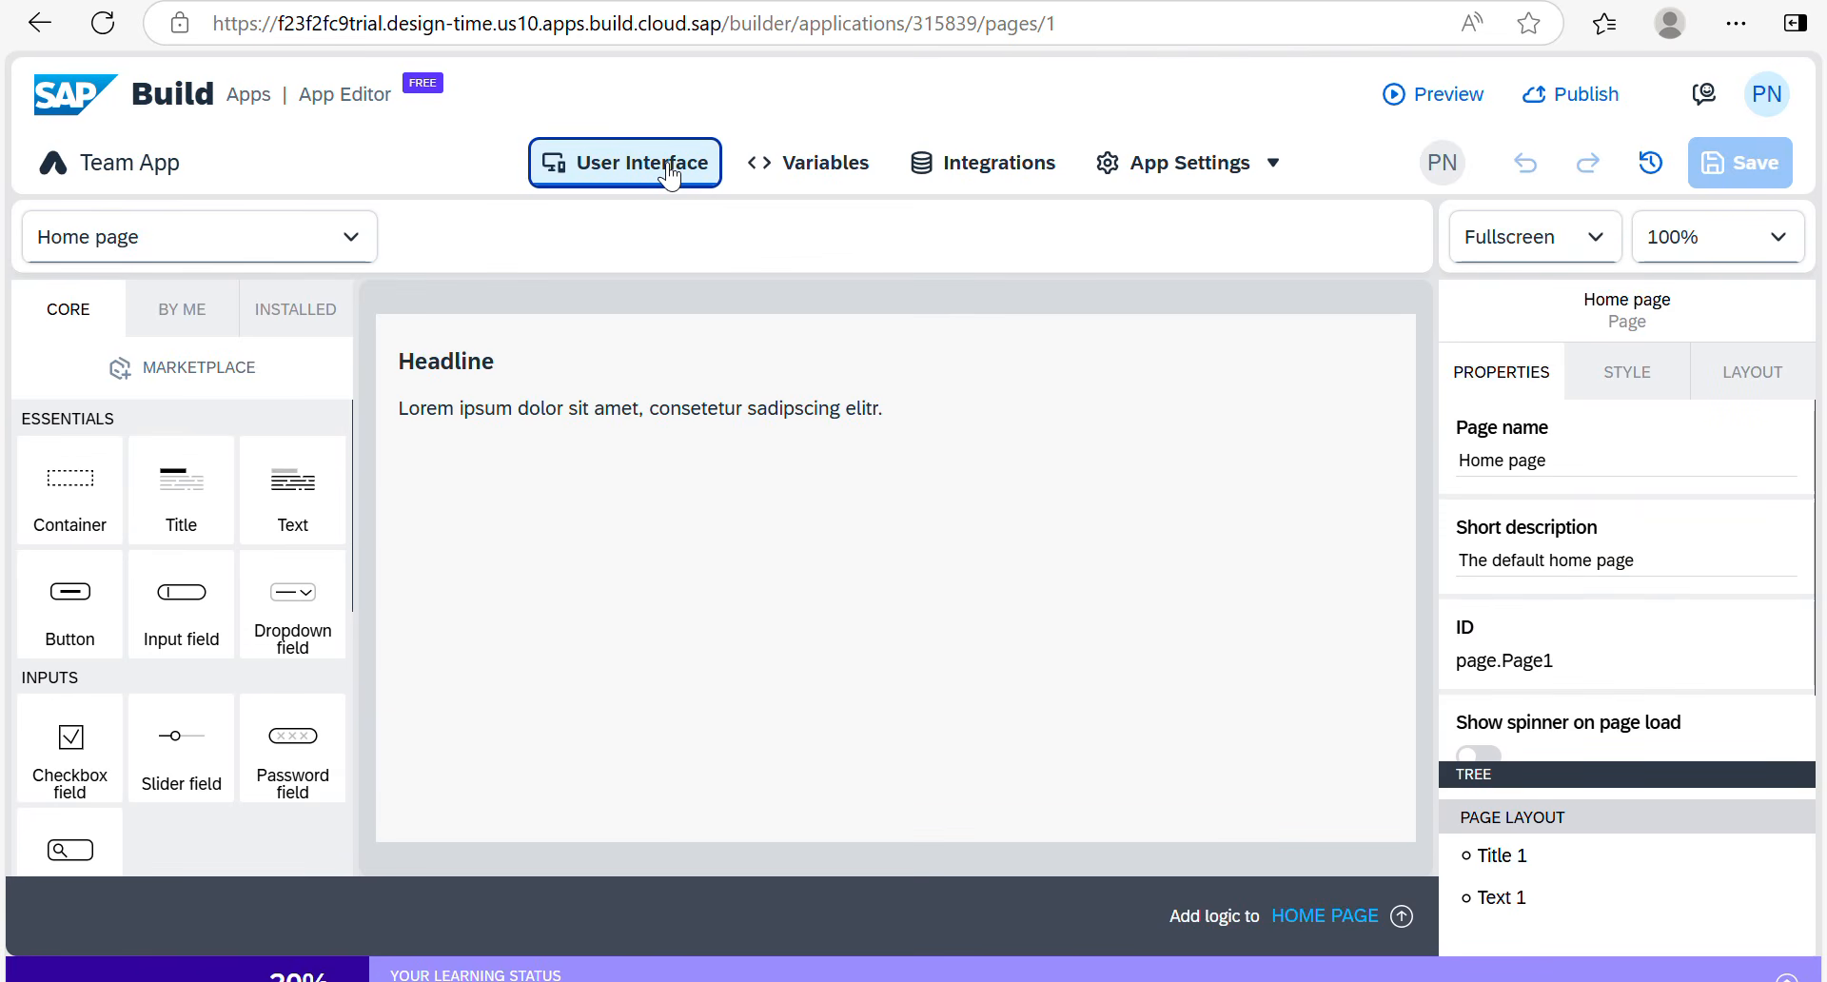
# Step: Look over the page options again and view the properties of the Home page's headline title
pyautogui.click(350, 243)
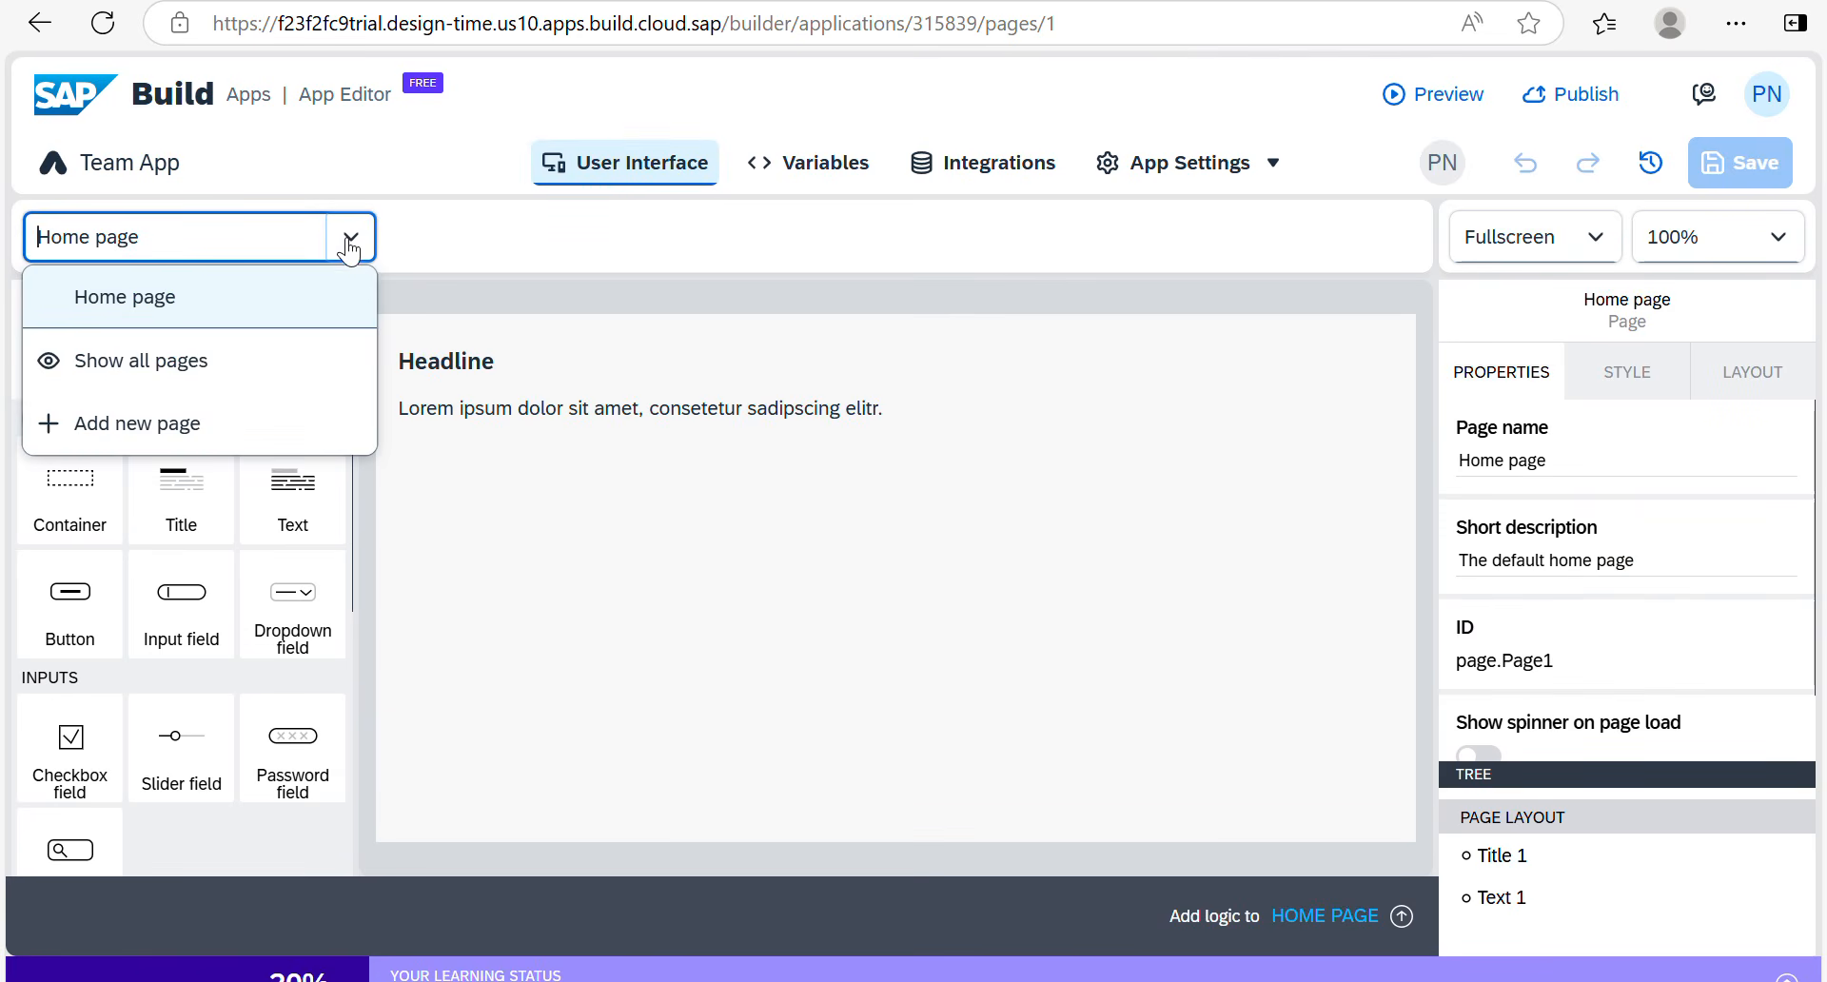
pyautogui.click(478, 245)
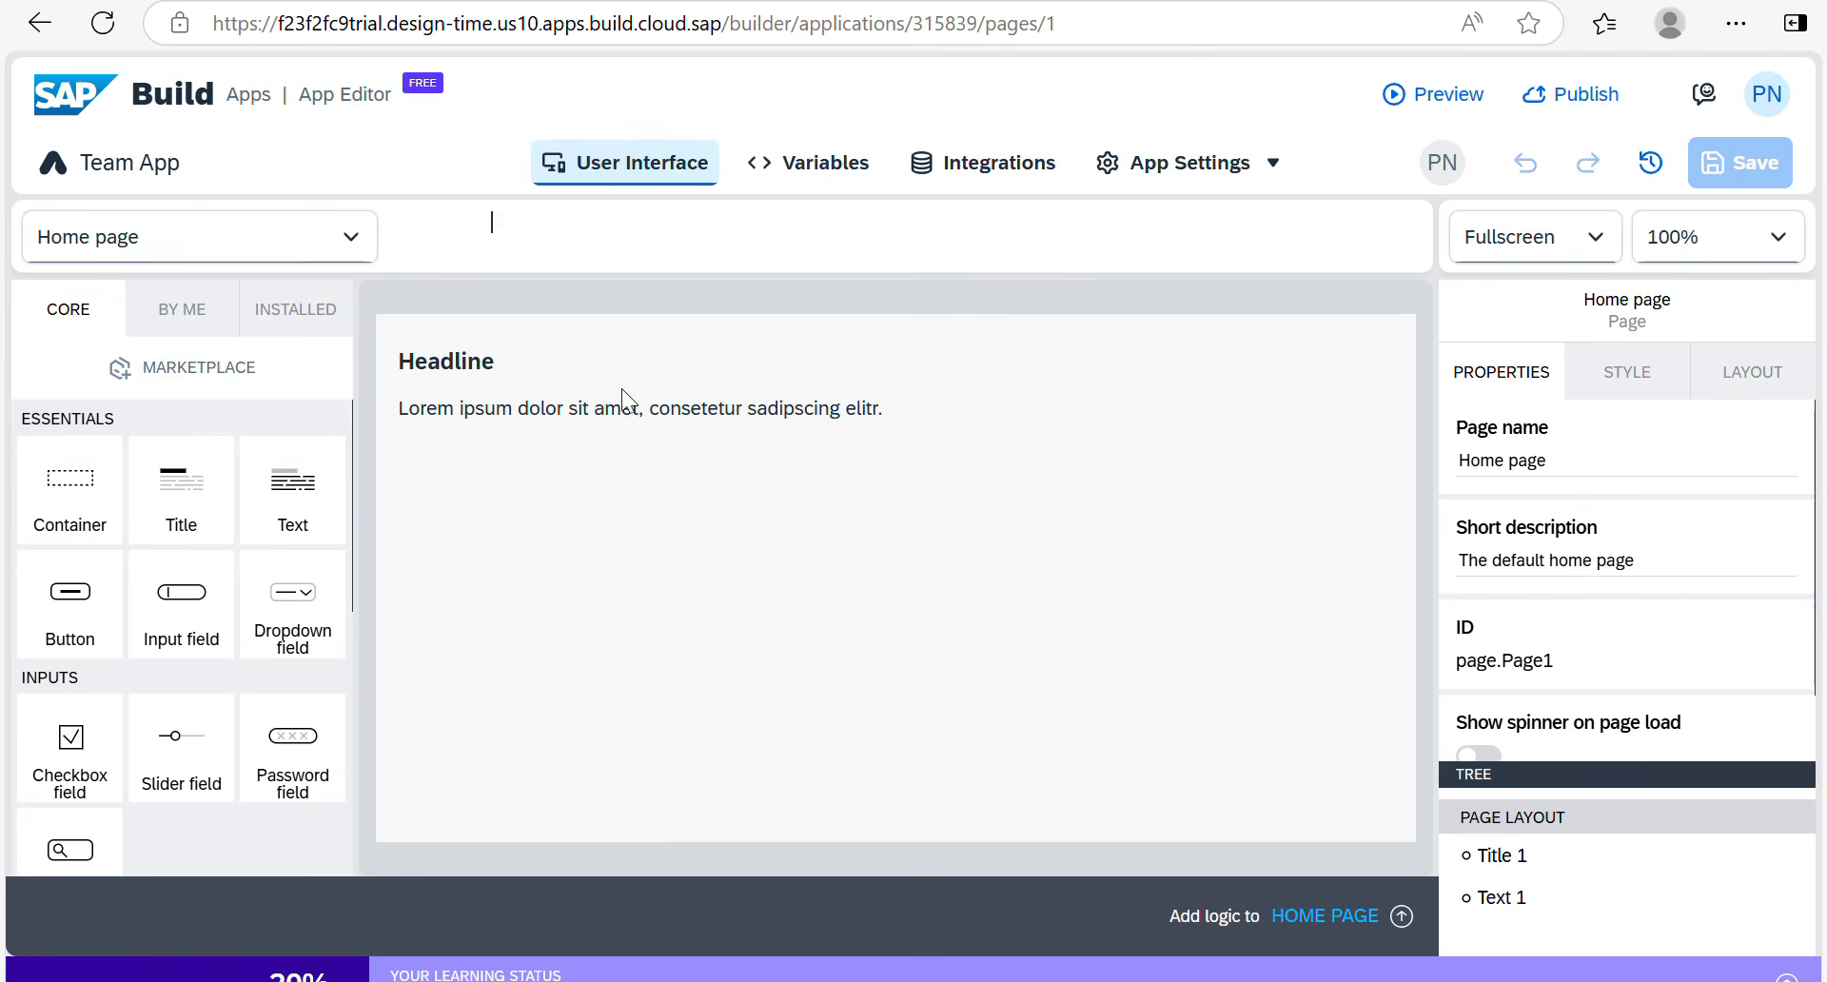
pyautogui.click(570, 365)
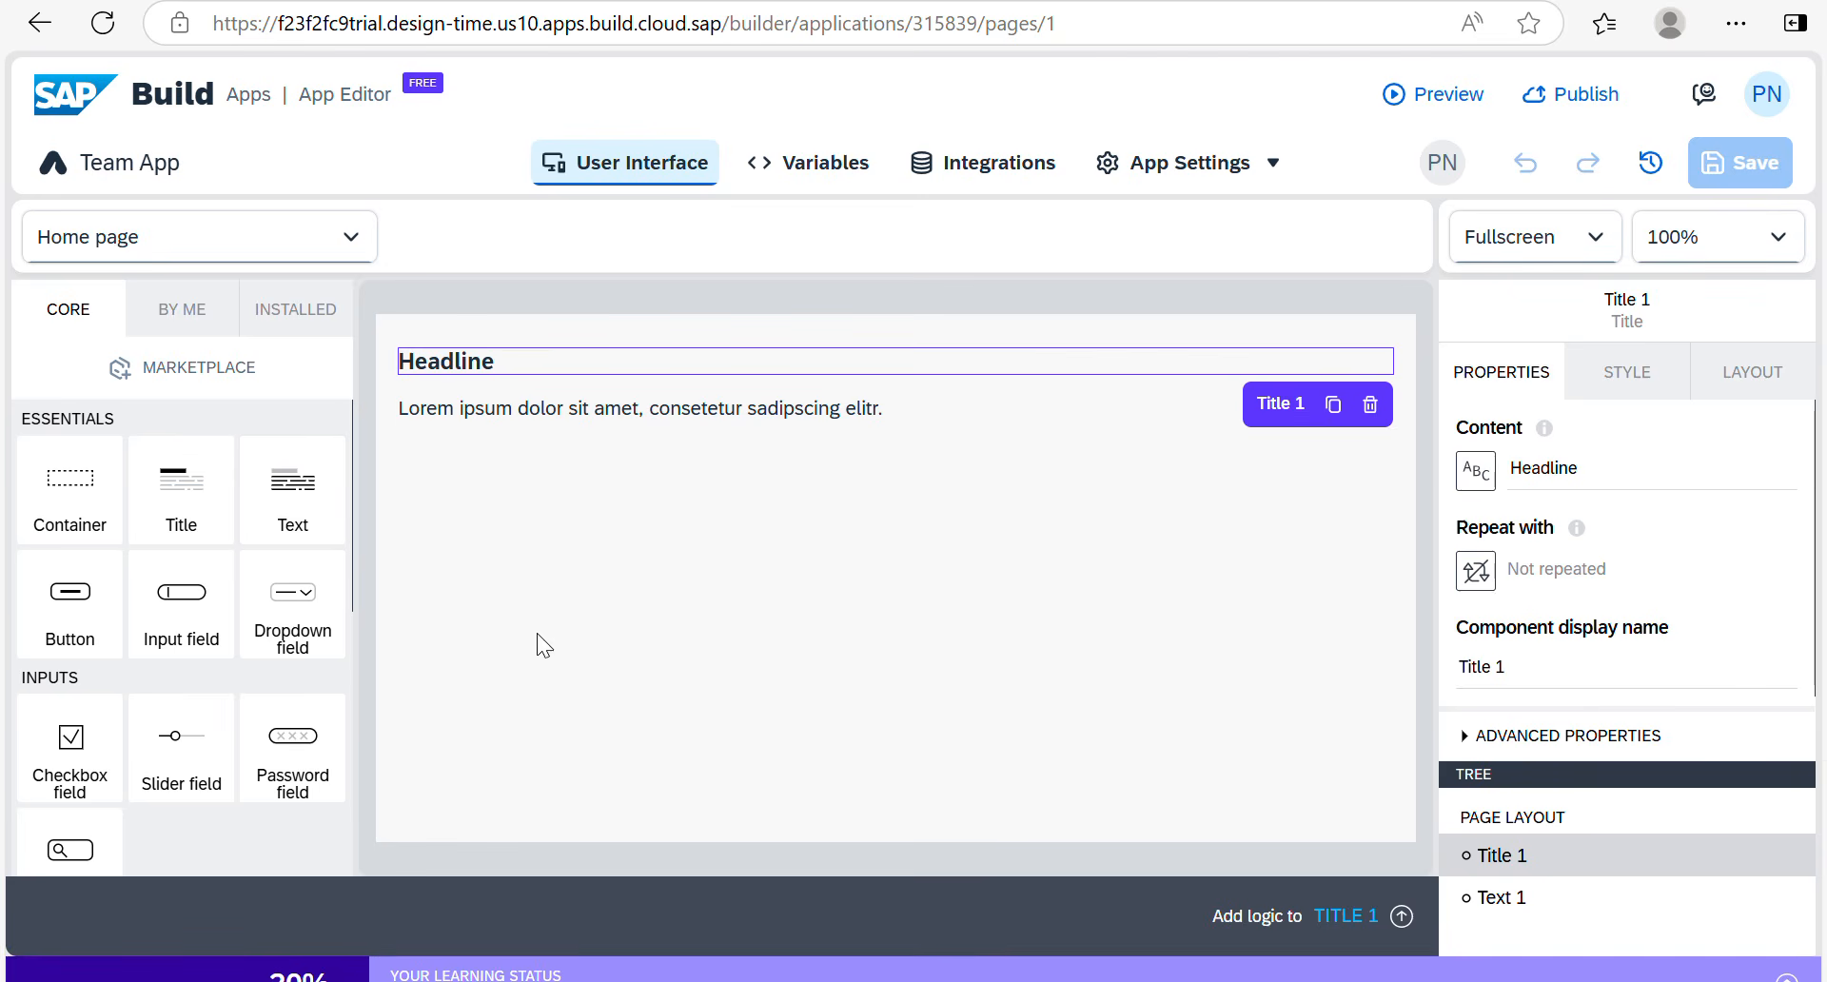
pyautogui.click(628, 621)
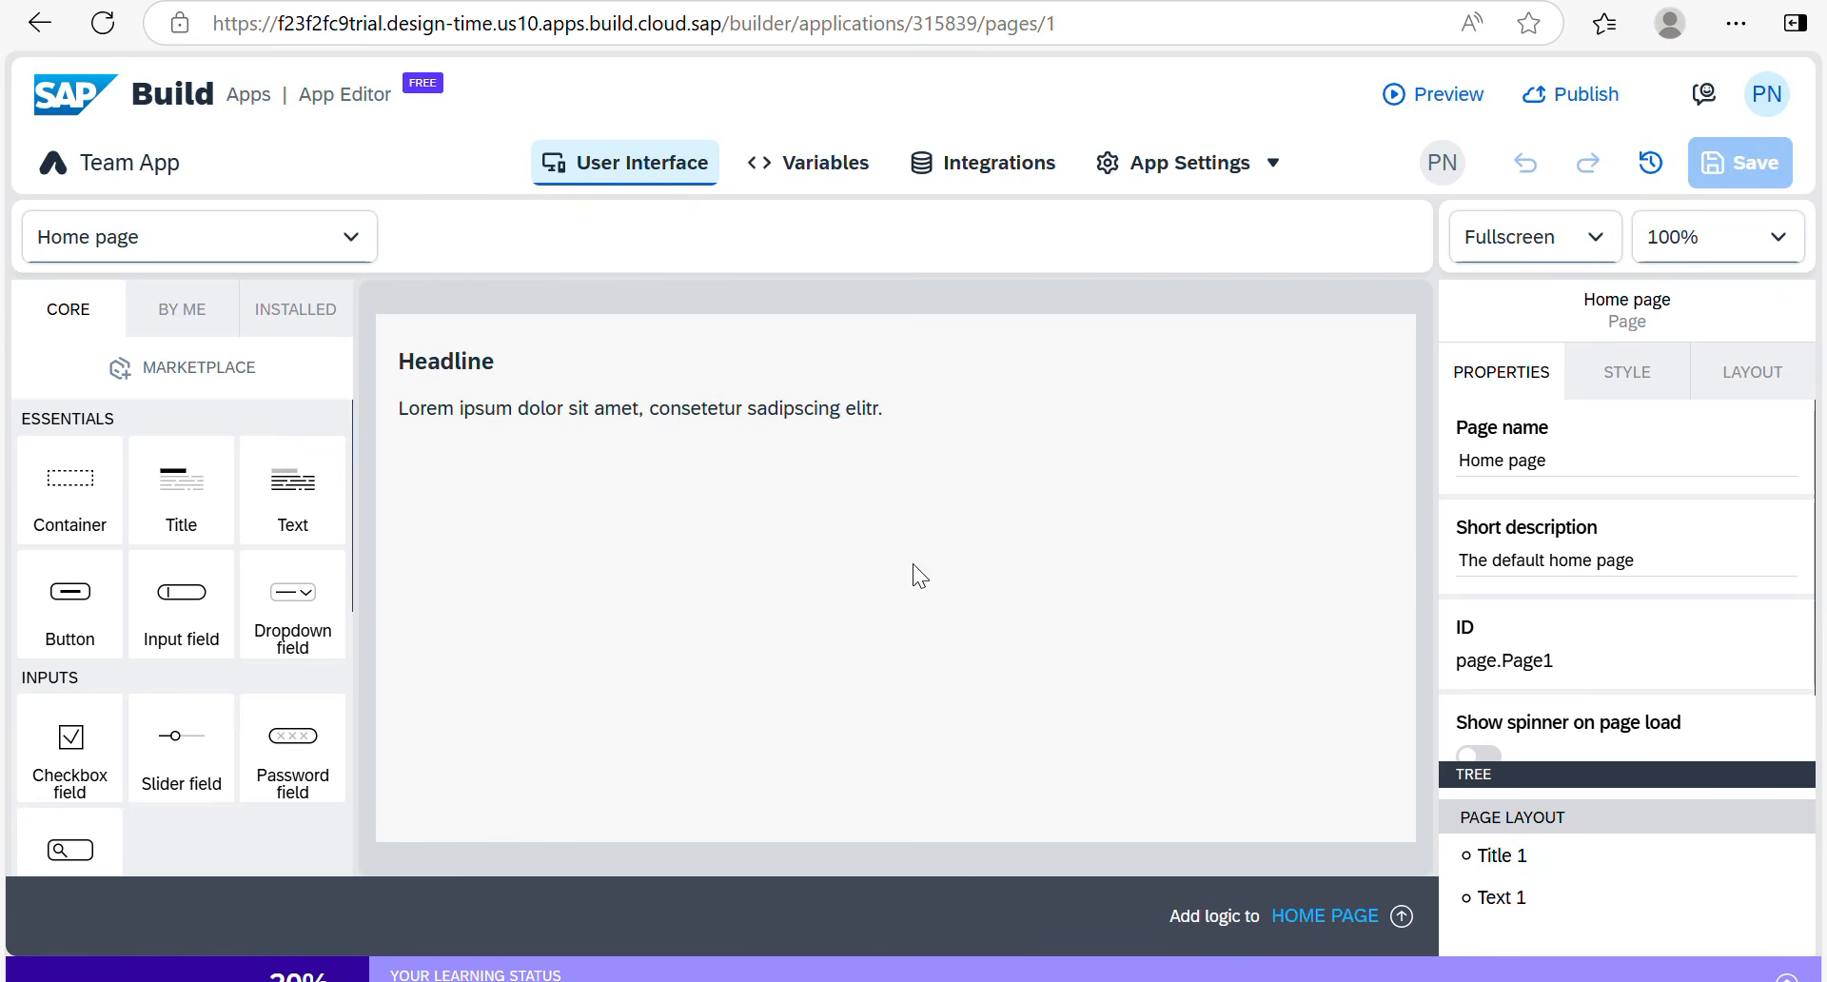
# Step: Open Team App in the web preview, view its Home page, and return to the App Editor
pyautogui.click(1454, 93)
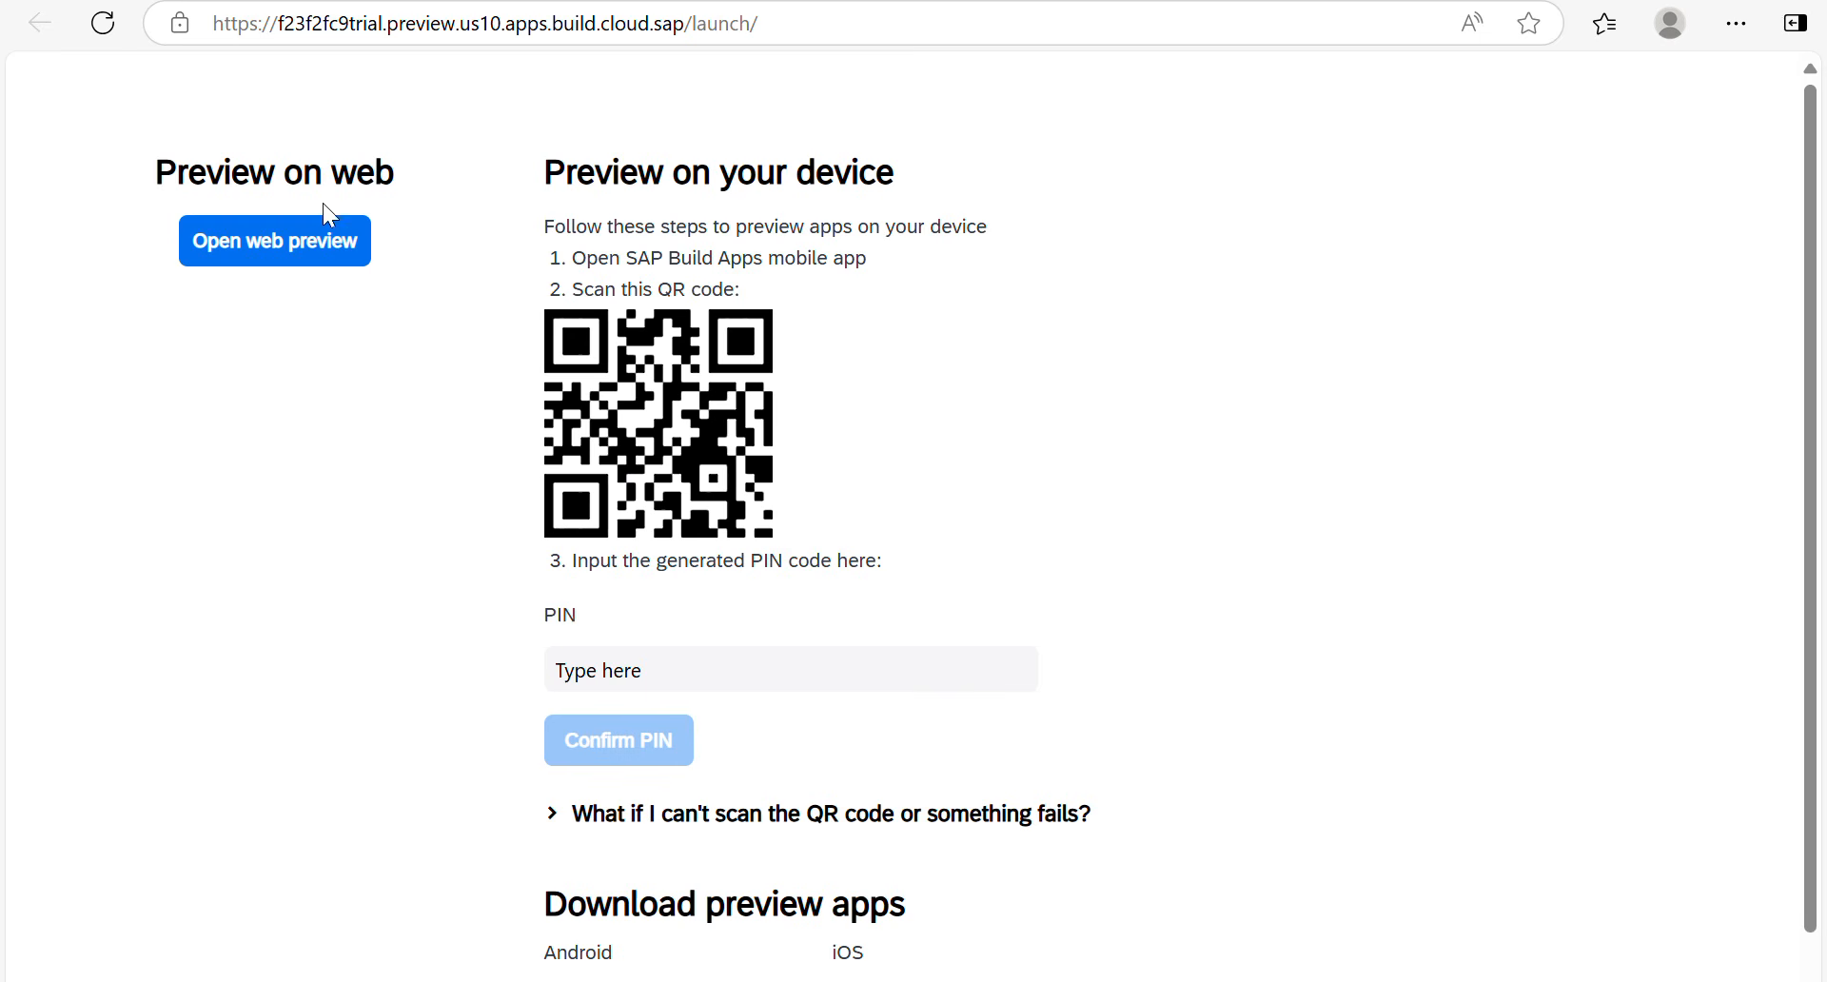
pyautogui.click(330, 252)
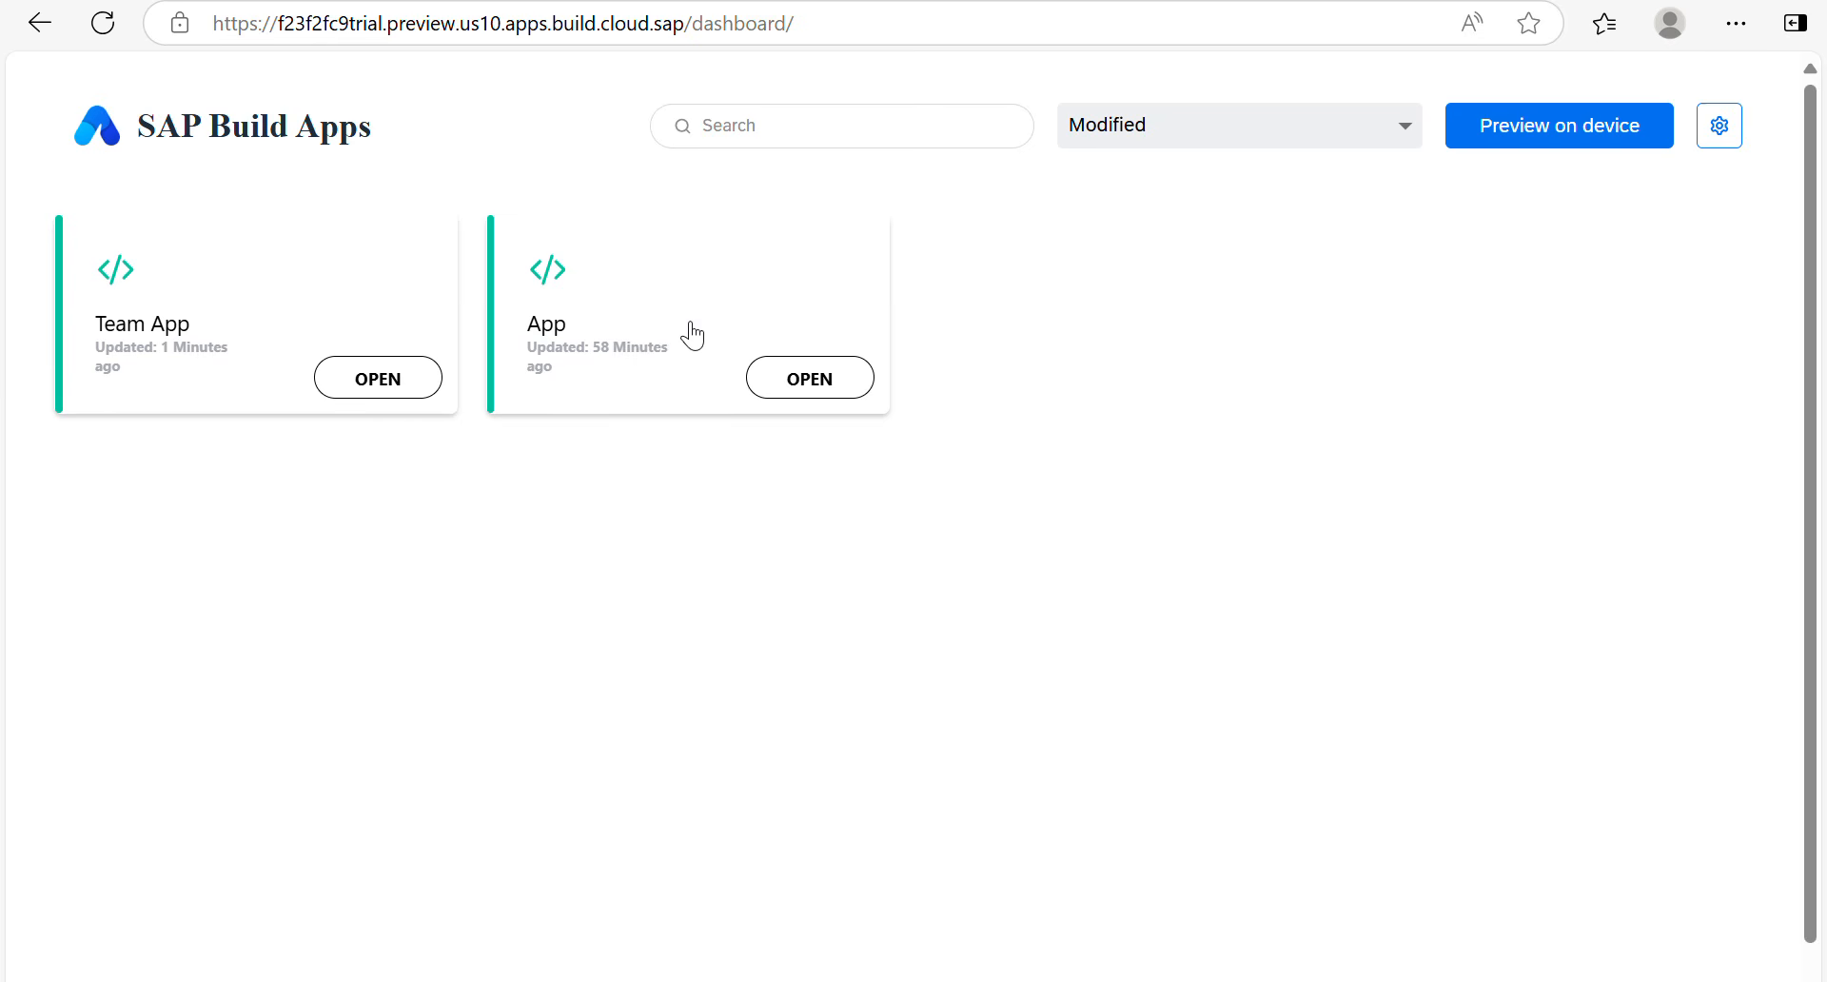
pyautogui.click(386, 386)
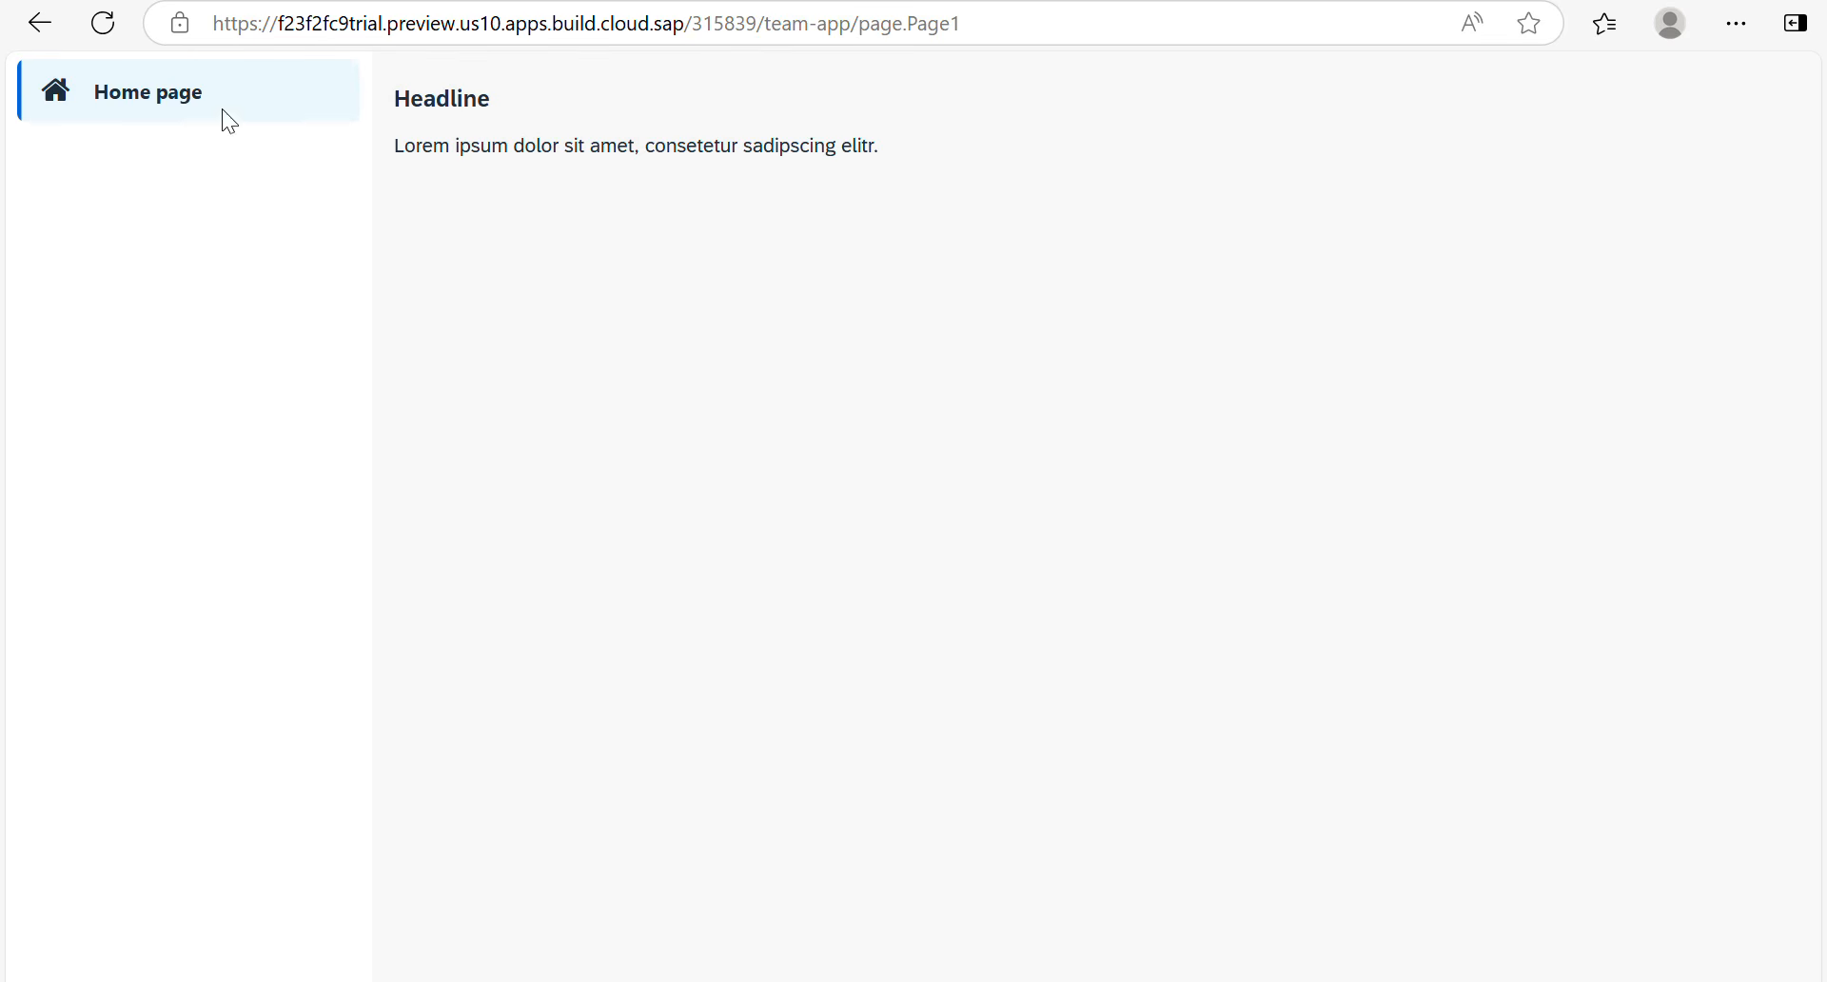
pyautogui.click(195, 95)
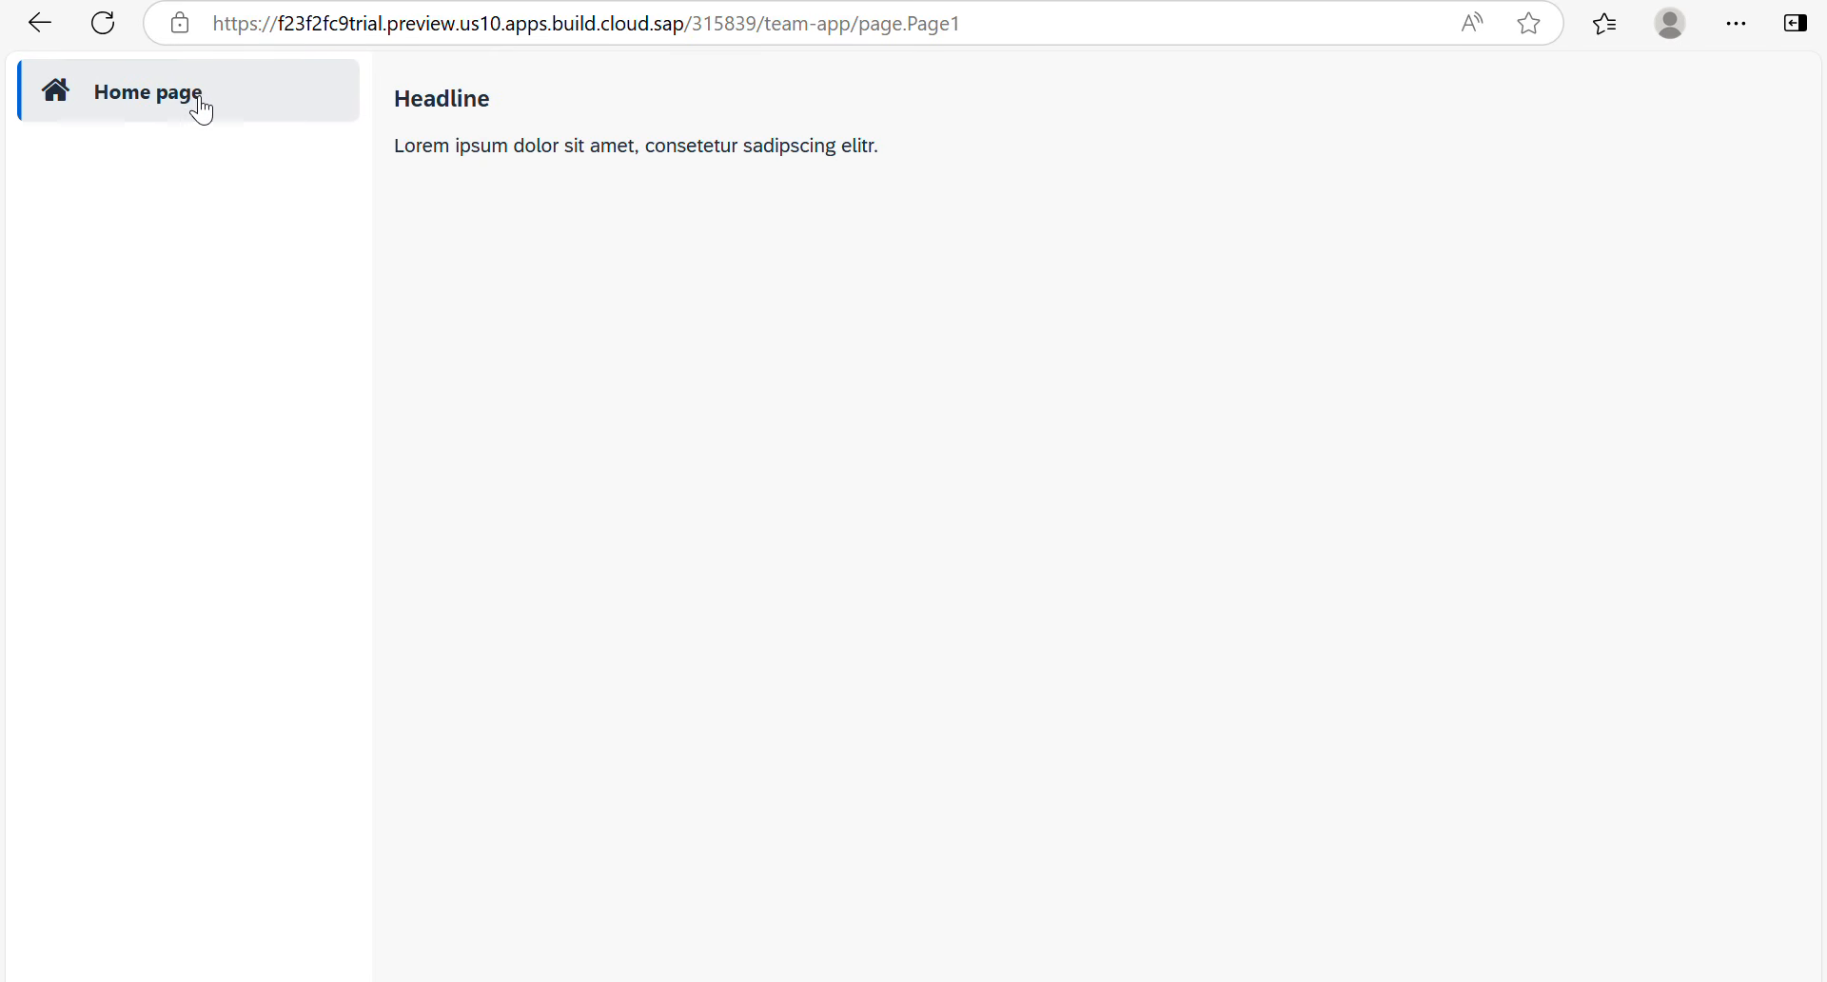
pyautogui.click(150, 111)
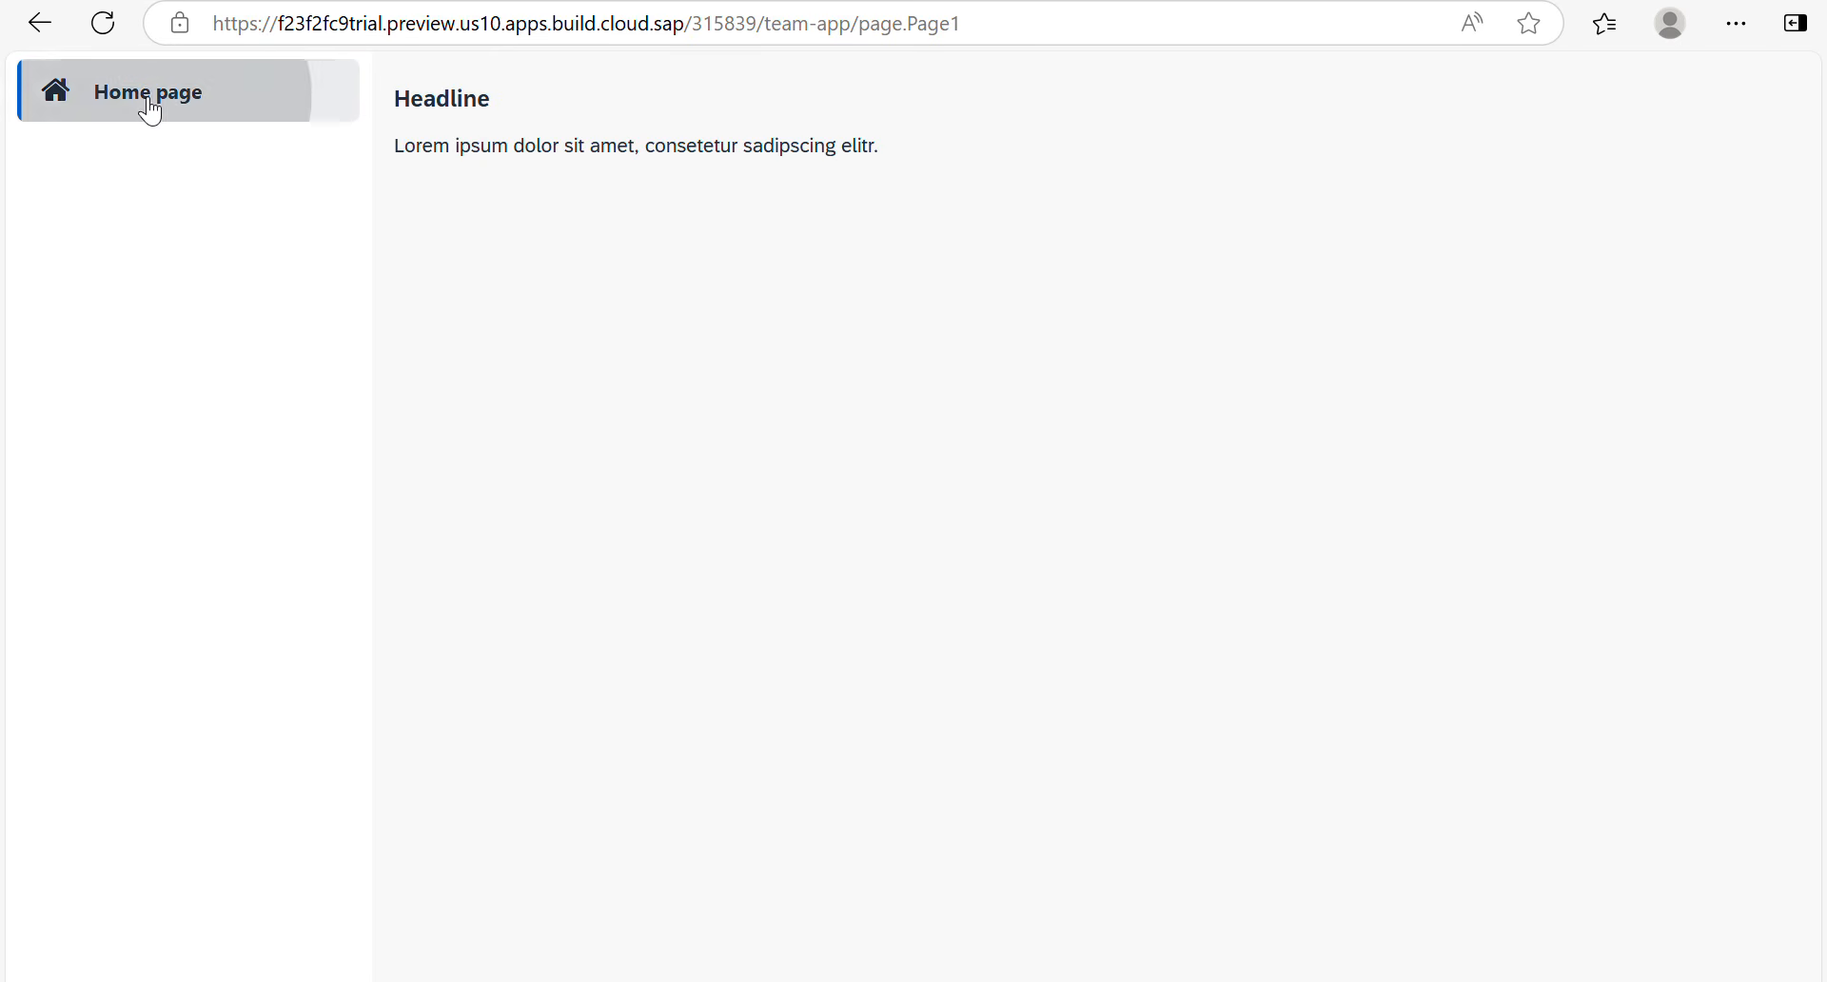
pyautogui.click(40, 24)
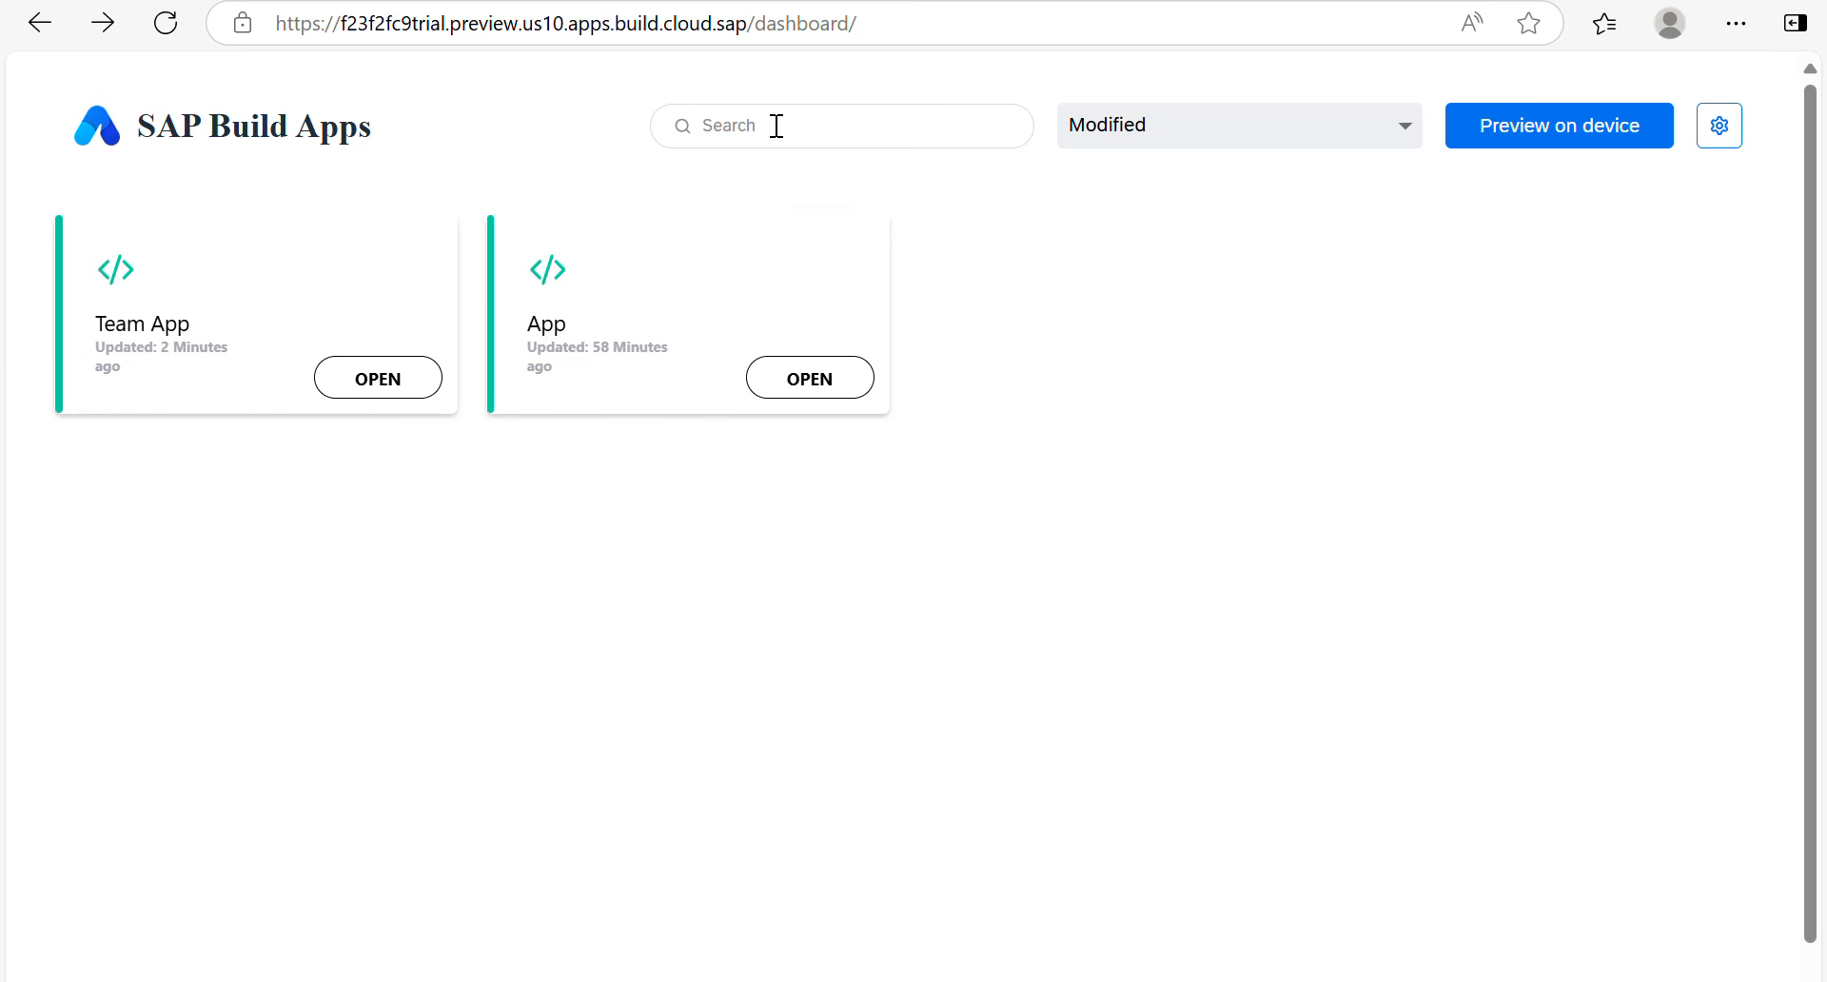
pyautogui.hotkey('ctrl', 'shift', 'Tab')
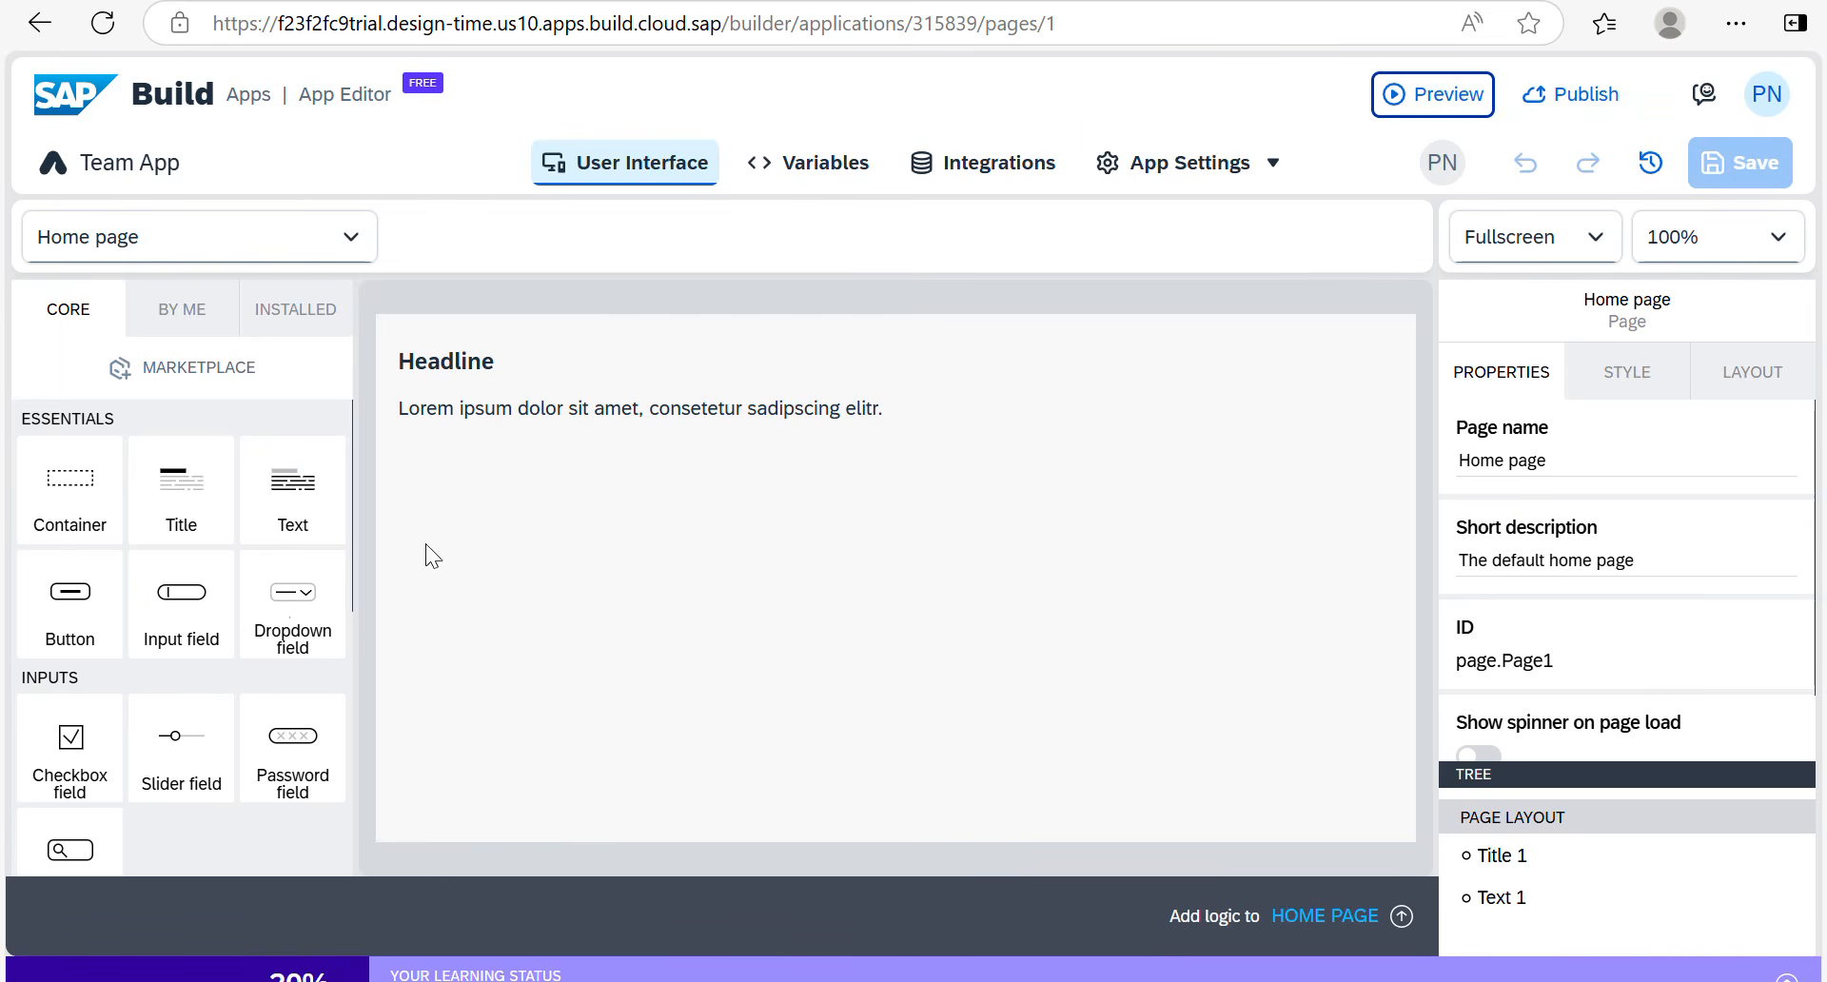
# Step: Add a Button component below the Home page text, check Team App in a reloaded web preview, and return to the App Editor
pyautogui.moveTo(70, 597); pyautogui.dragTo(632, 502)
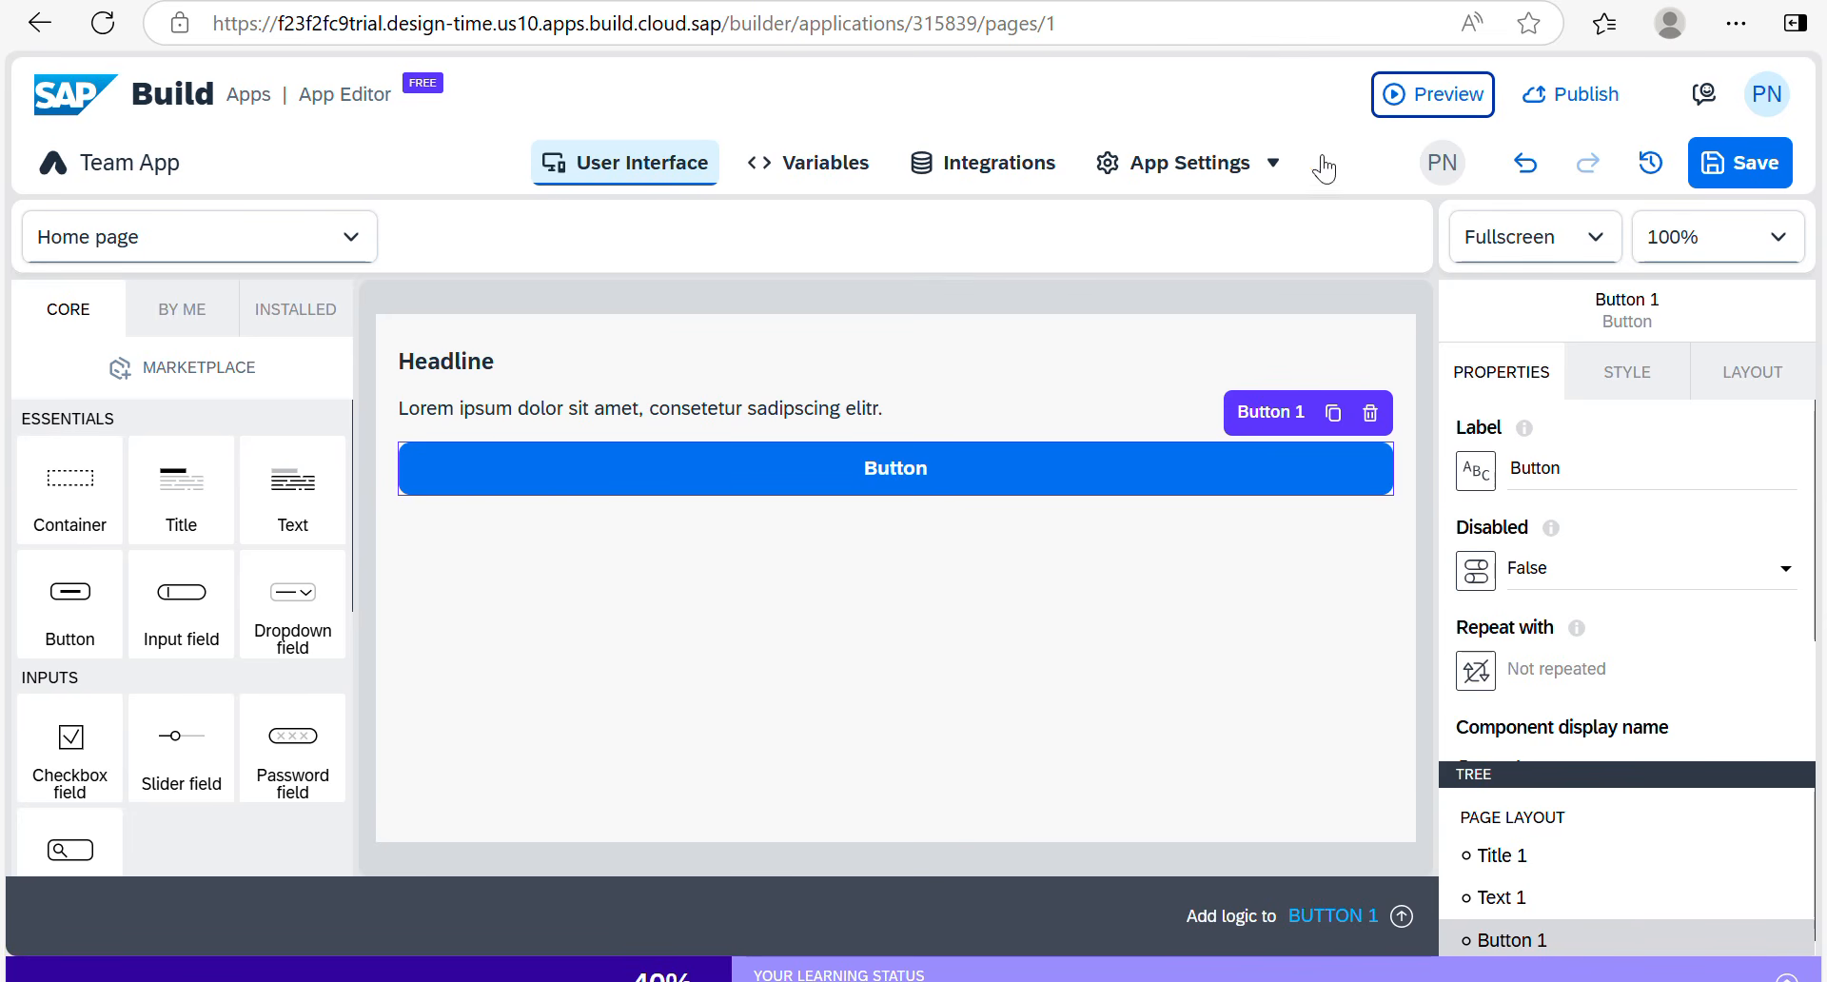
pyautogui.click(1450, 105)
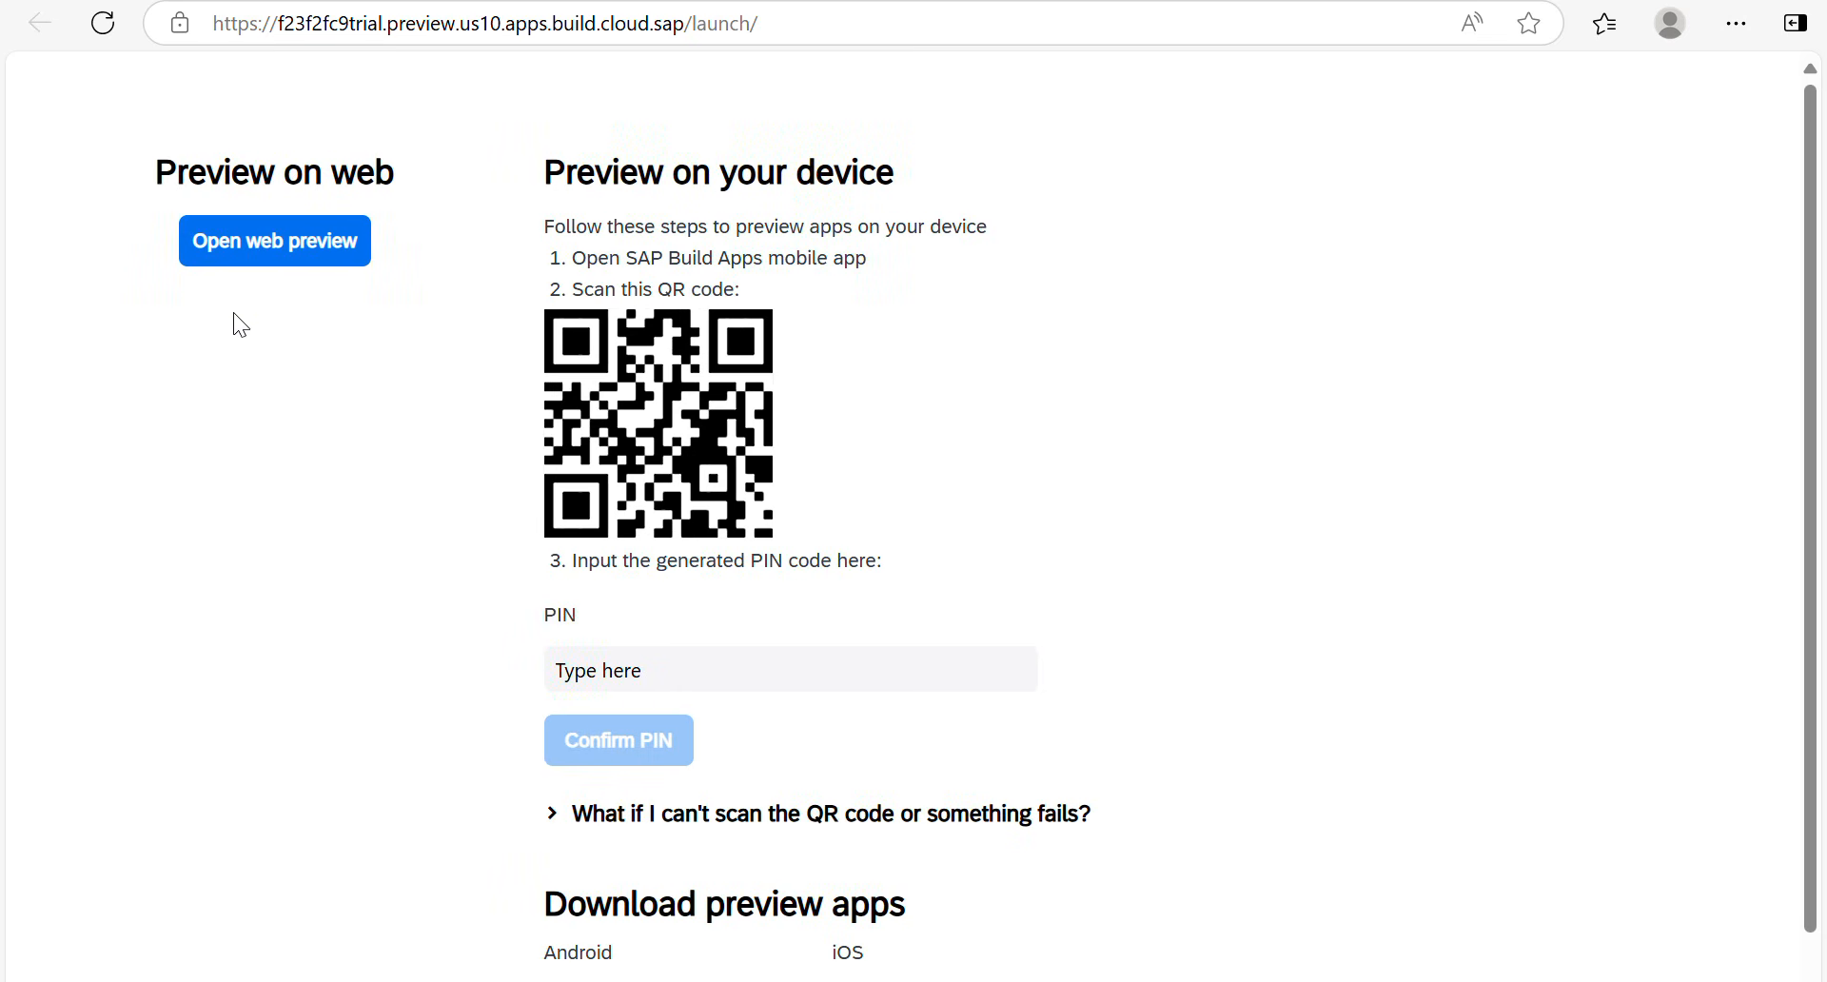
pyautogui.click(275, 271)
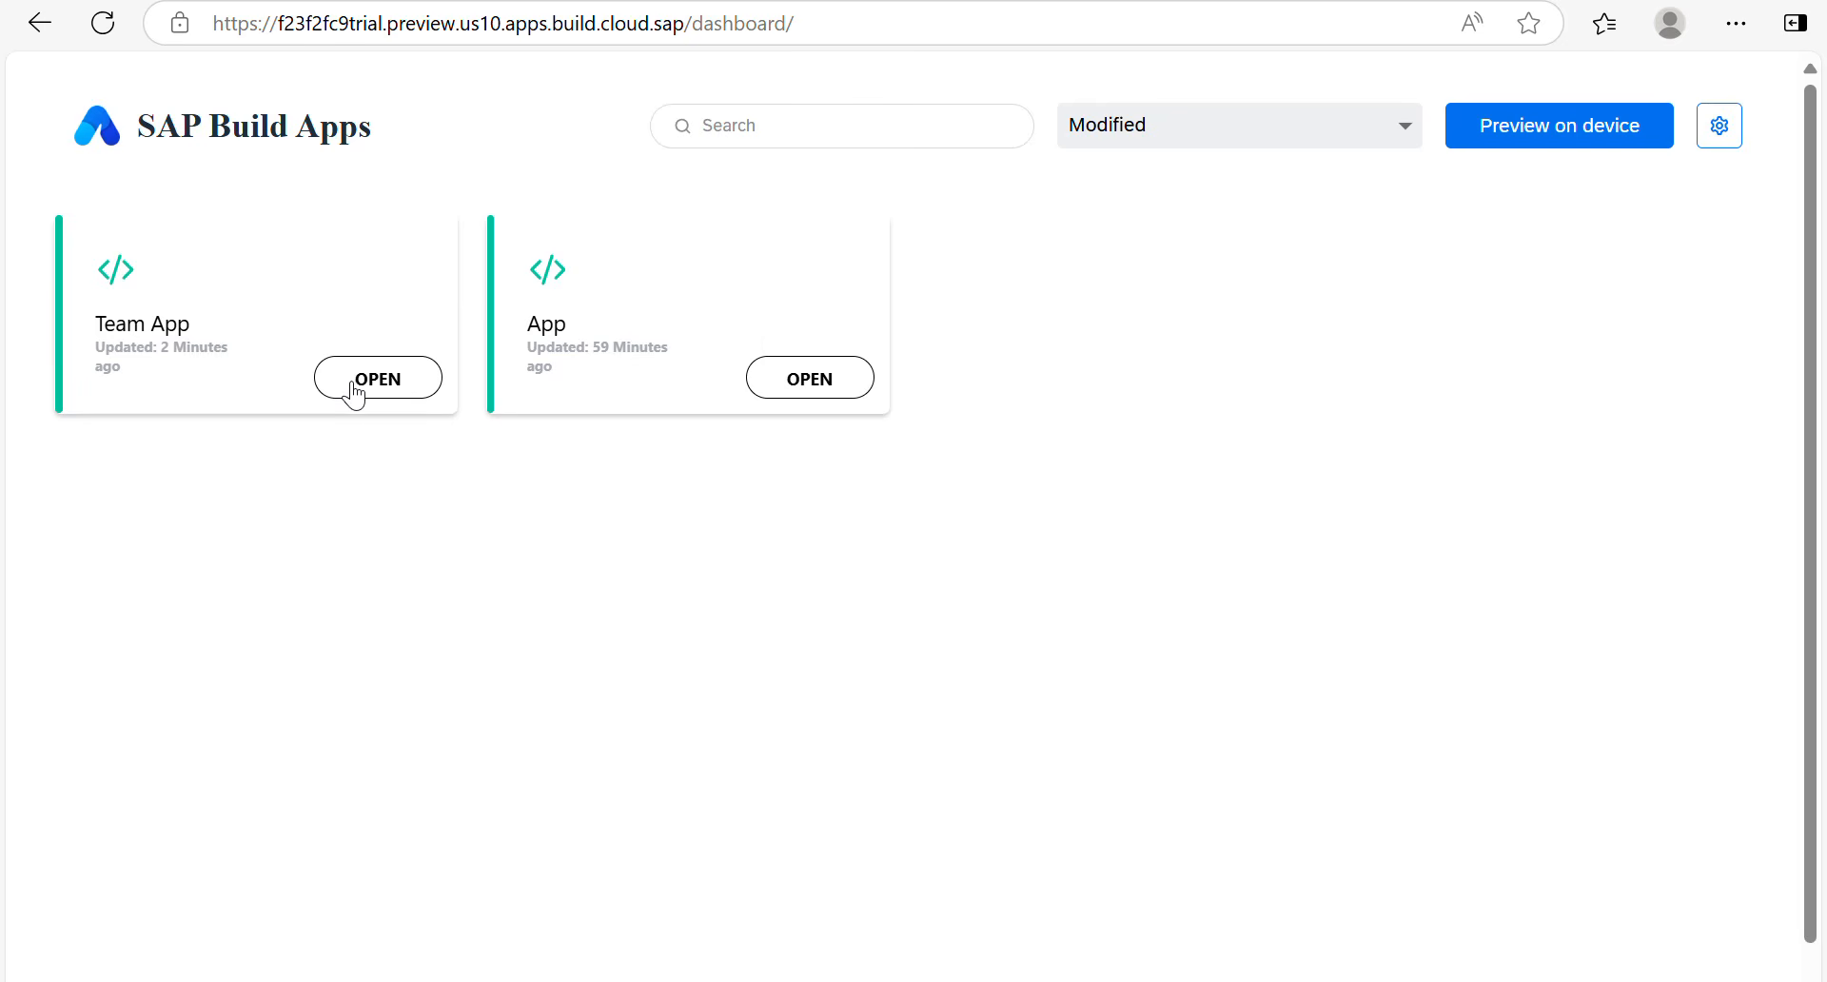
pyautogui.click(357, 380)
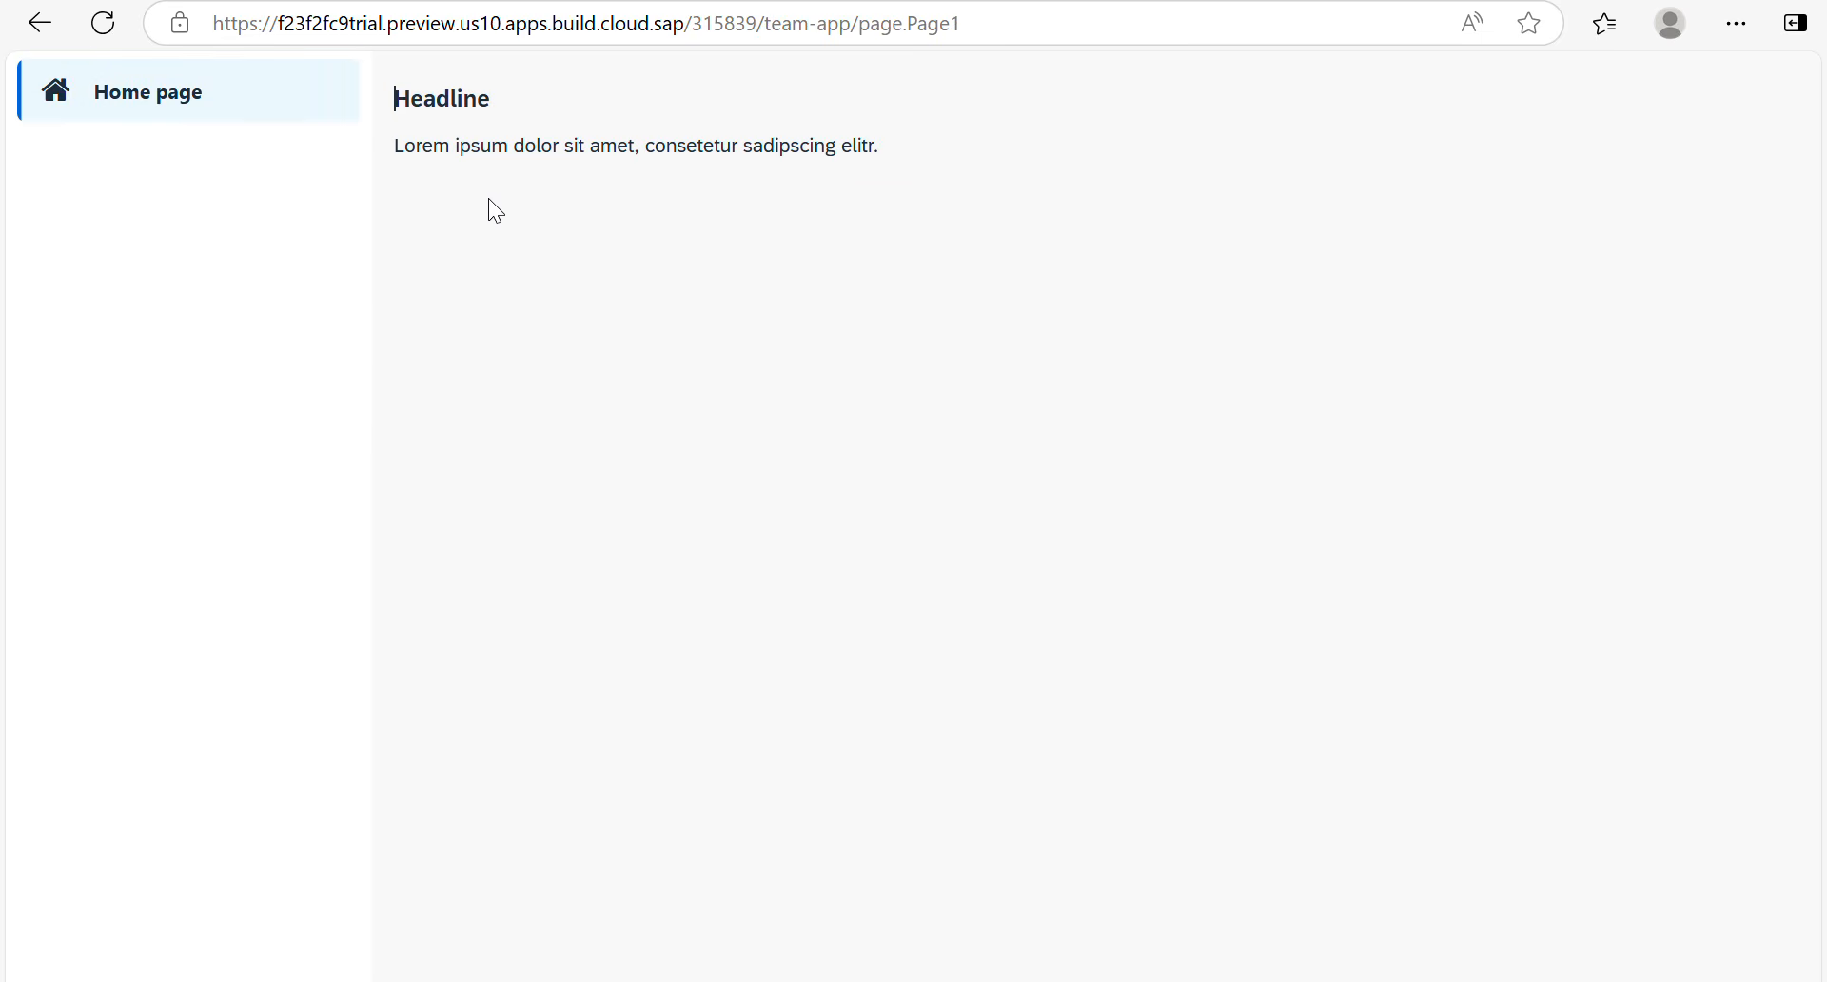
pyautogui.click(102, 23)
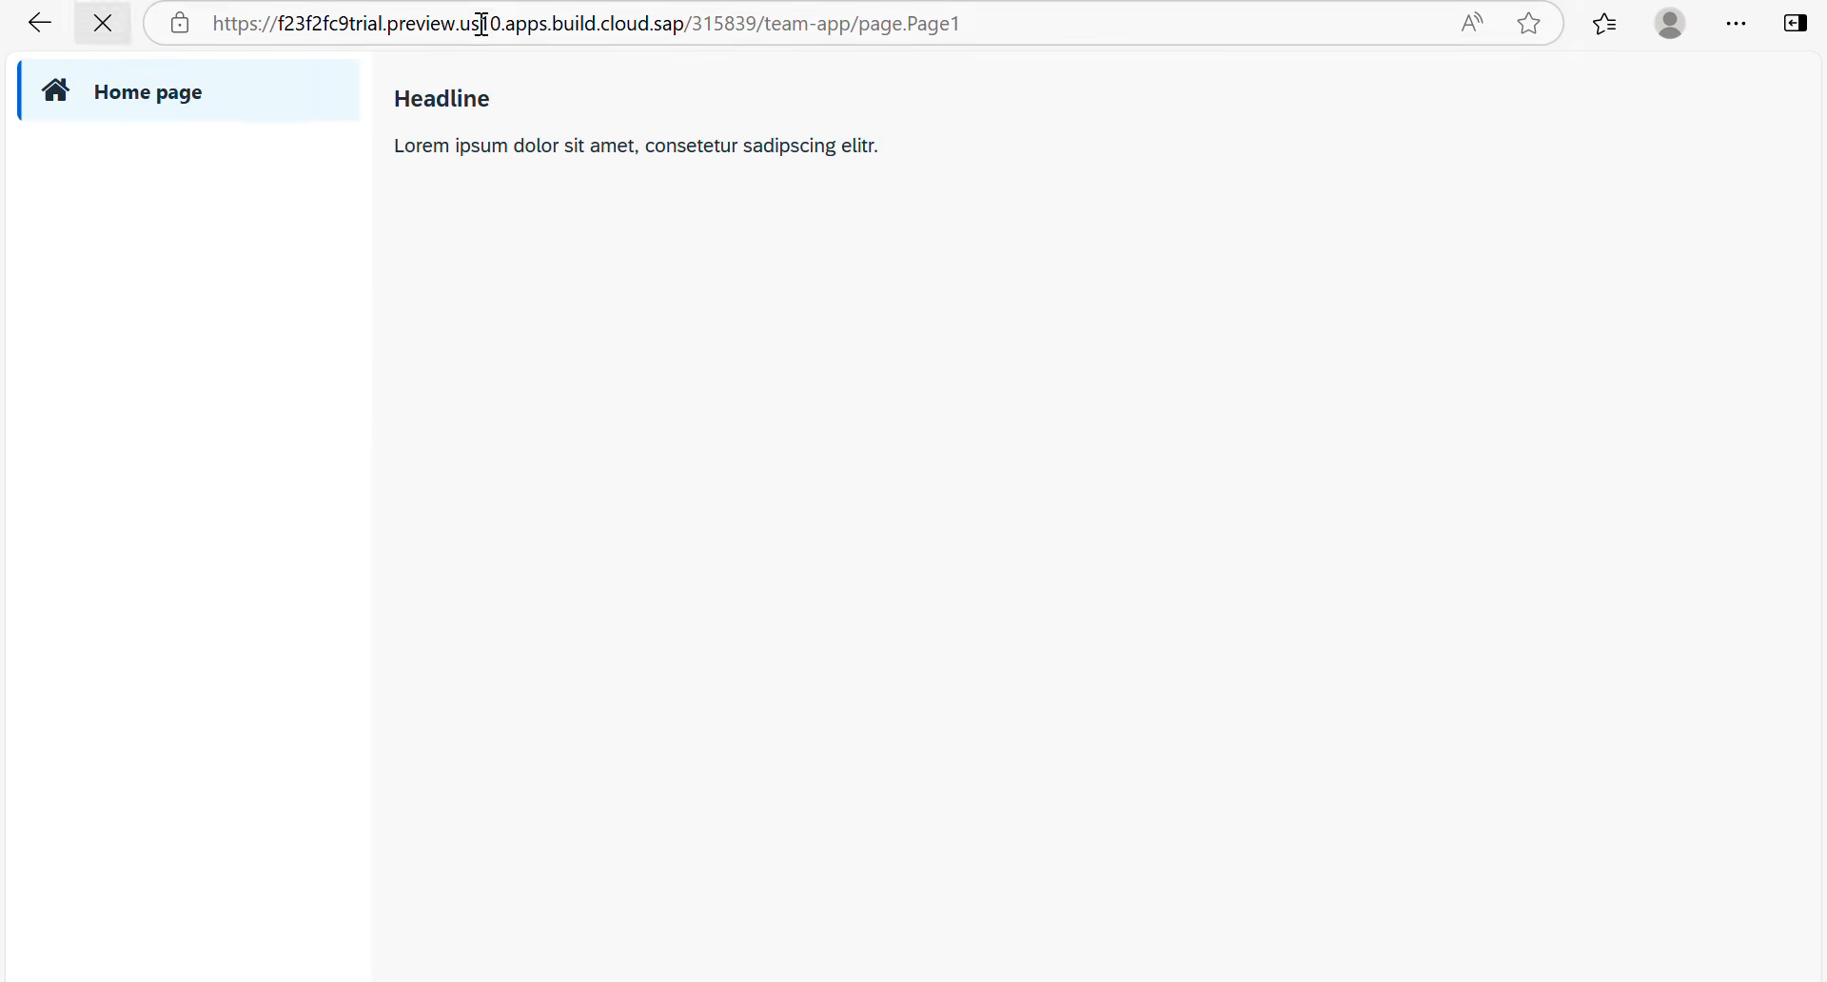
pyautogui.click(571, 2)
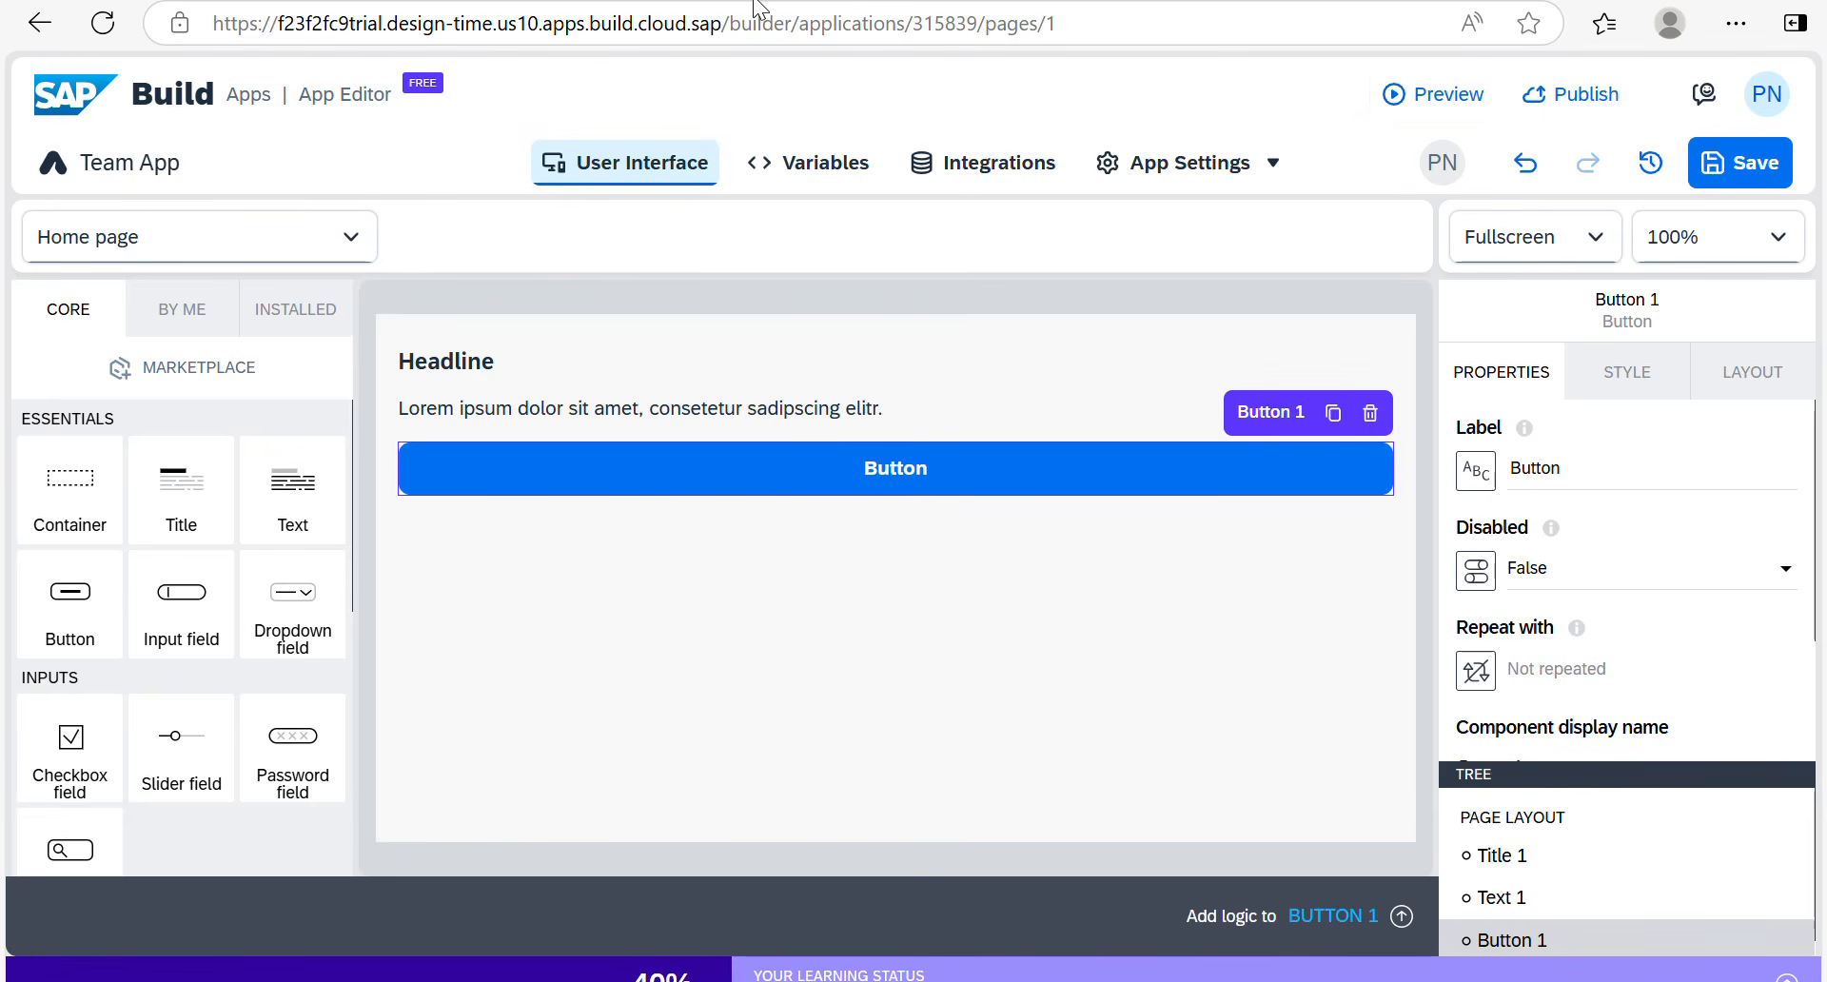
# Step: Save Team App, check its Home page with the button in the web preview, and return to the App Editor
pyautogui.click(1723, 171)
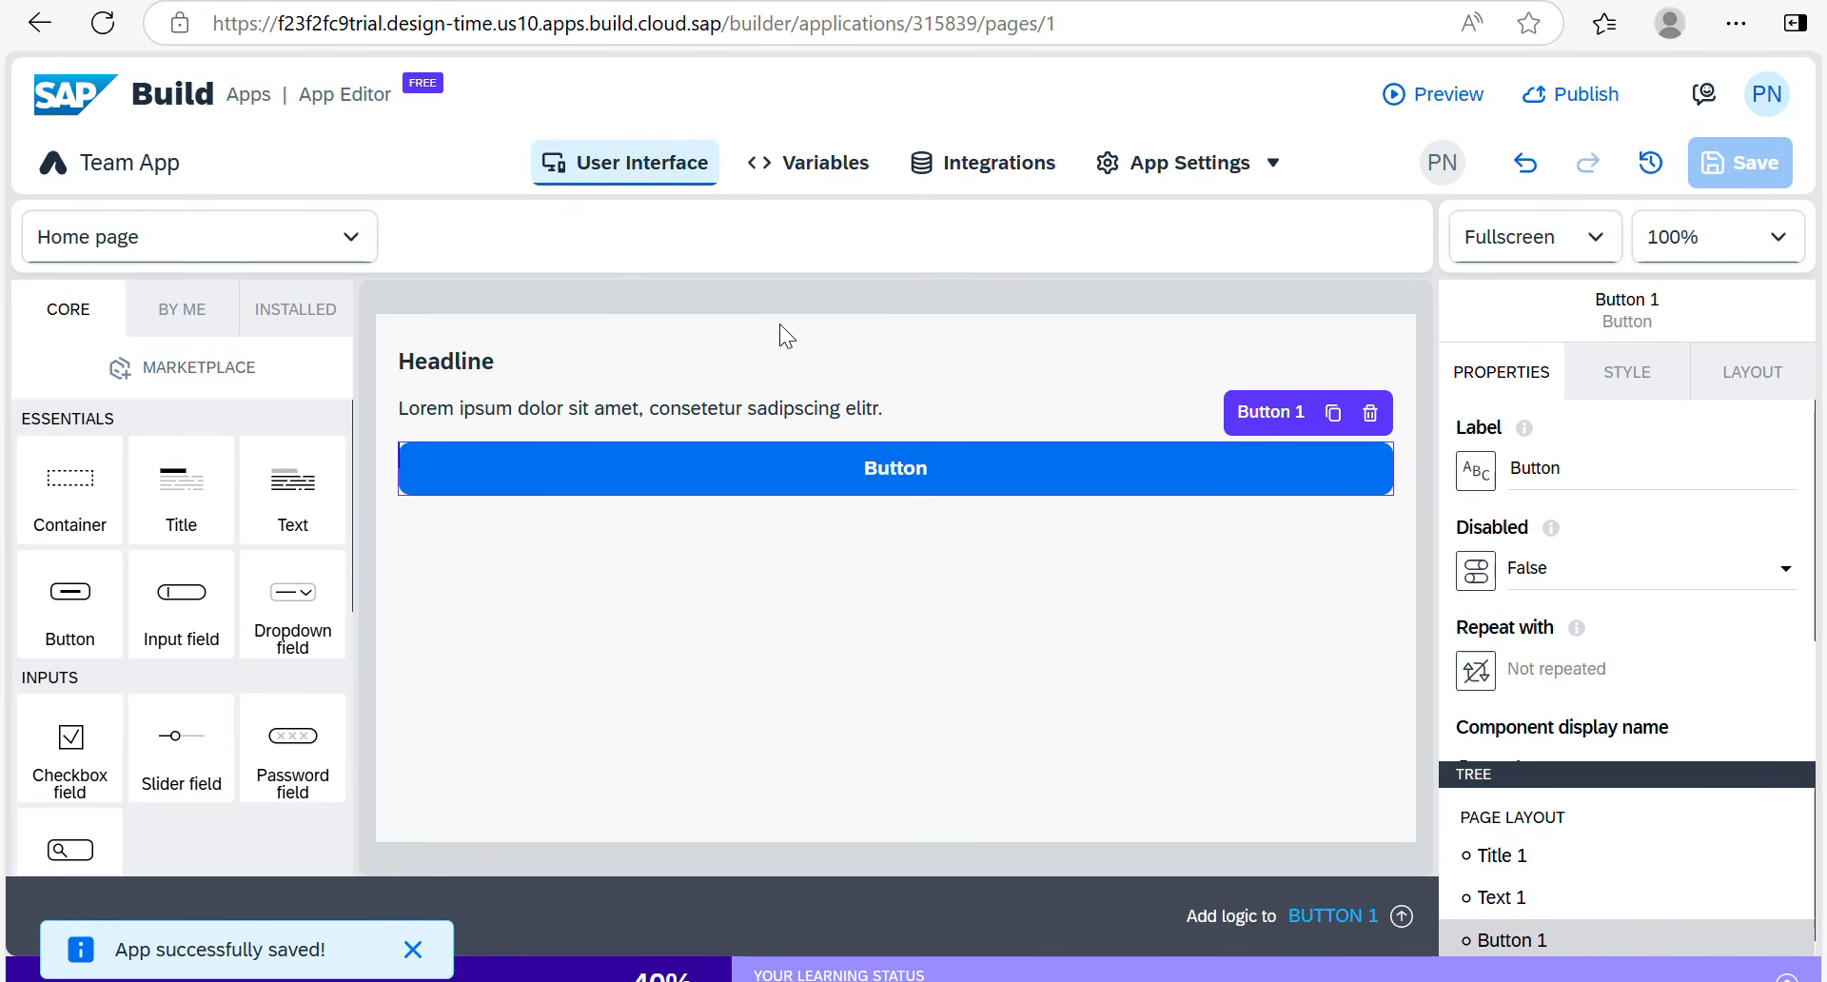
pyautogui.click(1424, 94)
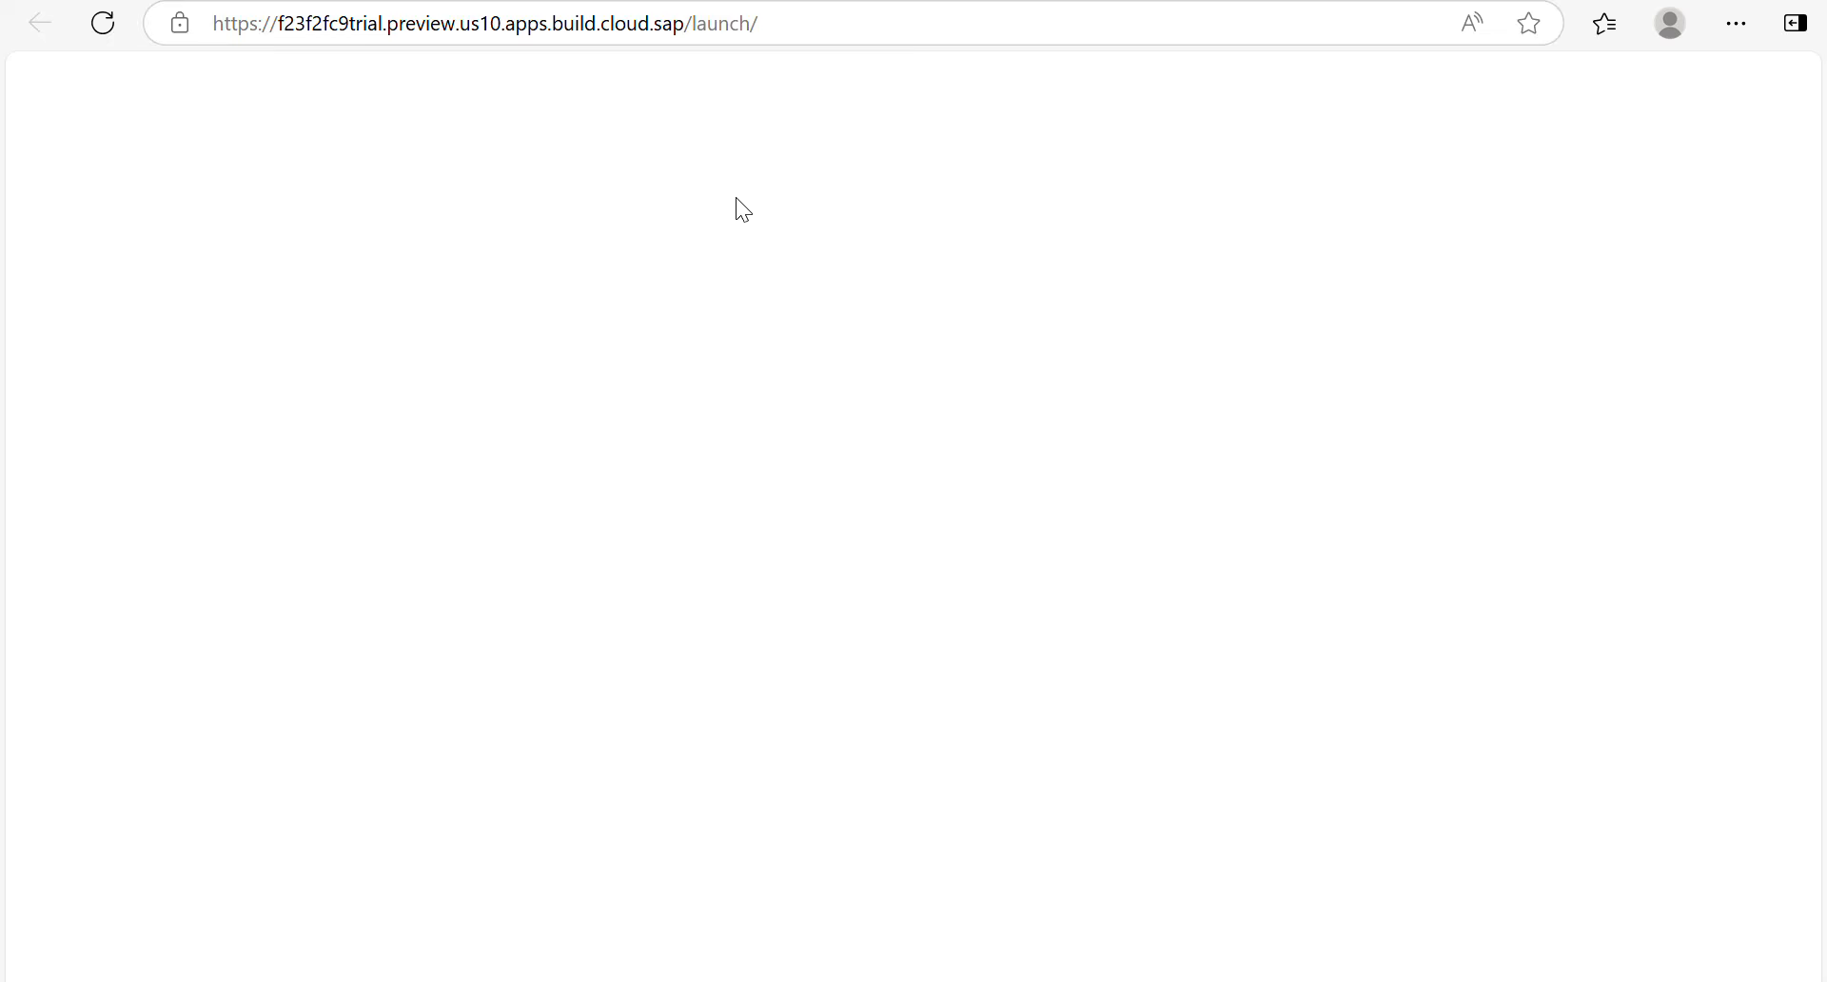
pyautogui.click(240, 255)
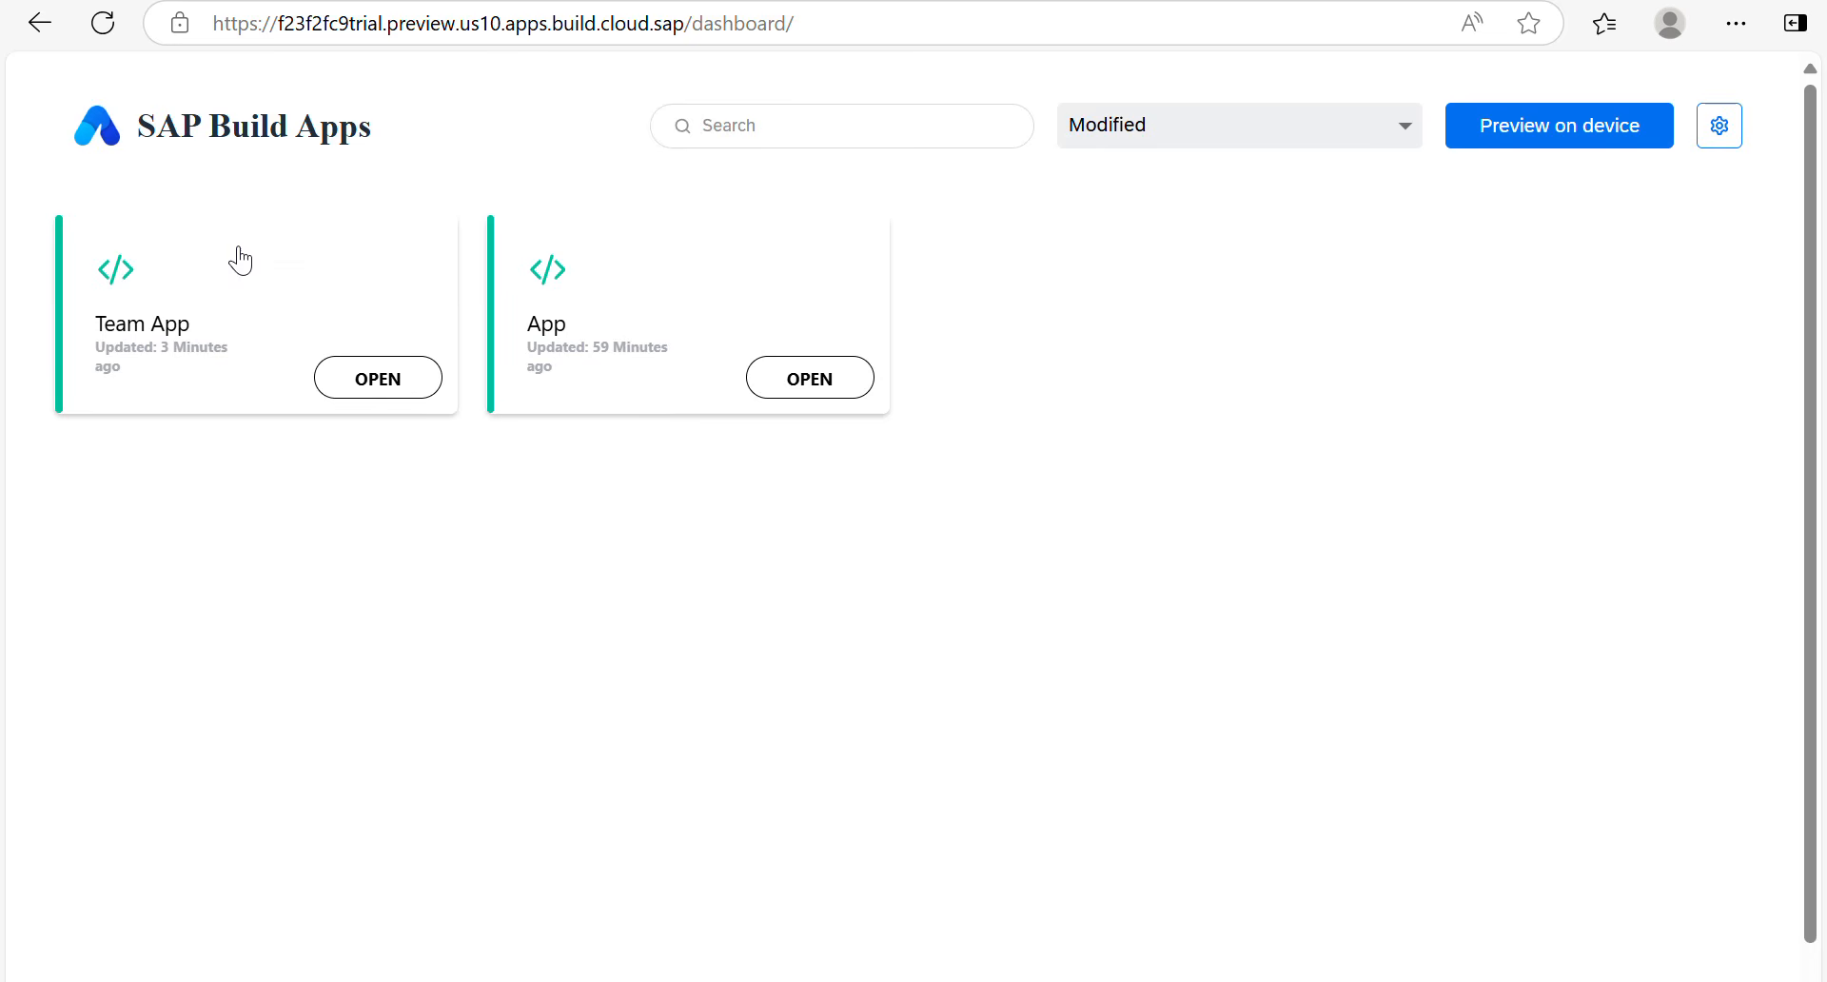
pyautogui.click(367, 386)
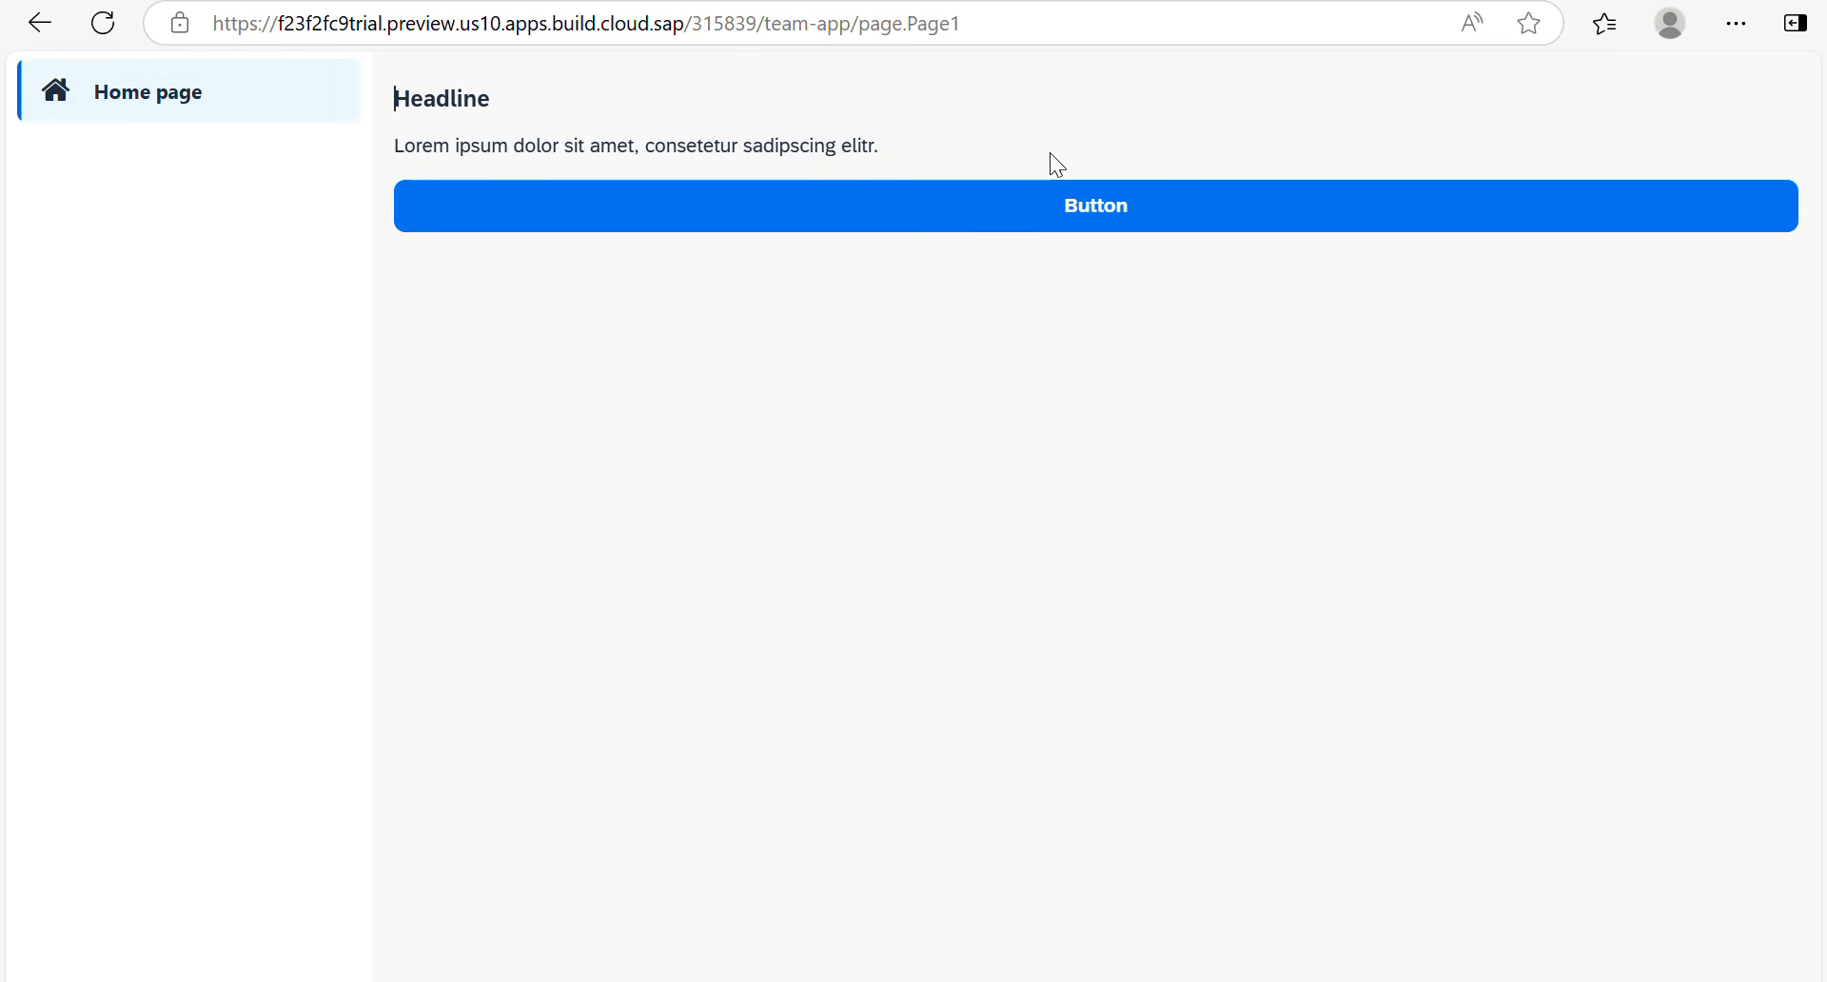
pyautogui.click(324, 1)
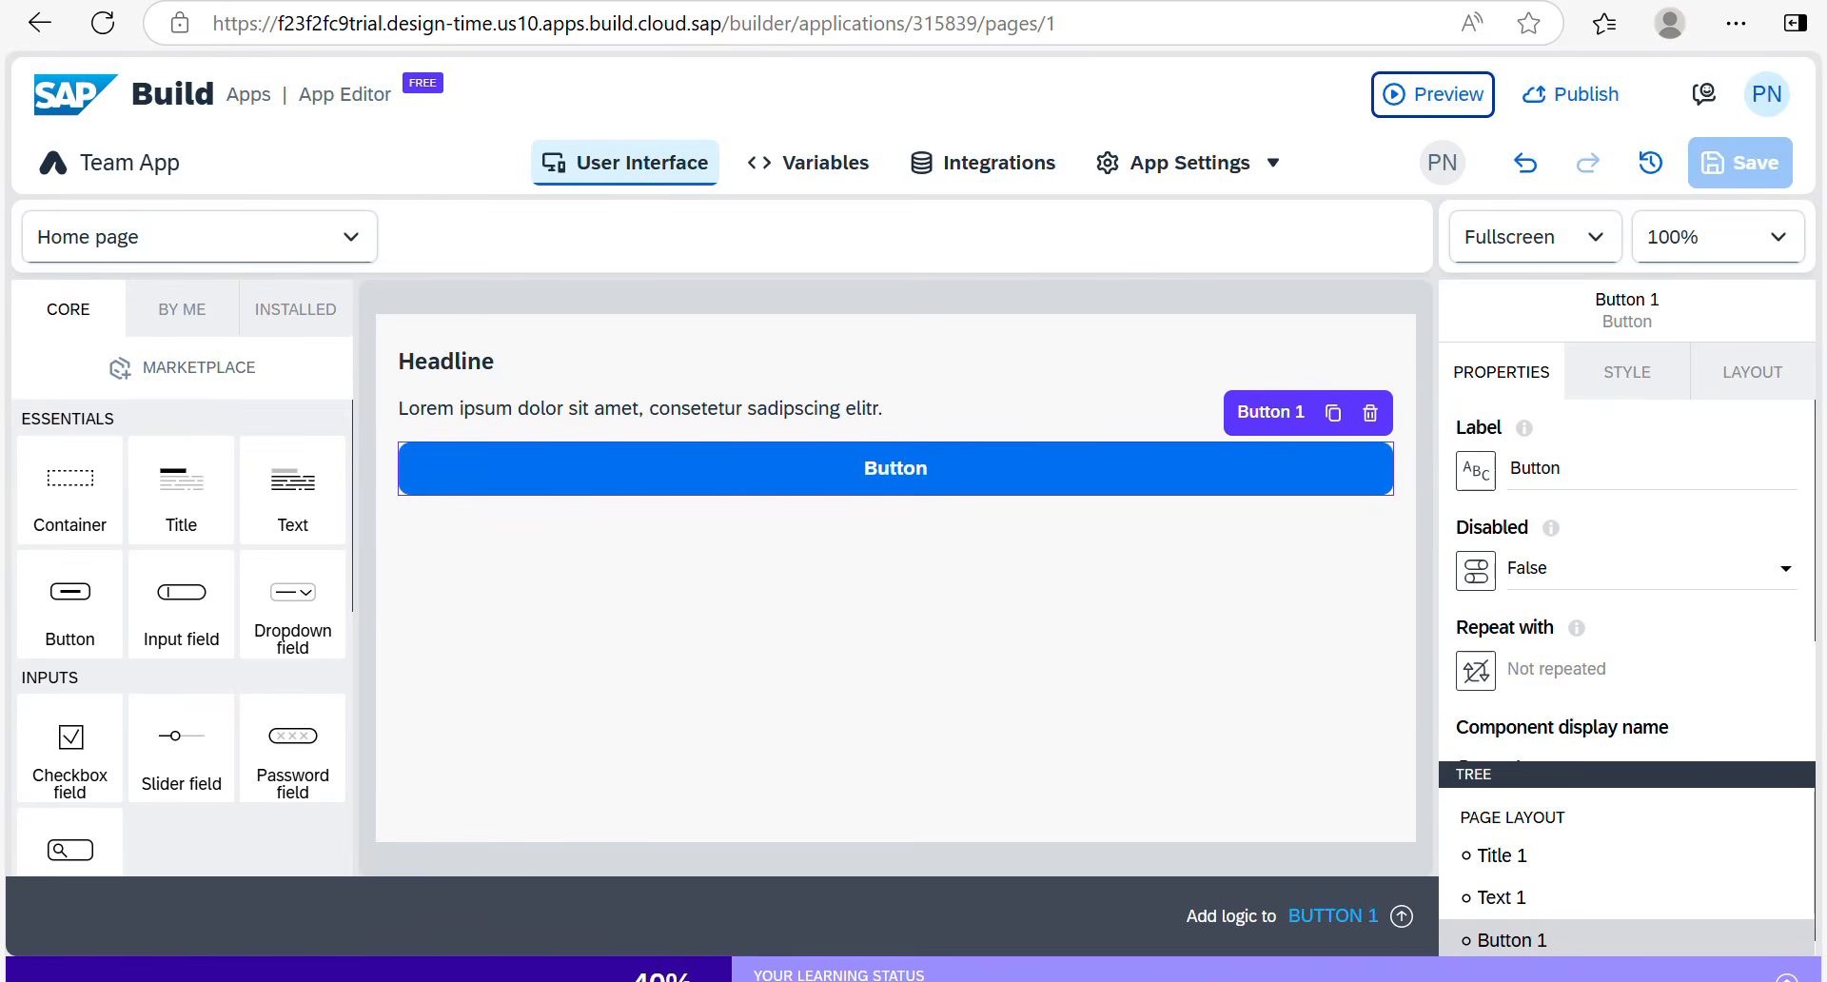
# Step: Add a new page named Dinner Team to Team App and save the app
pyautogui.click(349, 236)
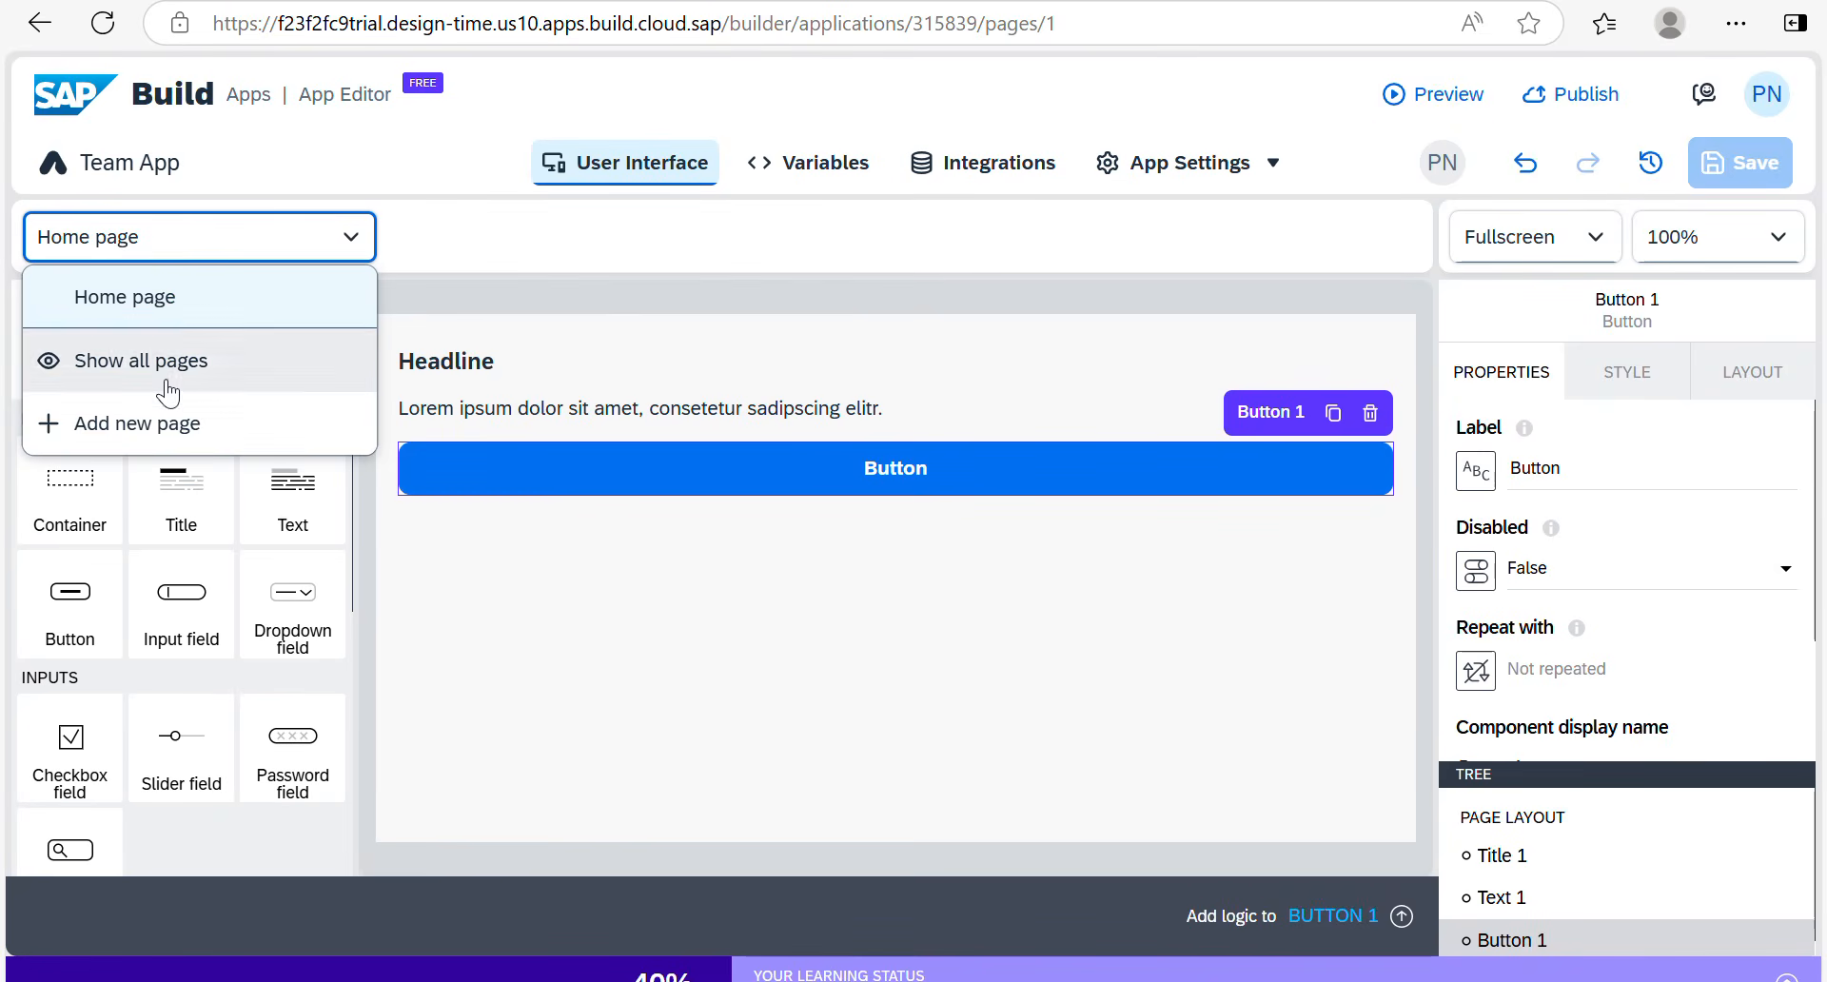
pyautogui.click(165, 432)
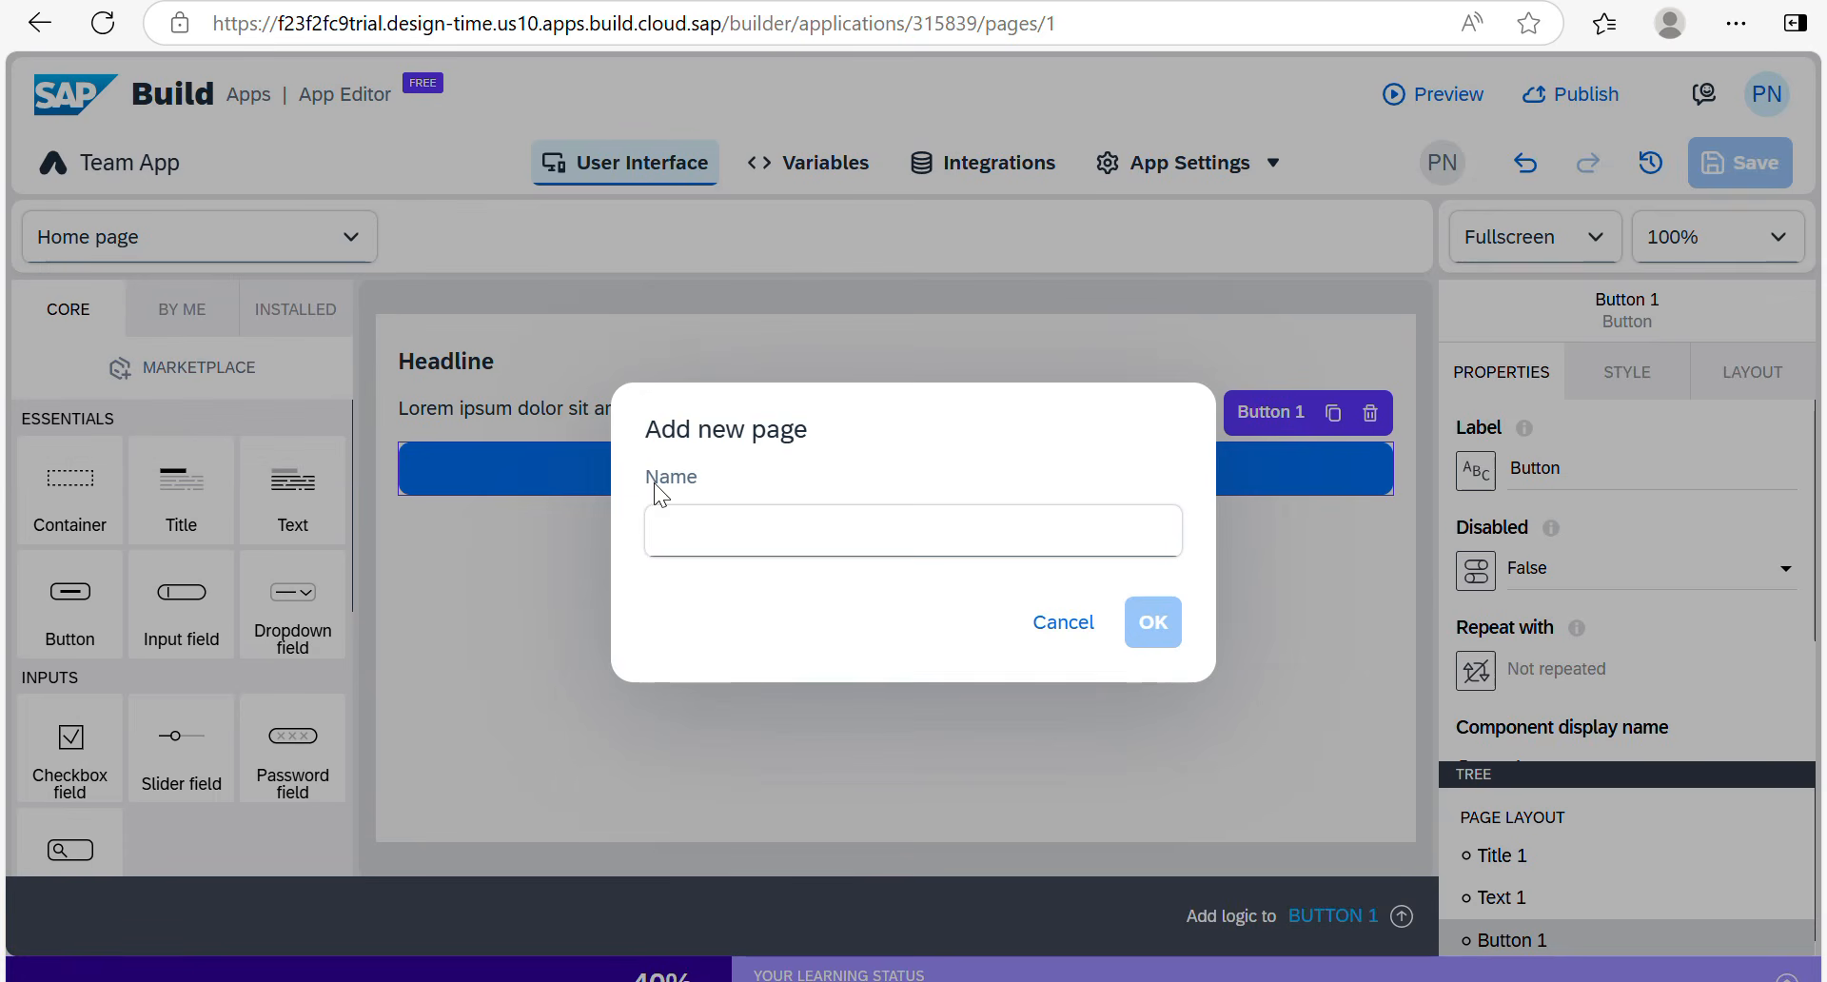
pyautogui.click(722, 506)
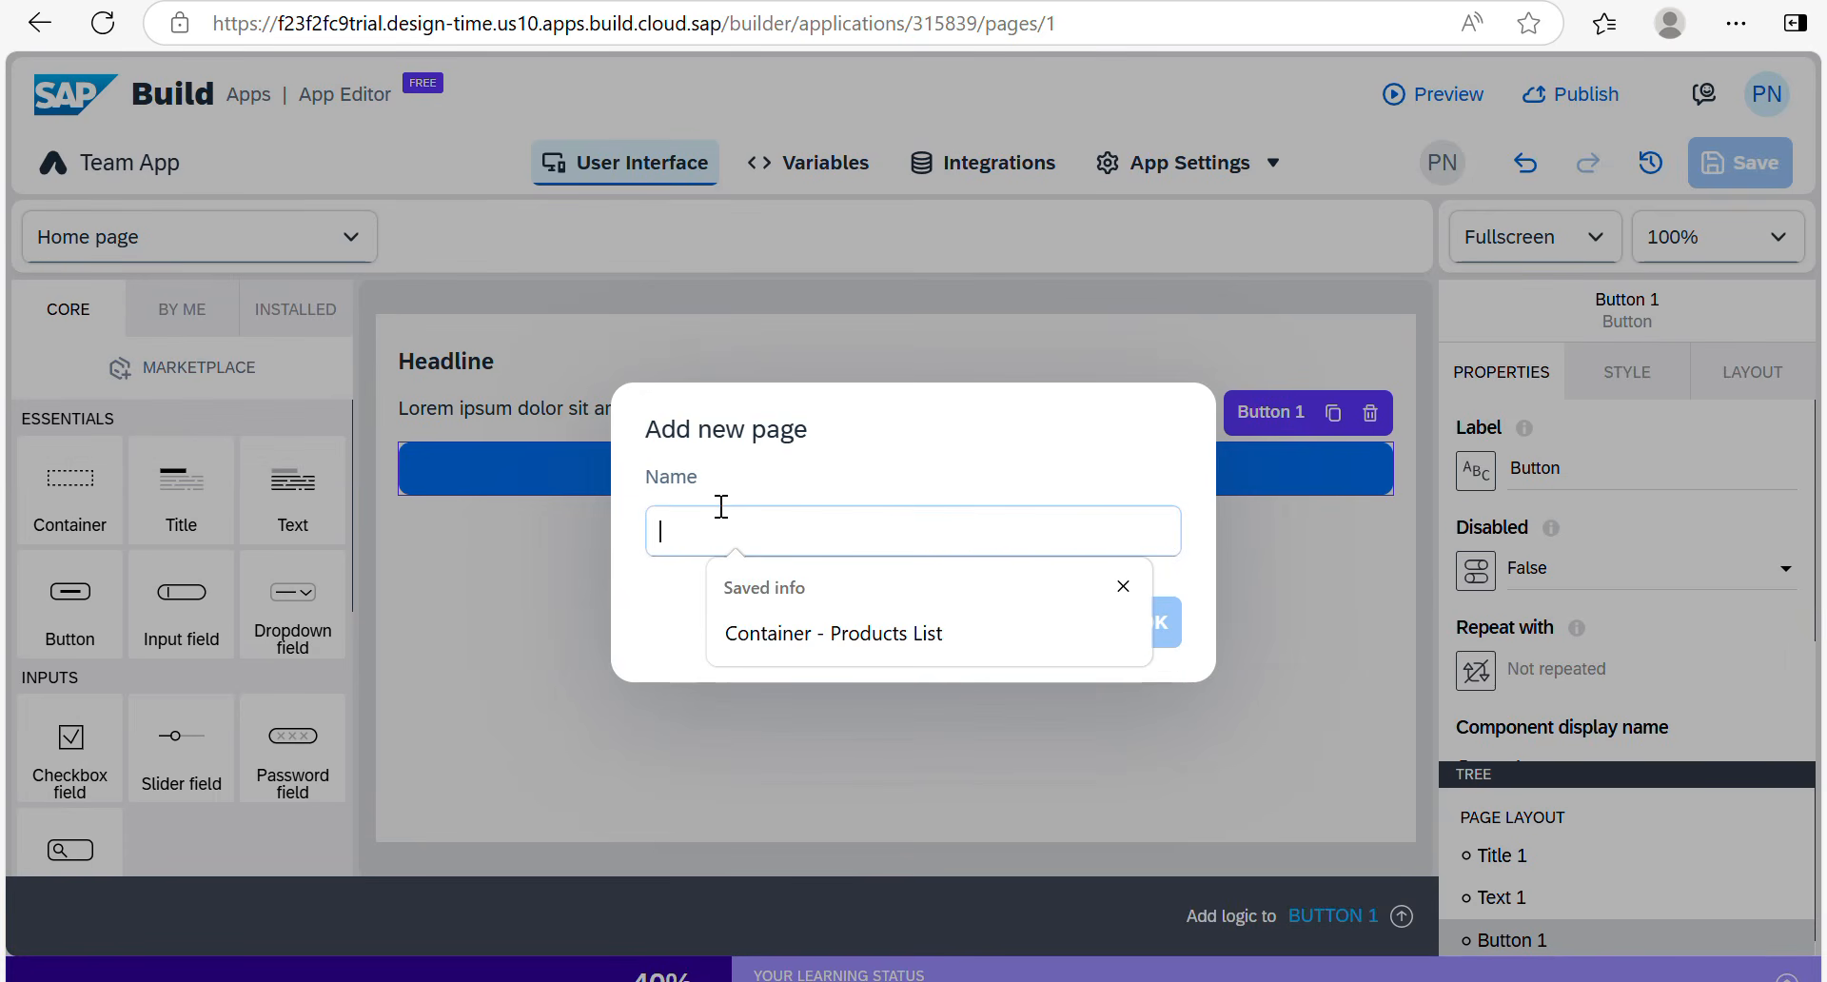
pyautogui.press('Escape')
pyautogui.write('Dinner Team')
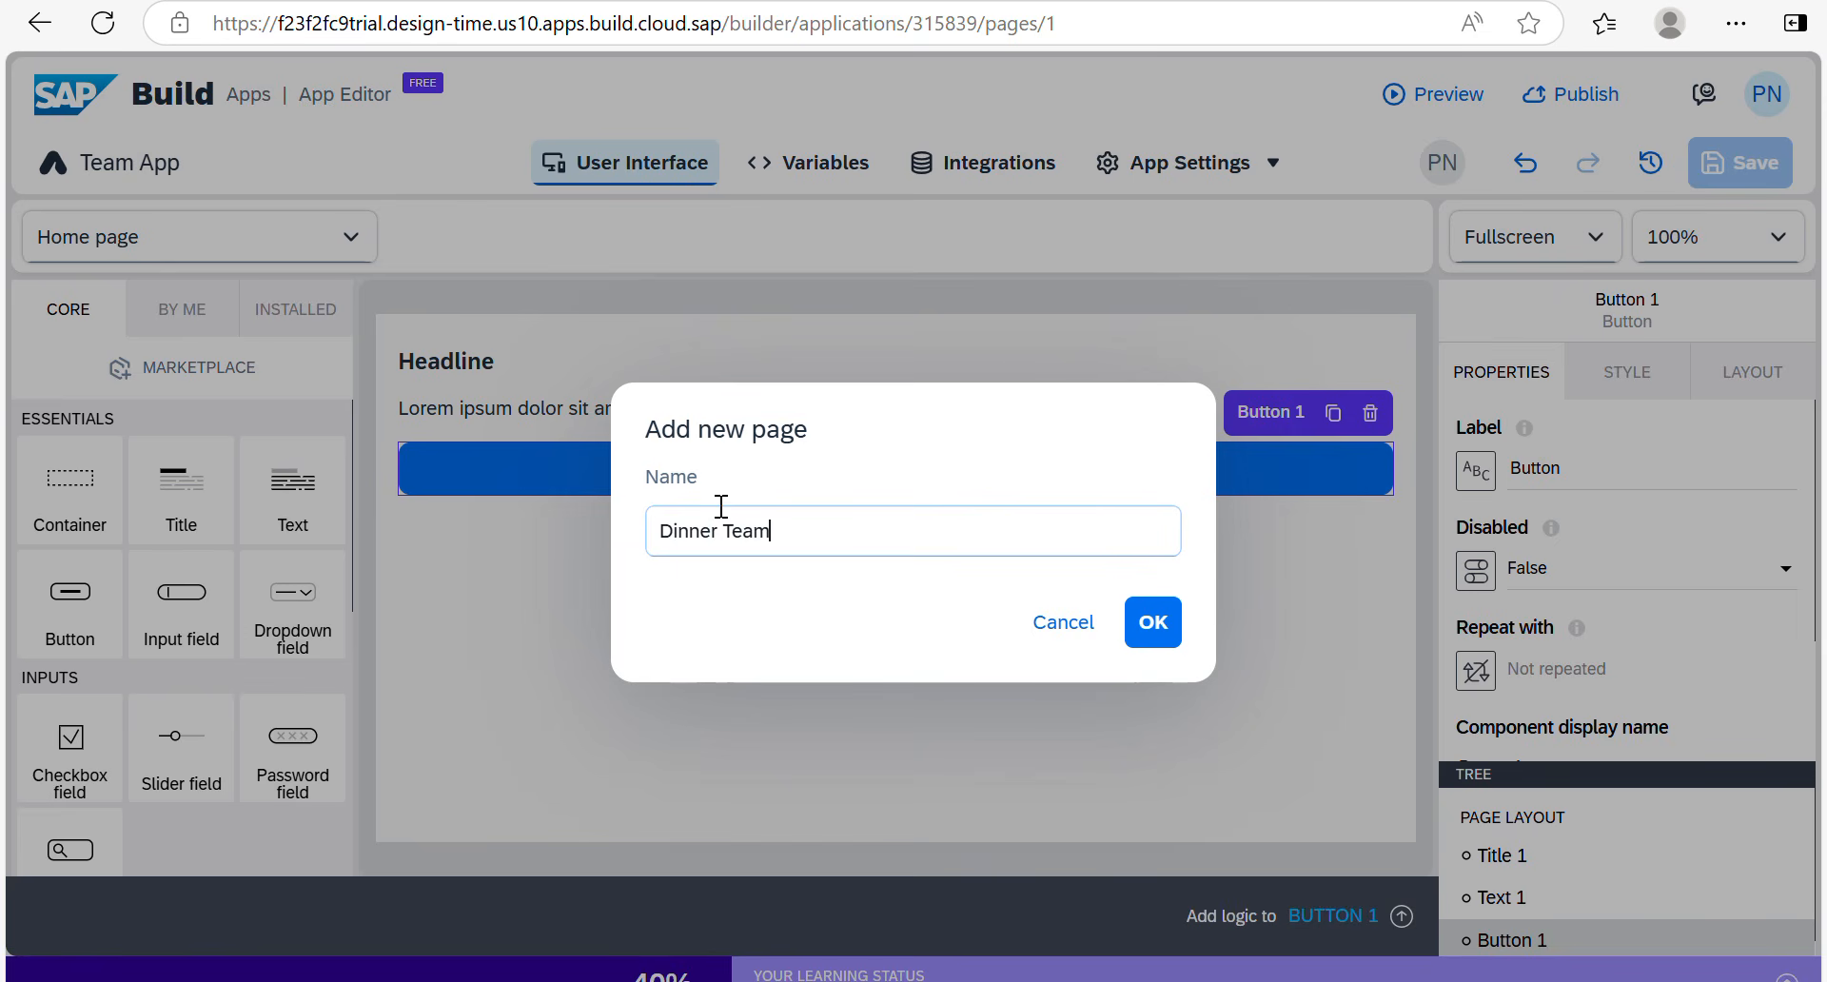
pyautogui.click(1154, 624)
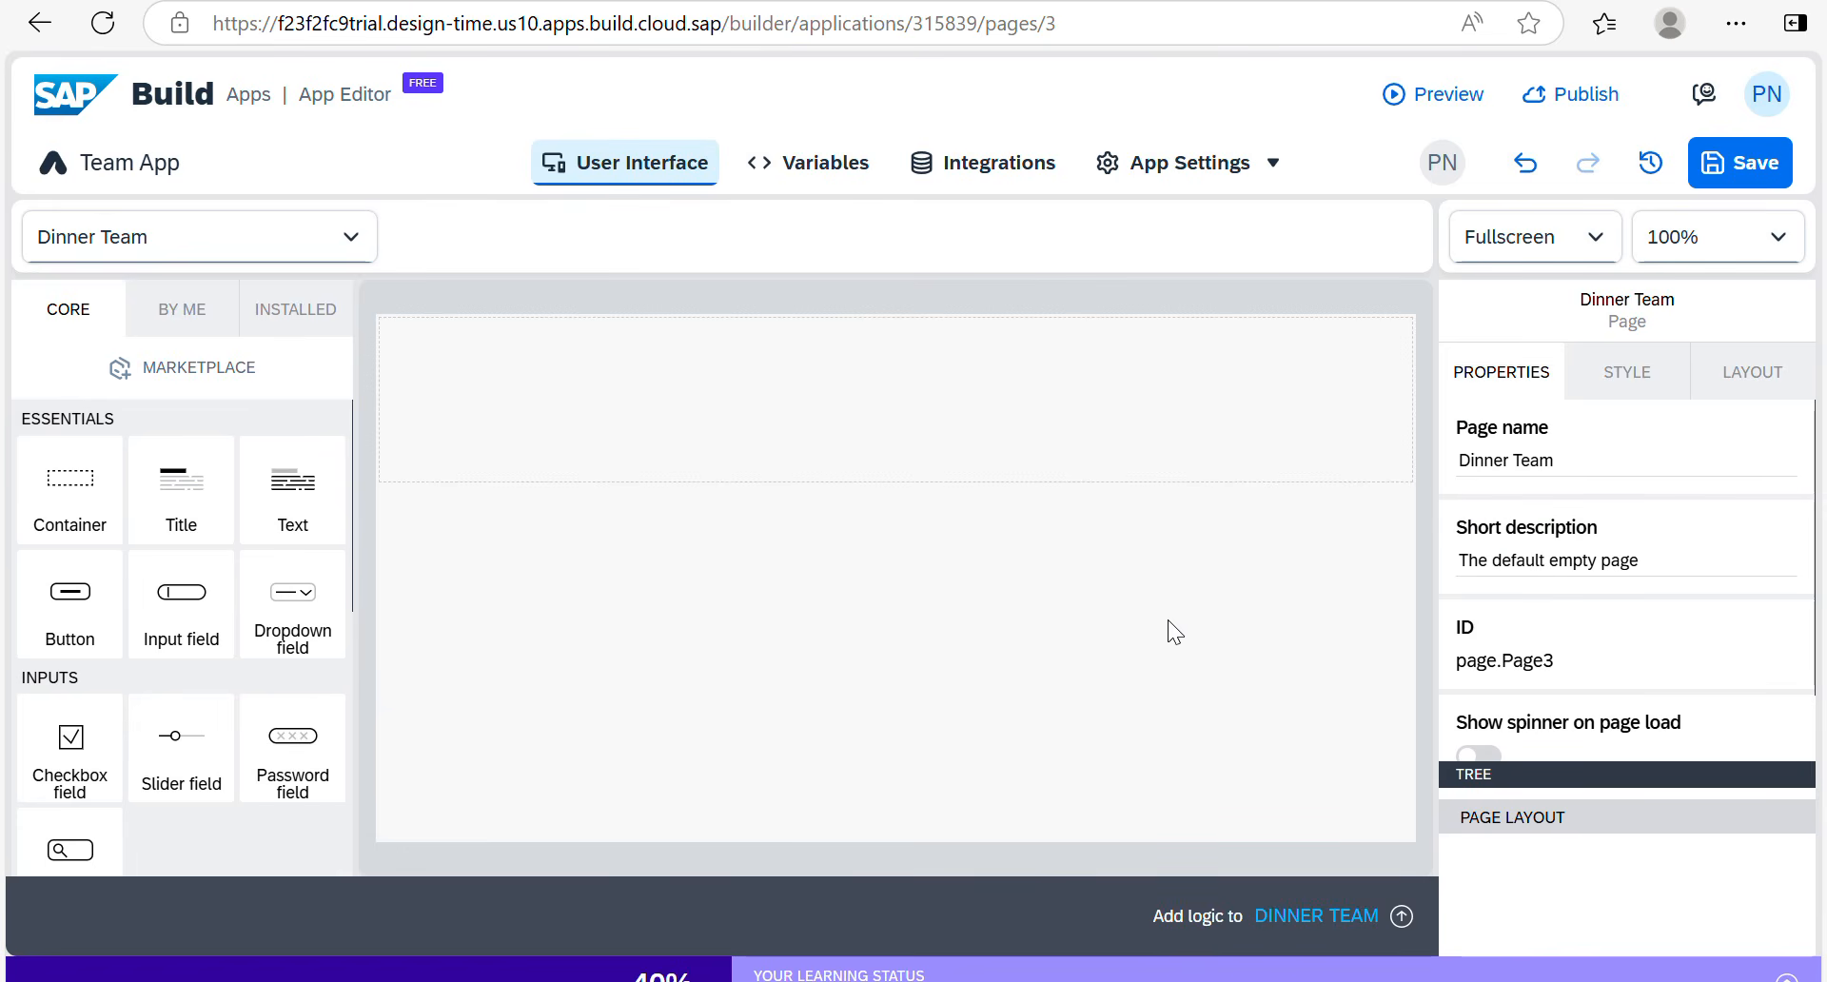
pyautogui.click(1740, 163)
# Step: Add another new page named Tracking to Team App and save the app
pyautogui.click(348, 234)
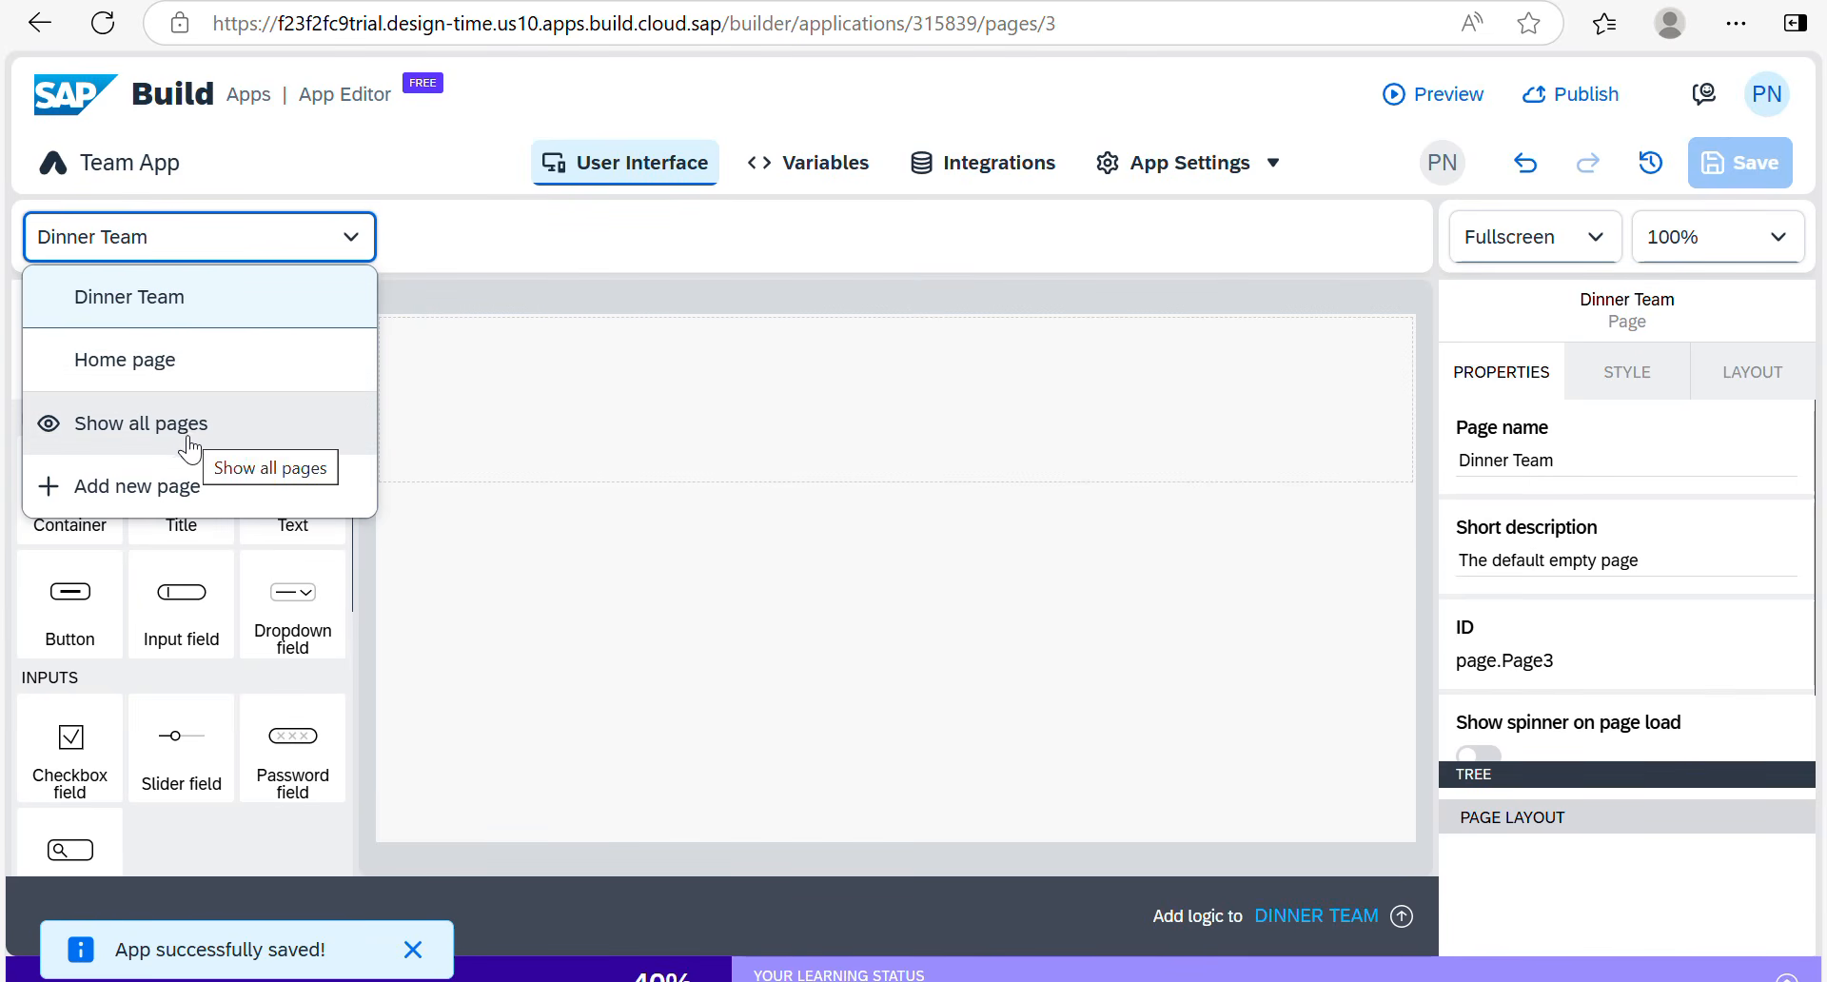
pyautogui.click(180, 482)
pyautogui.click(742, 535)
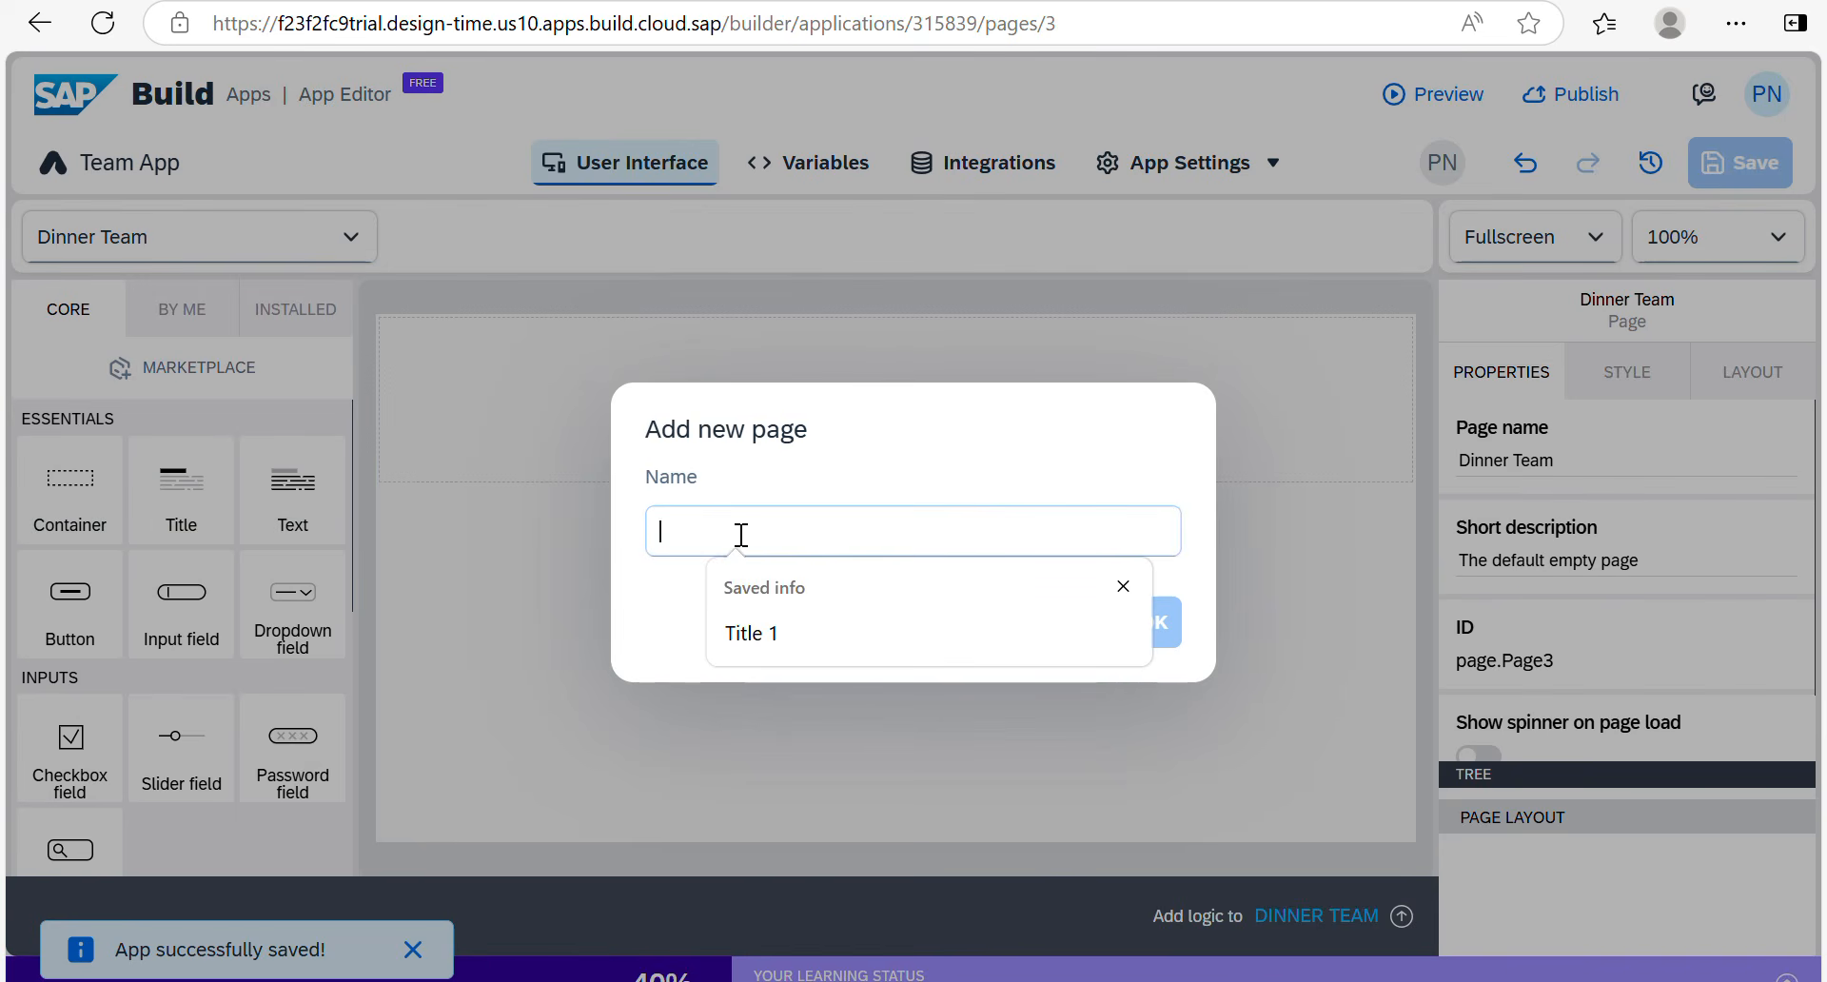
pyautogui.write('Tracking')
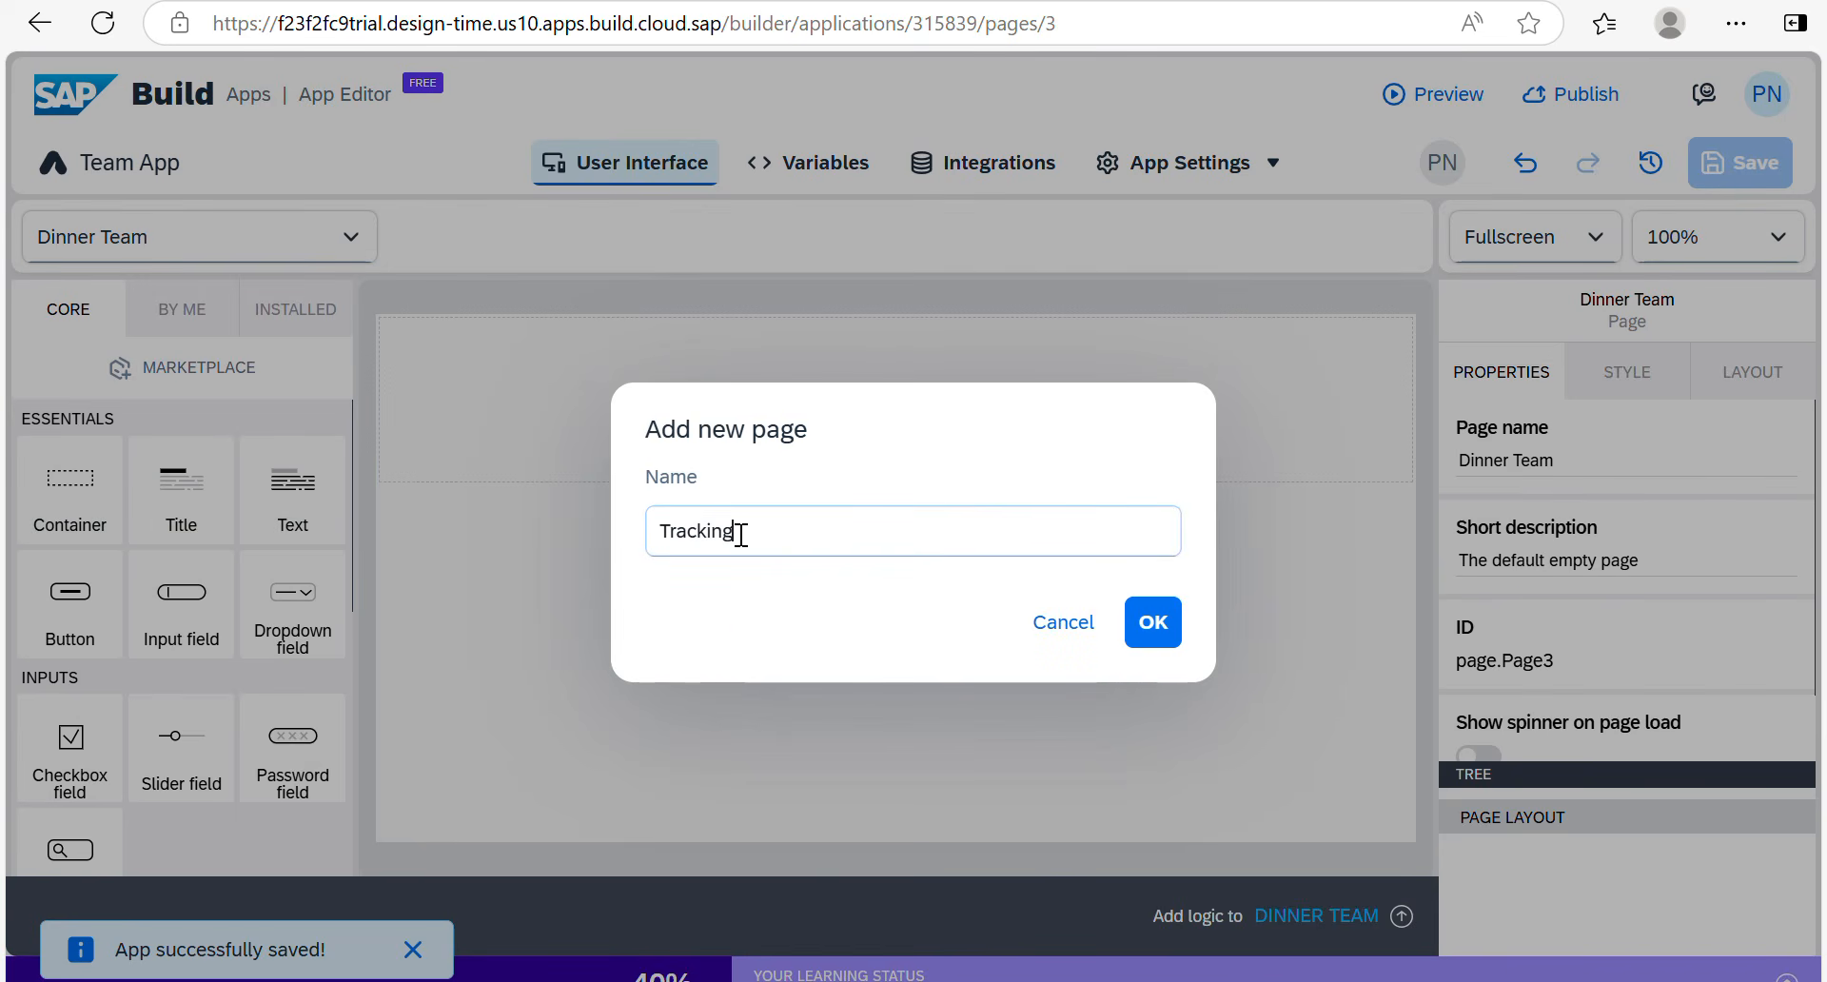
pyautogui.click(1154, 626)
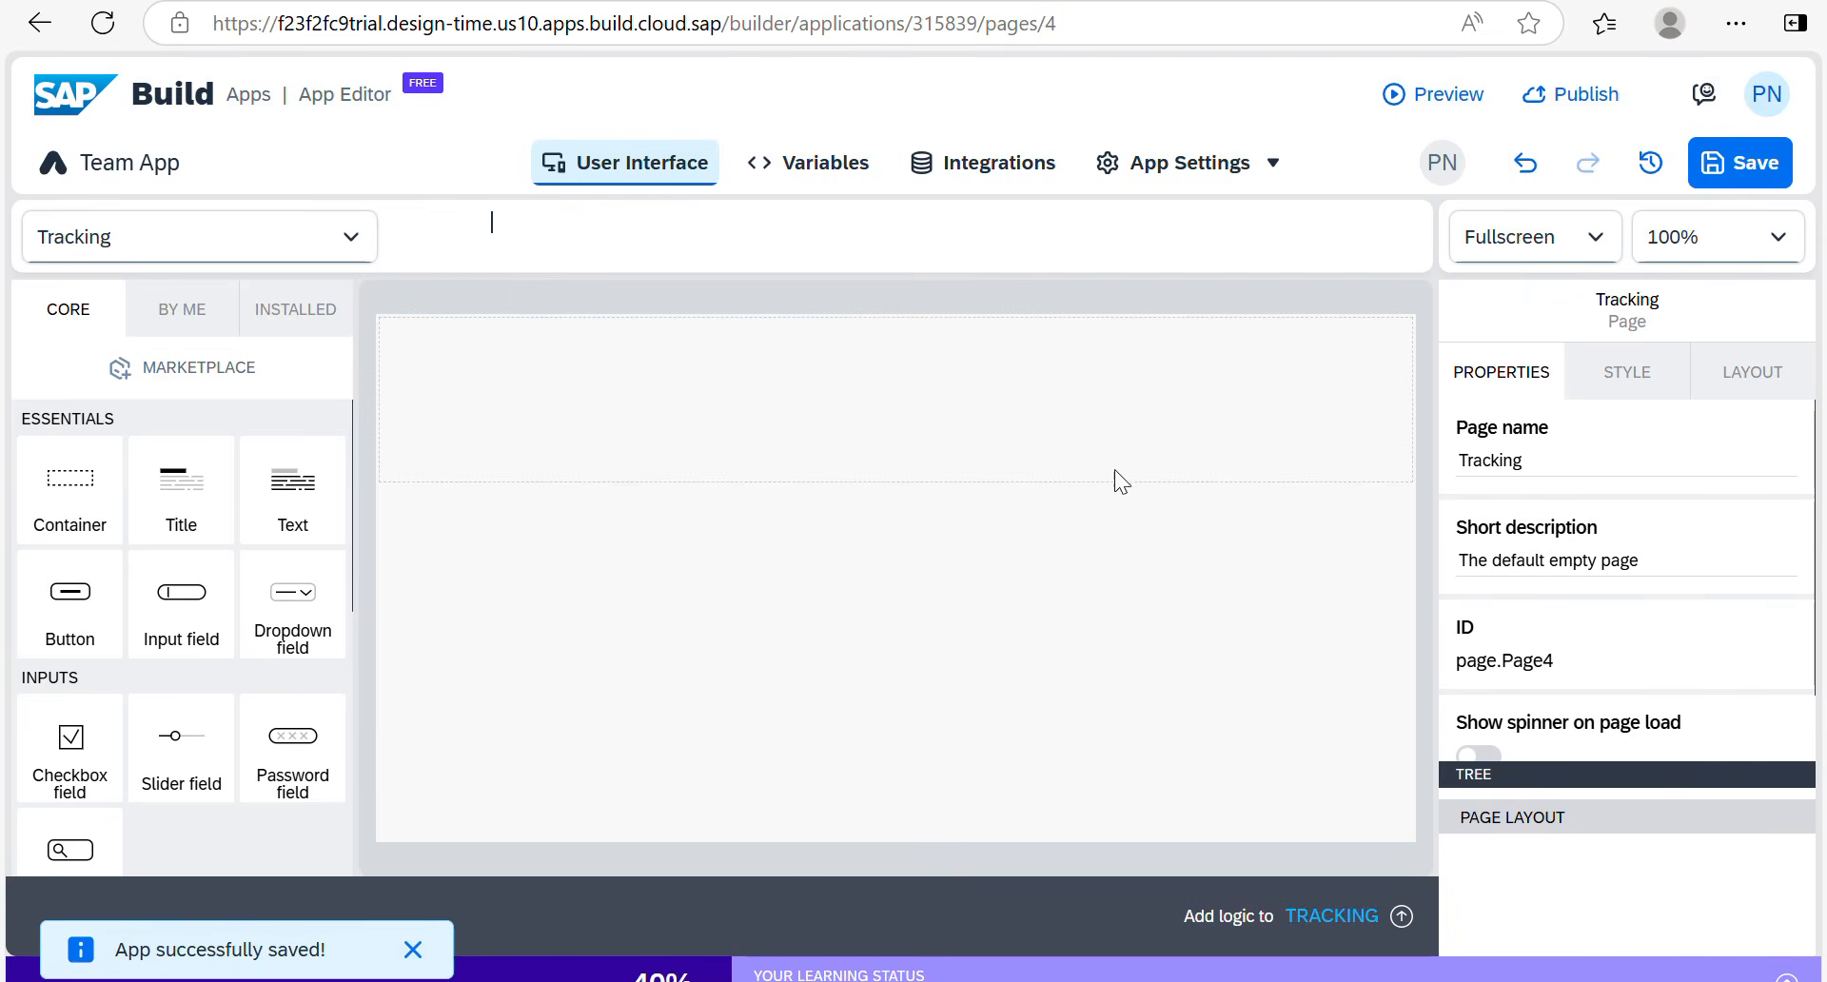
pyautogui.click(1723, 164)
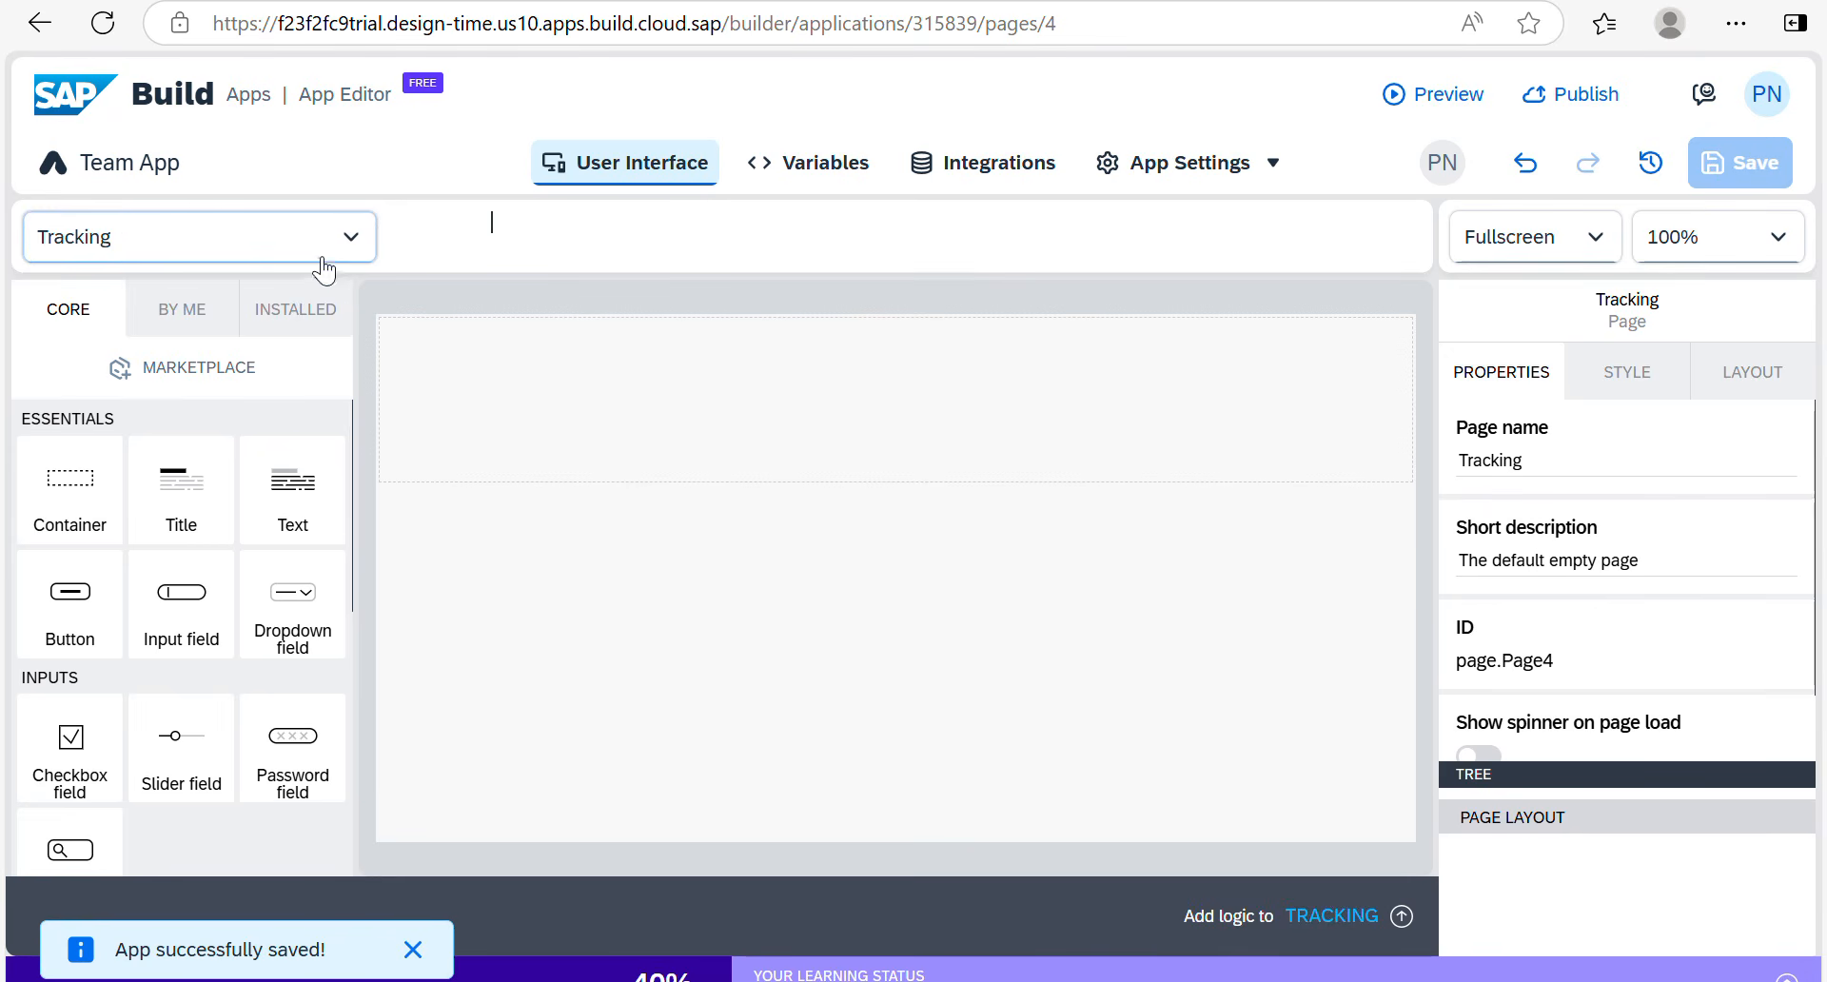
# Step: Open the Navigation settings of Team App with the built-in navigation options
pyautogui.click(1275, 170)
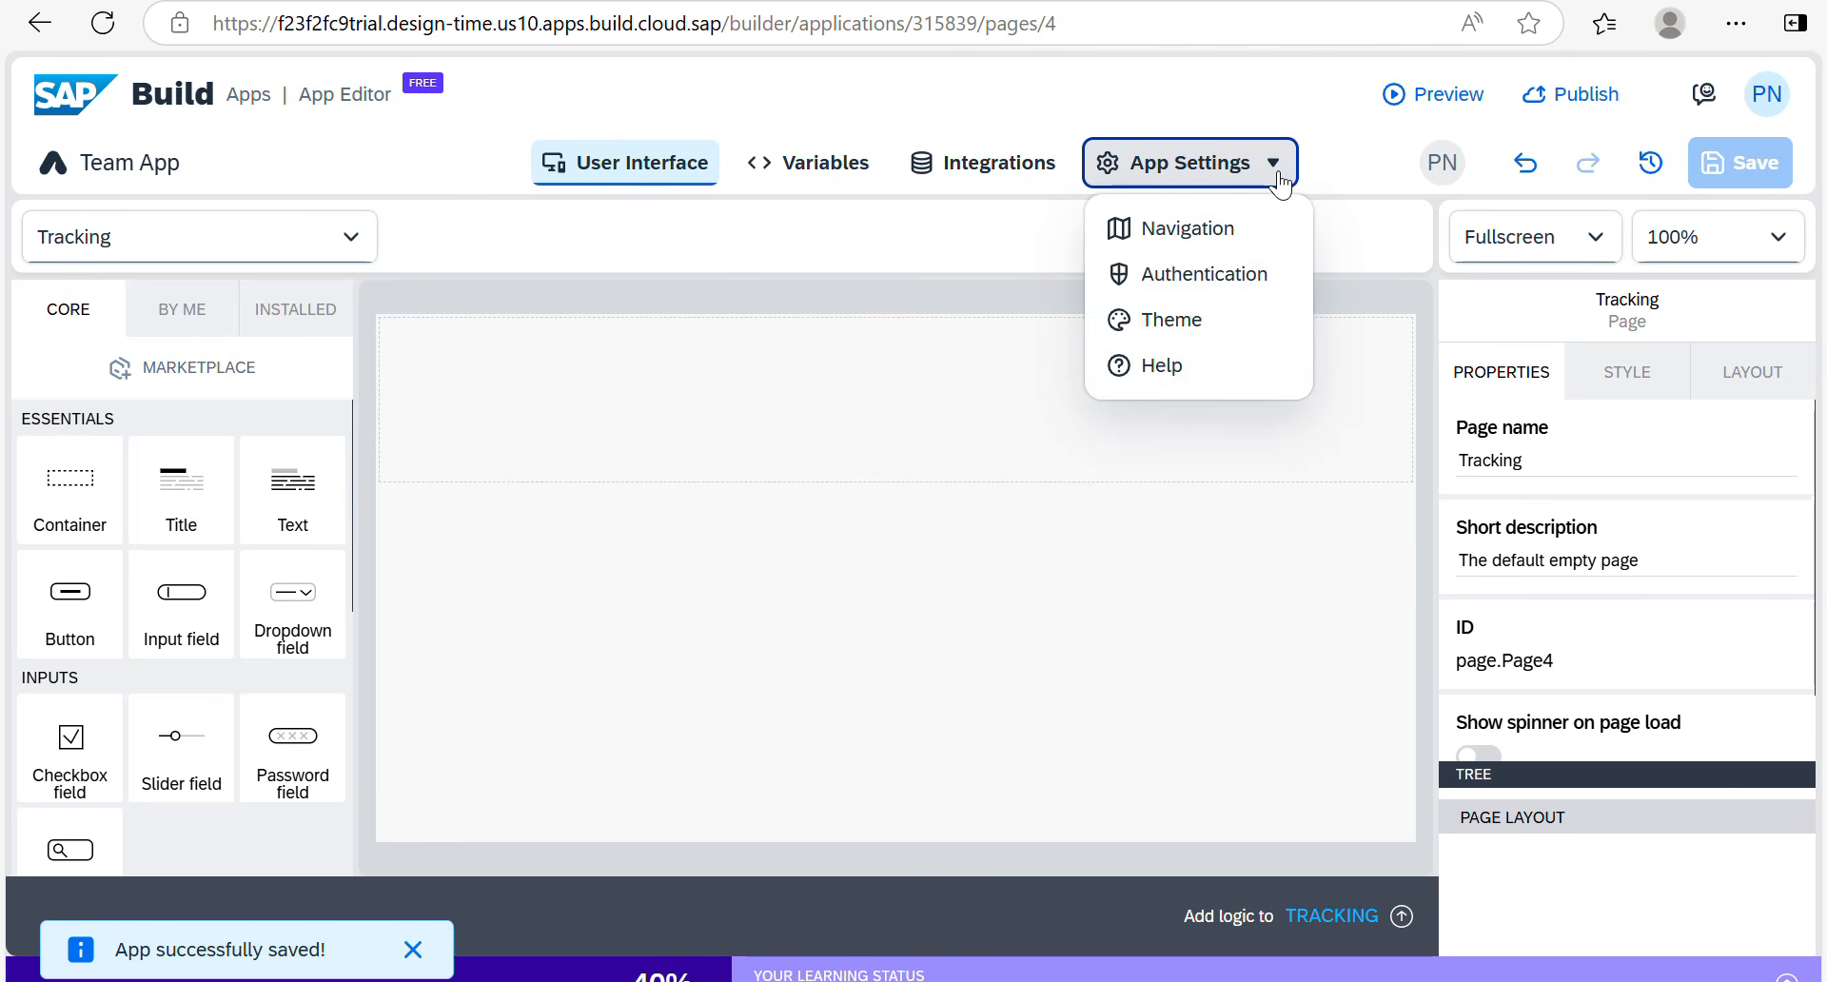
pyautogui.click(1202, 229)
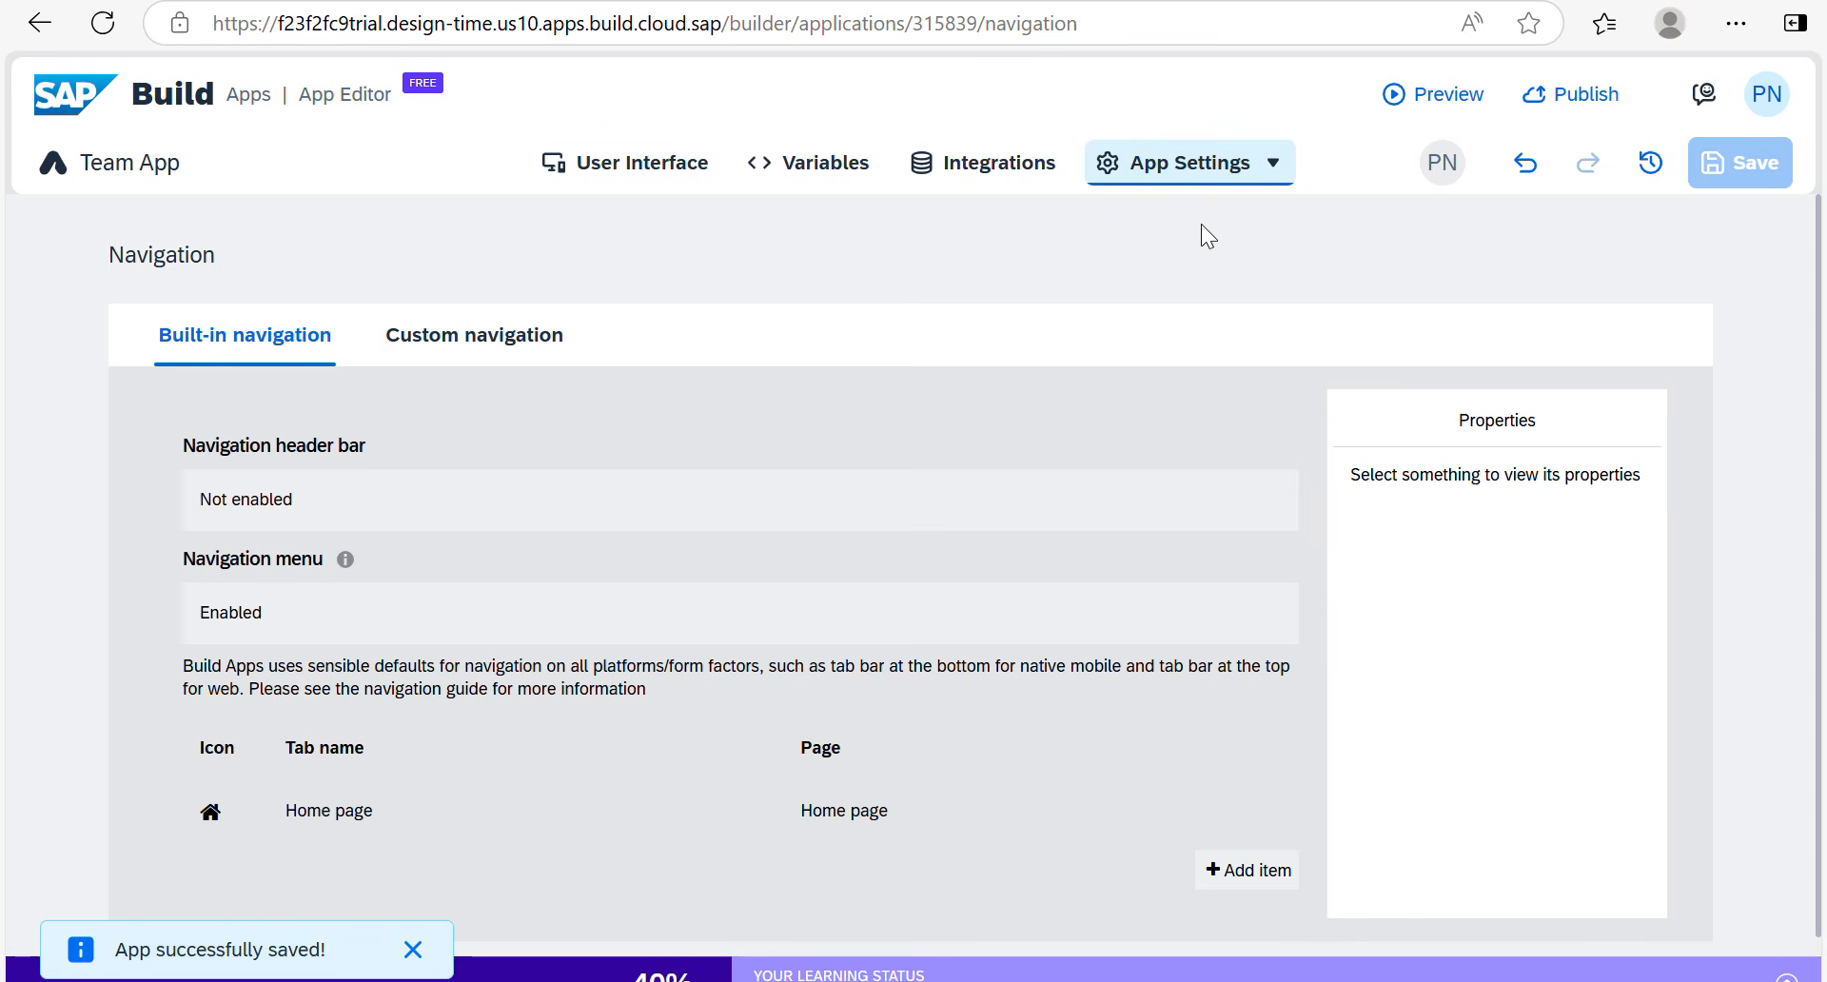
pyautogui.click(1275, 177)
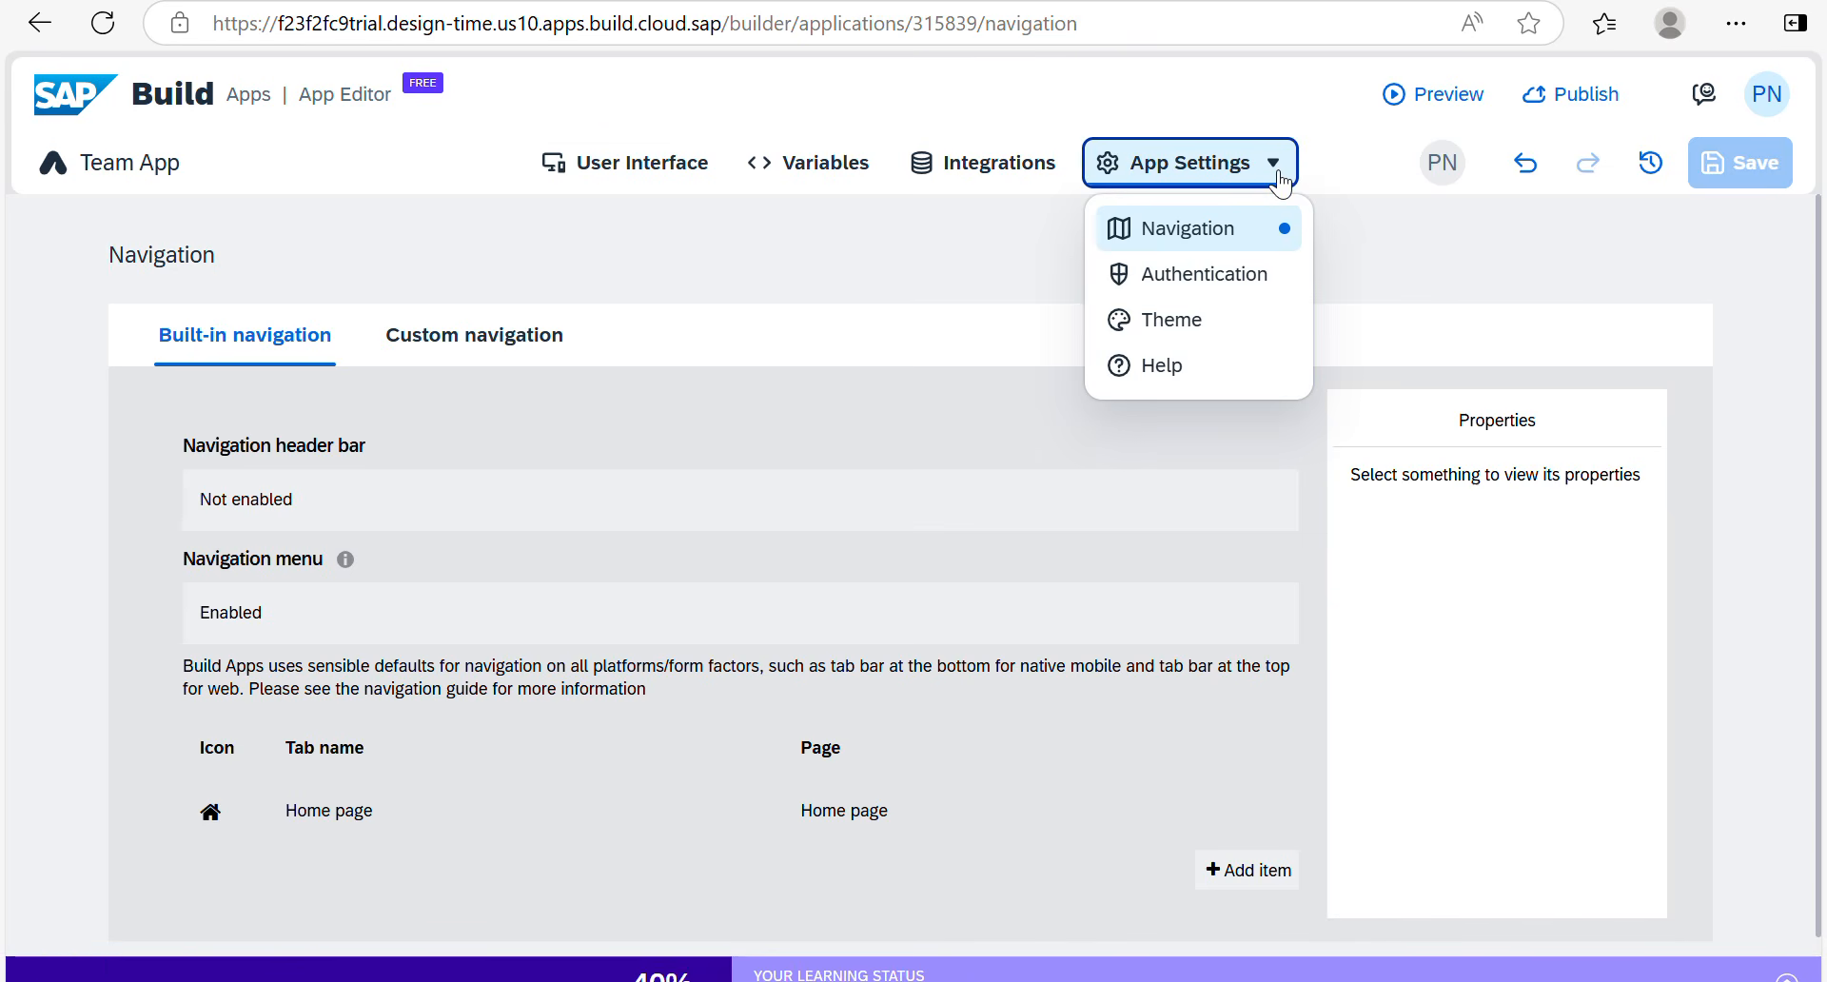
pyautogui.click(1213, 238)
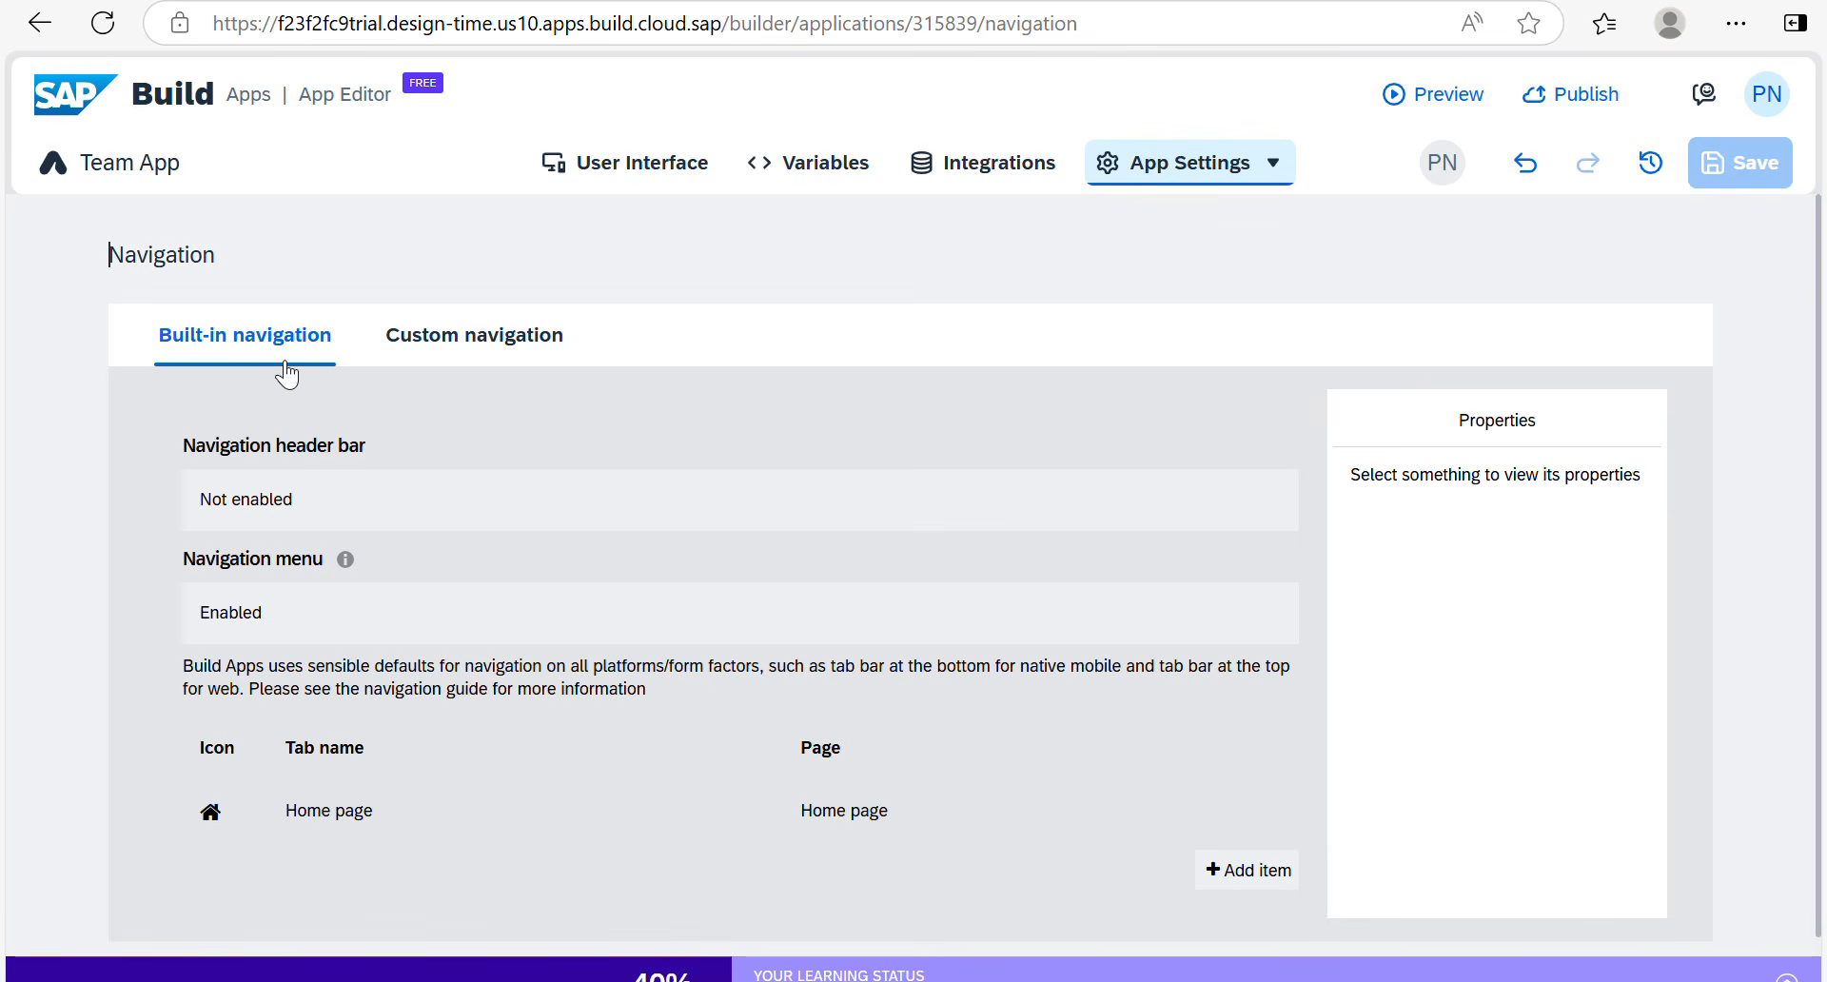
# Step: Try enabling the built-in navigation header bar and set it back to No
pyautogui.click(315, 501)
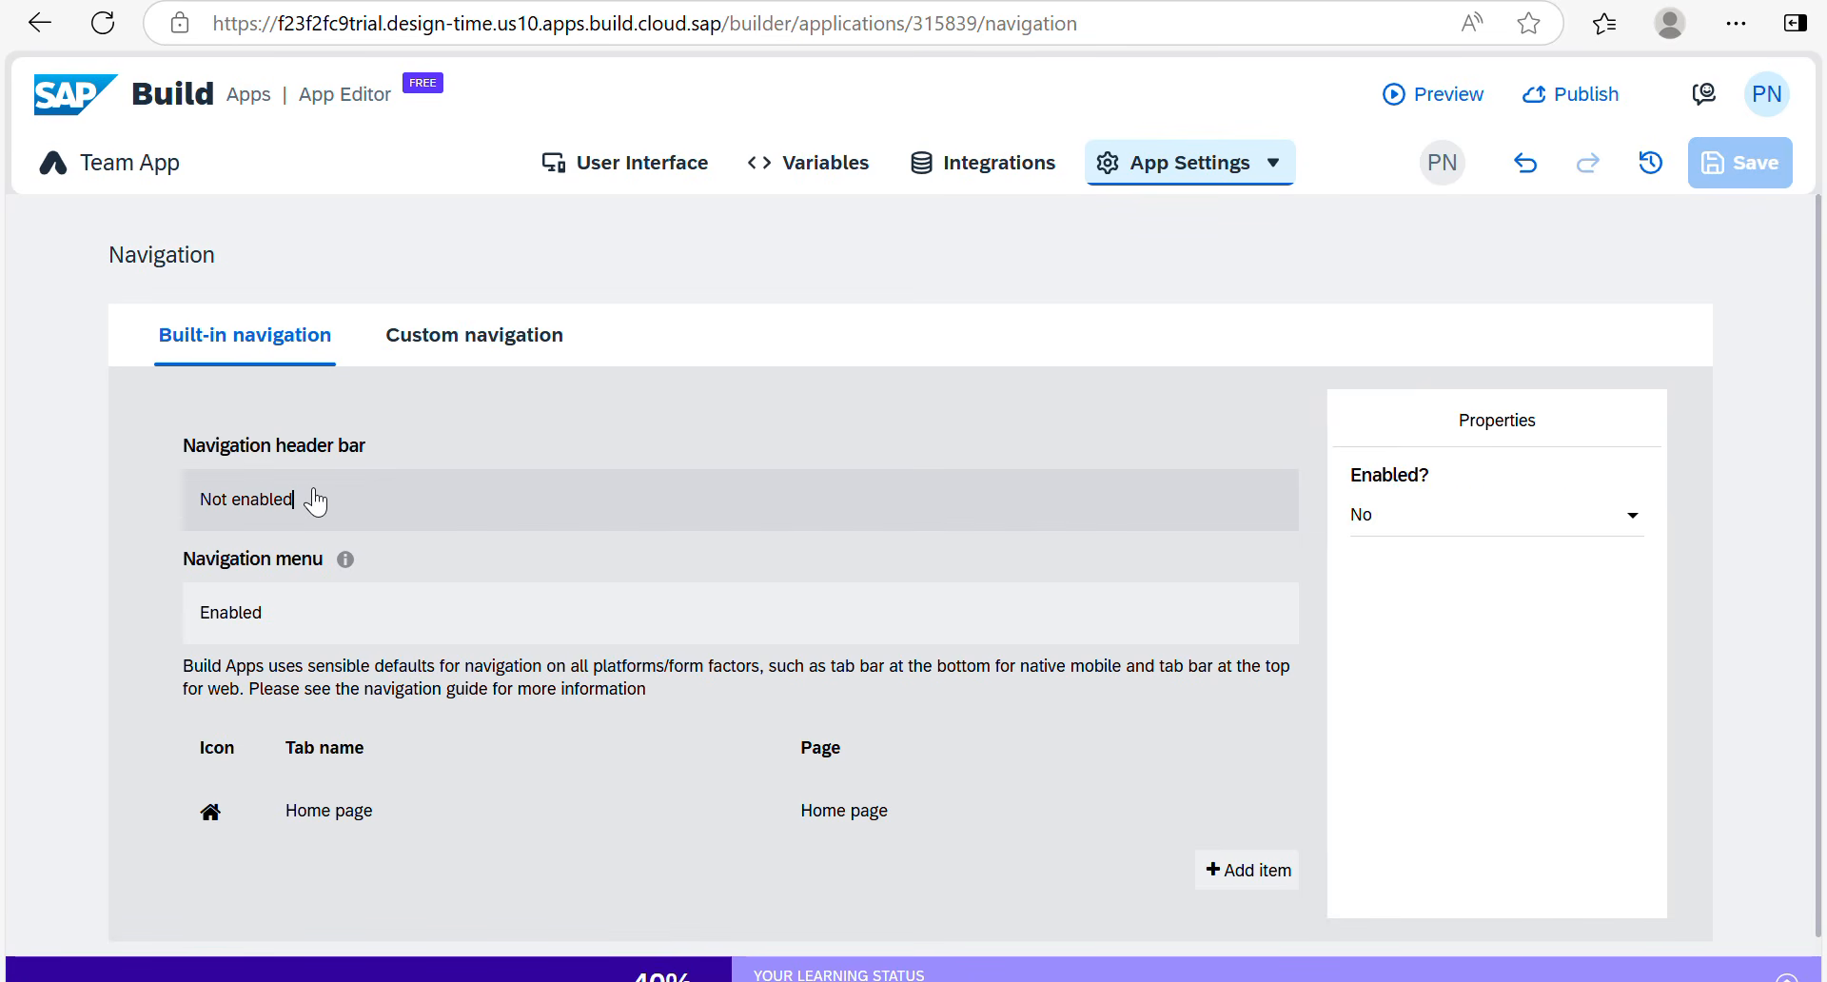
pyautogui.click(1646, 534)
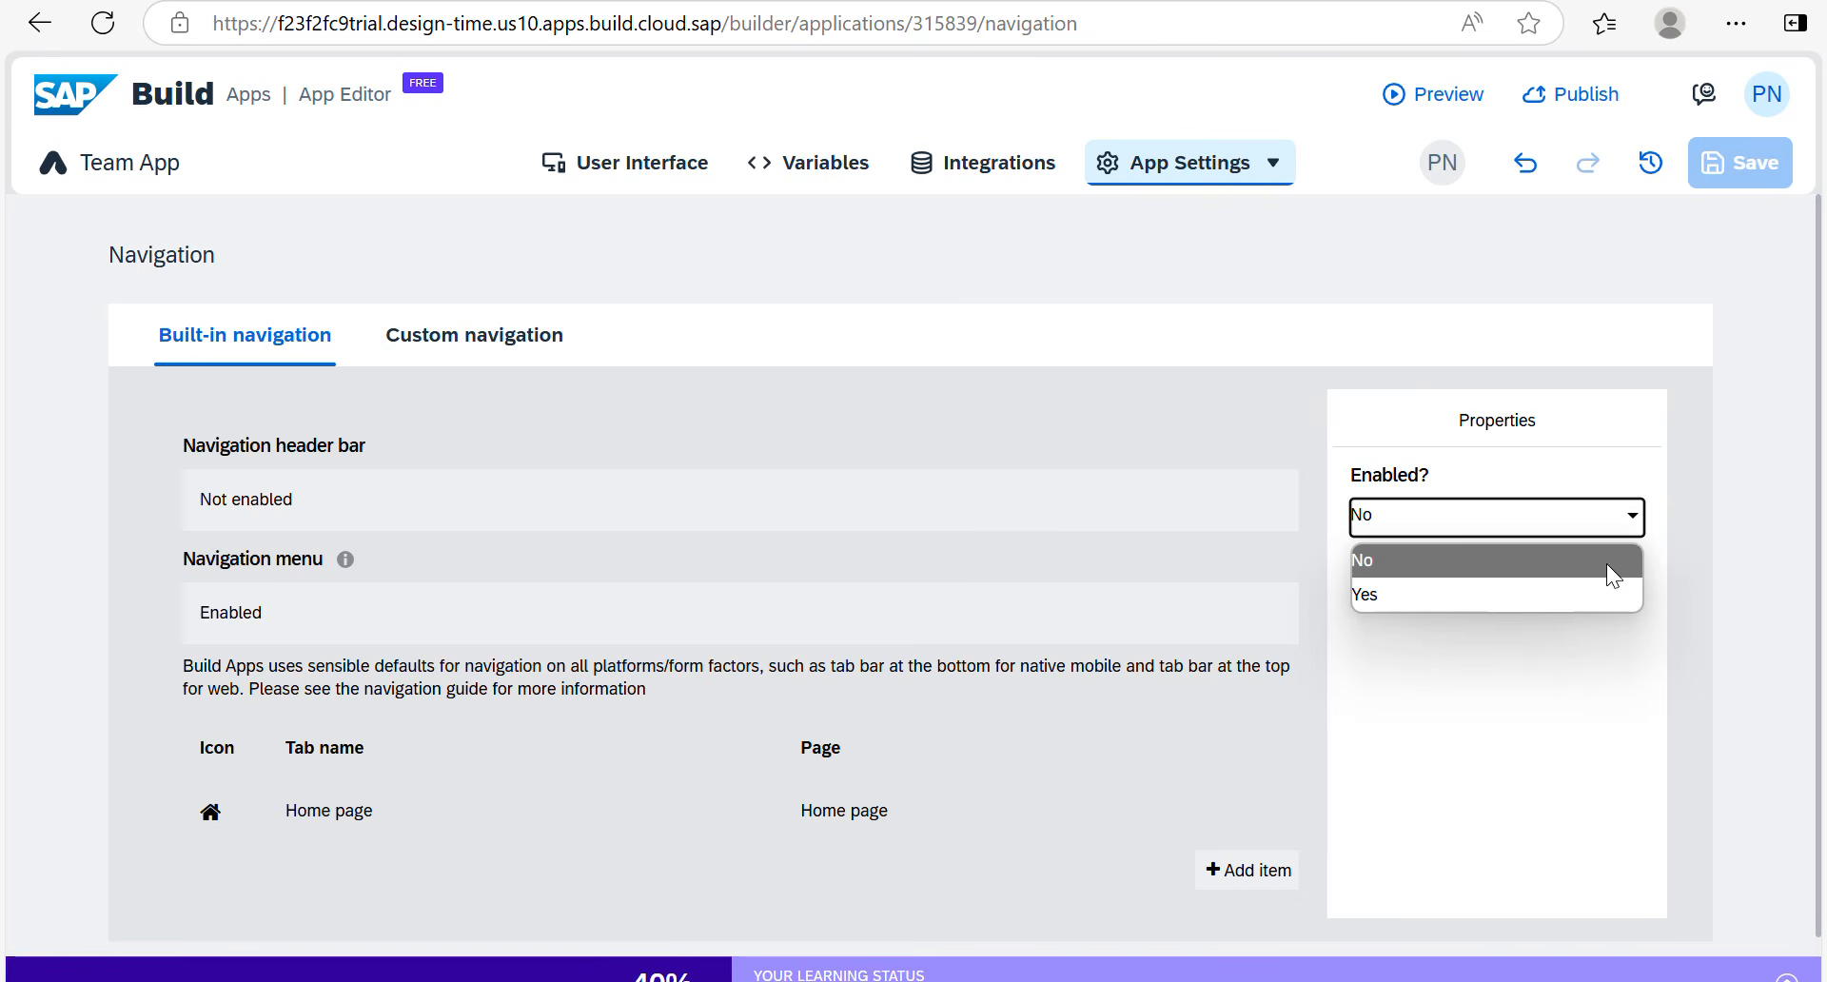
pyautogui.click(1607, 566)
pyautogui.click(1633, 528)
pyautogui.click(1466, 592)
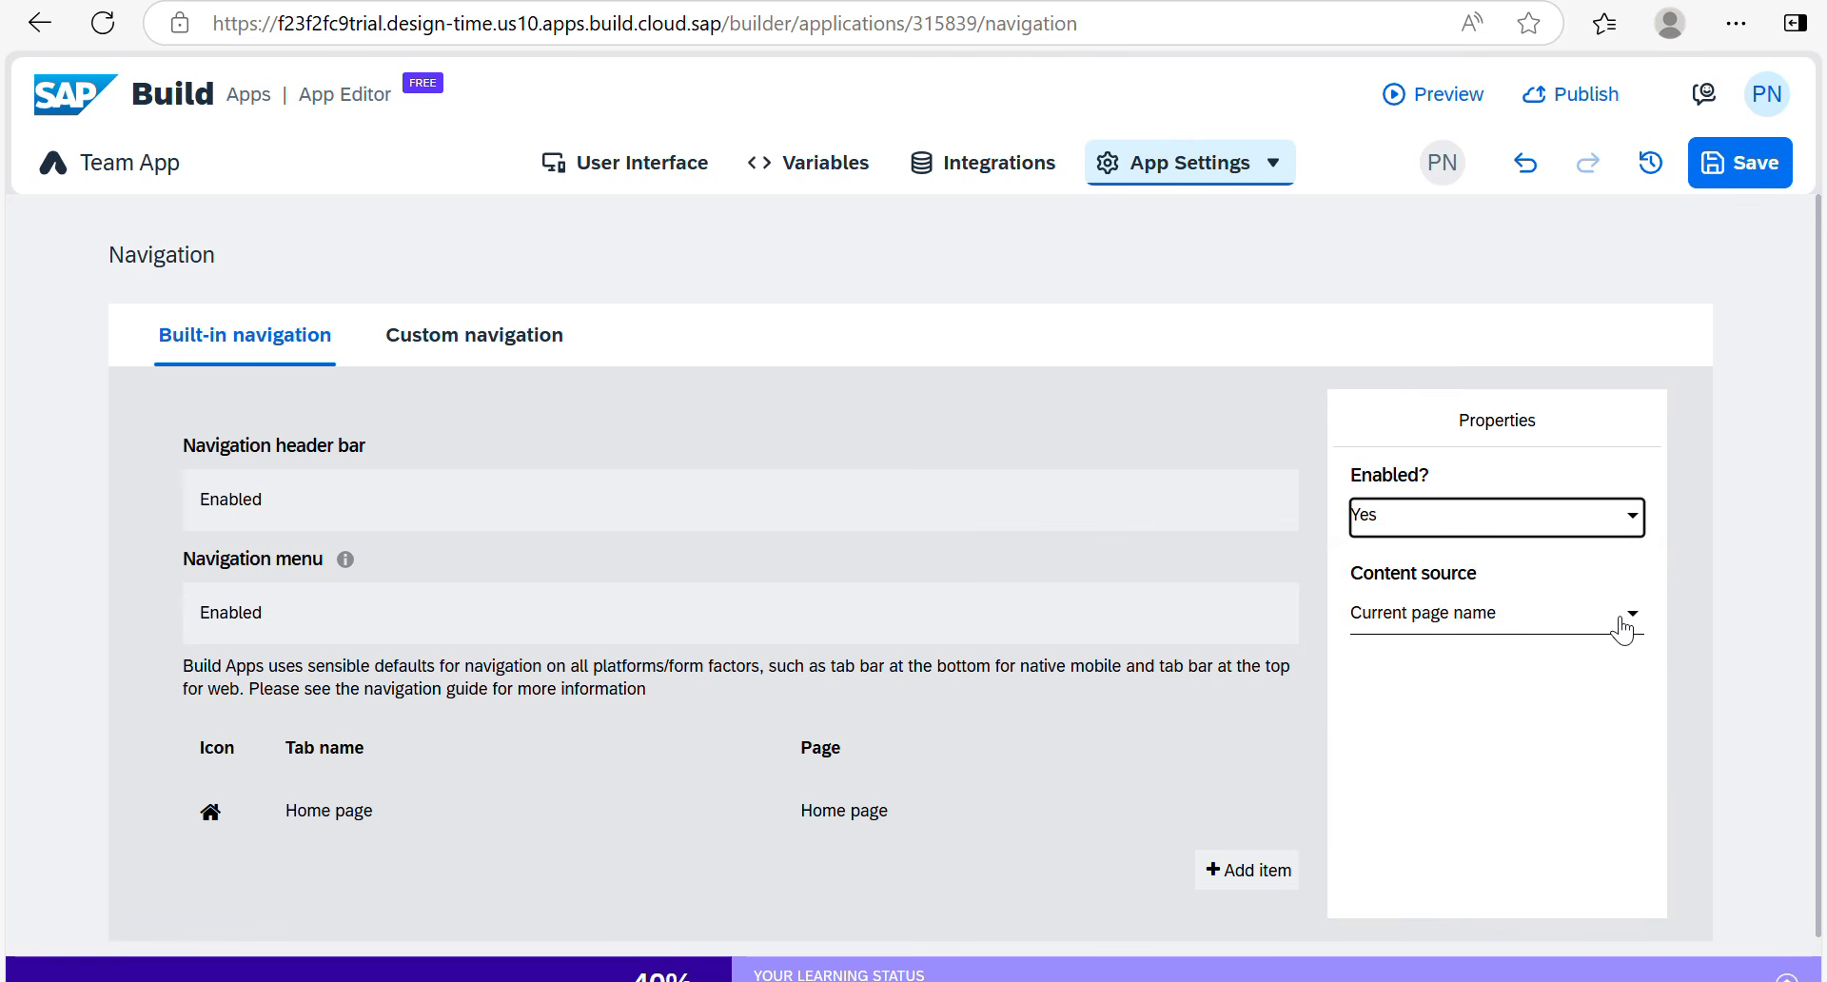
pyautogui.click(1631, 522)
pyautogui.click(1447, 559)
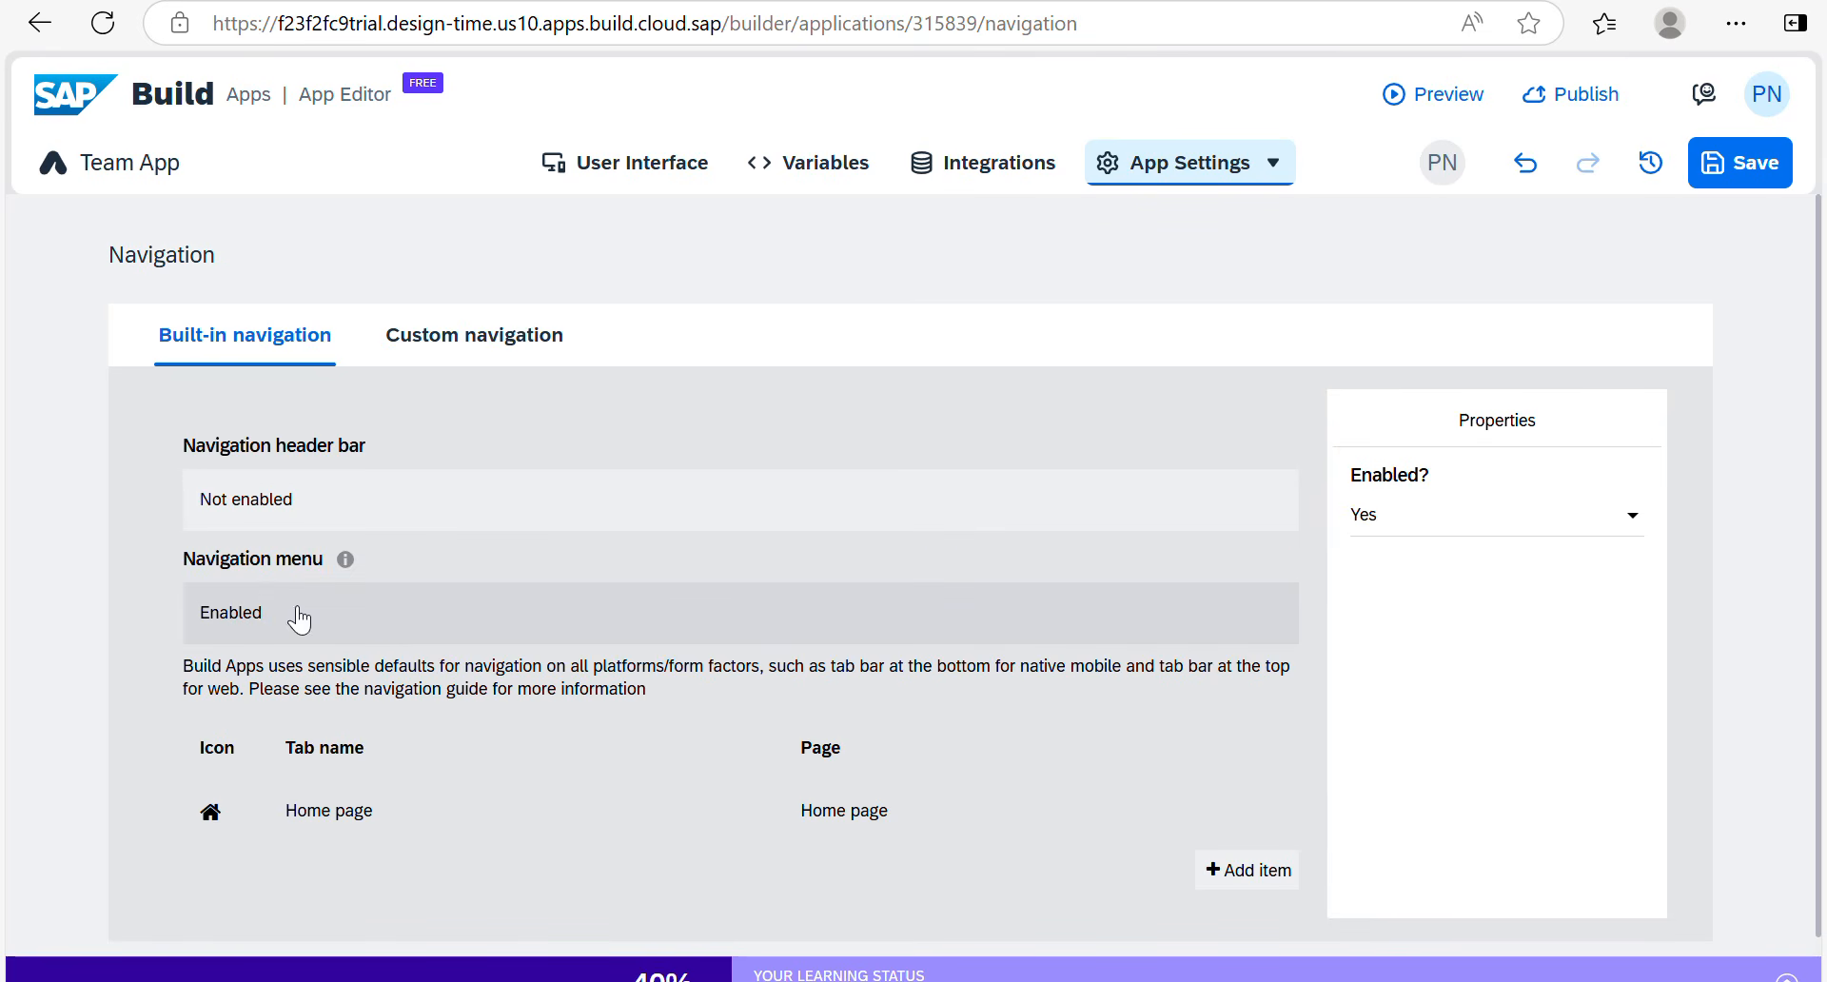
# Step: Try disabling the built-in navigation menu and set it back to Yes
pyautogui.click(1631, 527)
pyautogui.click(1422, 557)
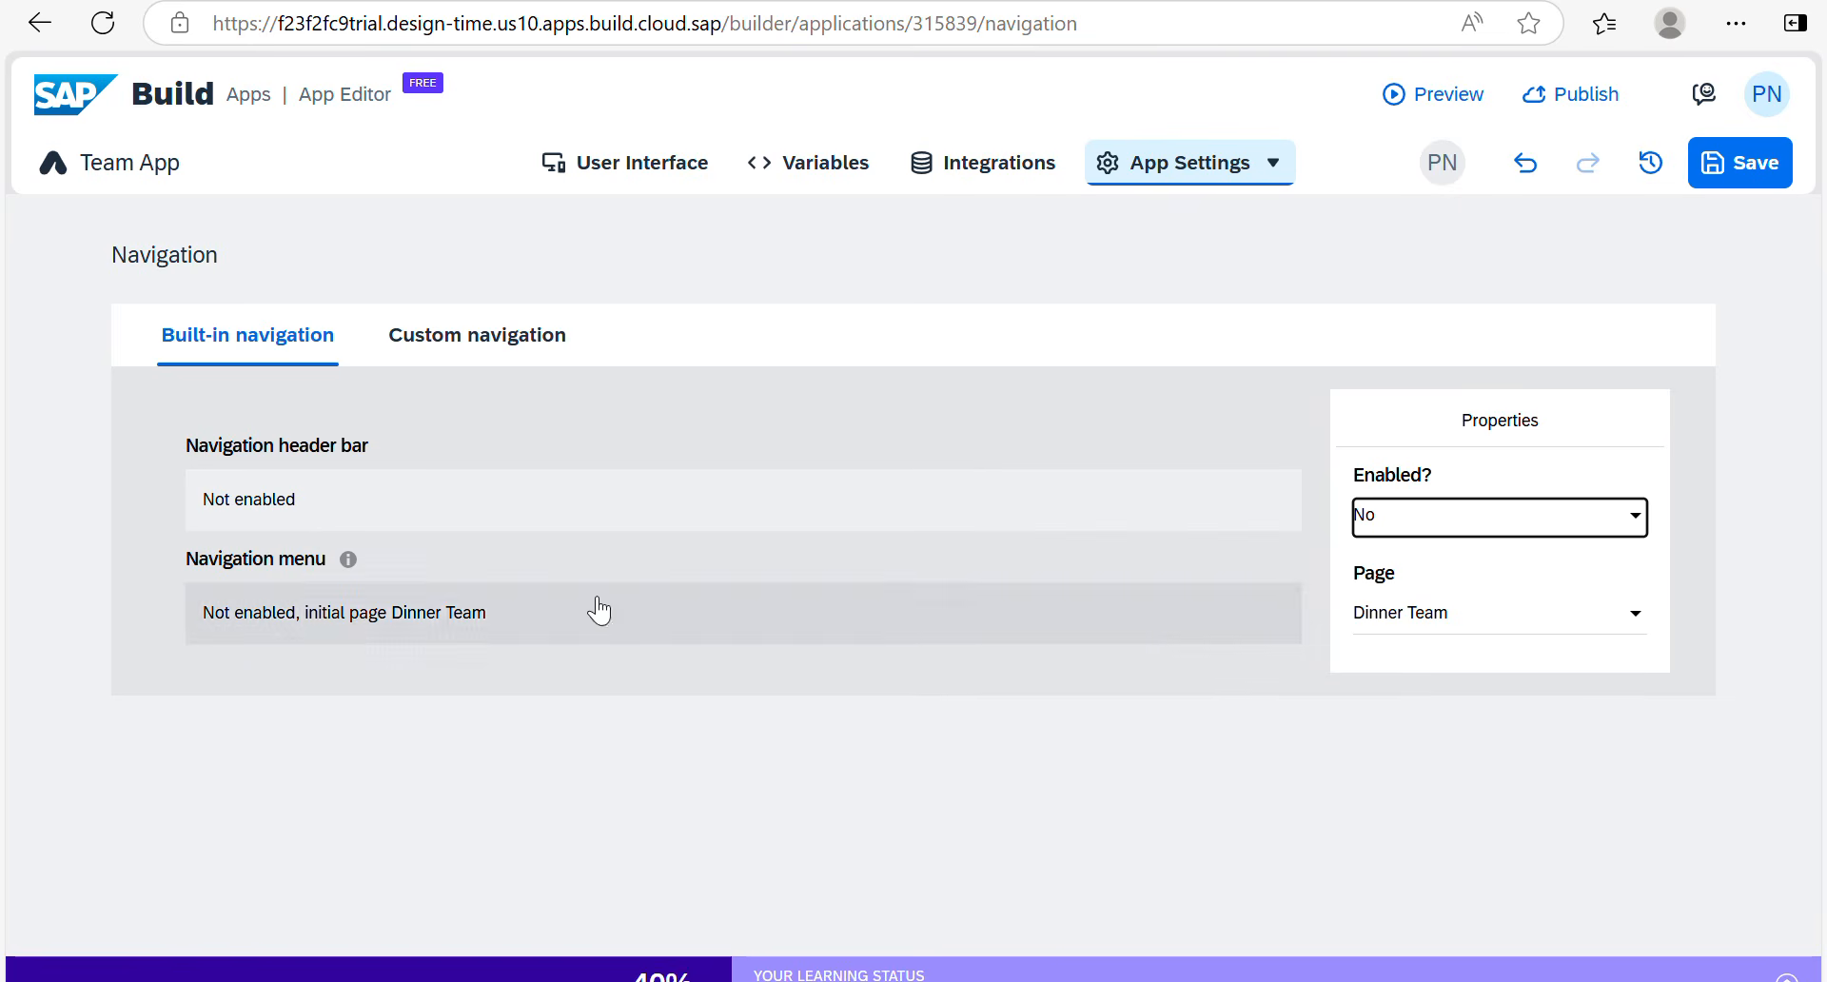
pyautogui.click(1630, 536)
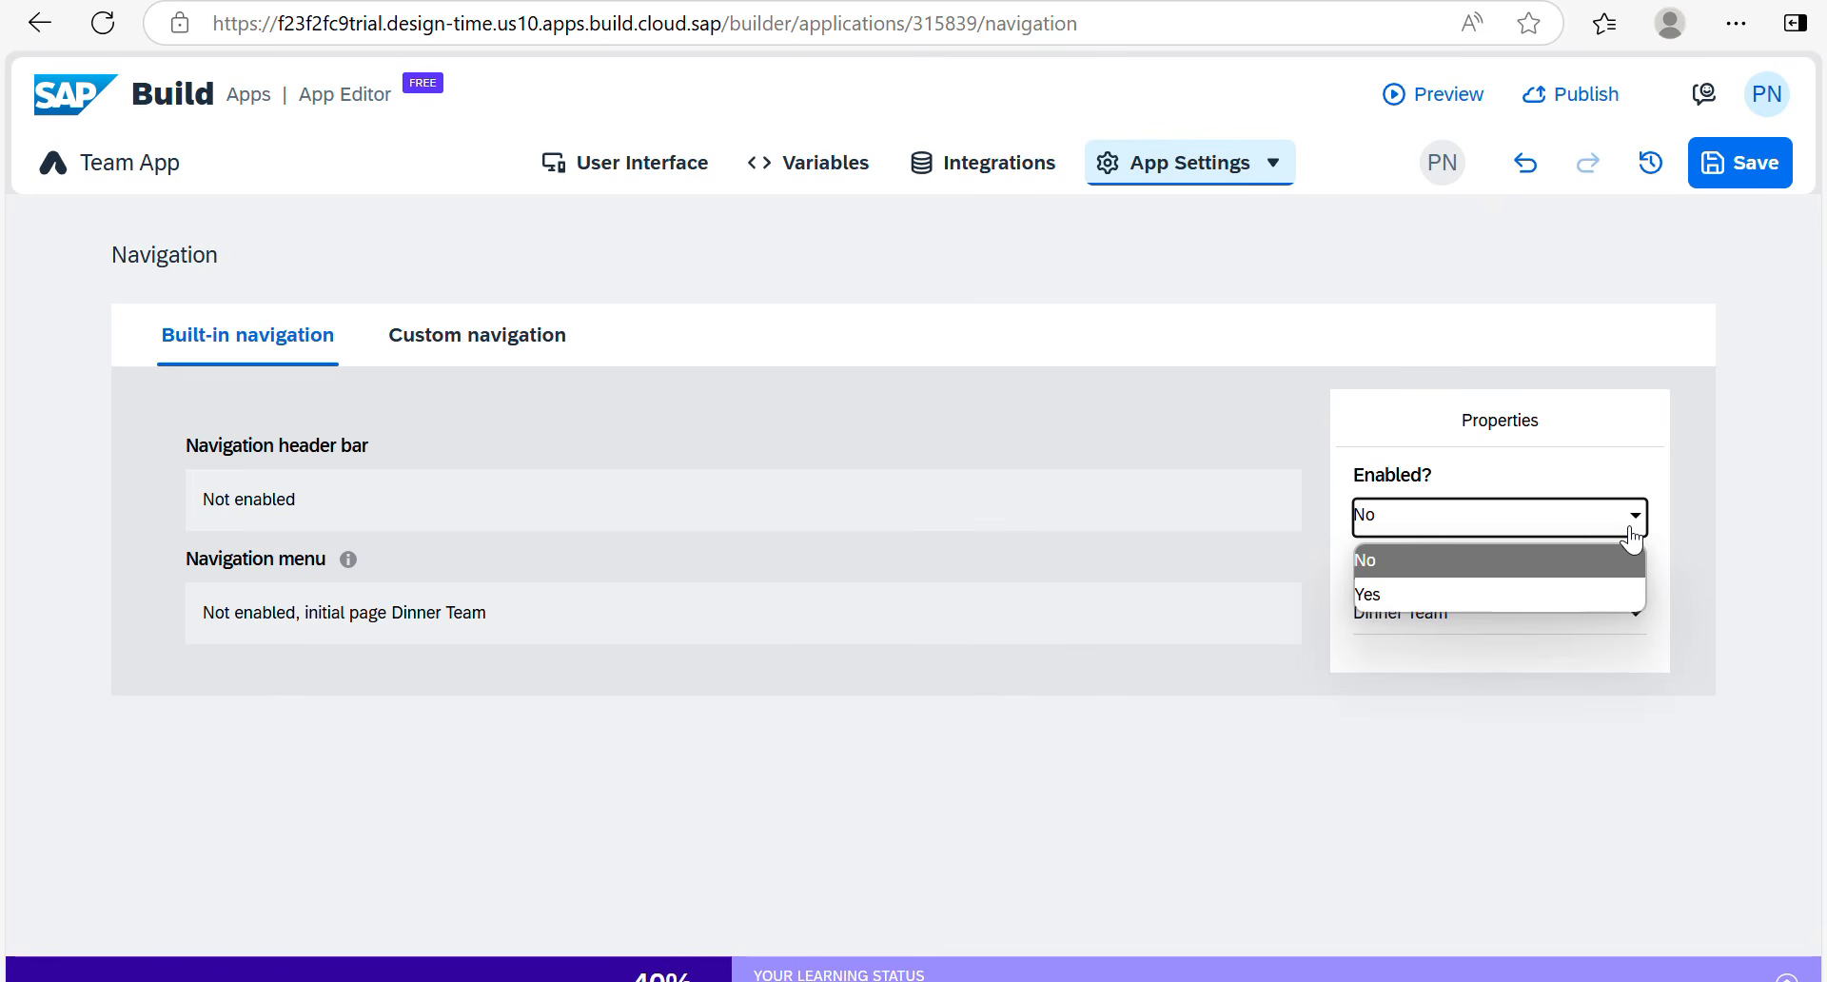
pyautogui.click(1384, 596)
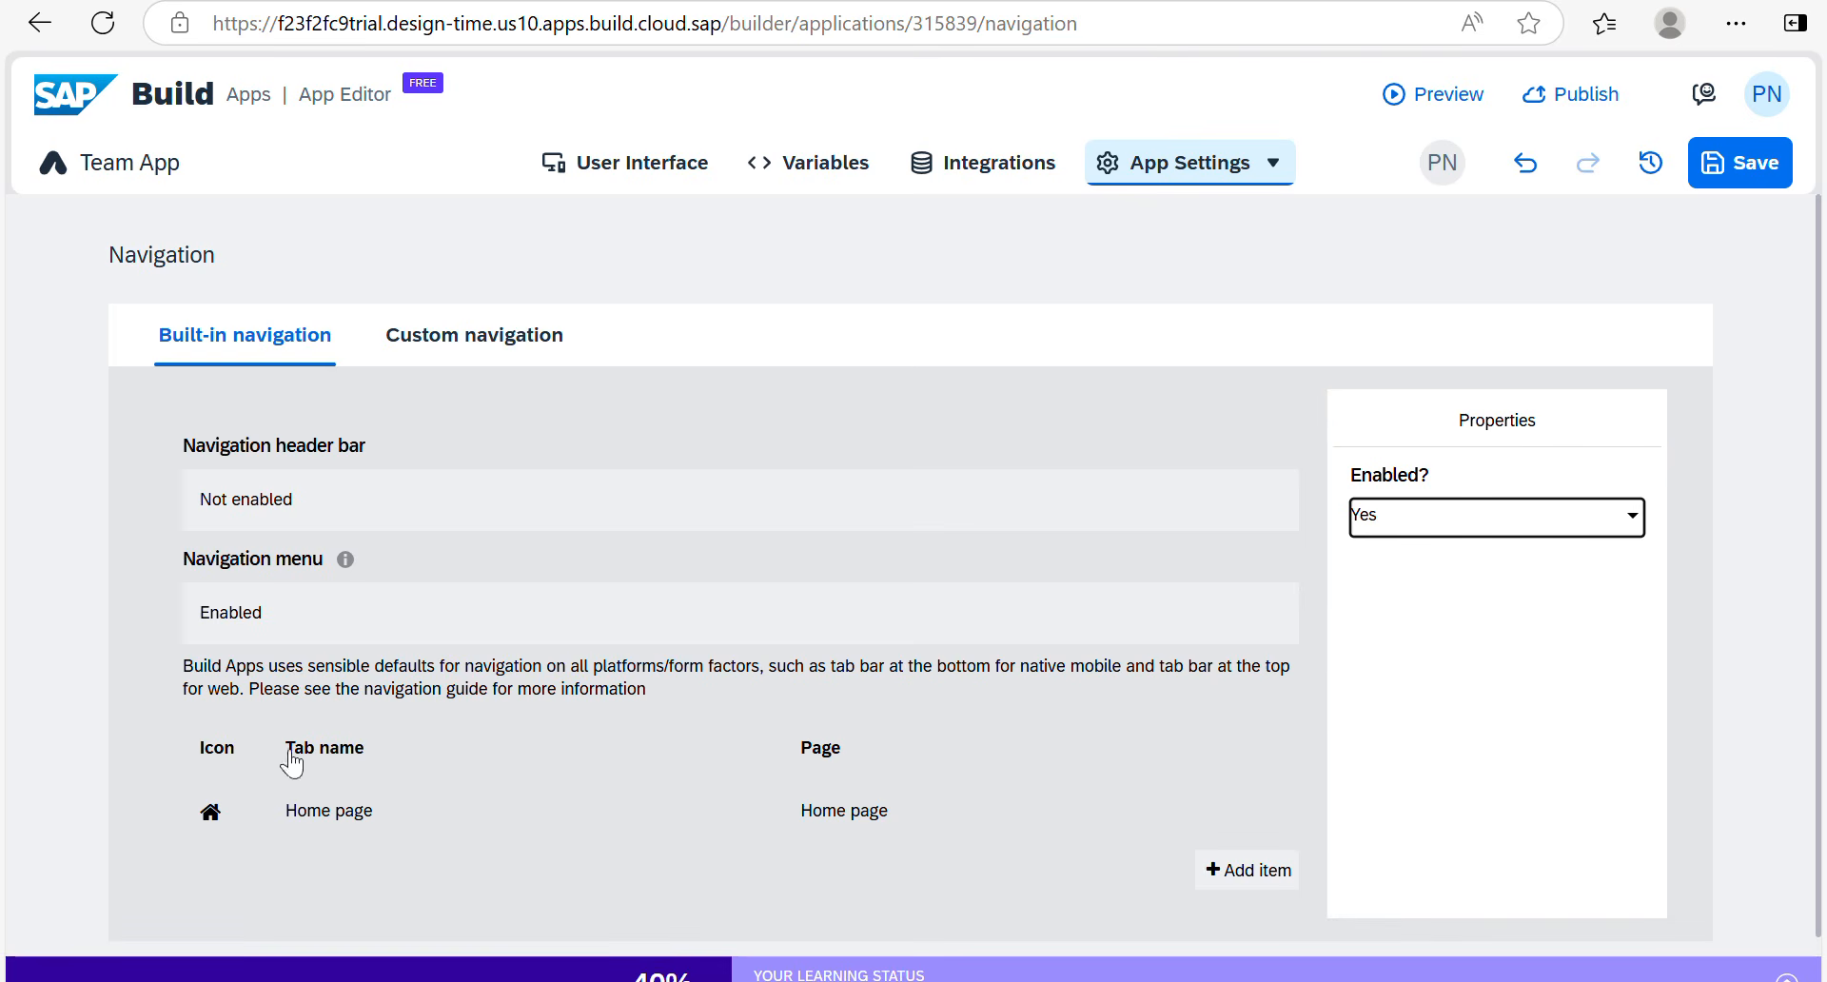
# Step: Set the navigation menu's Enabled option to No and save the app
pyautogui.click(1633, 520)
pyautogui.click(1492, 560)
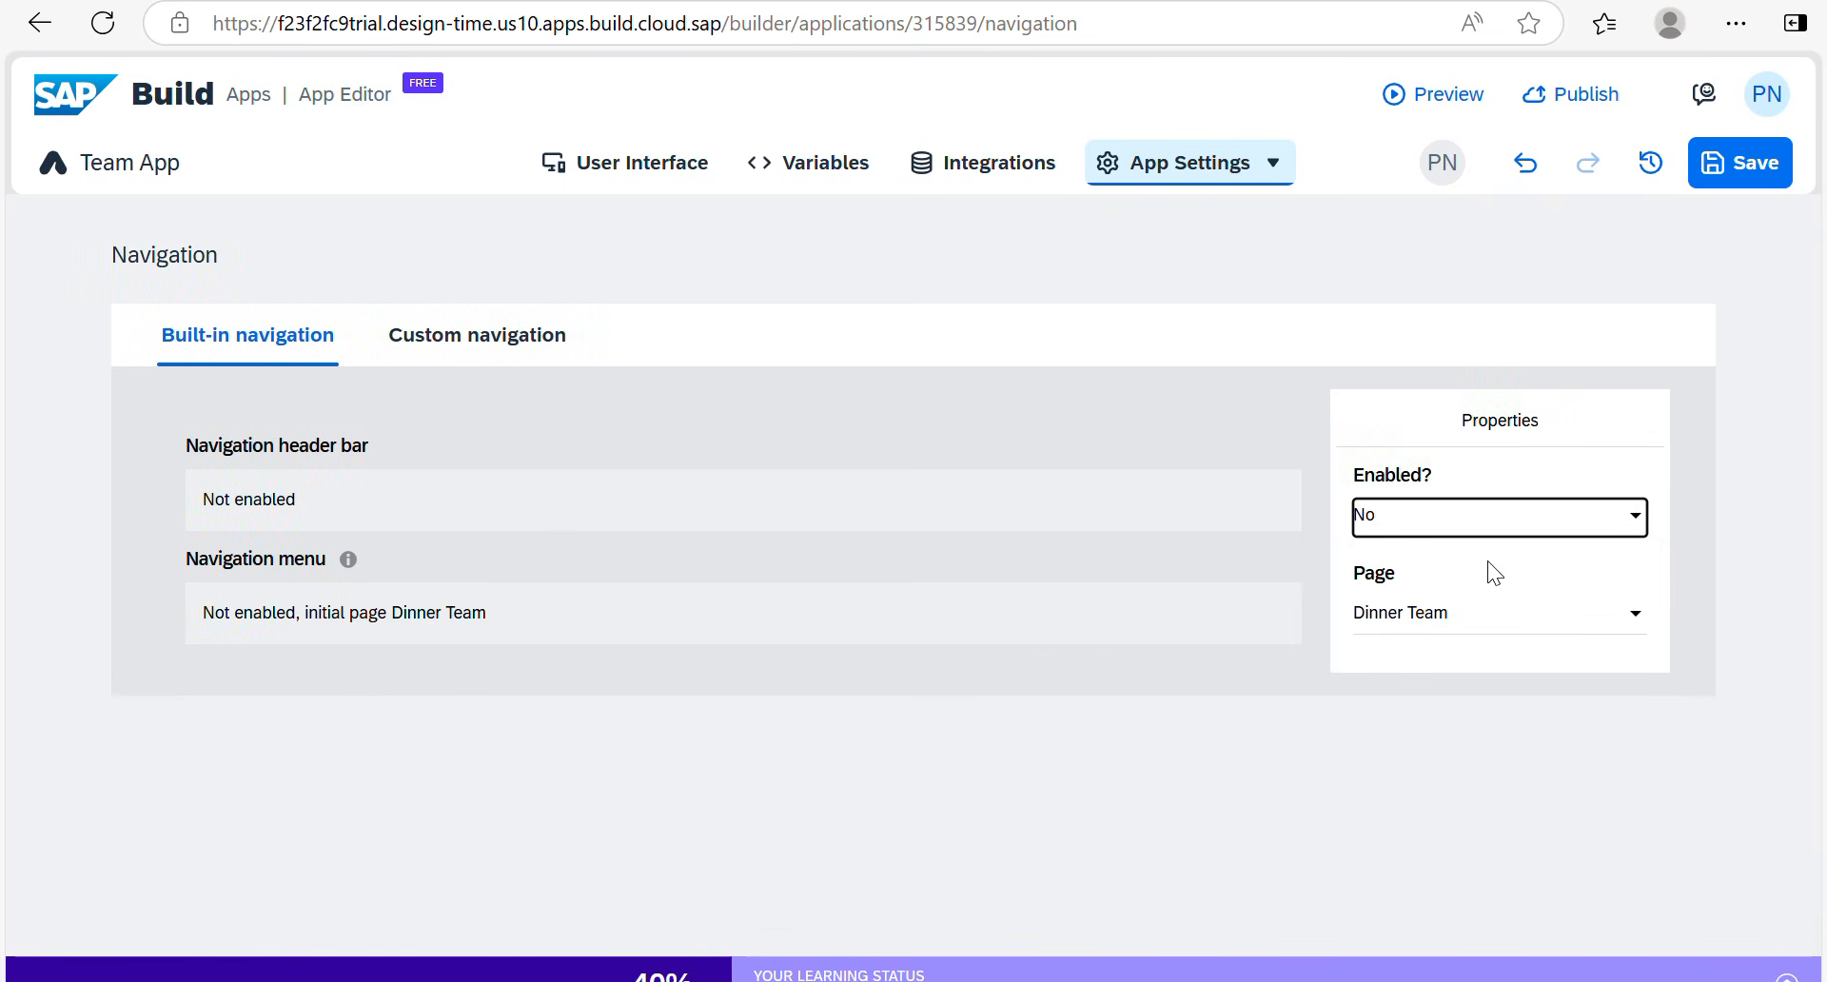
pyautogui.click(1761, 171)
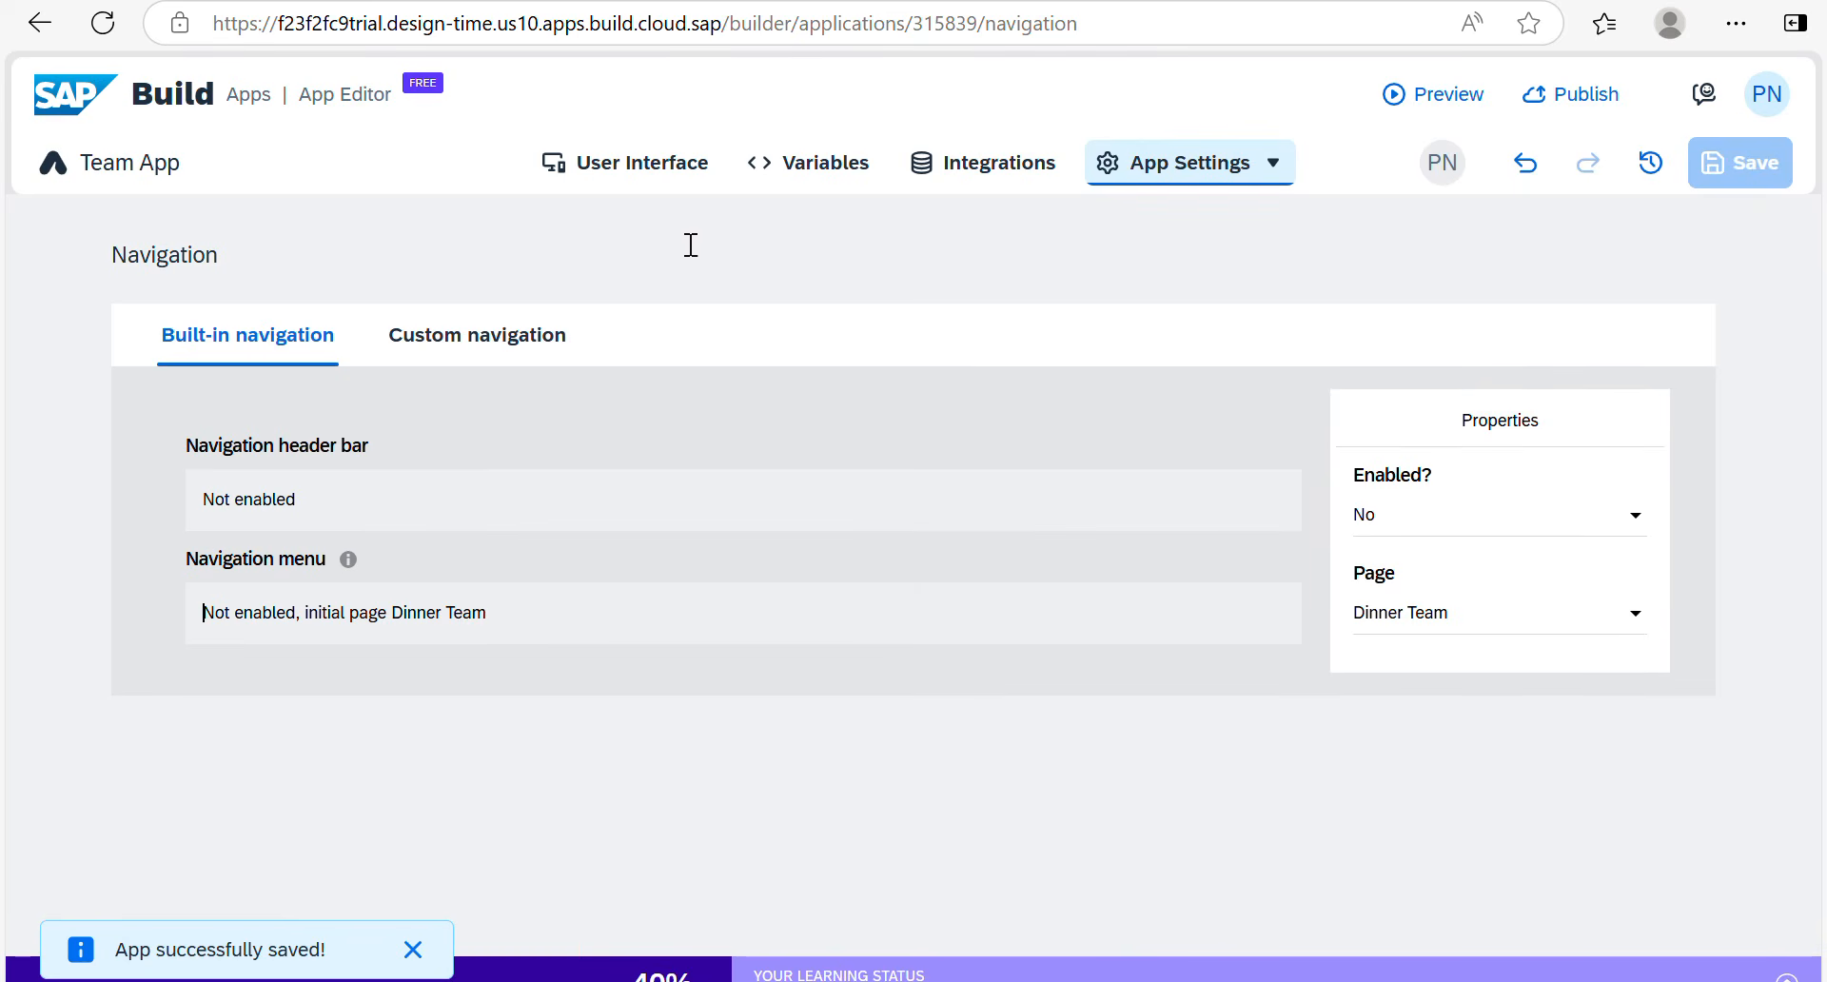
# Step: Return to the user interface editor, view the overview of all pages, and go back to the Tracking page canvas
pyautogui.click(647, 172)
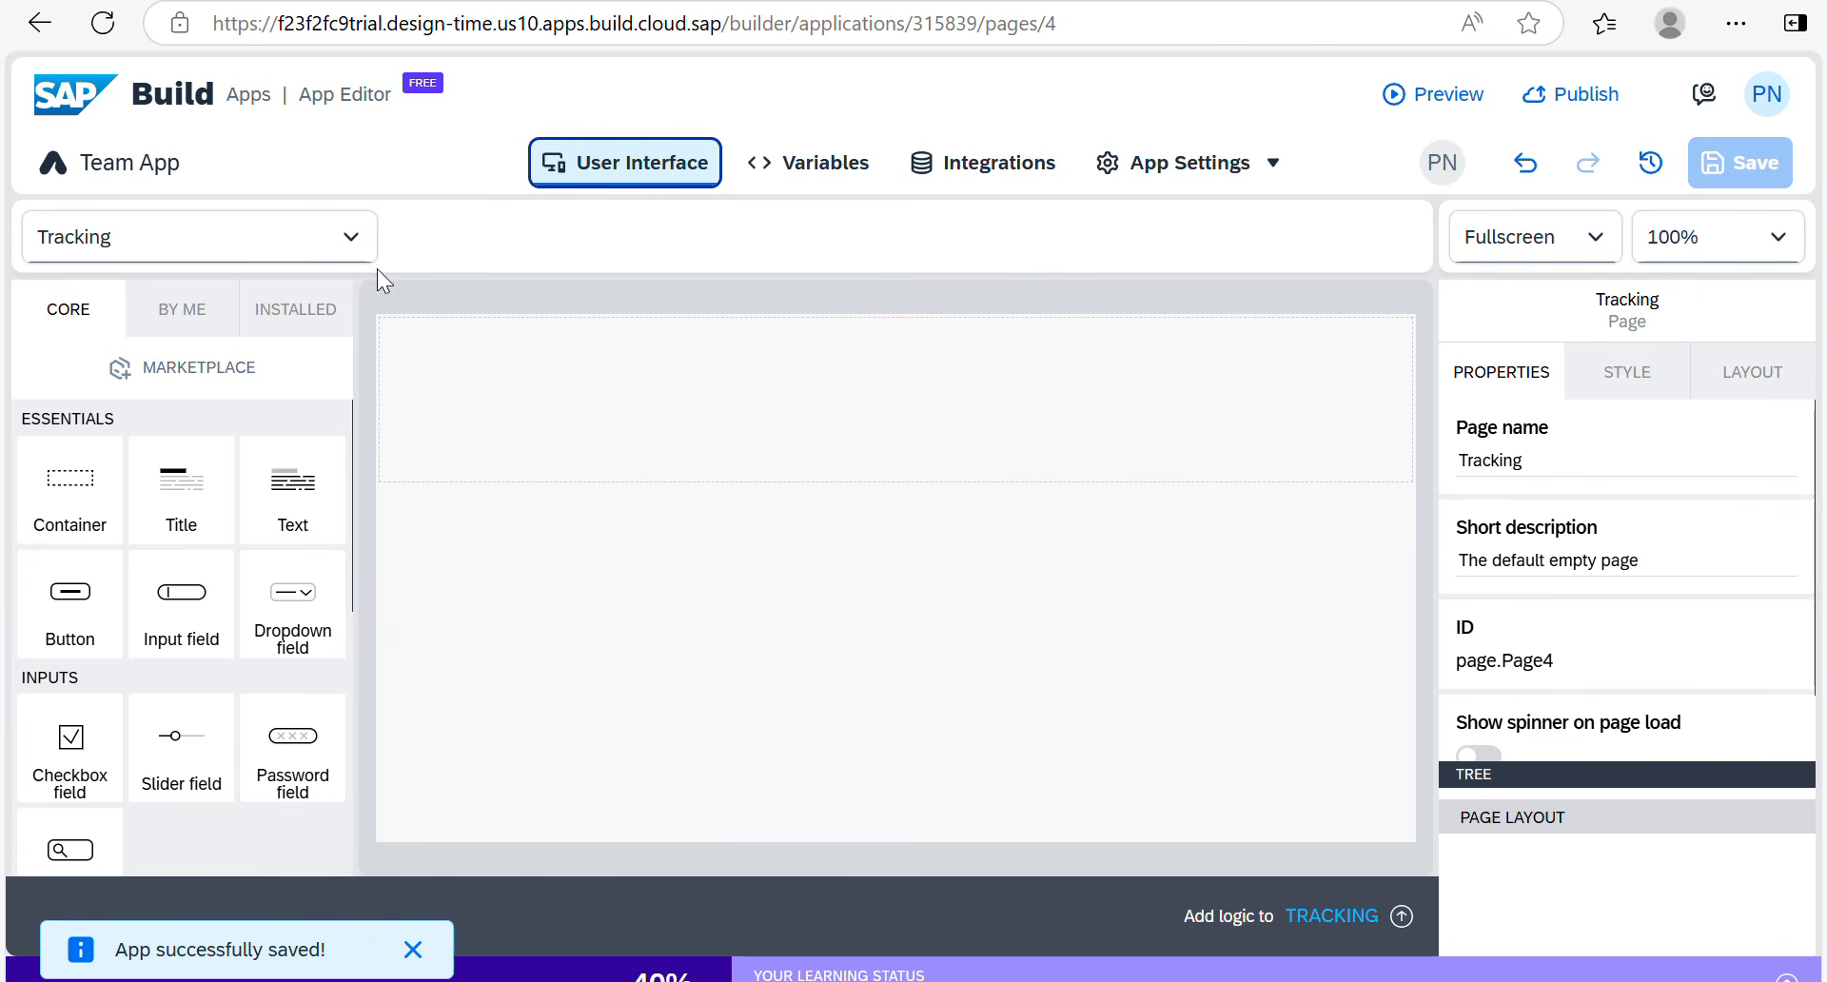
pyautogui.click(348, 243)
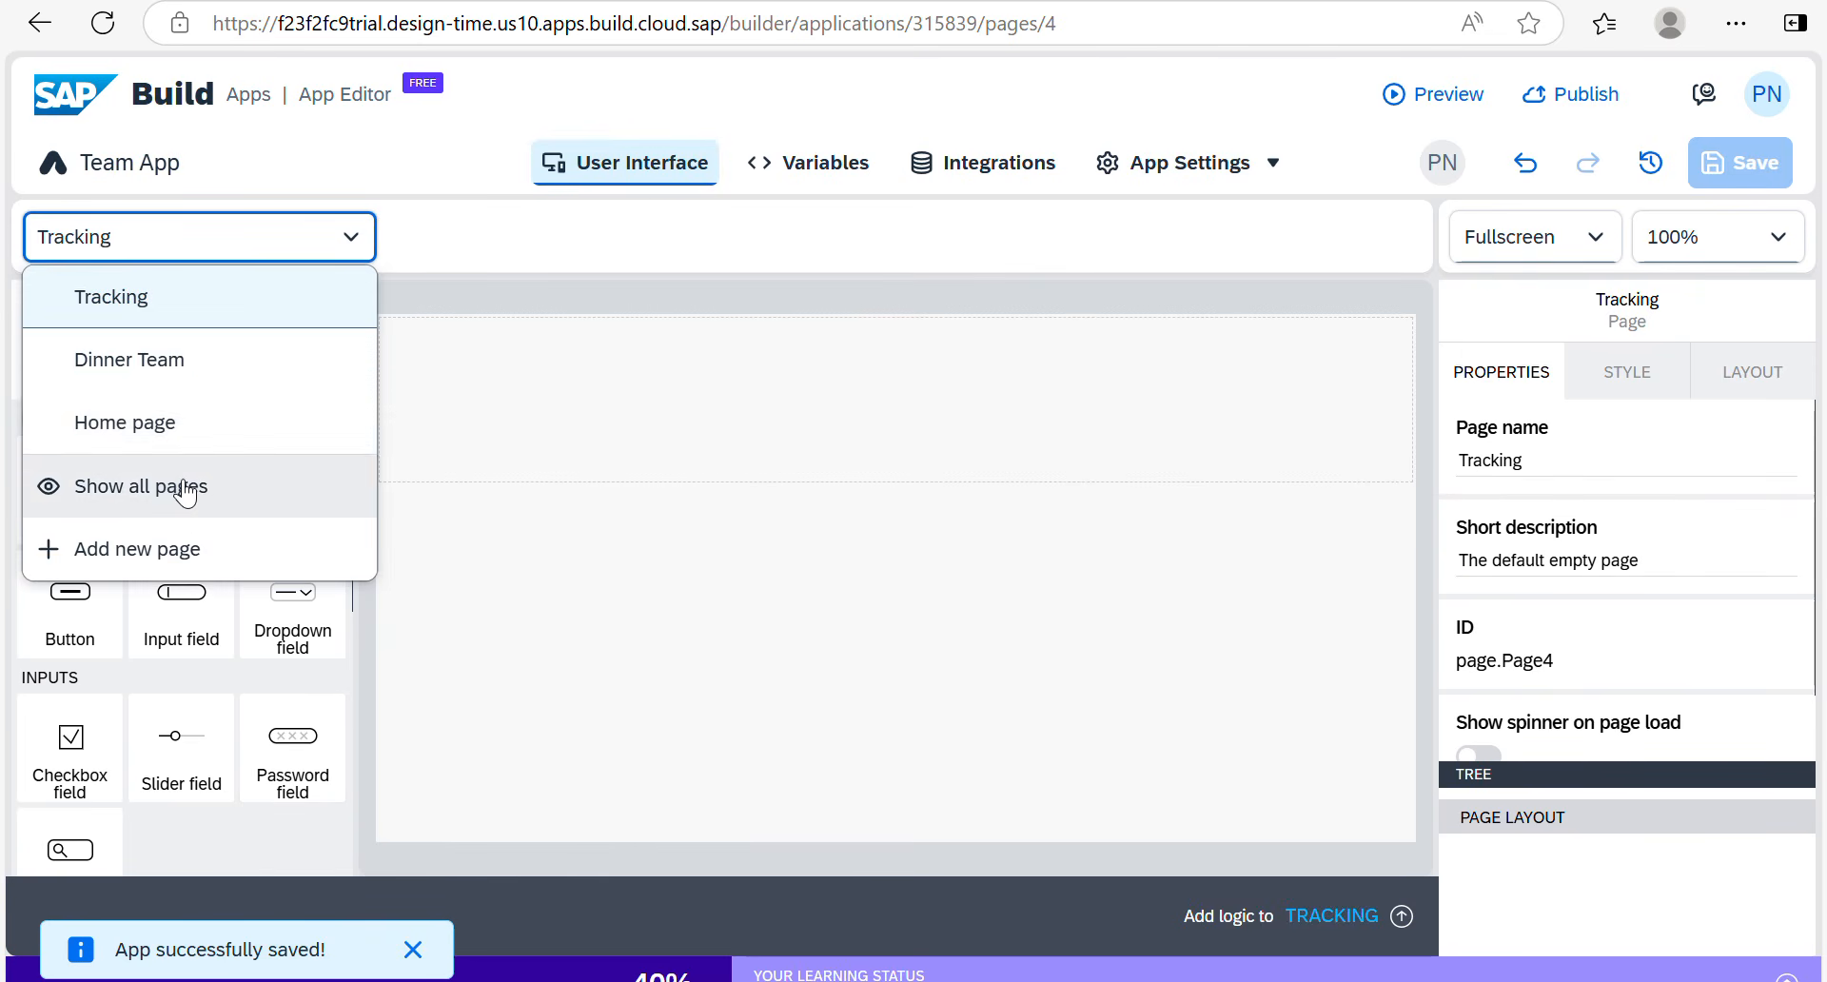
pyautogui.click(186, 493)
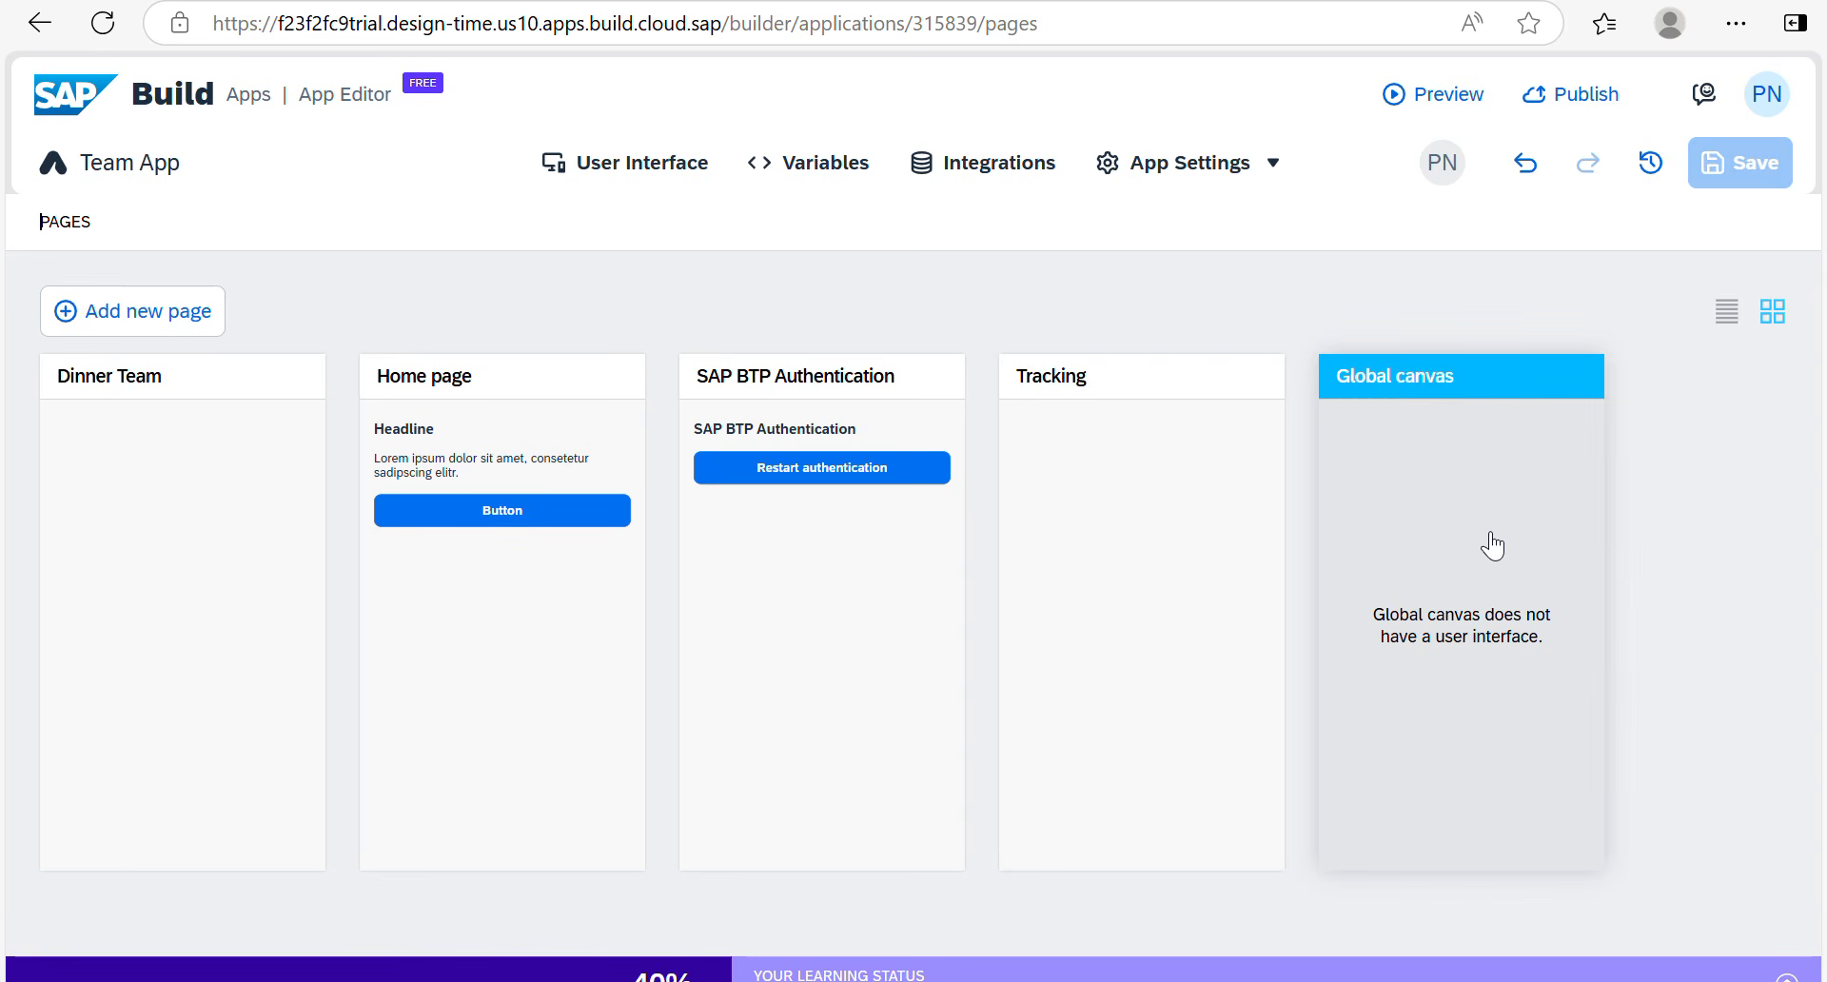
pyautogui.click(666, 162)
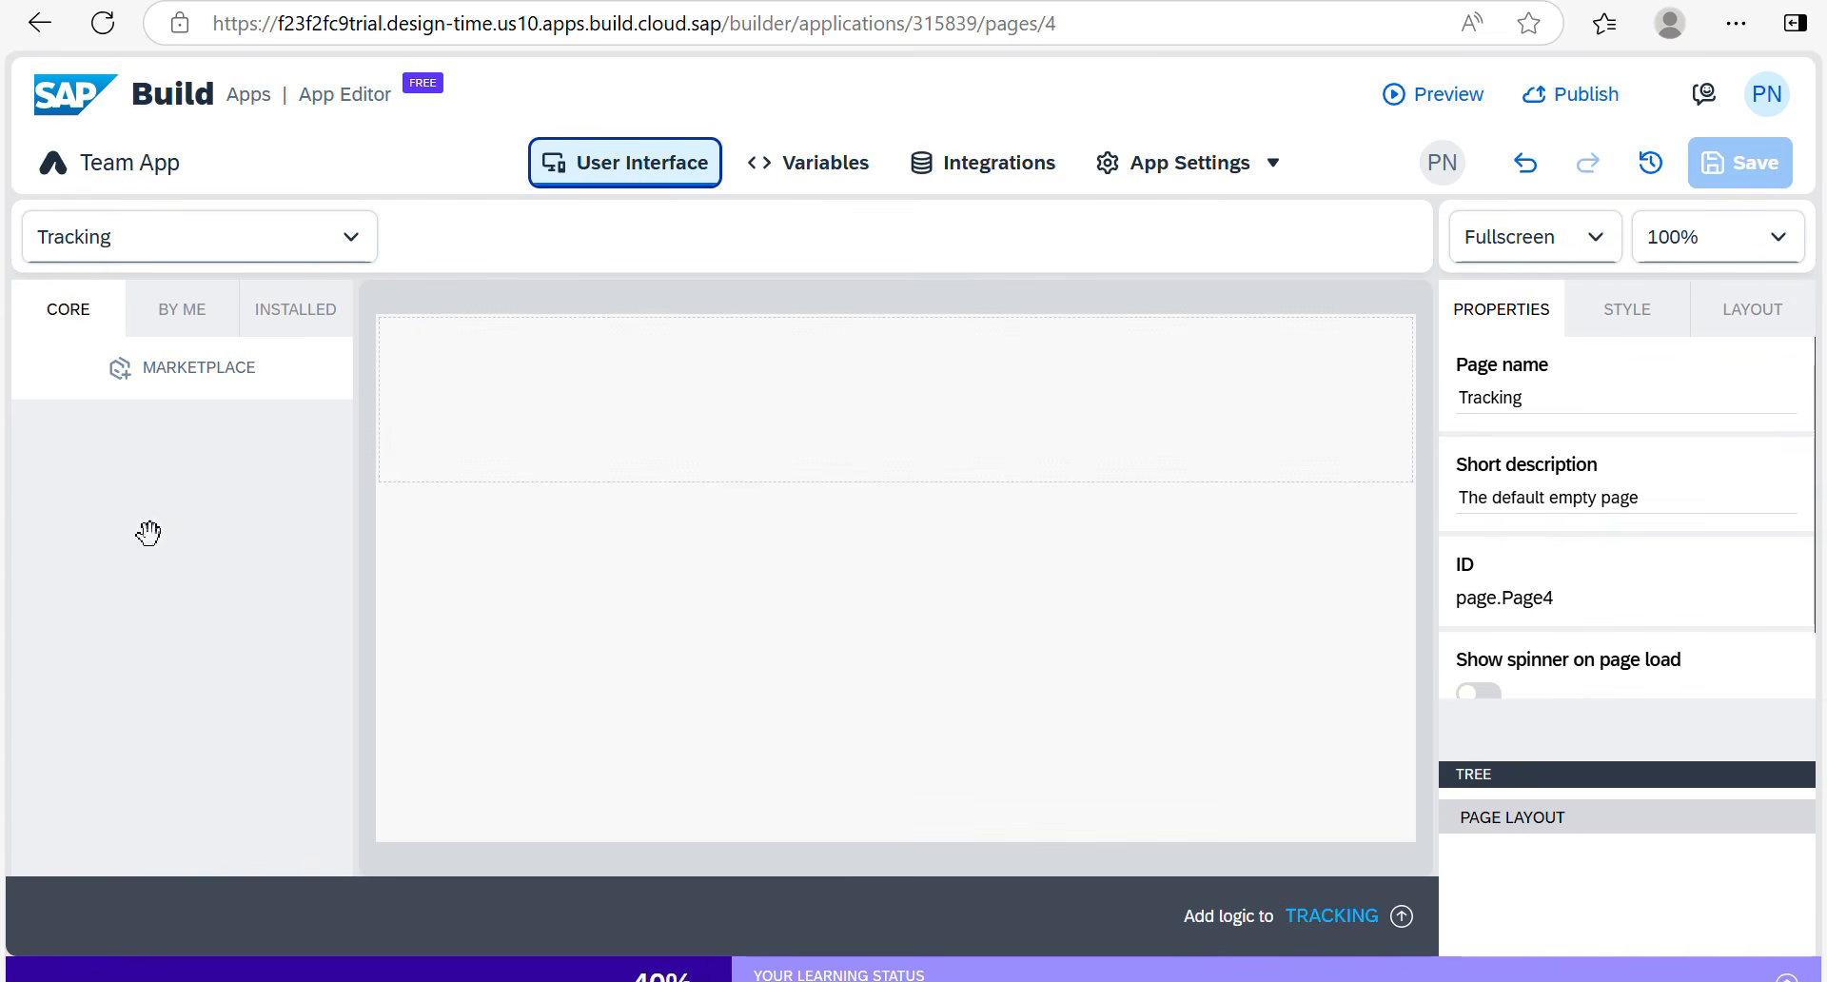